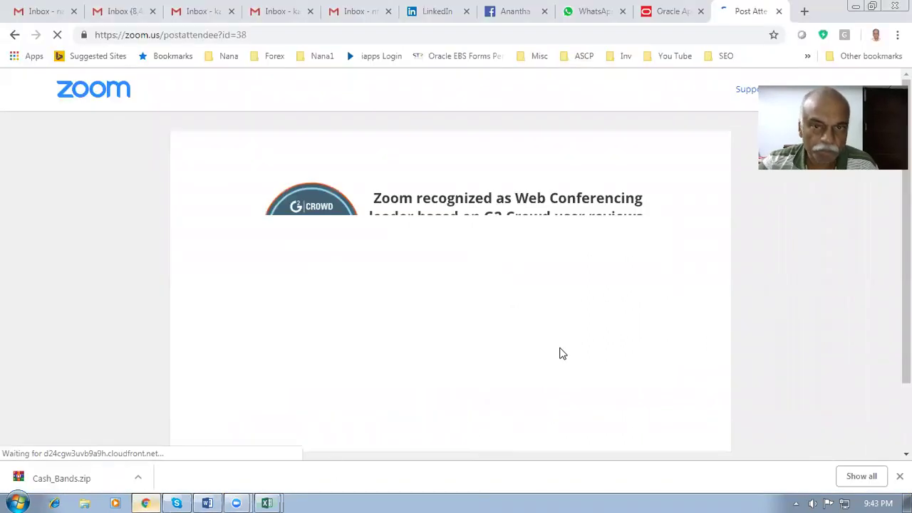
pyautogui.click(145, 503)
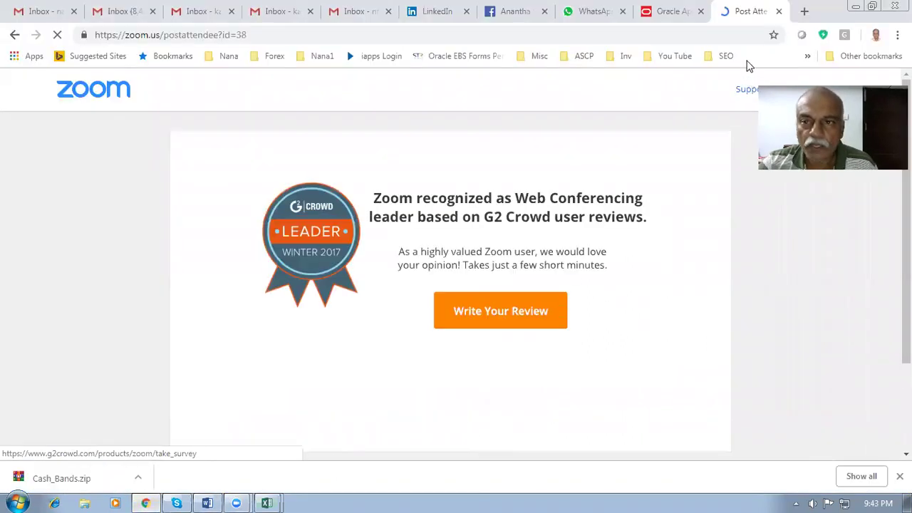
pyautogui.click(312, 38)
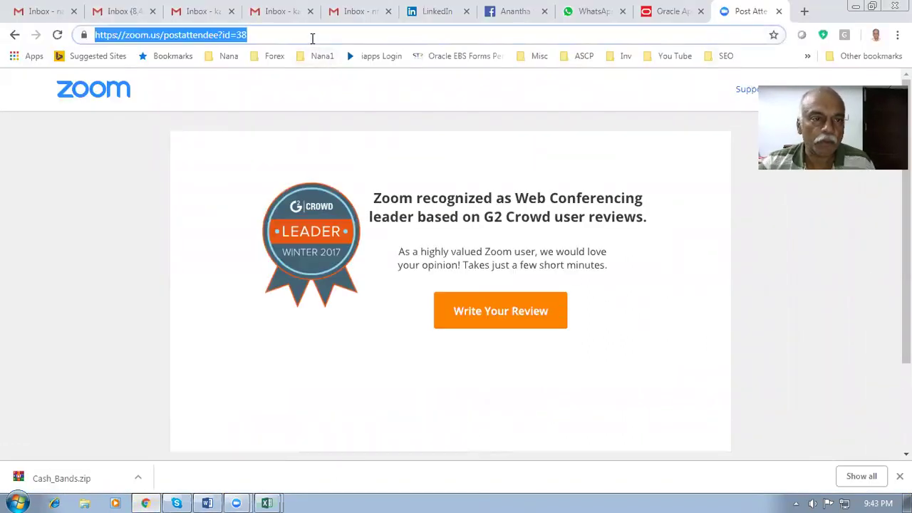
pyautogui.write('https://docs.oracle.com/en/cloud/saas/index.html')
pyautogui.press('Return')
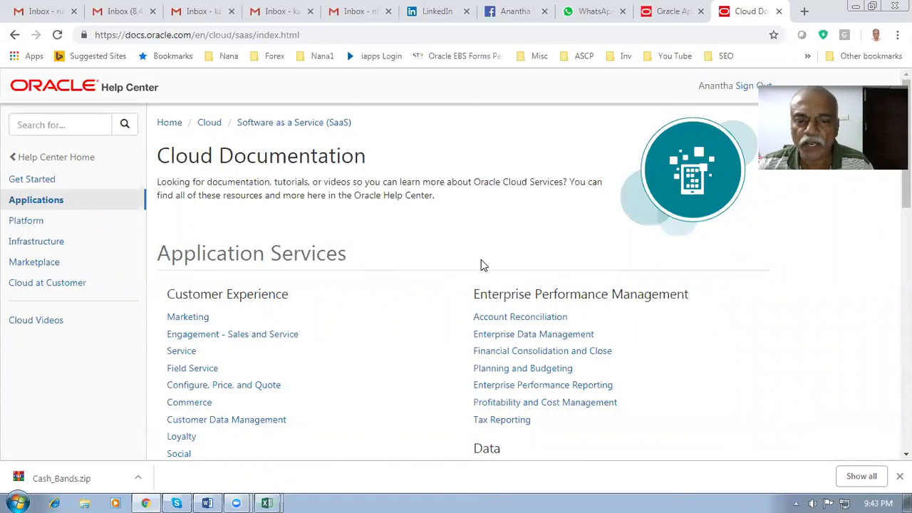
pyautogui.scroll(-5, 592, 267)
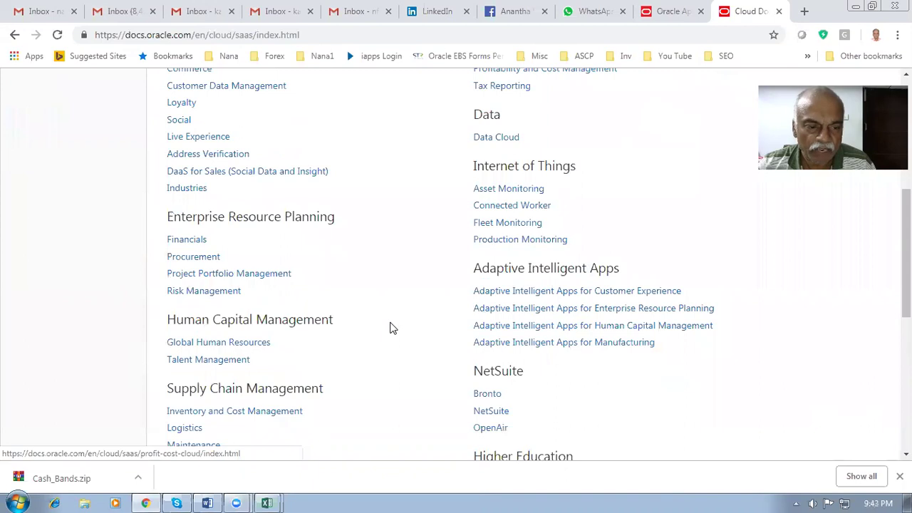
pyautogui.scroll(-2, 391, 325)
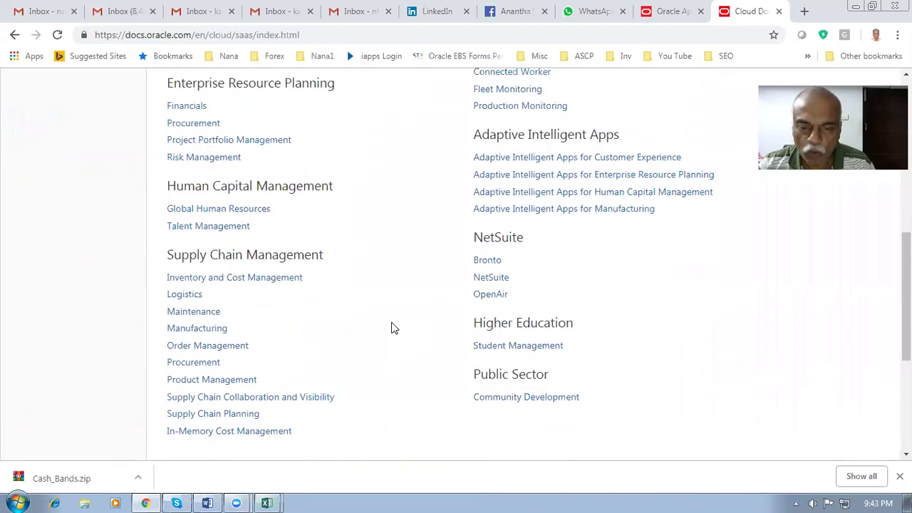
pyautogui.scroll(7, 391, 328)
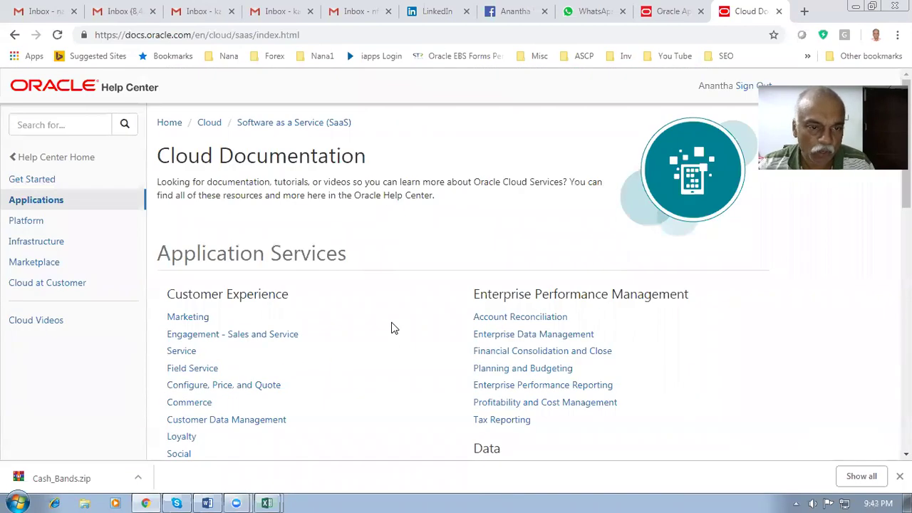
pyautogui.click(153, 36)
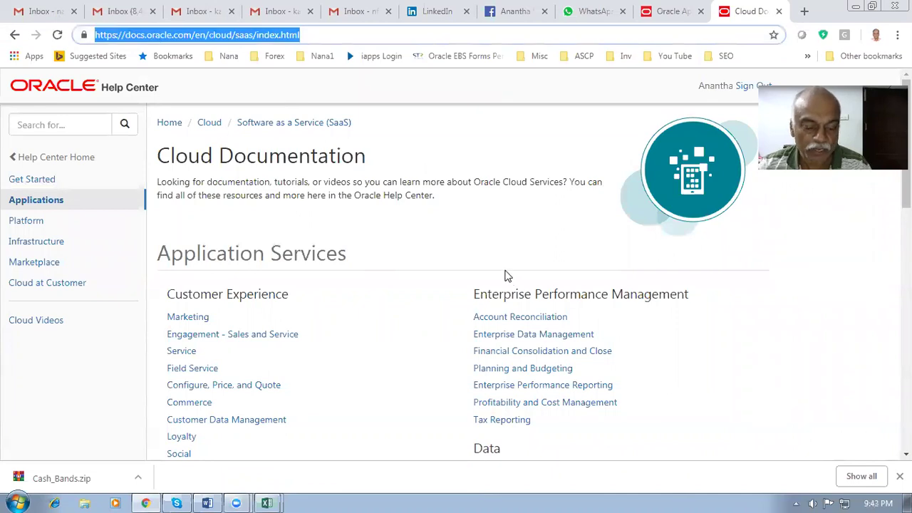
# - Check instruction 2 in the Sales_Order_Import Word document and open Order Management under Supply Chain Management on the Oracle documentation page
pyautogui.hotkey('alt', 'Tab')
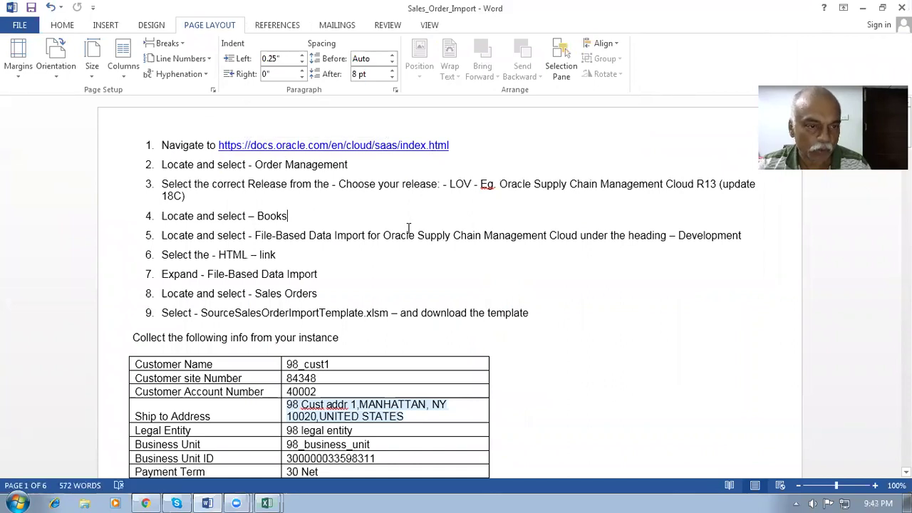
pyautogui.moveTo(185, 164); pyautogui.dragTo(349, 166)
pyautogui.hotkey('alt', 'Tab')
pyautogui.scroll(-3, 379, 271)
pyautogui.scroll(-2, 380, 273)
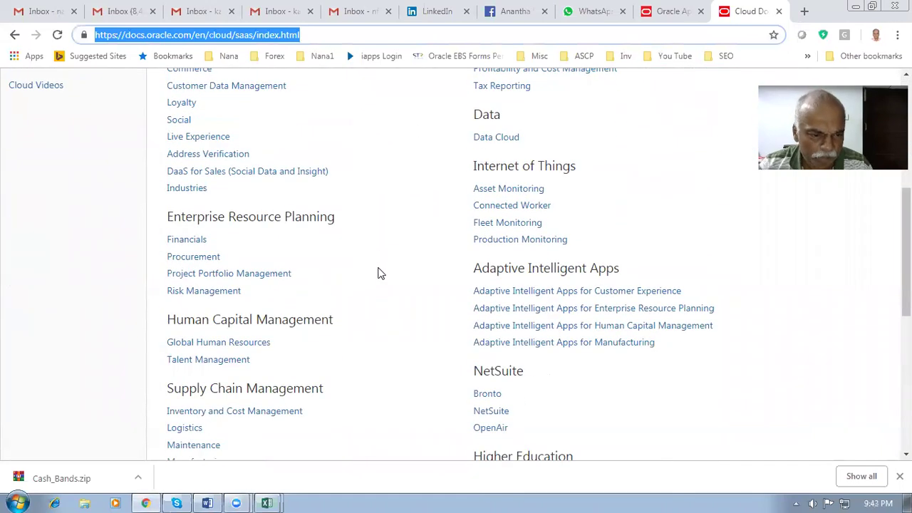
pyautogui.scroll(-2, 379, 273)
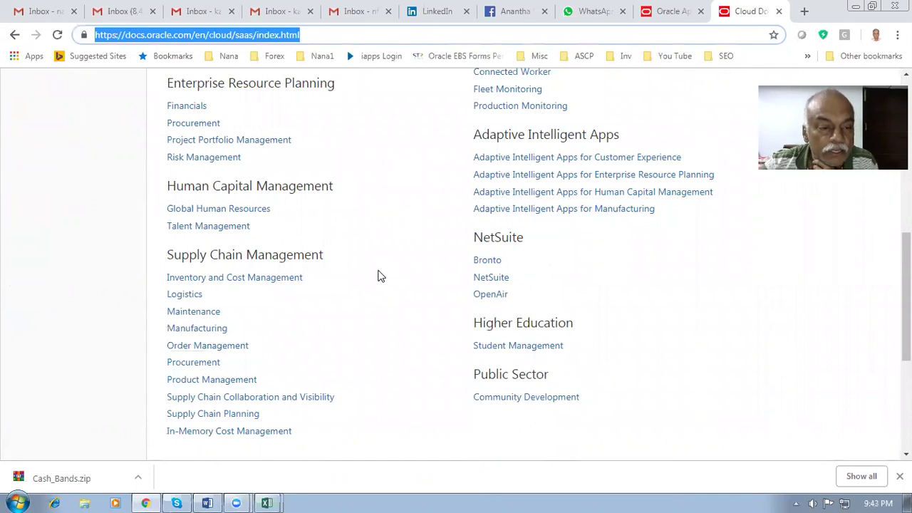
pyautogui.click(197, 352)
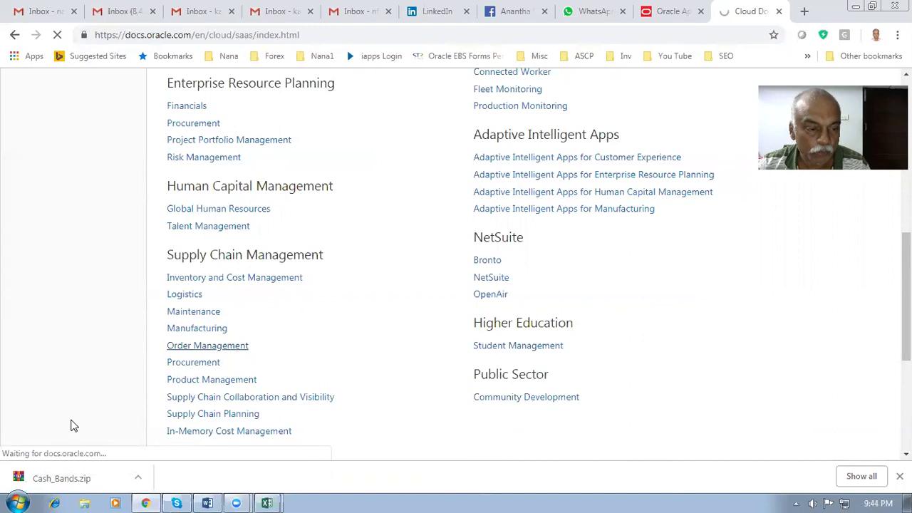
# - Highlight the release example in the Word instructions, return to the browser and select the Order Management link again
pyautogui.hotkey('alt', 'Tab')
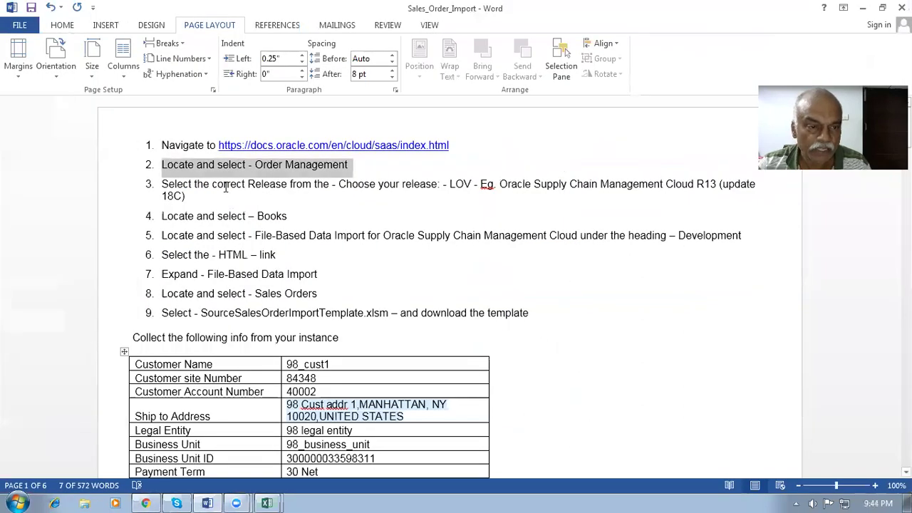
pyautogui.moveTo(402, 184); pyautogui.dragTo(617, 209)
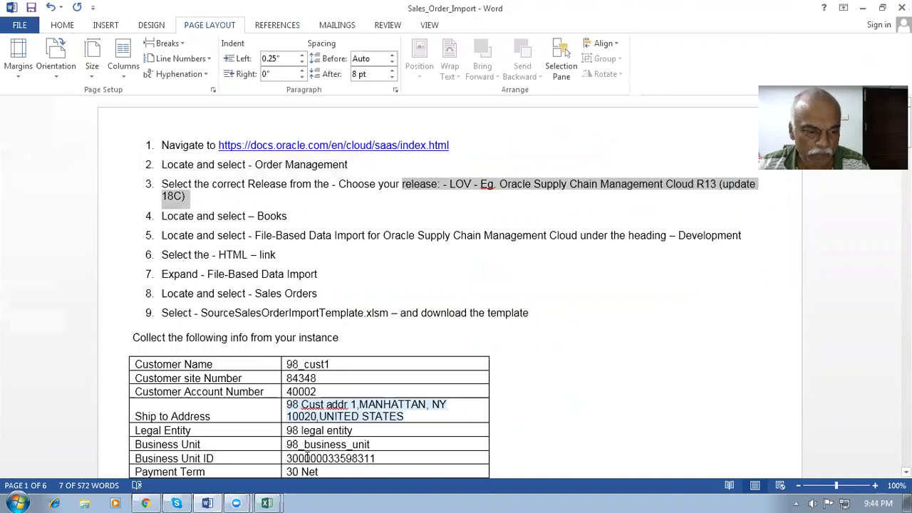
pyautogui.moveTo(136, 497)
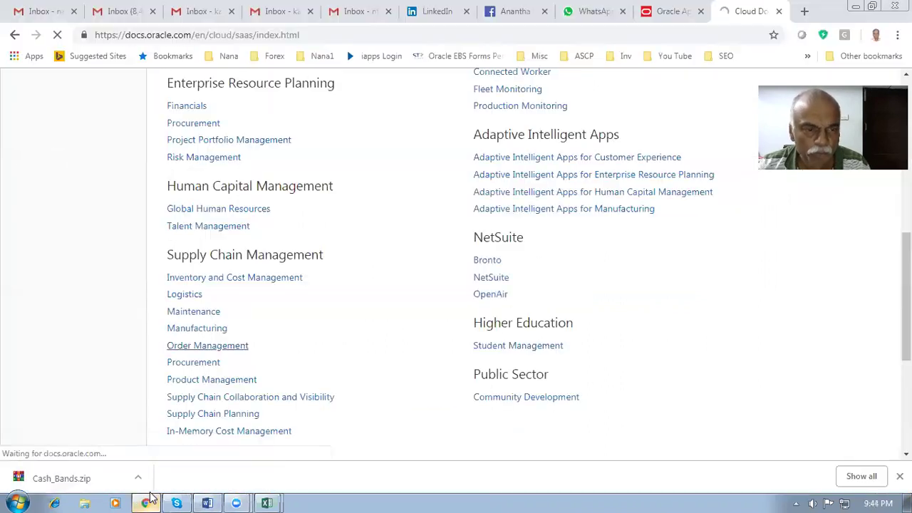
pyautogui.click(145, 503)
pyautogui.scroll(9, 394, 299)
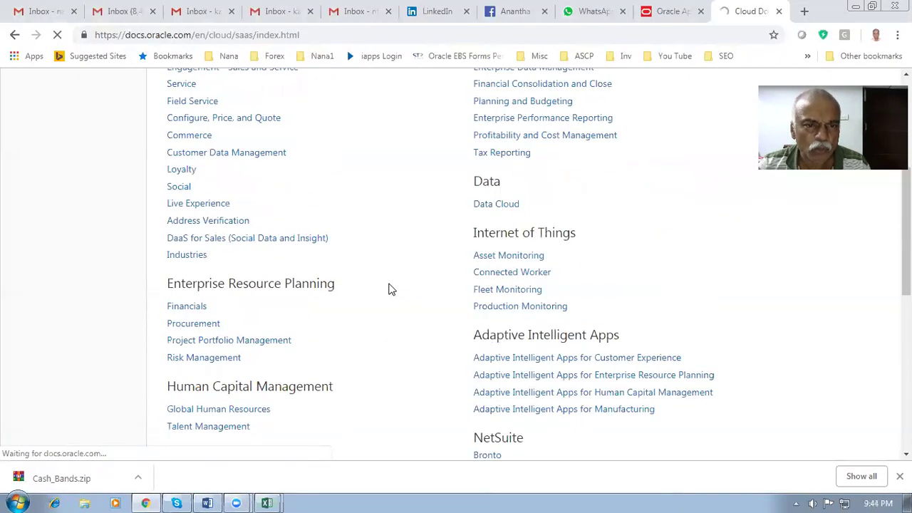
pyautogui.scroll(-6, 391, 318)
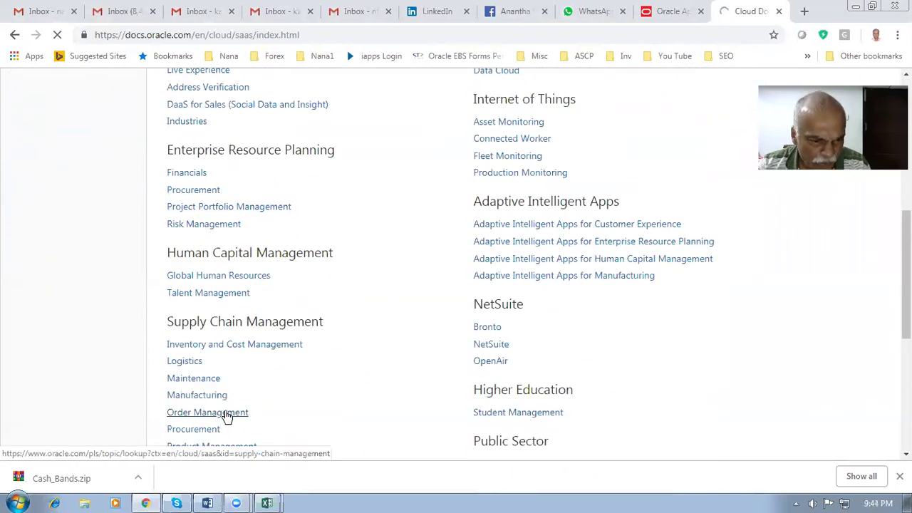
pyautogui.click(227, 415)
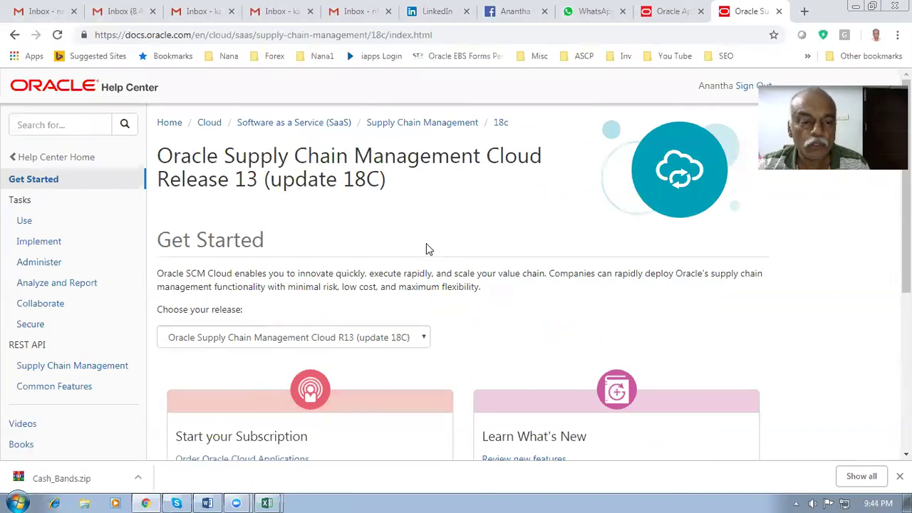
# - Choose Oracle Supply Chain Management Cloud R13 (update 18C) as the documentation release
pyautogui.scroll(-1, 430, 248)
pyautogui.scroll(-2, 466, 290)
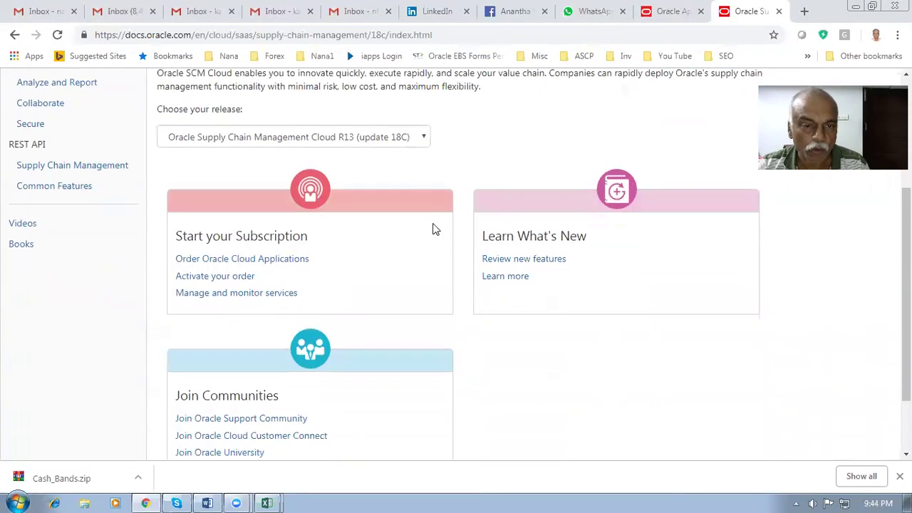
pyautogui.click(412, 137)
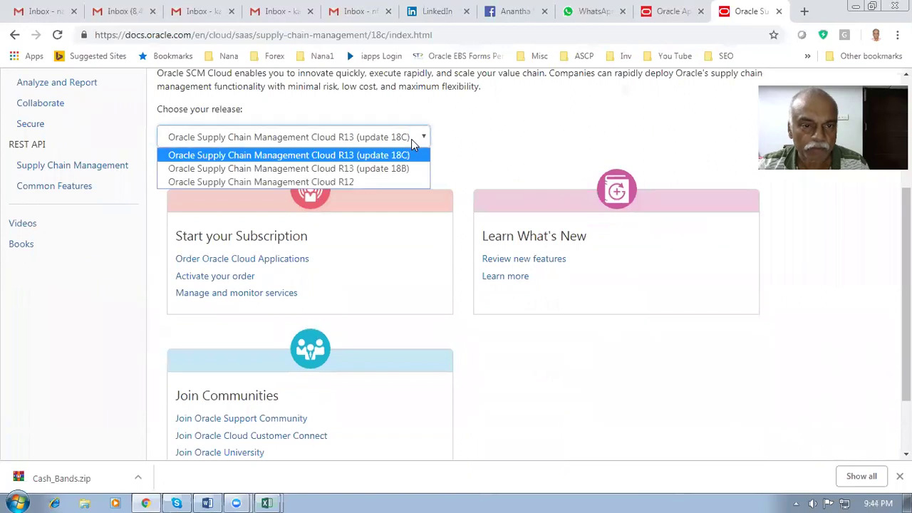
pyautogui.click(371, 156)
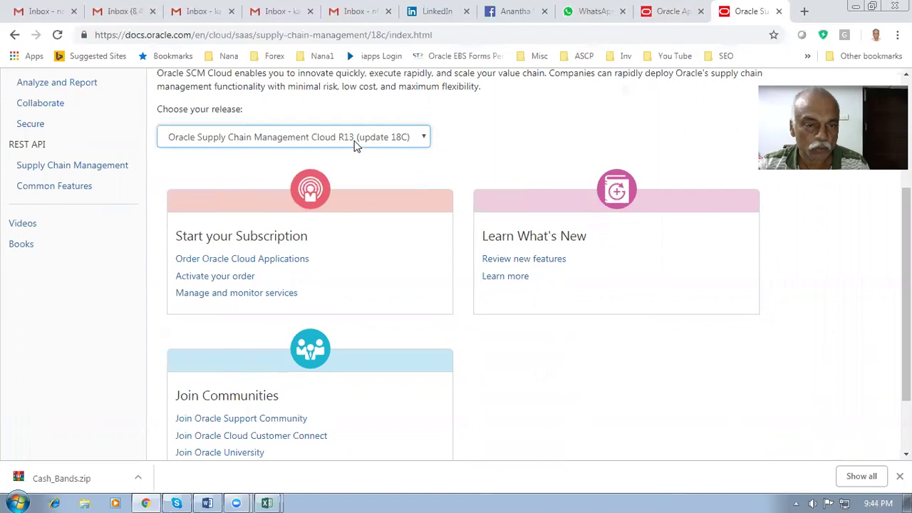
# - Check the Books instruction in the Word document and open the Books page of the Supply Chain Management documentation in the browser
pyautogui.hotkey('alt', 'Tab')
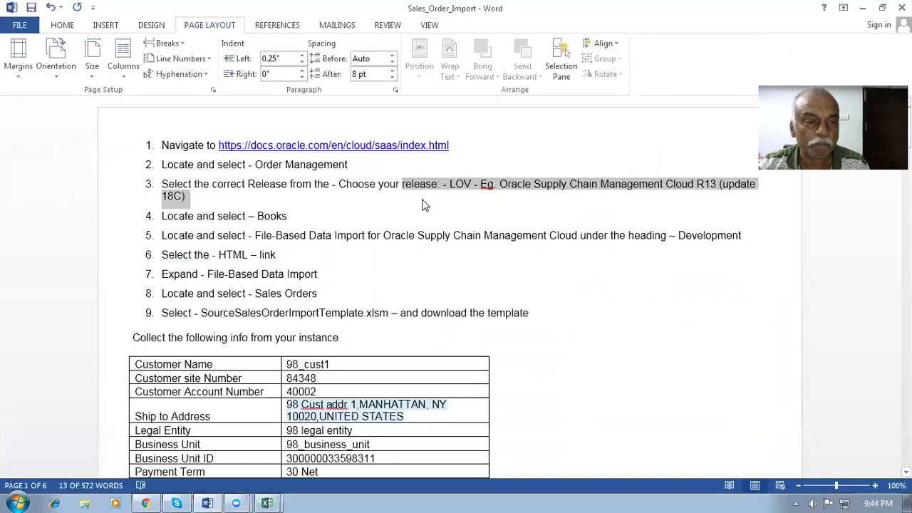
pyautogui.moveTo(314, 184); pyautogui.dragTo(289, 184)
pyautogui.moveTo(217, 215); pyautogui.dragTo(287, 217)
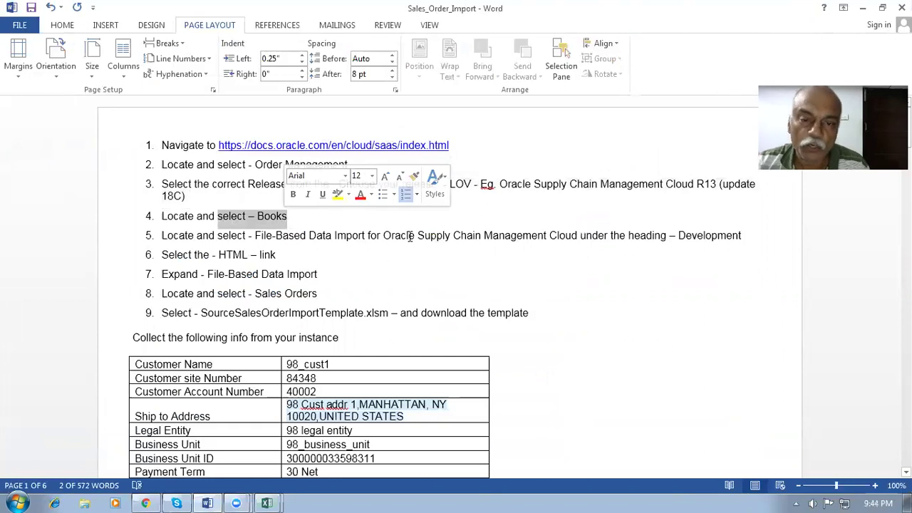
pyautogui.hotkey('alt', 'Tab')
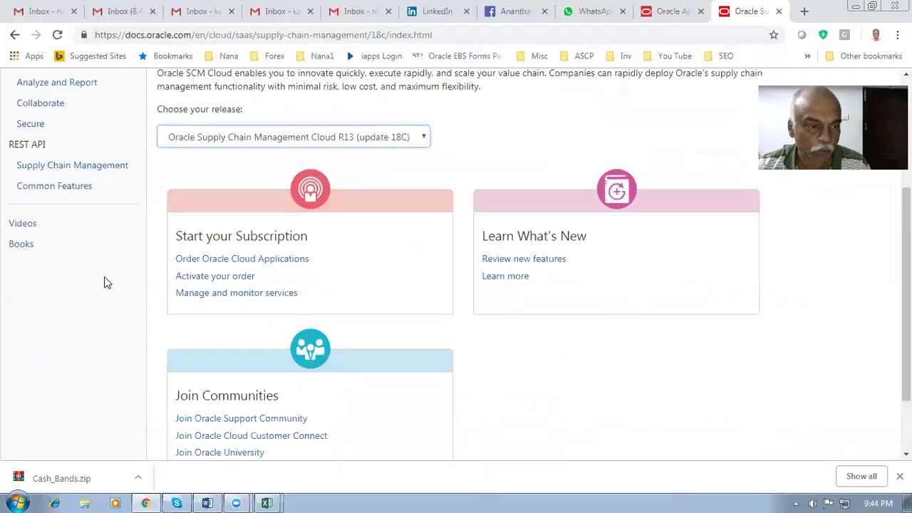
pyautogui.scroll(-1, 76, 279)
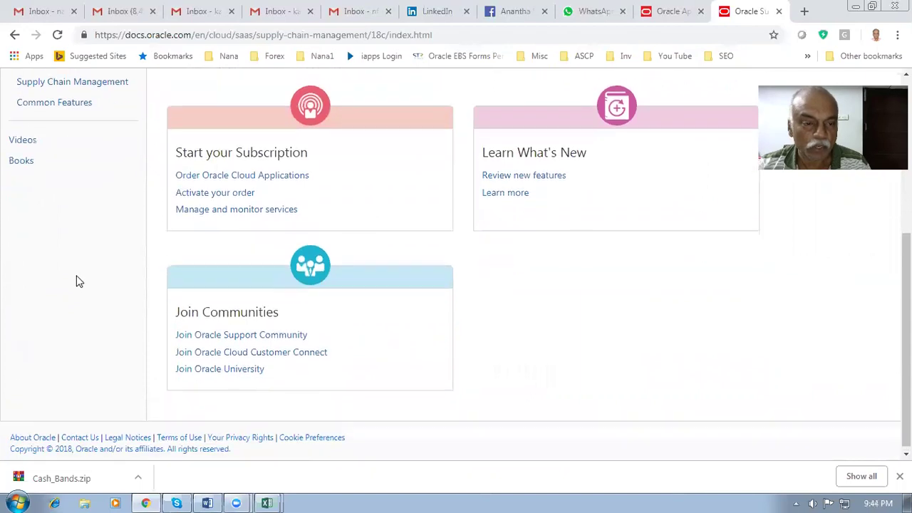
pyautogui.scroll(3, 76, 282)
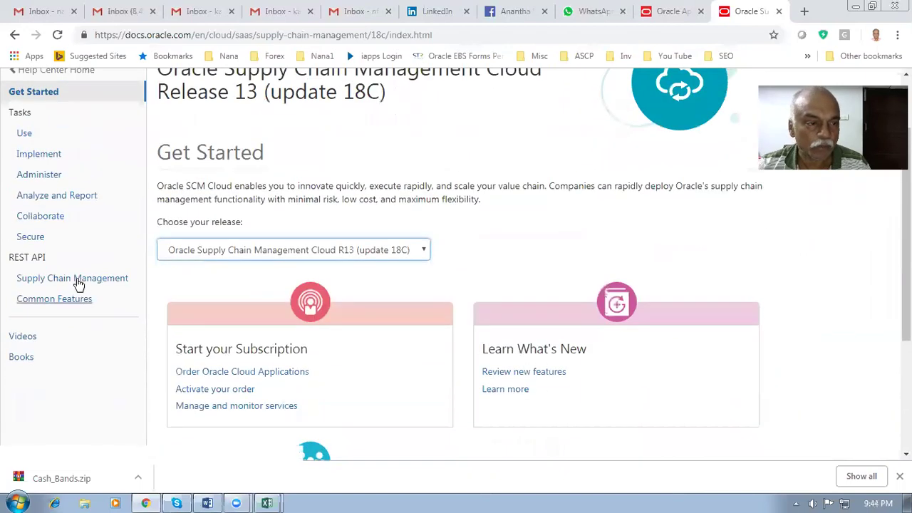
pyautogui.click(17, 359)
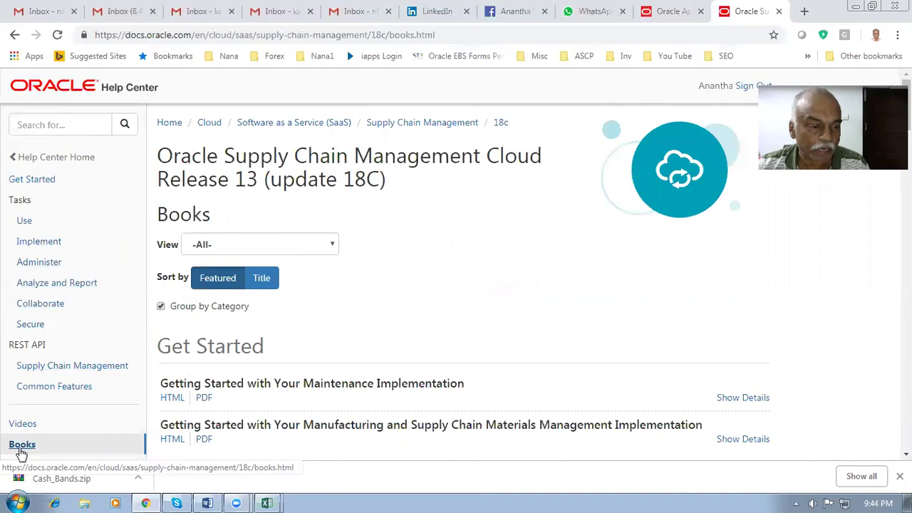
pyautogui.moveTo(167, 217); pyautogui.dragTo(205, 214)
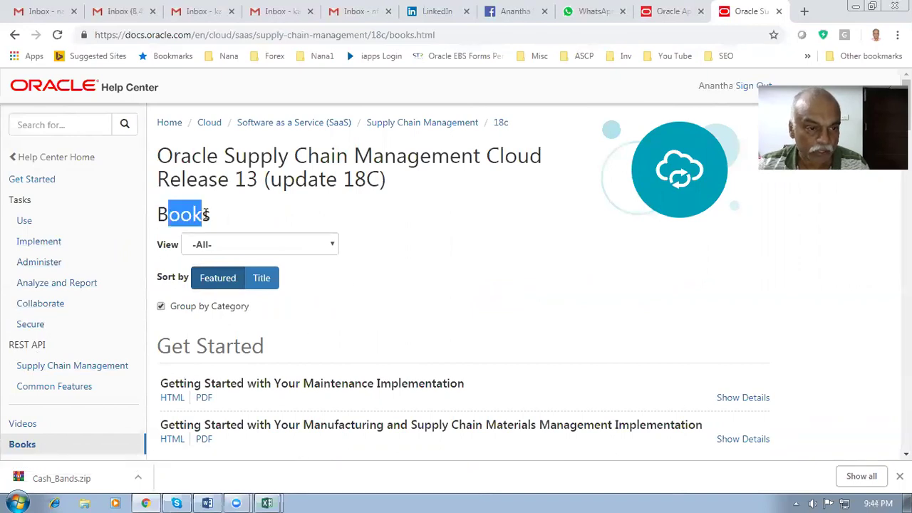
# - Switch to the Word instructions and review step 5 on the File-Based Data Import book under the Development heading
pyautogui.hotkey('alt', 'Tab')
pyautogui.click(287, 256)
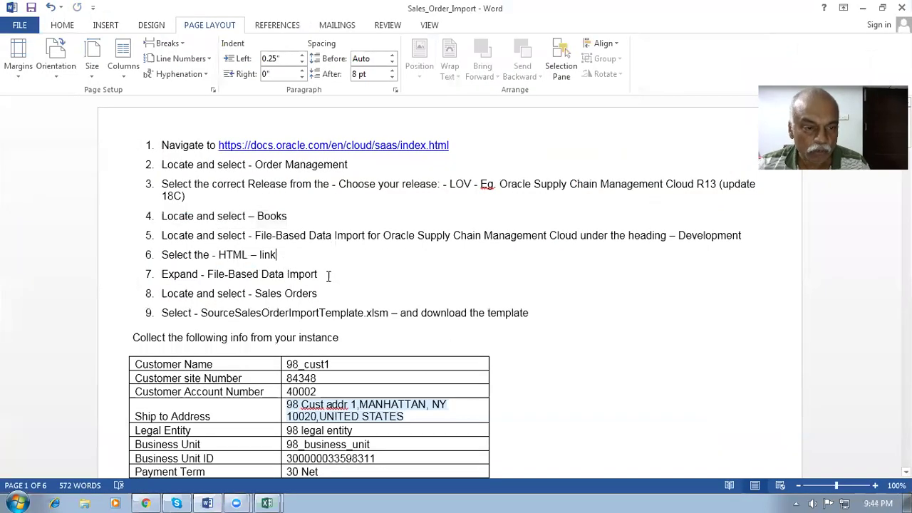
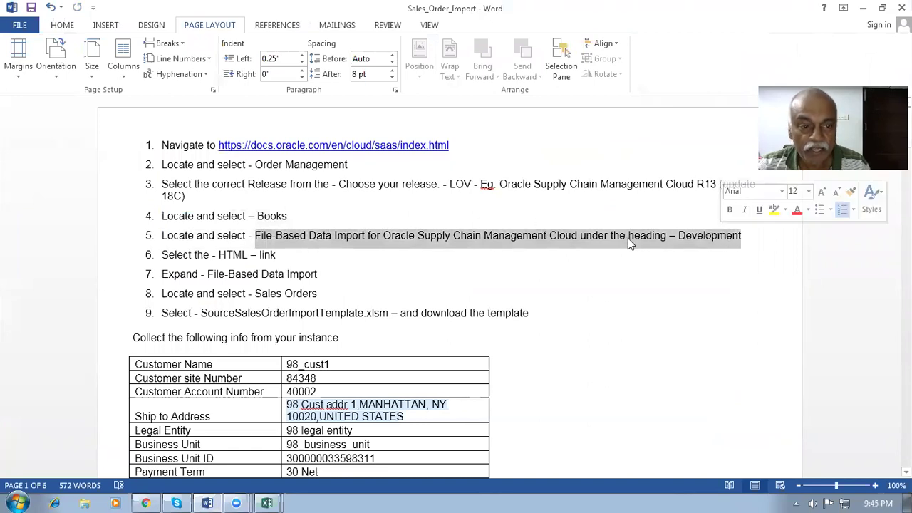
pyautogui.click(651, 265)
pyautogui.tripleClick(682, 237)
pyautogui.moveTo(733, 238); pyautogui.dragTo(711, 238)
pyautogui.click(698, 239)
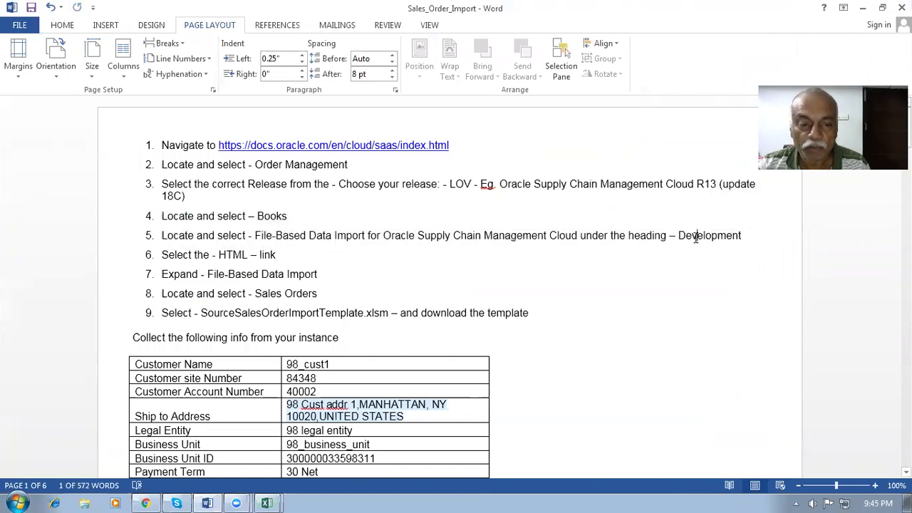
pyautogui.moveTo(256, 235); pyautogui.dragTo(592, 243)
# - Return to the browser and open the HTML version of File-Based Data Import for Oracle Supply Chain Management Cloud under Development
pyautogui.hotkey('alt', 'Tab')
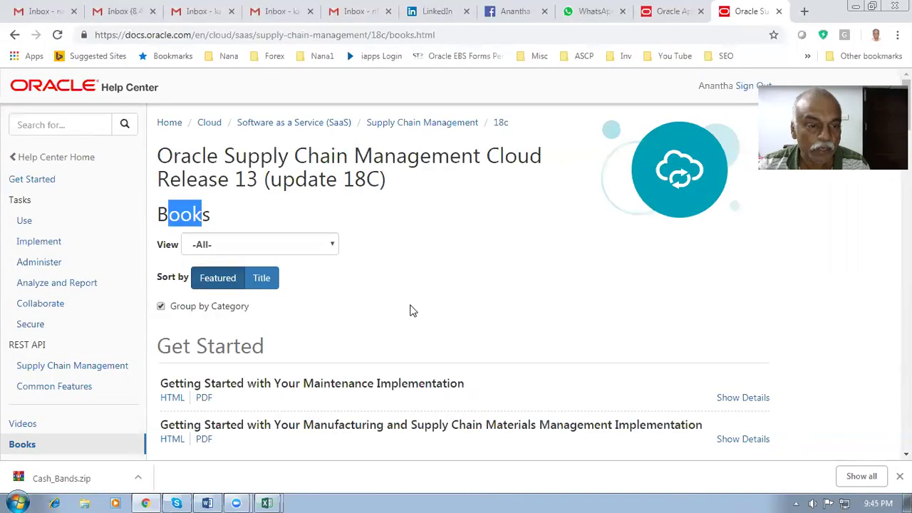
pyautogui.press('pagedown')
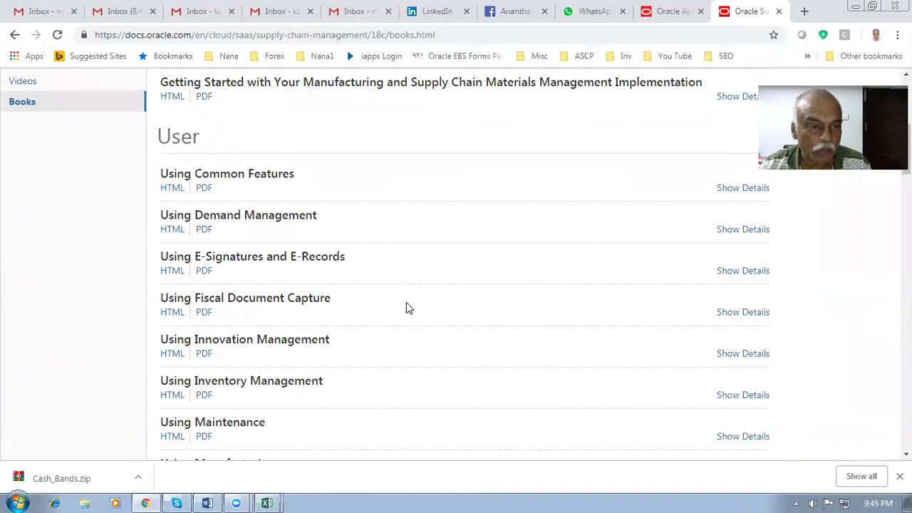
pyautogui.press('pagedown')
pyautogui.press('pagedown')
pyautogui.press('pagedown')
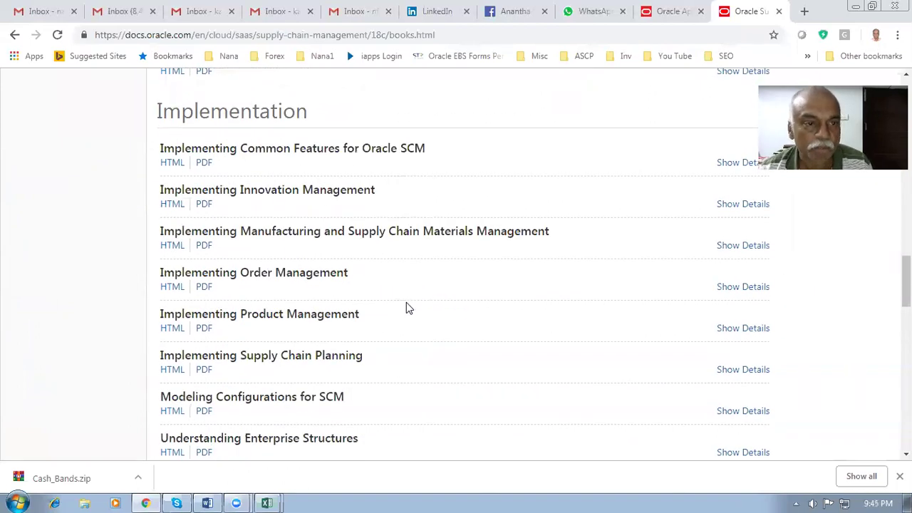
pyautogui.press('pagedown')
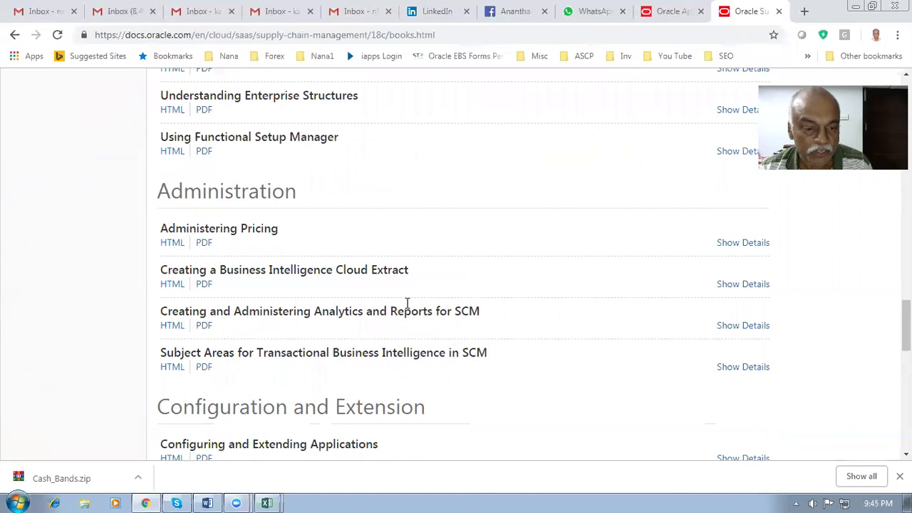
pyautogui.press('pagedown')
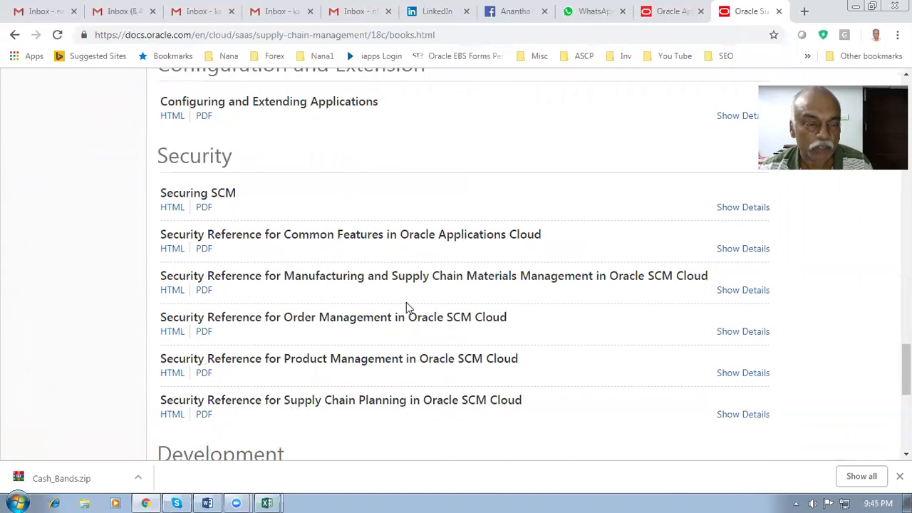
pyautogui.press('pagedown')
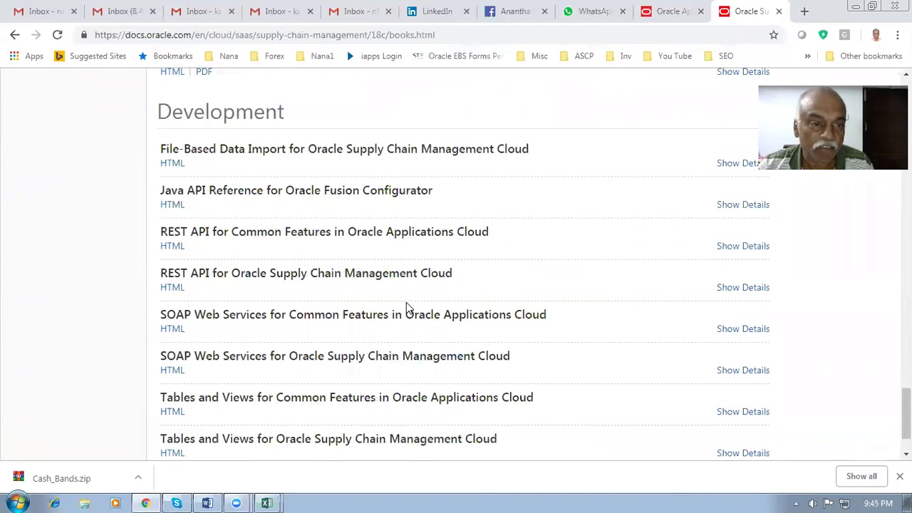
pyautogui.moveTo(183, 147); pyautogui.dragTo(416, 150)
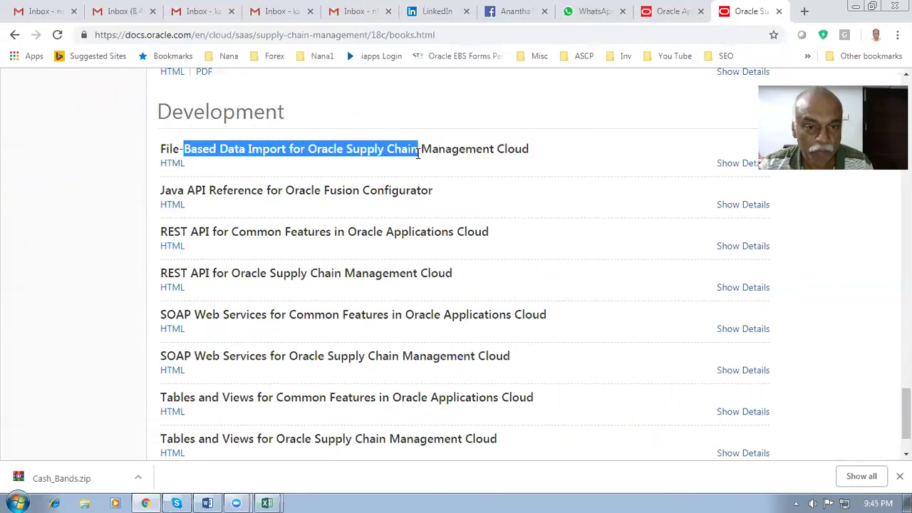
pyautogui.click(171, 165)
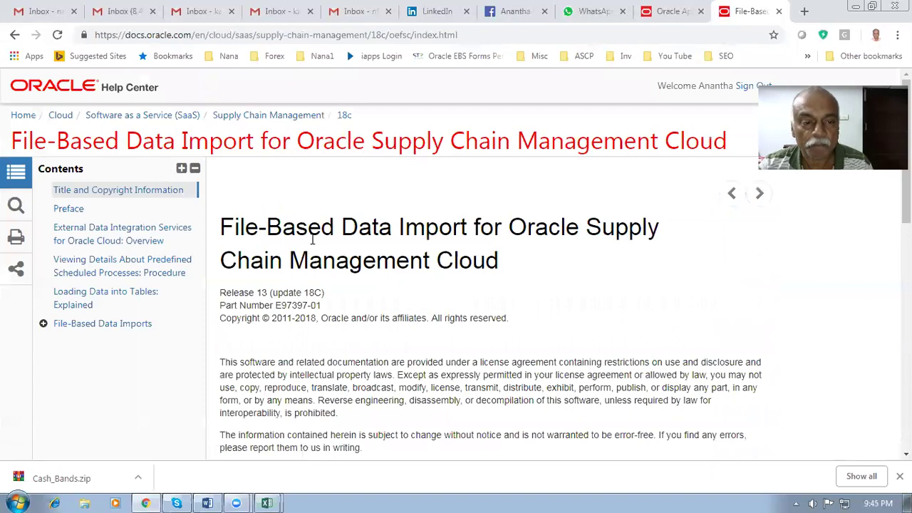
# - Switch to the Word instructions and review steps 6 to 8 on the HTML link, File-Based Data Import and Sales Orders
pyautogui.hotkey('alt', 'Tab')
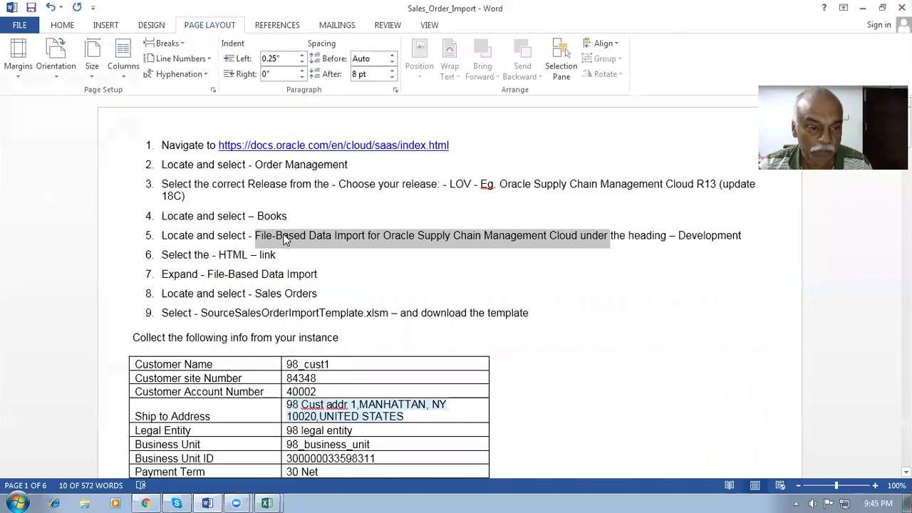
pyautogui.click(240, 259)
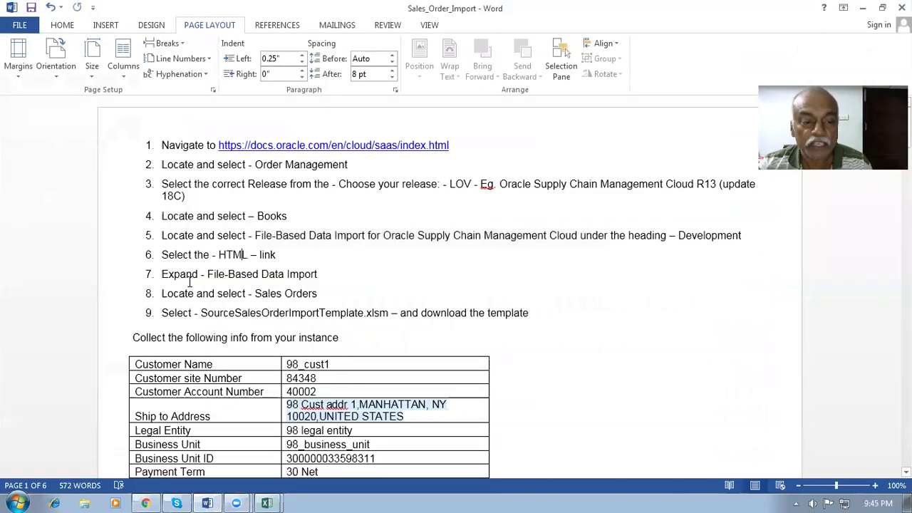
pyautogui.moveTo(190, 276); pyautogui.dragTo(315, 274)
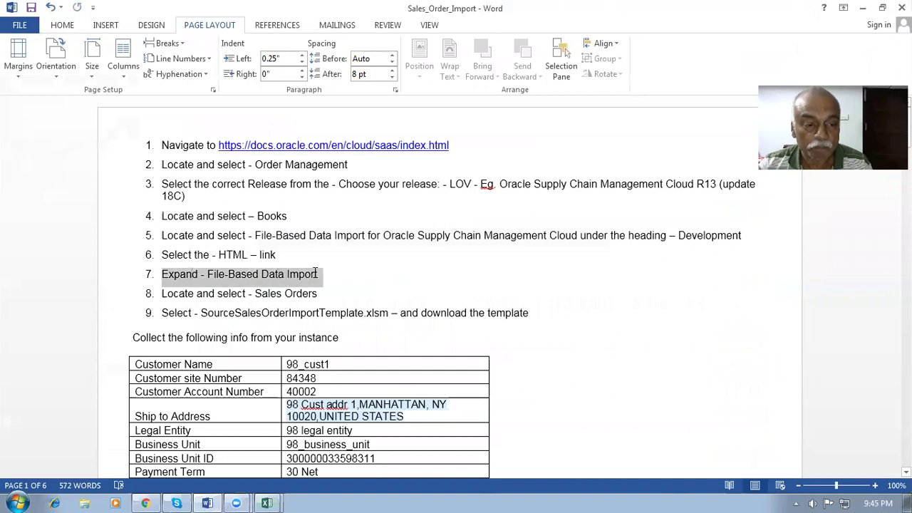
pyautogui.click(278, 303)
# - Return to the browser, expand File-Based Data Imports in the book and open the Sales Orders page
pyautogui.hotkey('alt', 'Tab')
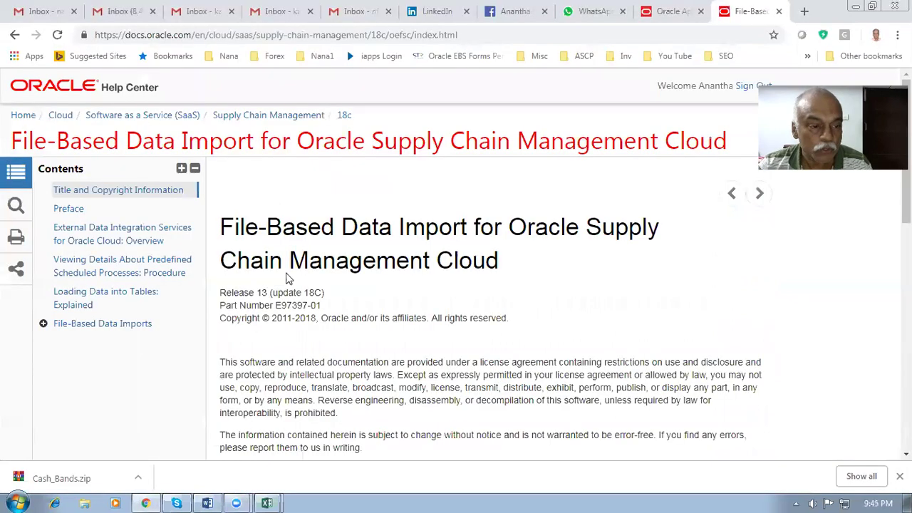
pyautogui.click(89, 325)
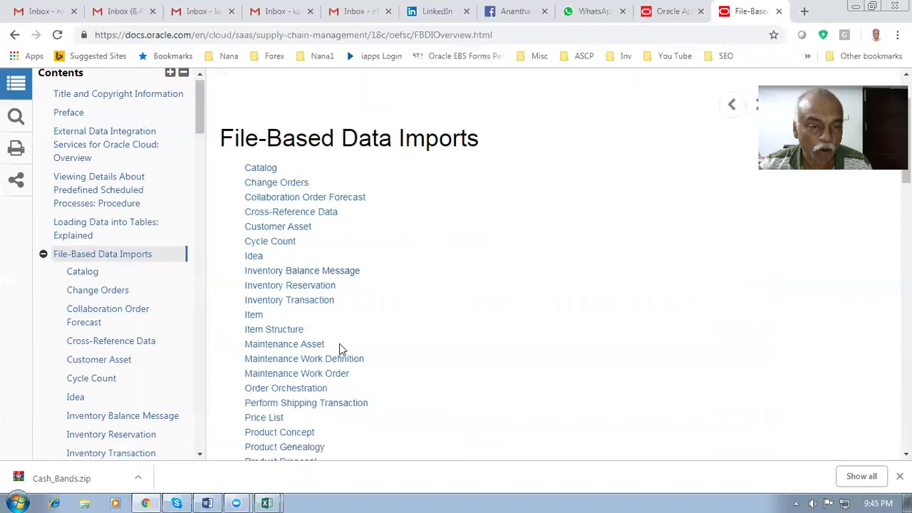
pyautogui.scroll(-3, 406, 342)
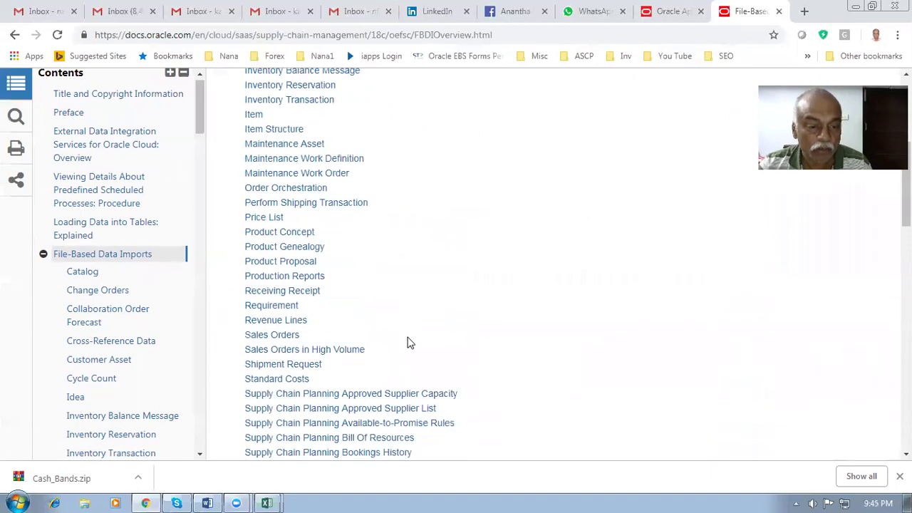
pyautogui.scroll(-1, 407, 342)
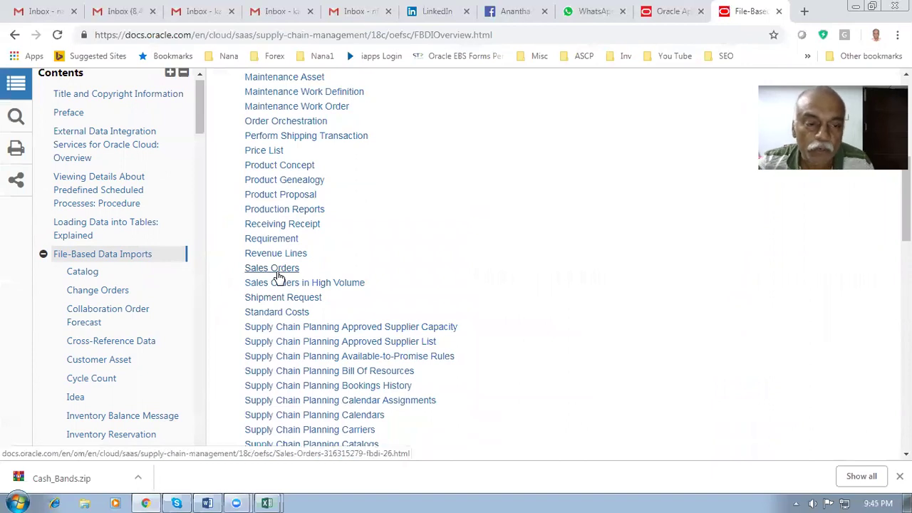
pyautogui.click(277, 276)
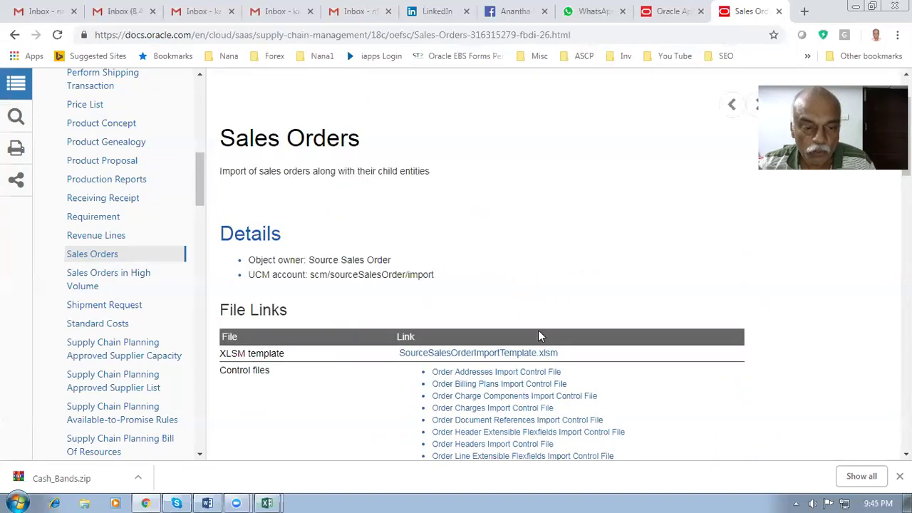
# - Download SourceSalesOrderImportTemplate.xlsm from the File Links table and save it to Local Disk (C:) as test_SO_Import
pyautogui.scroll(-3, 576, 359)
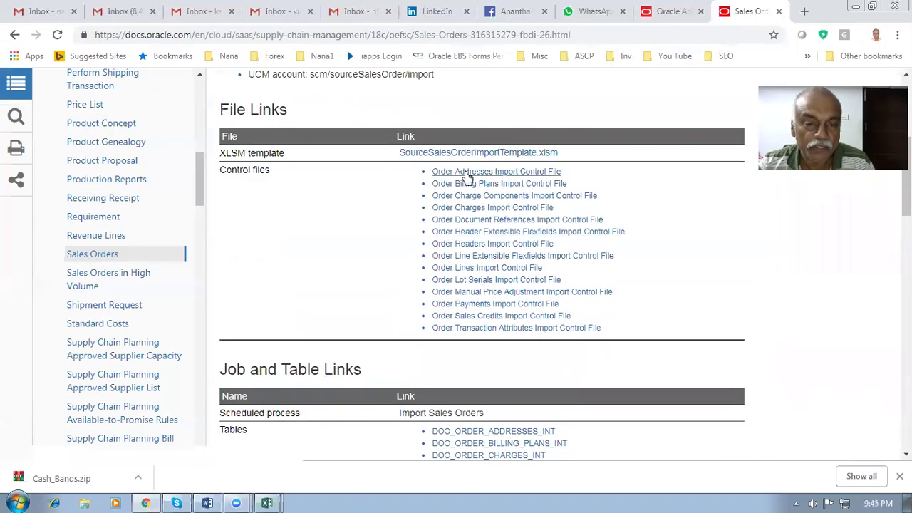
pyautogui.click(434, 154)
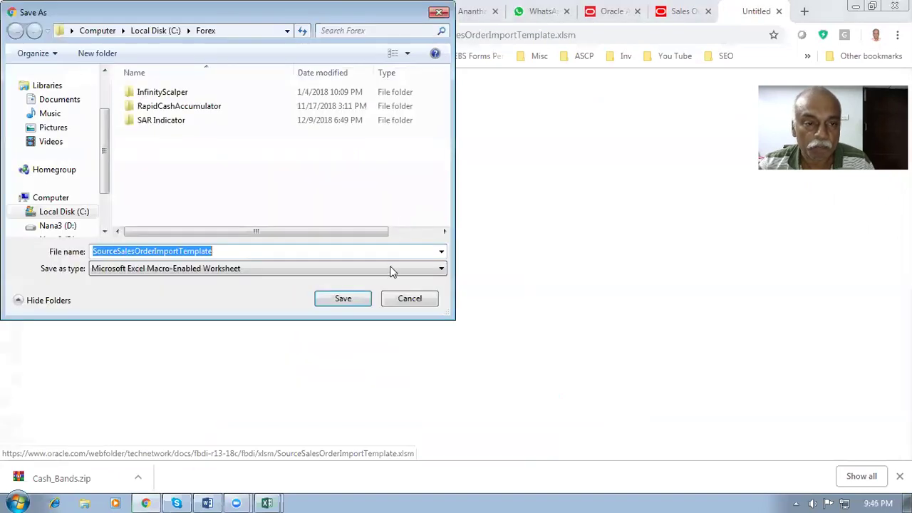
pyautogui.click(135, 253)
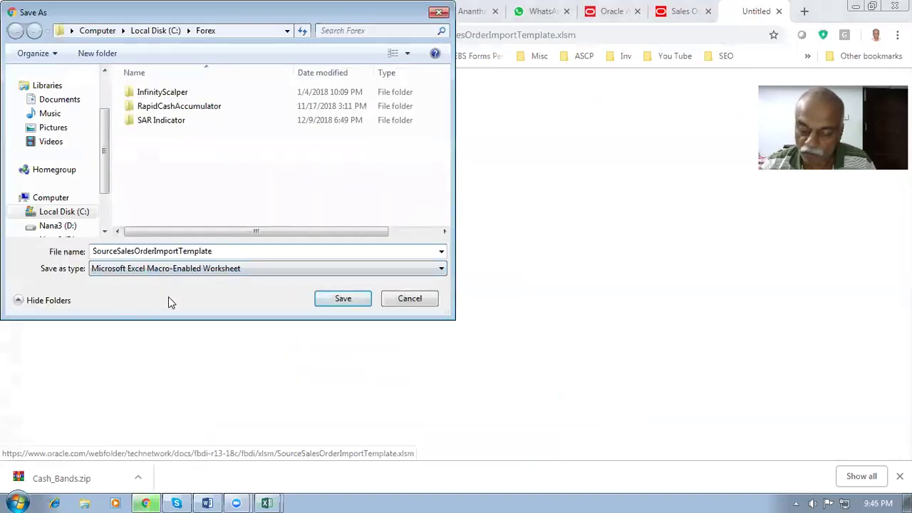
pyautogui.press('Left')
pyautogui.press('Left')
pyautogui.press('Left')
pyautogui.press('Left')
pyautogui.press('Left')
pyautogui.press('Left')
pyautogui.press('Left')
pyautogui.press('Left')
pyautogui.press('Left')
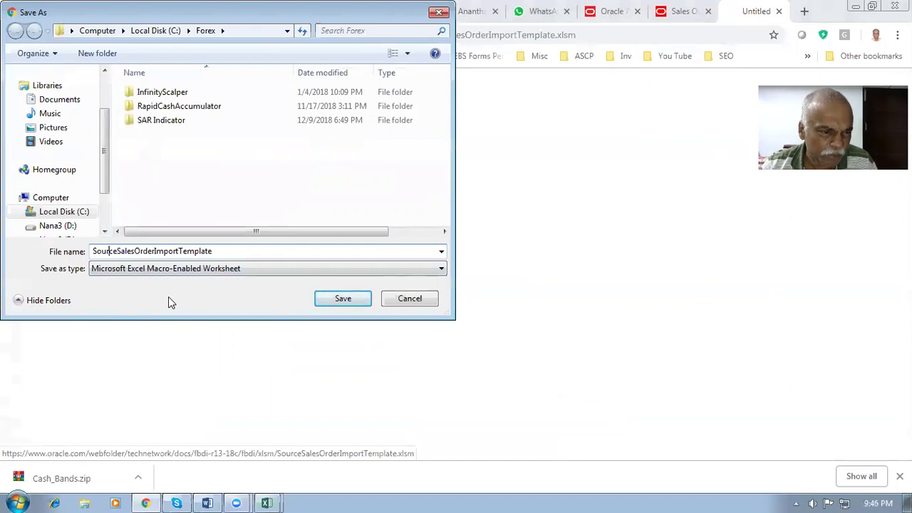
pyautogui.write('test_')
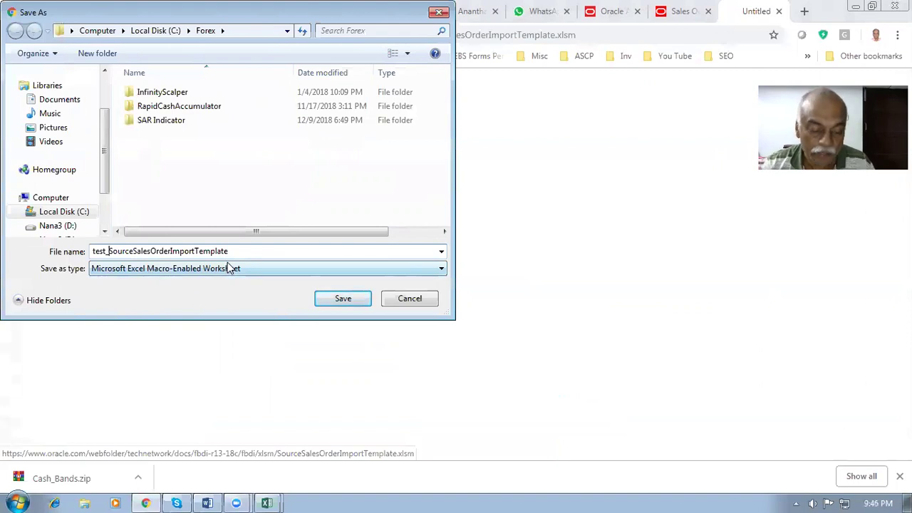
pyautogui.write('SO_Import')
pyautogui.press('Delete')
pyautogui.press('Delete')
pyautogui.press('Delete')
pyautogui.press('Delete')
pyautogui.press('Delete')
pyautogui.press('Delete')
pyautogui.press('Delete')
pyautogui.press('Delete')
pyautogui.press('Delete')
pyautogui.press('Delete')
pyautogui.press('Delete')
pyautogui.press('Delete')
pyautogui.press('Delete')
pyautogui.press('Delete')
pyautogui.press('Delete')
pyautogui.press('Delete')
pyautogui.press('Delete')
pyautogui.press('Delete')
pyautogui.press('Delete')
pyautogui.press('Delete')
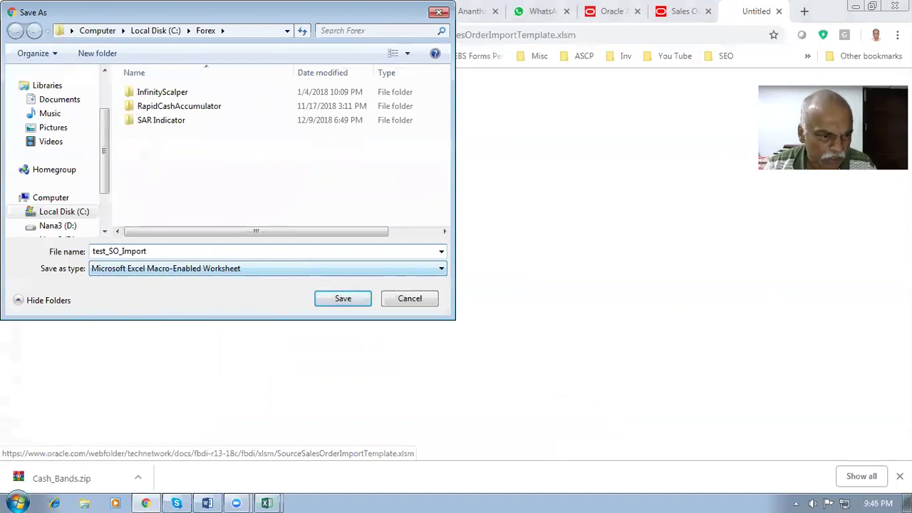
pyautogui.click(71, 211)
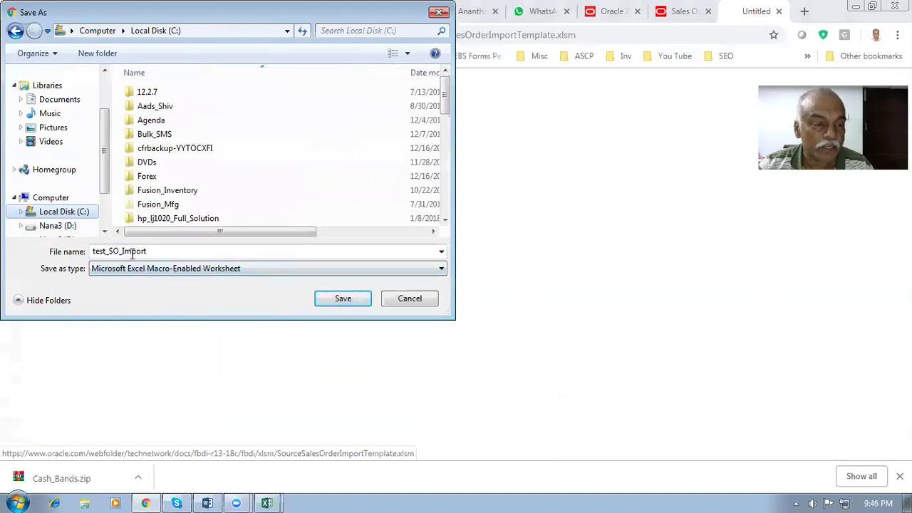
pyautogui.click(356, 302)
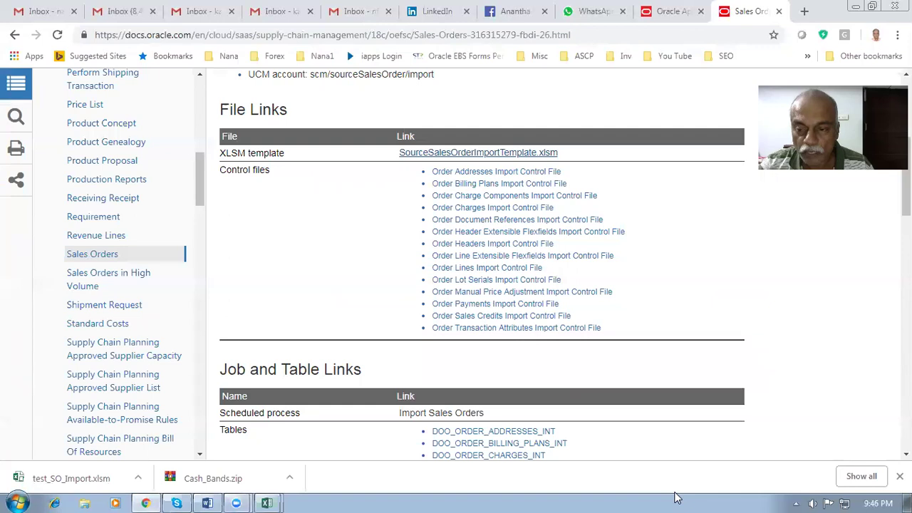
# - Open the downloaded test_SO_Import workbook in Excel, enable editing and look through its Instructions and CSV Generation sheet
pyautogui.click(863, 479)
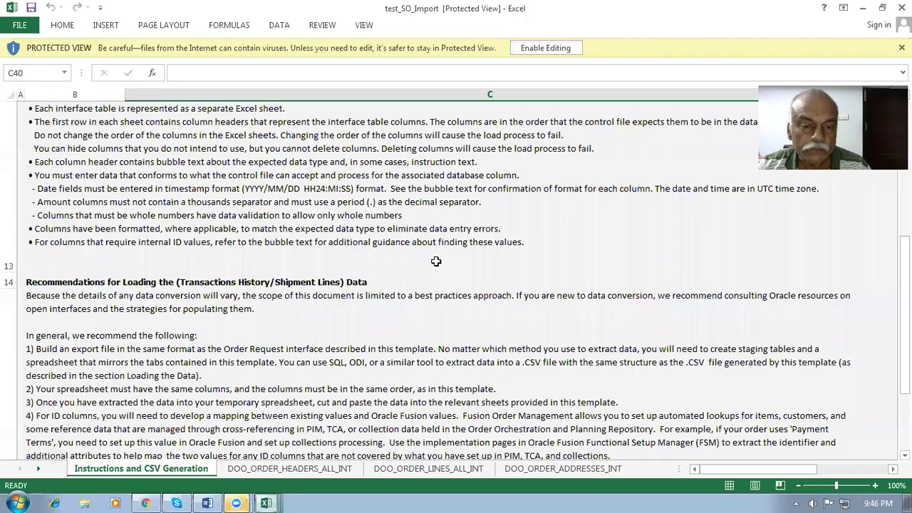
pyautogui.click(545, 48)
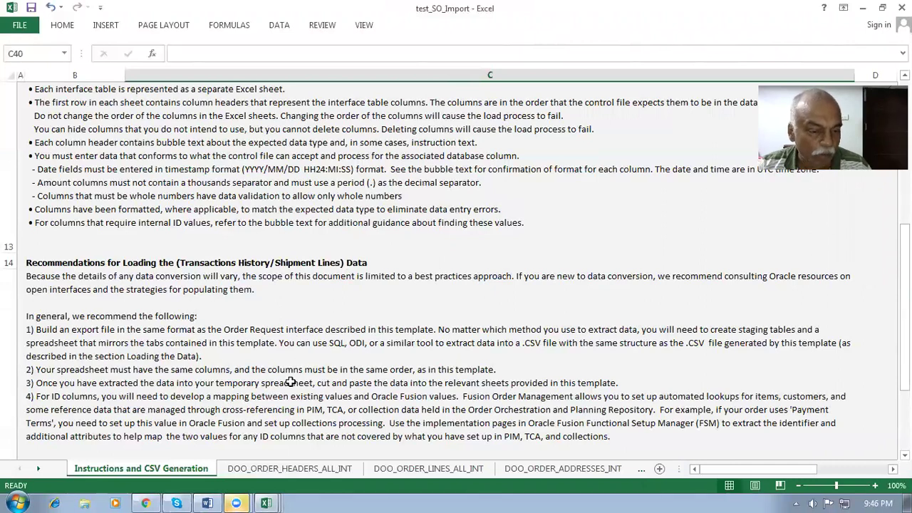
pyautogui.scroll(-1, 291, 385)
pyautogui.scroll(-1, 291, 385)
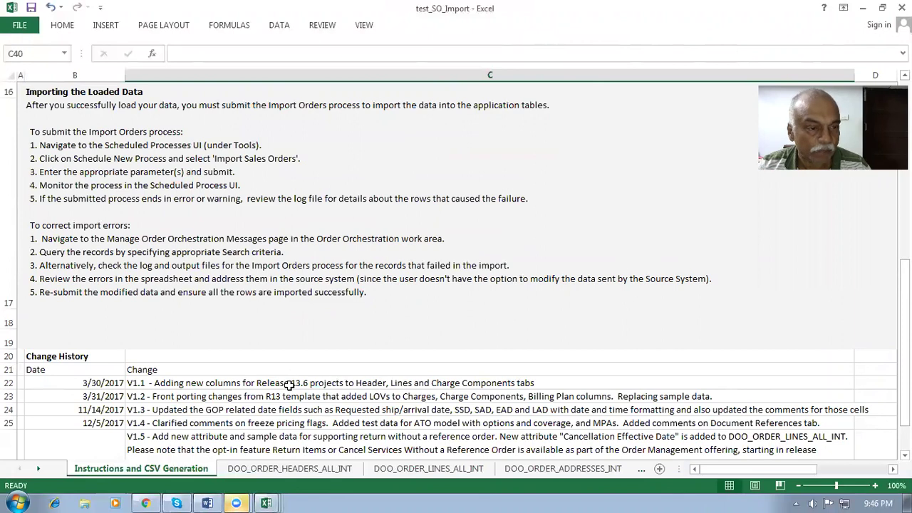
# - Switch to the R13_Sales_Order_Import_Template workbook and examine the source transaction identifier and system in row 5 of the headers sheet
pyautogui.click(266, 503)
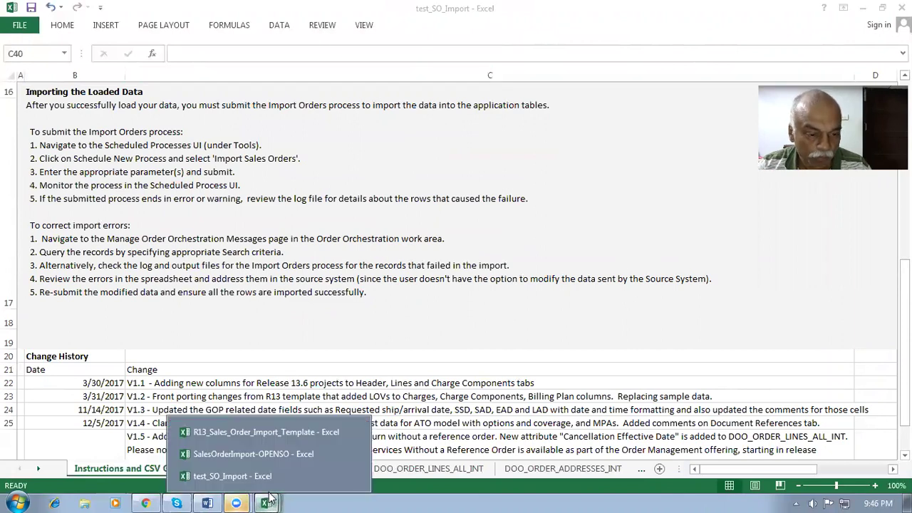
pyautogui.click(300, 285)
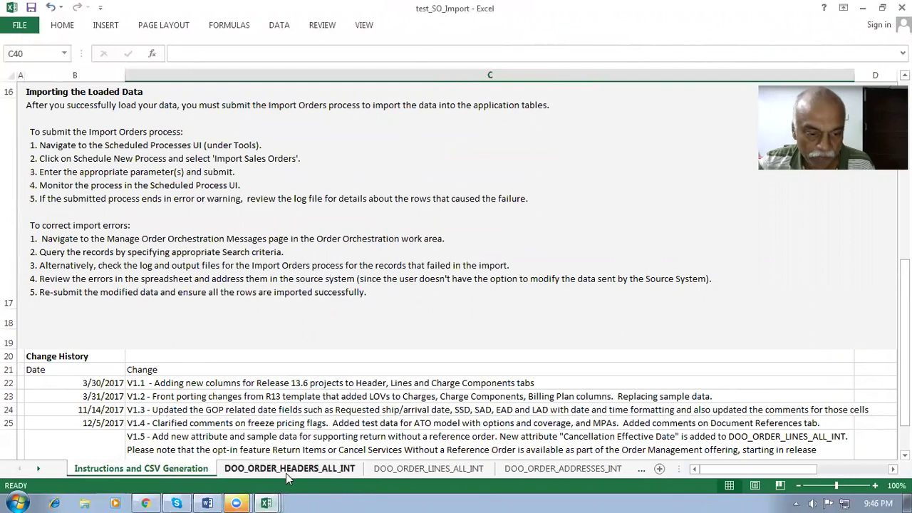
pyautogui.click(266, 503)
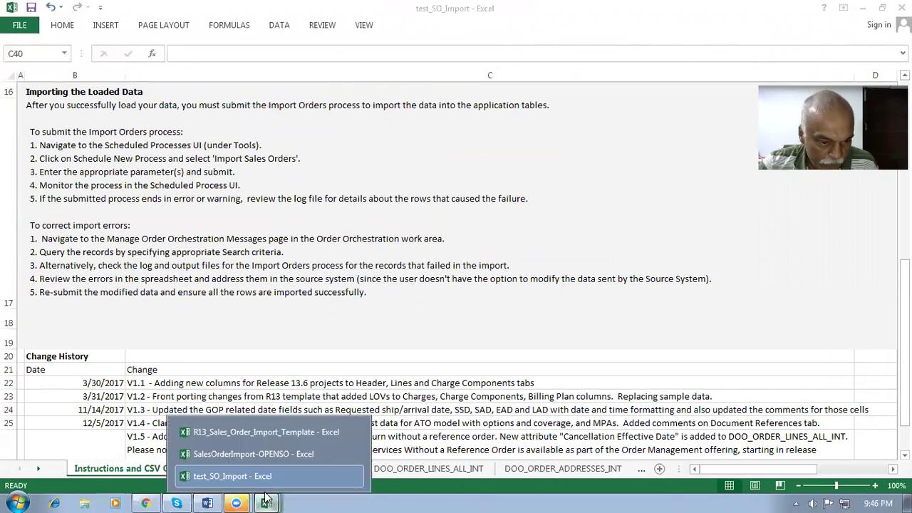
pyautogui.click(274, 432)
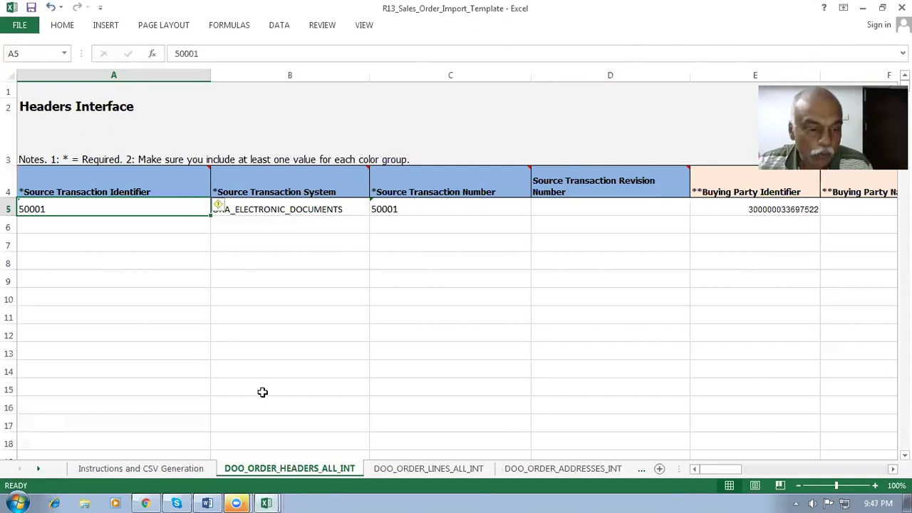
pyautogui.click(107, 263)
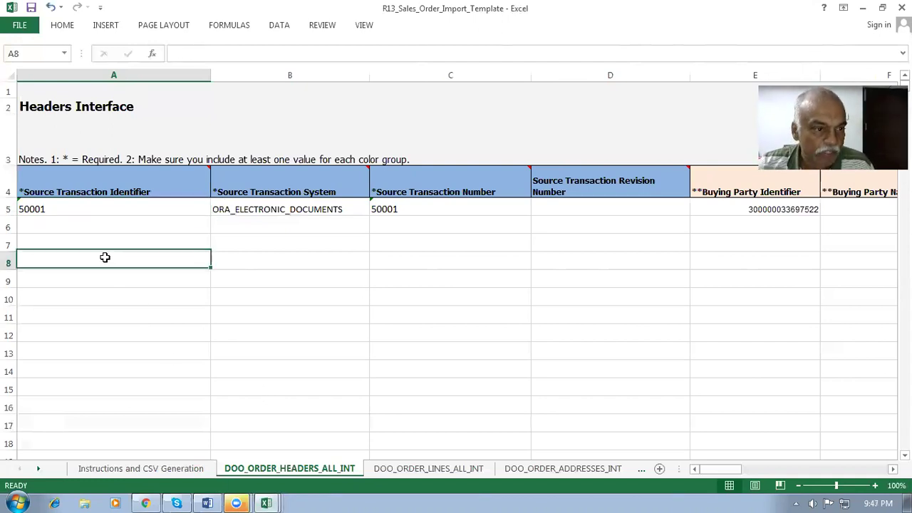
pyautogui.click(87, 211)
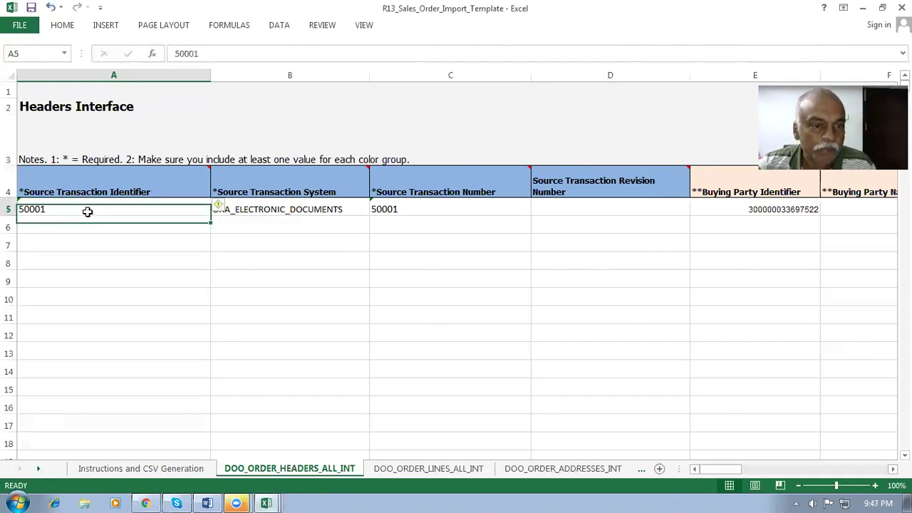
pyautogui.click(294, 211)
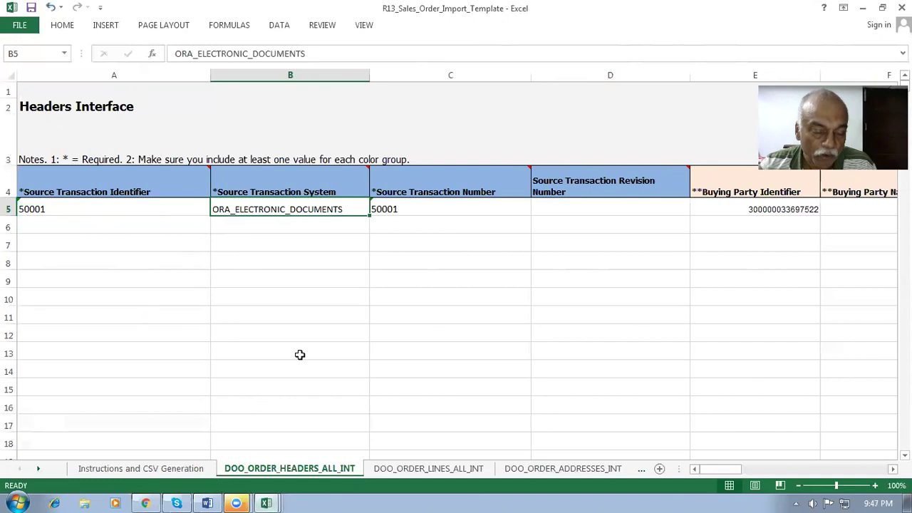
# - Switch to the test_SO_Import workbook and examine the sample Source Transaction System values in the DOO_ORDER_HEADERS_ALL_INT sheet
pyautogui.click(267, 501)
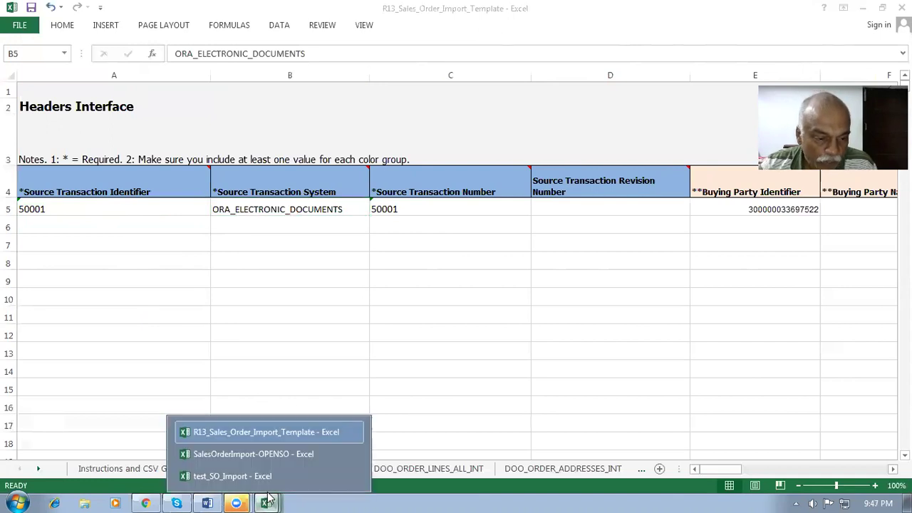
pyautogui.click(250, 476)
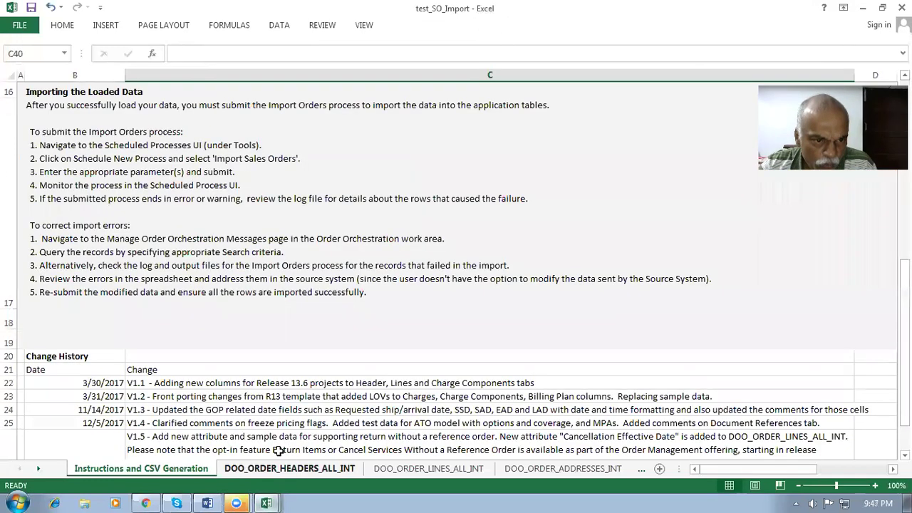
pyautogui.click(283, 469)
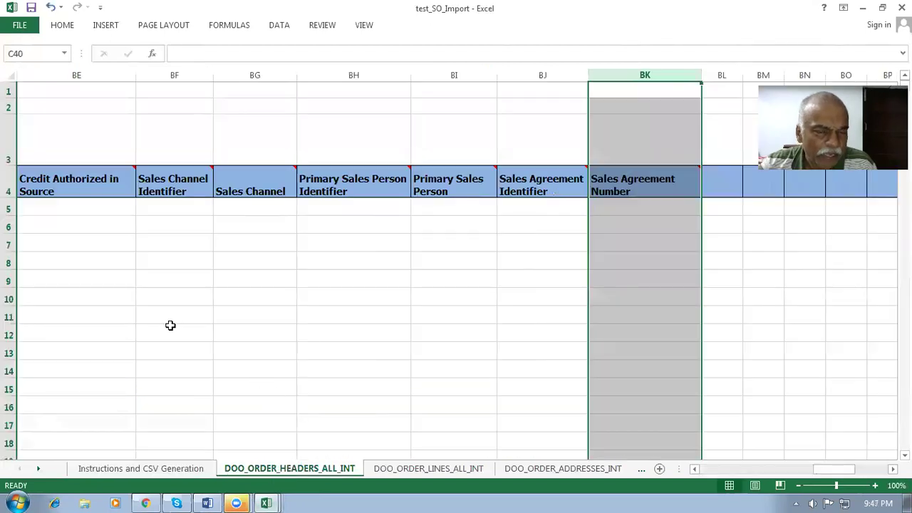
pyautogui.hotkey('ctrl', 'Home')
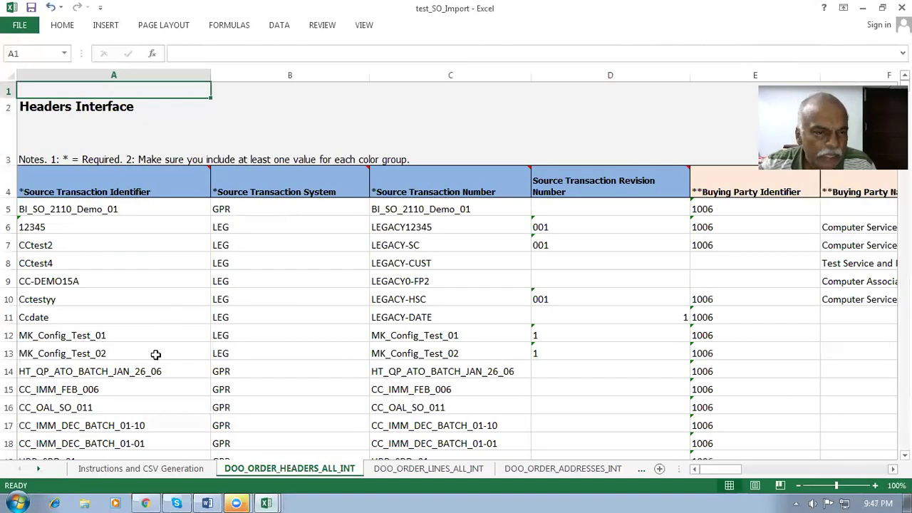
pyautogui.click(247, 209)
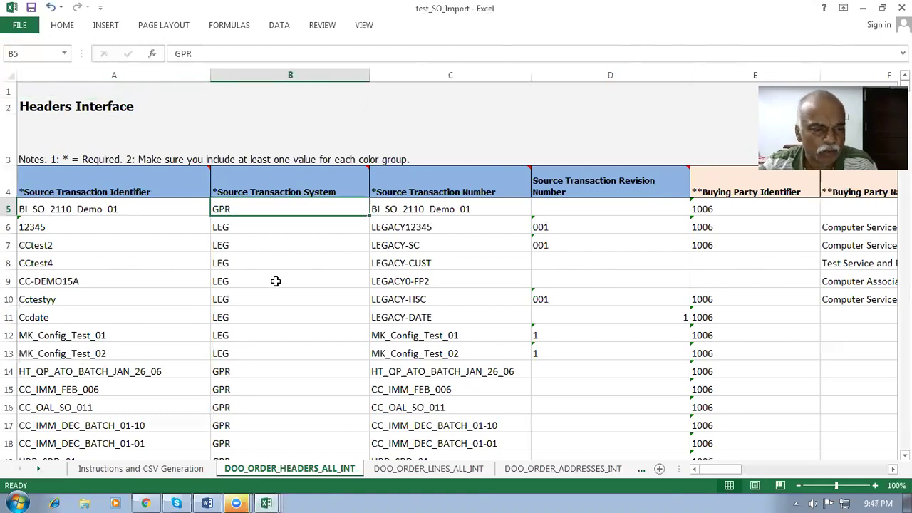
pyautogui.scroll(-2, 276, 280)
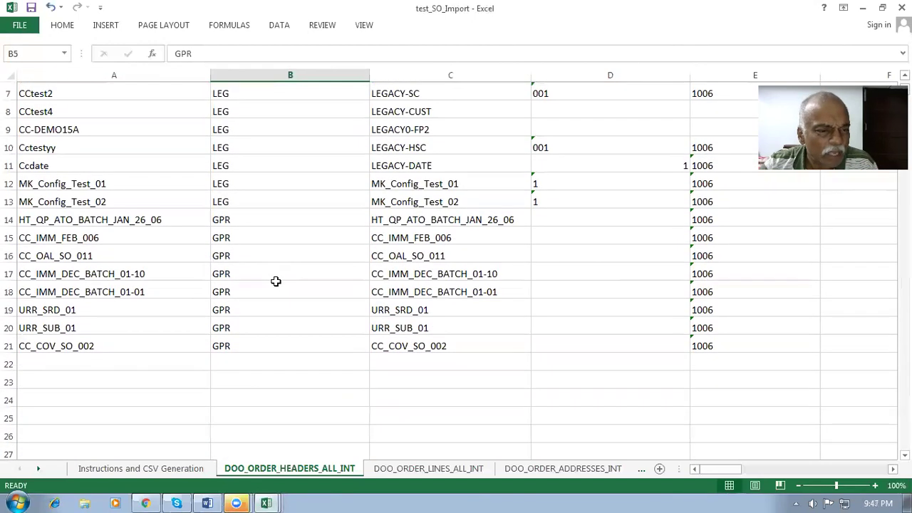
pyautogui.scroll(2, 275, 280)
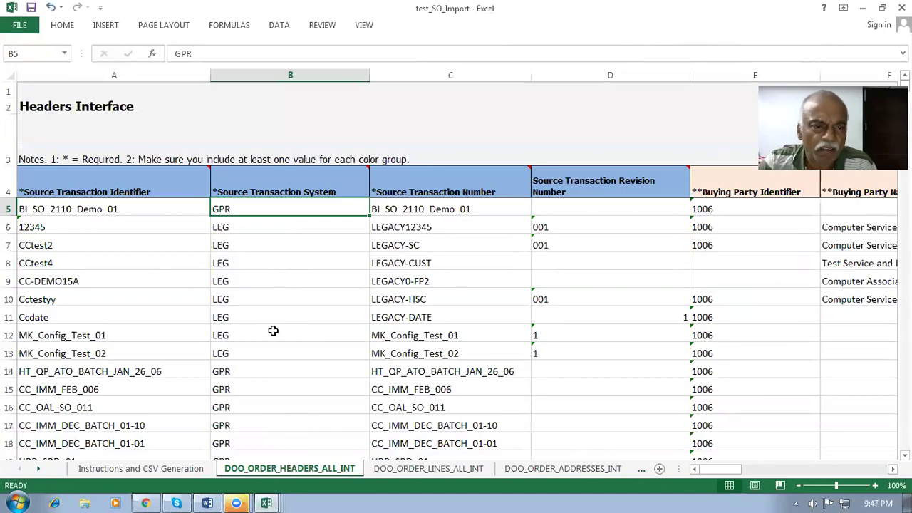
# - Compare the Source Transaction System entry in R13_Sales_Order_Import_Template with the sample entries down to row 21 in test_SO_Import
pyautogui.hotkey('alt', 'Tab')
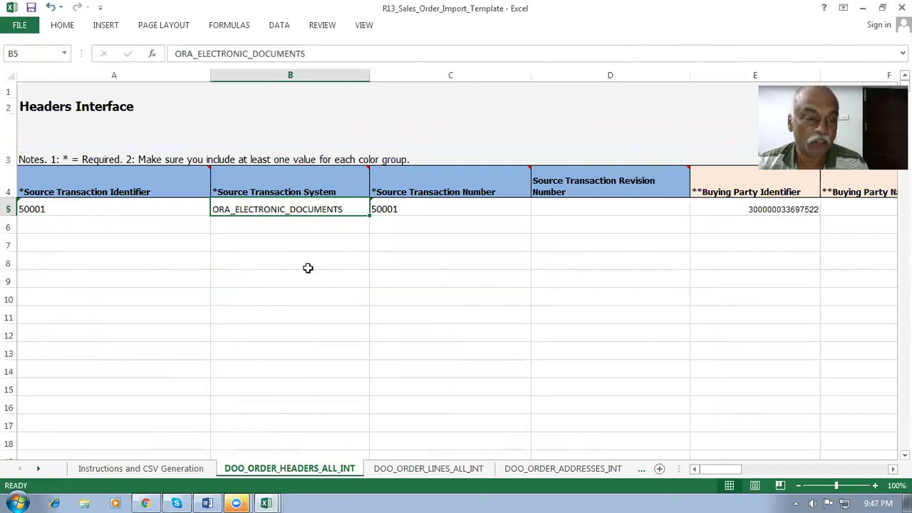
pyautogui.hotkey('alt', 'Tab')
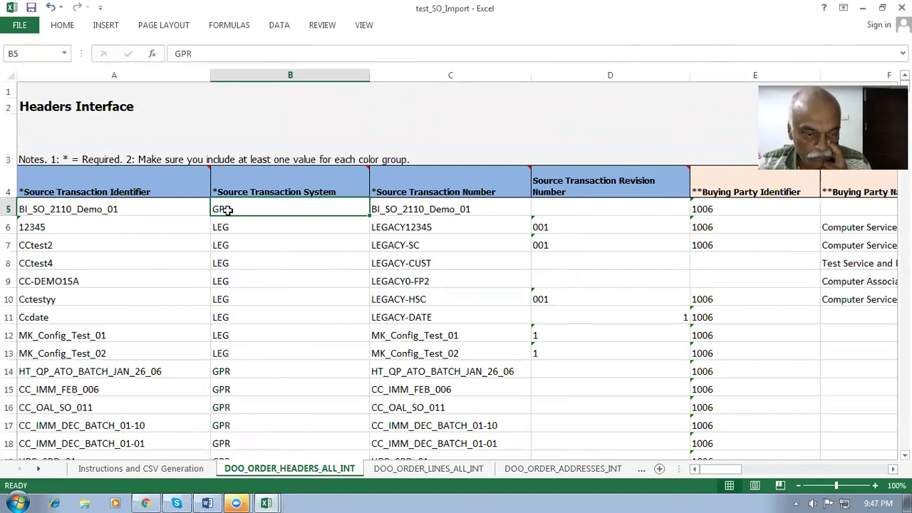
pyautogui.click(251, 374)
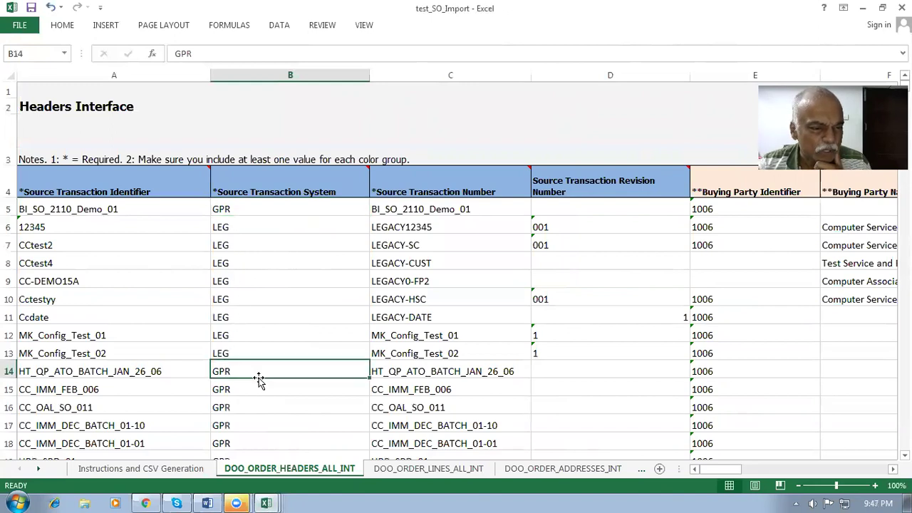
pyautogui.scroll(-2, 271, 304)
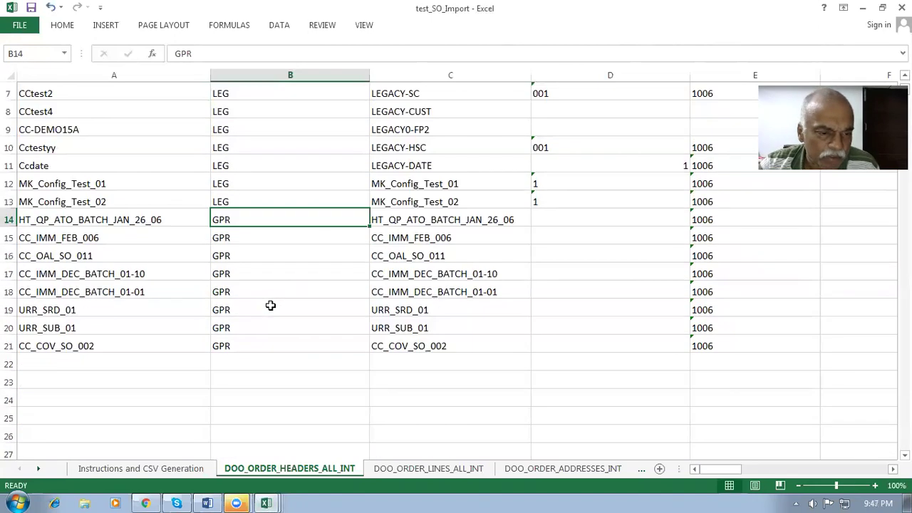
pyautogui.scroll(2, 270, 305)
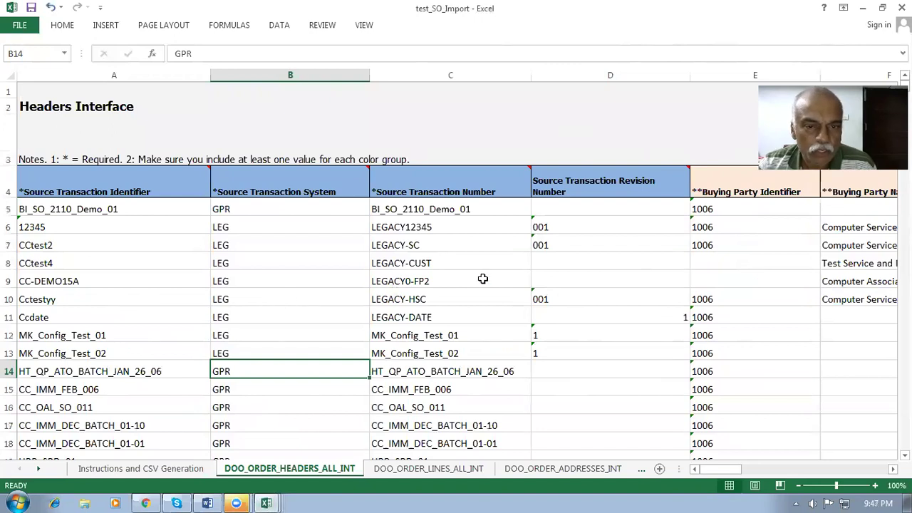
# - Compare the Source Transaction Number with the Source Transaction Identifier in row 5 of both workbooks
pyautogui.click(423, 213)
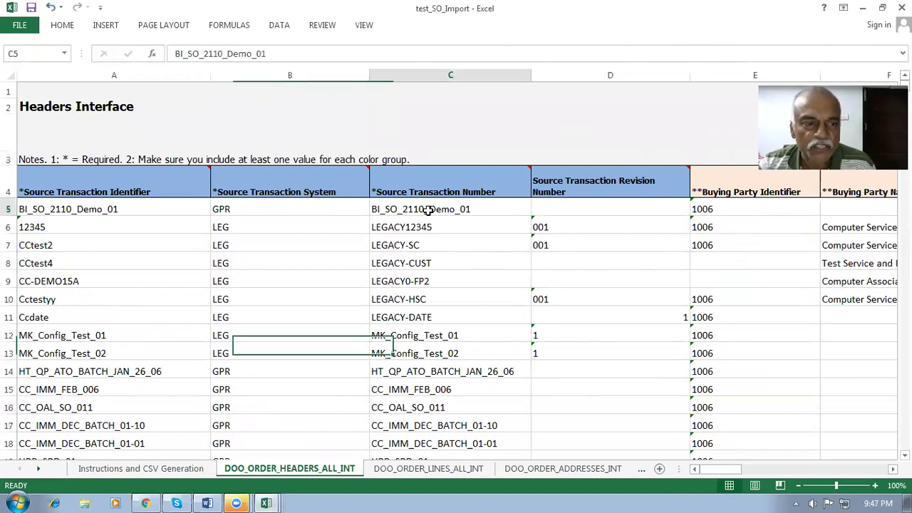
pyautogui.click(133, 210)
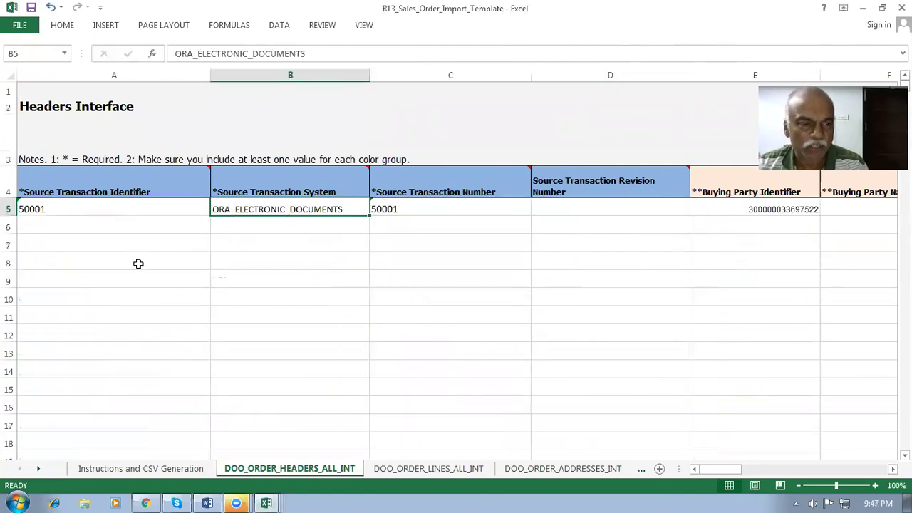
pyautogui.click(47, 210)
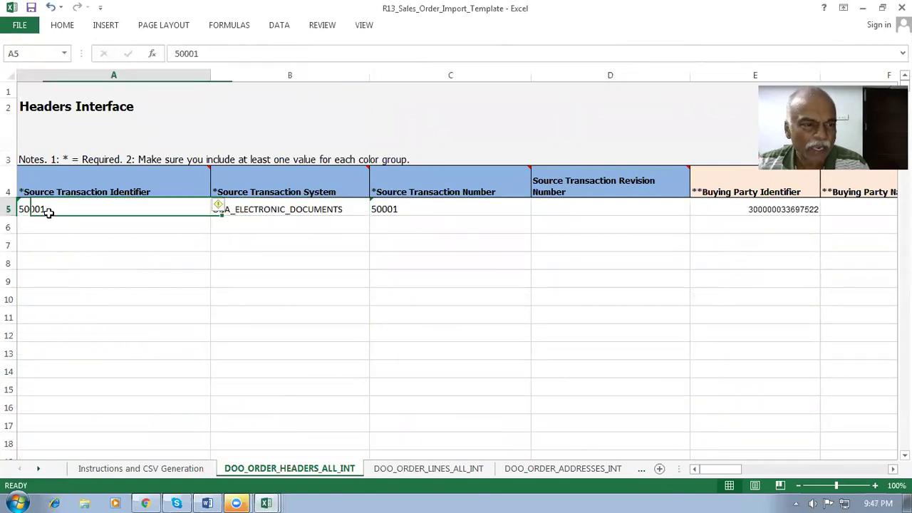
pyautogui.click(425, 211)
# - Return to test_SO_Import and examine the sample Source Transaction Number values from row 5 to row 21
pyautogui.hotkey('alt', 'Tab')
pyautogui.click(433, 227)
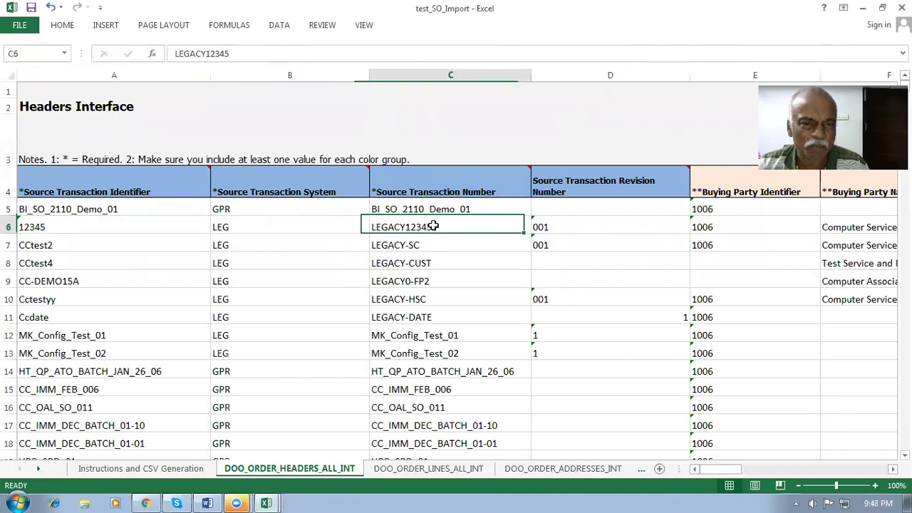
pyautogui.click(450, 317)
pyautogui.scroll(-2, 468, 336)
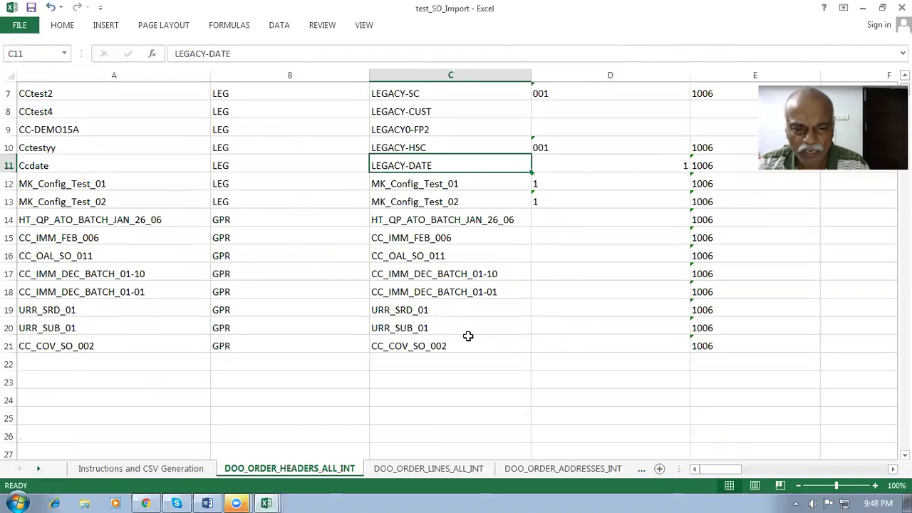
pyautogui.click(456, 348)
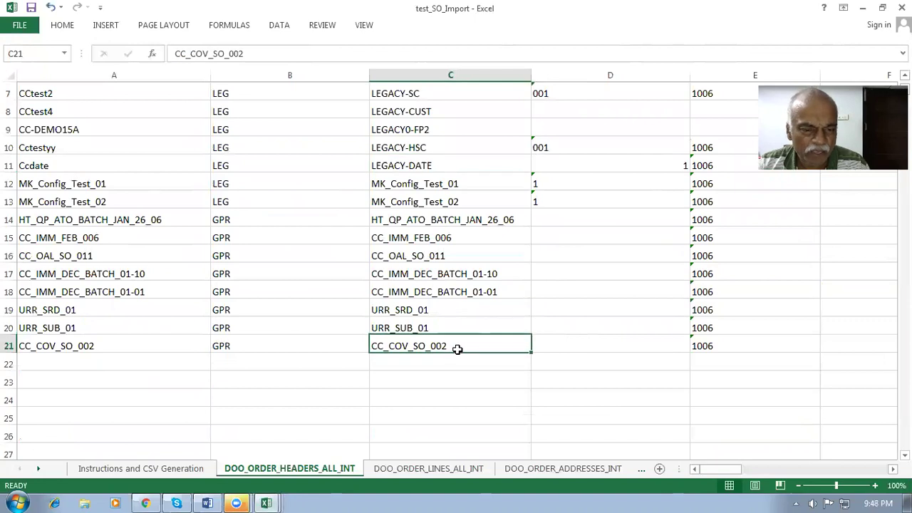
pyautogui.scroll(2, 457, 348)
pyautogui.click(446, 211)
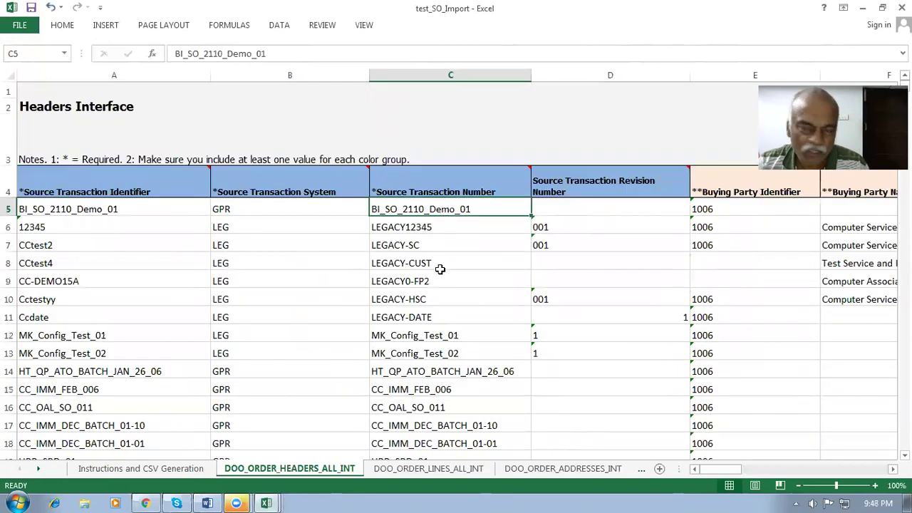
# - Switch to R13_Sales_Order_Import_Template and examine the Source Transaction Revision Number, Buying Party Identifier and Buying Party Name in row 5
pyautogui.hotkey('alt', 'Tab')
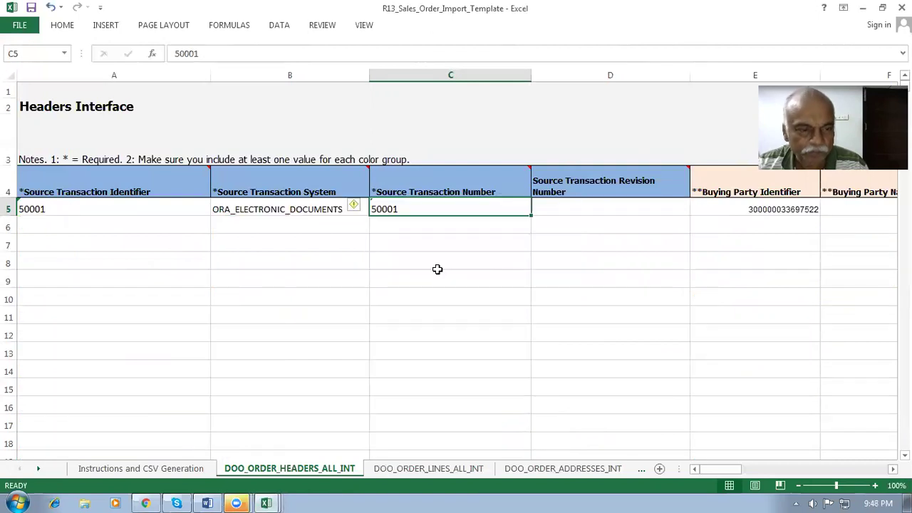
pyautogui.click(554, 211)
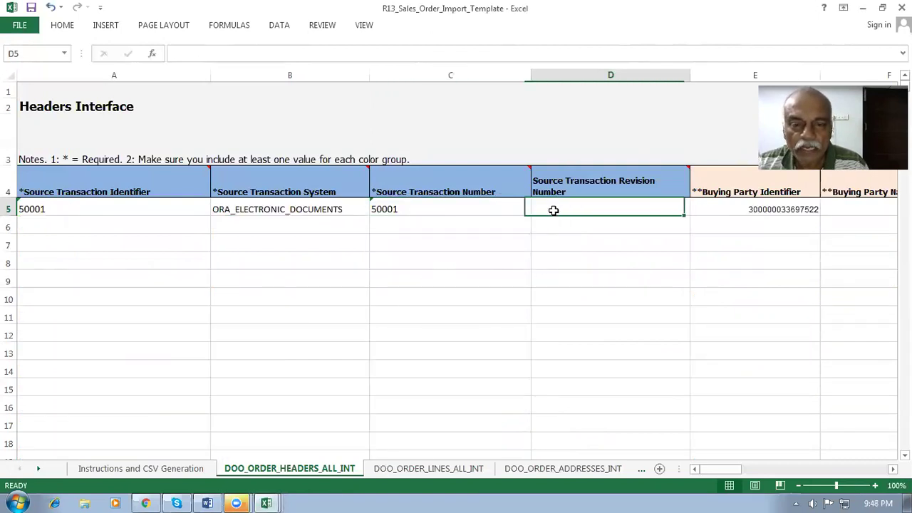
pyautogui.click(720, 206)
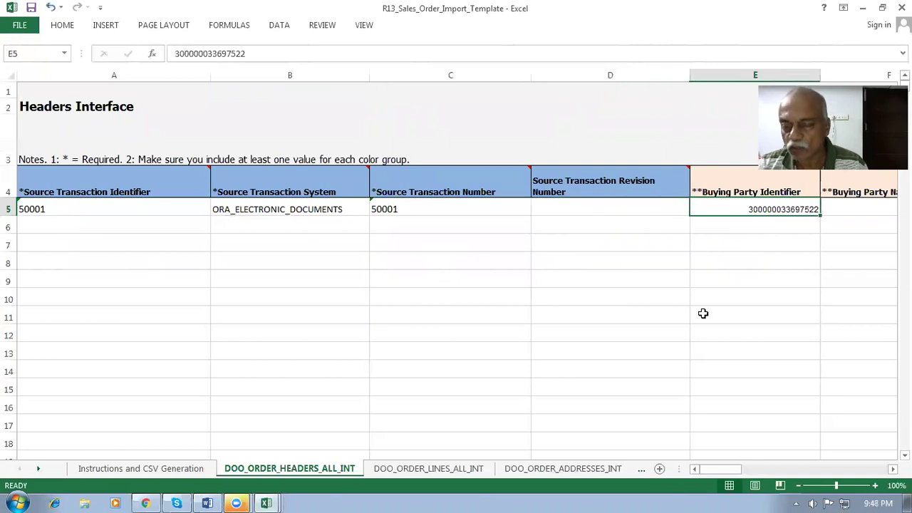
pyautogui.press('Tab')
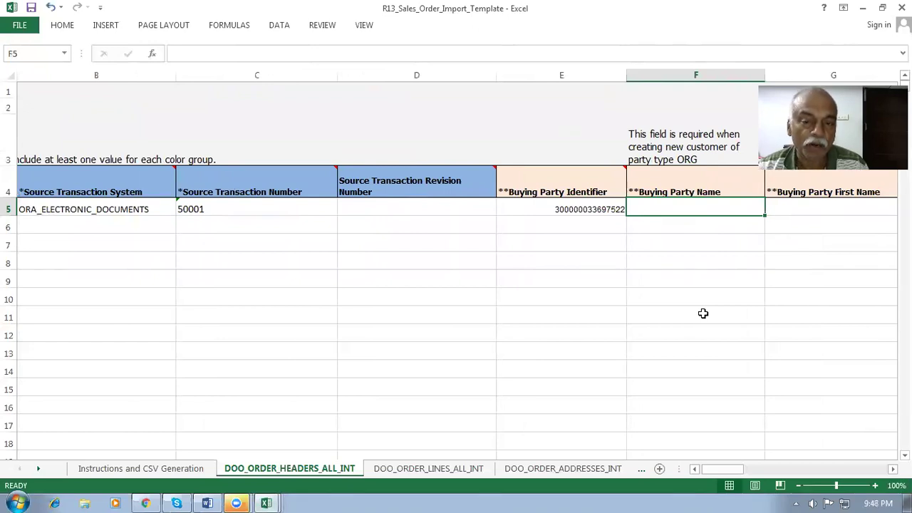
pyautogui.press('Left')
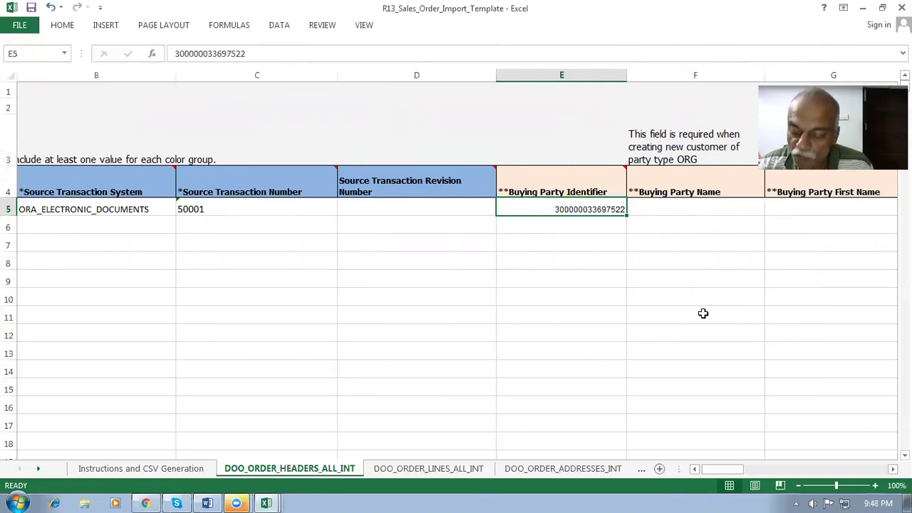
pyautogui.press('Right')
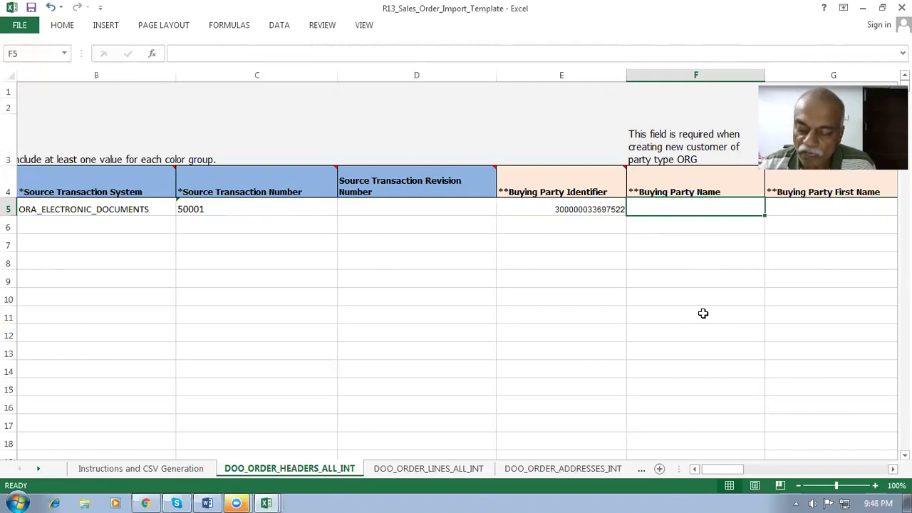
pyautogui.press('Left')
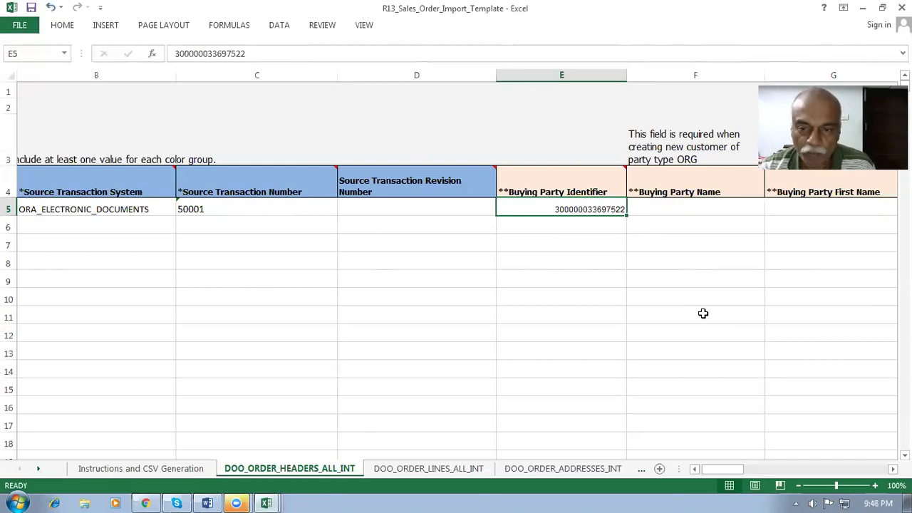
# - Look through row 5 of the headers sheet from Buying Party Name across to Transactional Currency Code
pyautogui.press('Right')
pyautogui.press('Right')
pyautogui.press('Right')
pyautogui.press('Right')
pyautogui.press('Right')
pyautogui.press('Right')
pyautogui.press('Right')
pyautogui.press('Right')
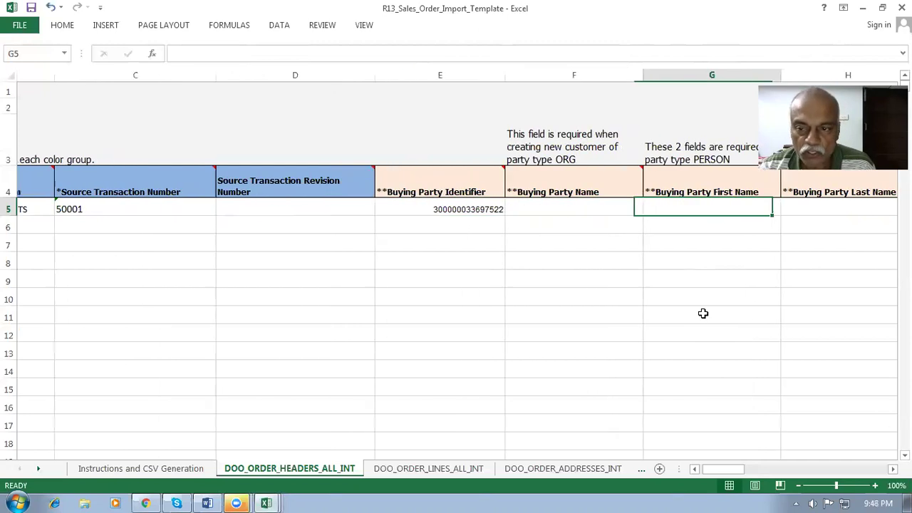
pyautogui.press('Right')
pyautogui.press('Right')
pyautogui.press('Right')
pyautogui.press('Right')
pyautogui.press('Right')
pyautogui.press('Right')
pyautogui.press('Right')
pyautogui.press('Right')
pyautogui.press('Right')
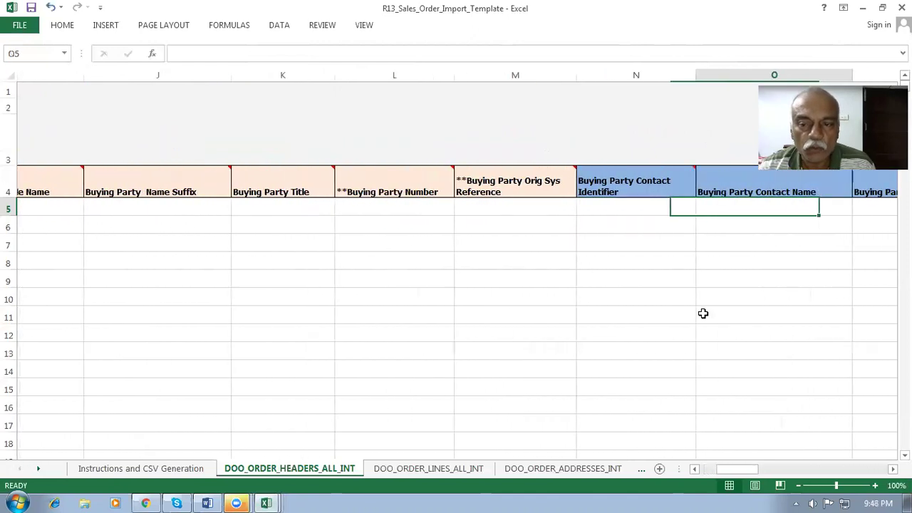
pyautogui.press('Right')
pyautogui.press('Right')
pyautogui.press('Right')
pyautogui.press('Right')
pyautogui.press('Right')
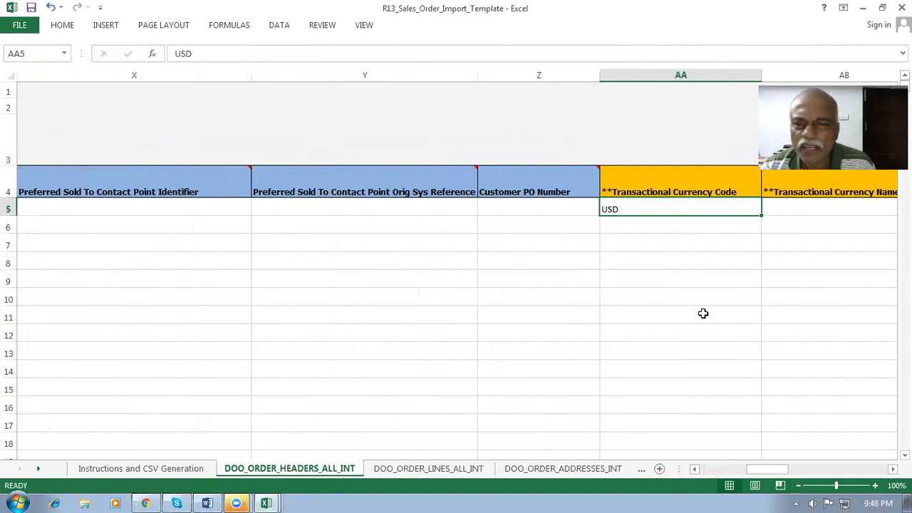
# - Set the date in the row 5 Transaction On cell to 12/12/2018, leaving the time as is, and save the workbook
pyautogui.press('Right')
pyautogui.press('Right')
pyautogui.press('Right')
pyautogui.press('Right')
pyautogui.press('Right')
pyautogui.press('Right')
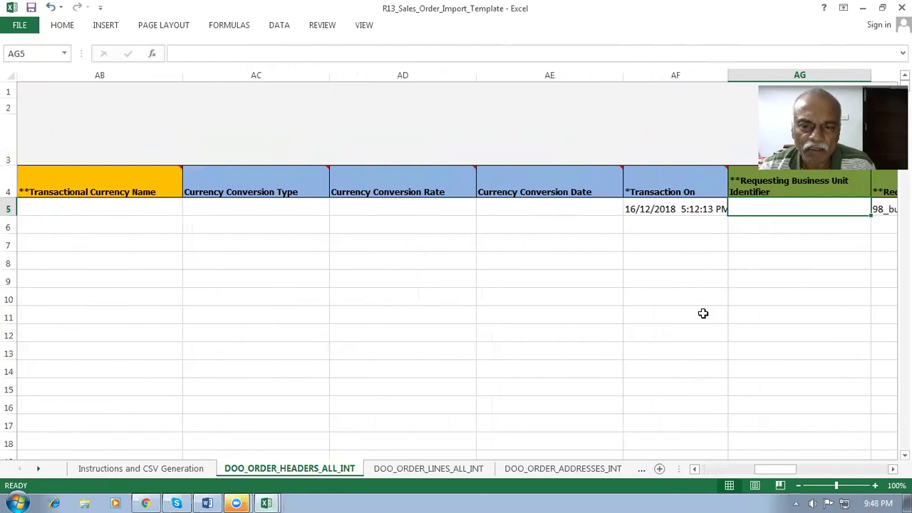
pyautogui.press('Left')
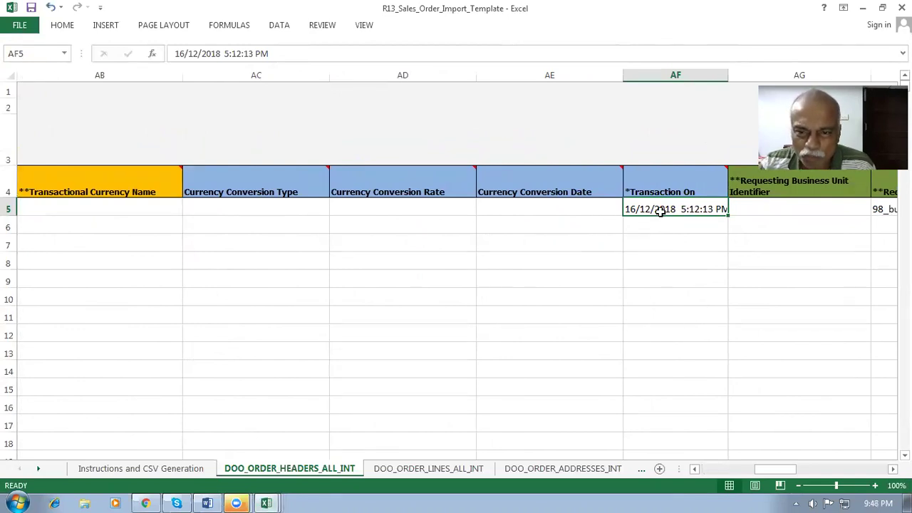
pyautogui.doubleClick(640, 209)
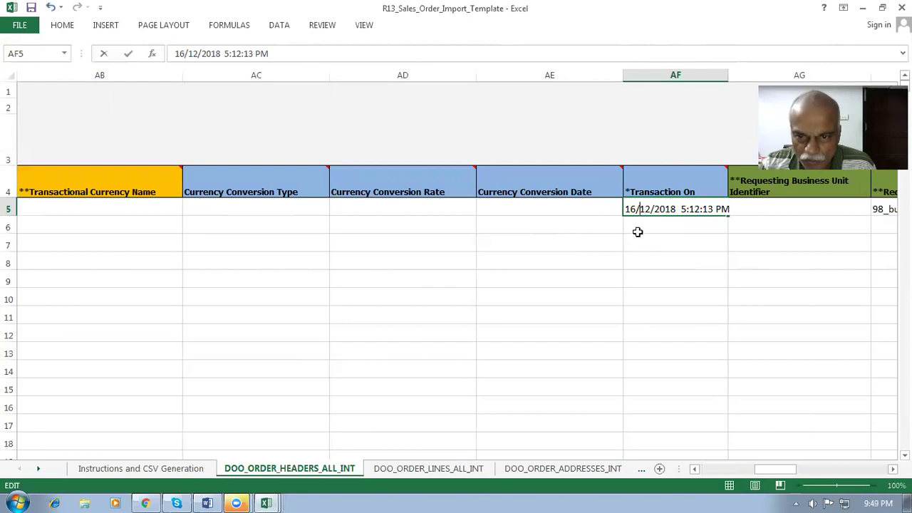
pyautogui.press('Left')
pyautogui.press('BackSpace')
pyautogui.write('2')
pyautogui.press('Tab')
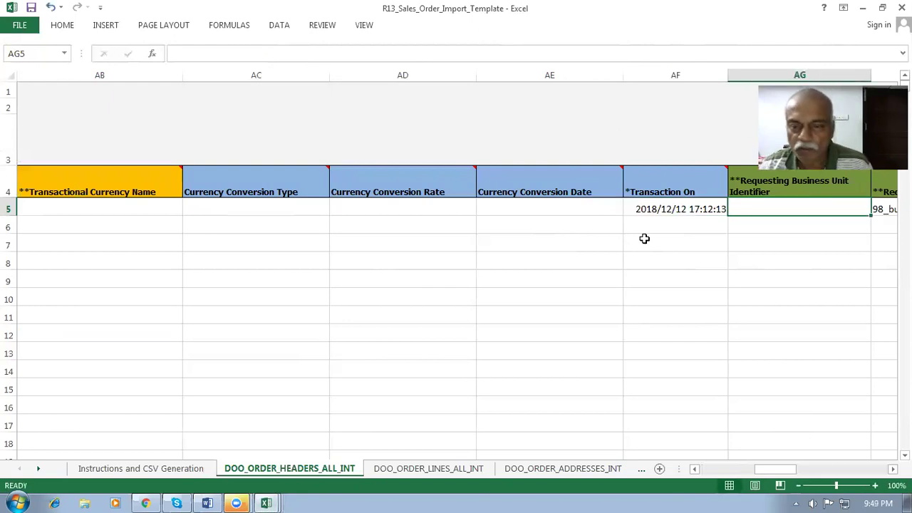
pyautogui.hotkey('ctrl', 's')
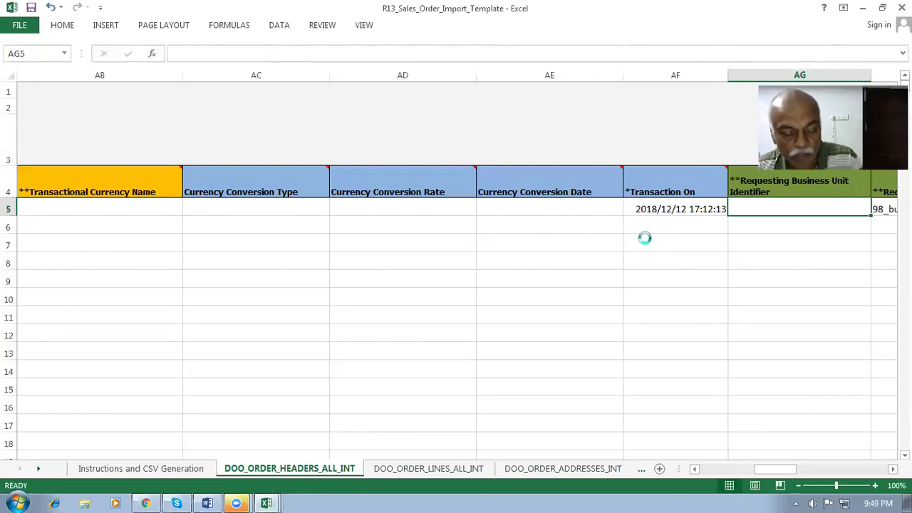
pyautogui.click(432, 287)
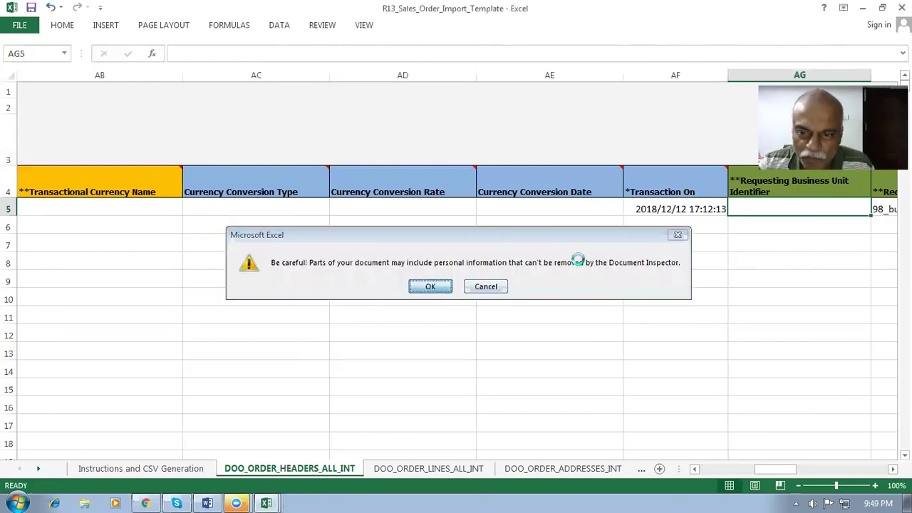
# - Check the Transaction On and Requesting Business Unit cells in row 5 of the headers sheet
pyautogui.click(647, 207)
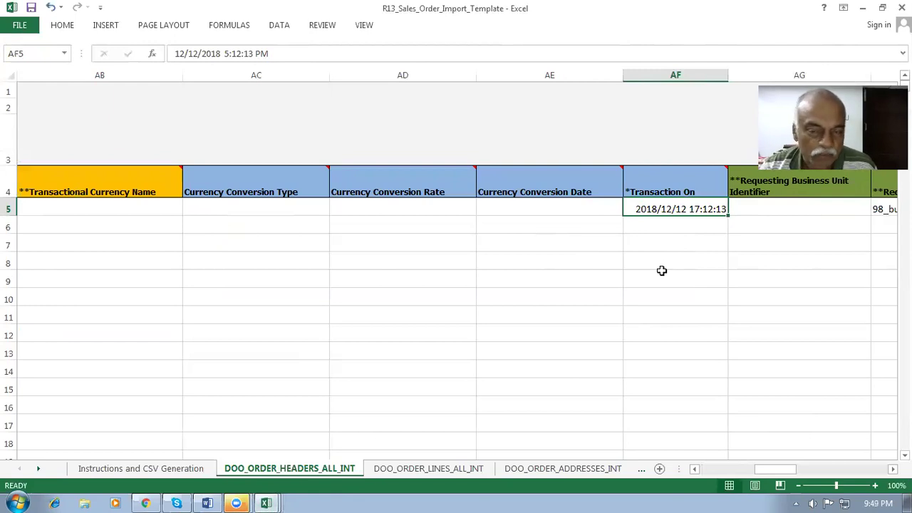
pyautogui.press('Right')
pyautogui.press('Right')
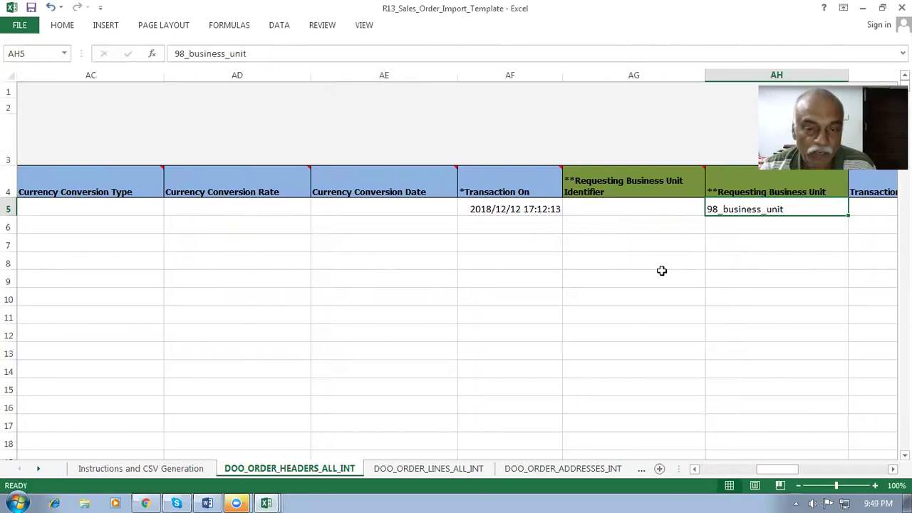
pyautogui.press('Left')
pyautogui.press('Left')
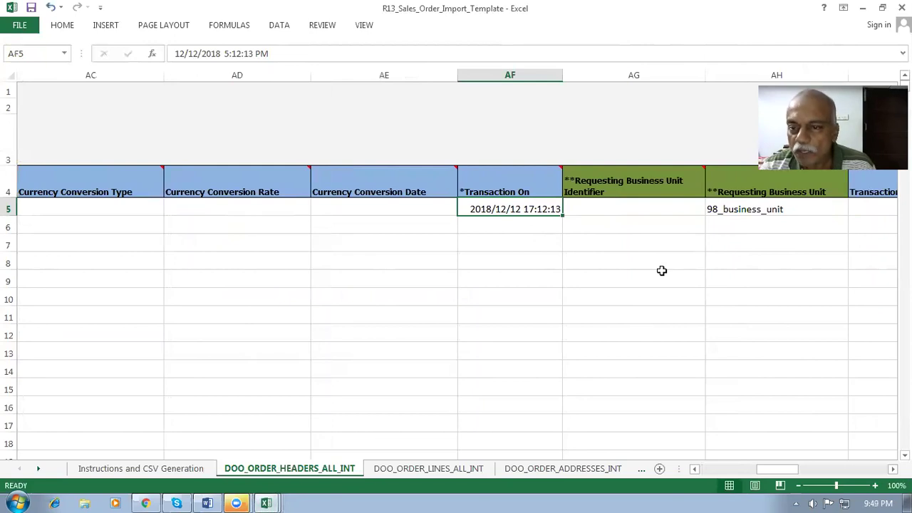
# - Look through row 5 of the headers sheet from Transaction On past Requesting Legal Entity to Partial Ship Allowed Flag
pyautogui.press('Right')
pyautogui.press('Right')
pyautogui.press('Right')
pyautogui.press('Right')
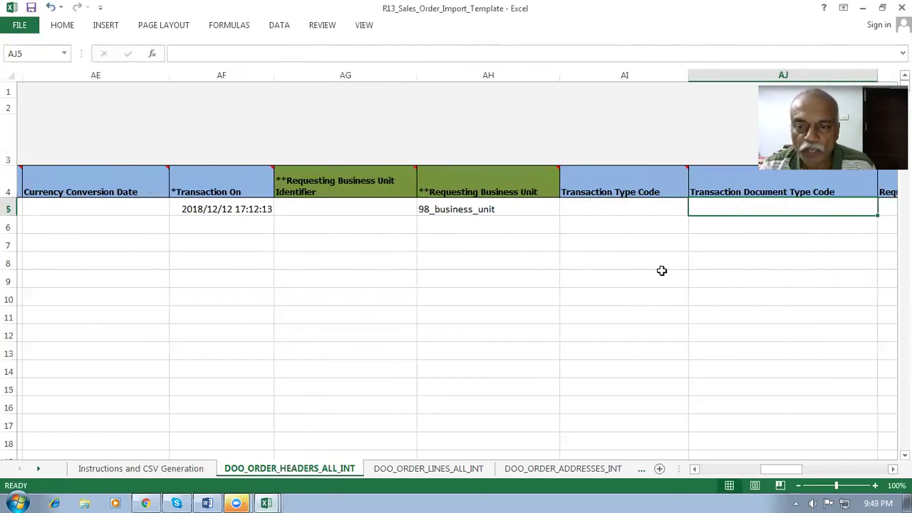
pyautogui.press('Right')
pyautogui.press('Right')
pyautogui.press('Right')
pyautogui.press('Right')
pyautogui.press('Right')
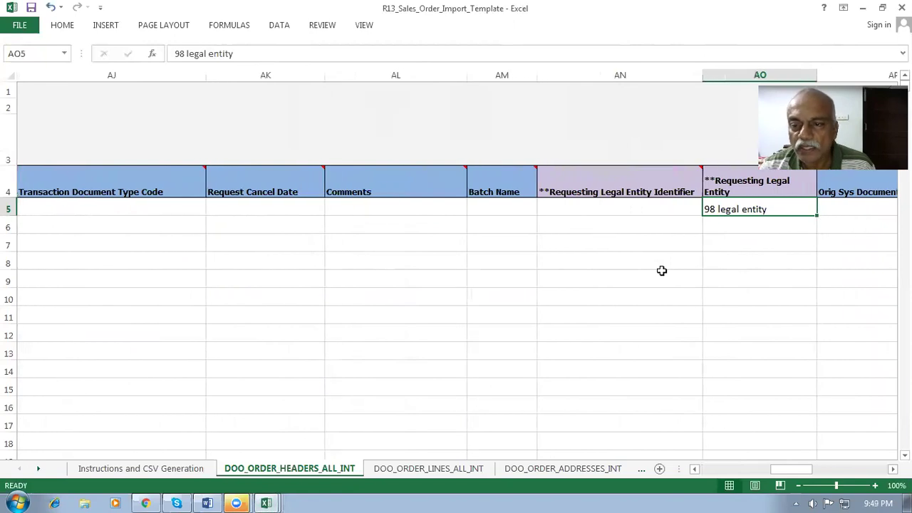
pyautogui.press('Right')
pyautogui.press('Right')
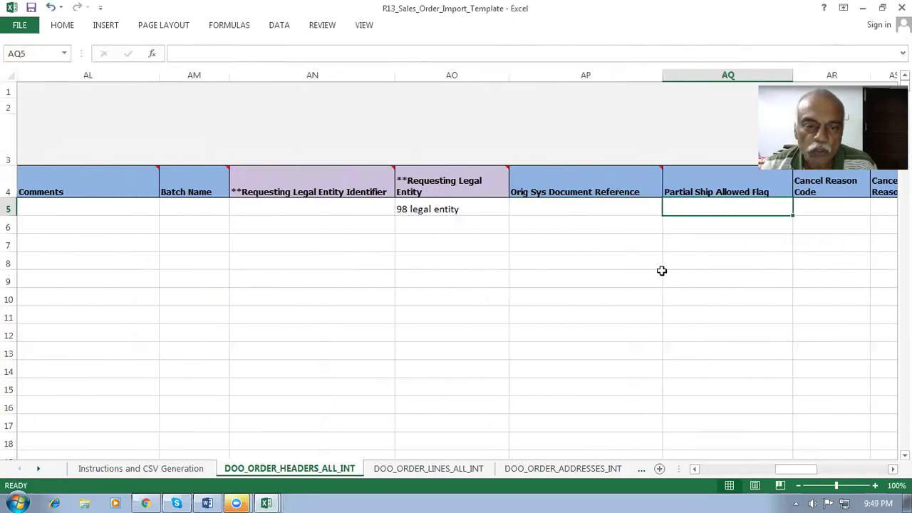
# - Switch to the Sales_Order_Import Word document and examine the customer, legal entity and business unit rows in the table of instance info
pyautogui.click(207, 503)
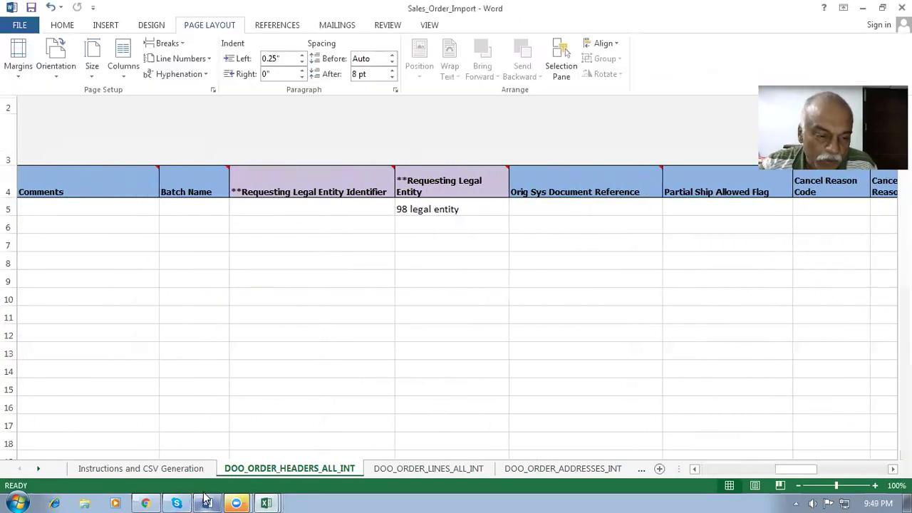
pyautogui.click(269, 411)
pyautogui.scroll(-2, 272, 414)
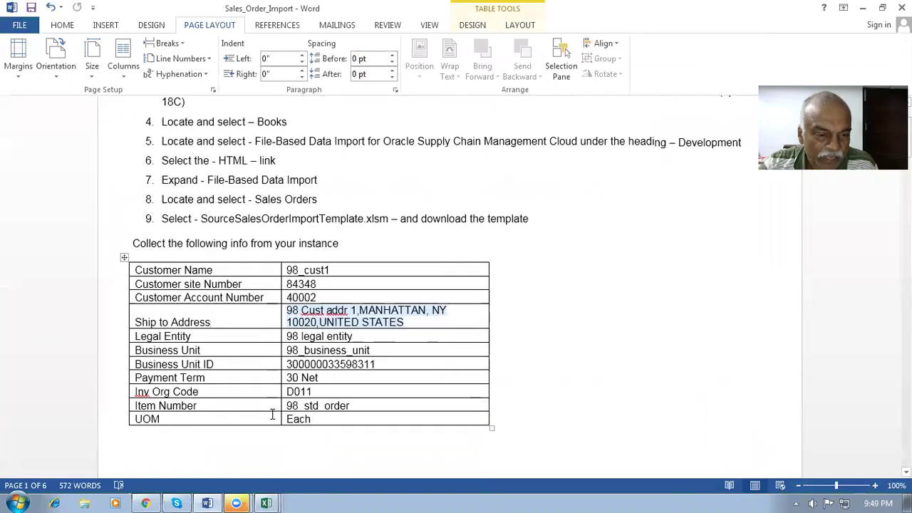
pyautogui.moveTo(203, 332); pyautogui.dragTo(372, 346)
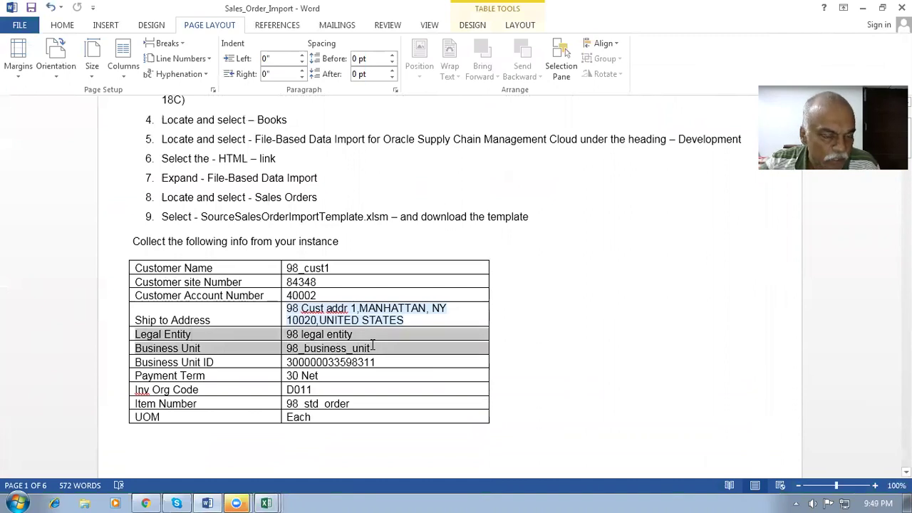
pyautogui.click(230, 362)
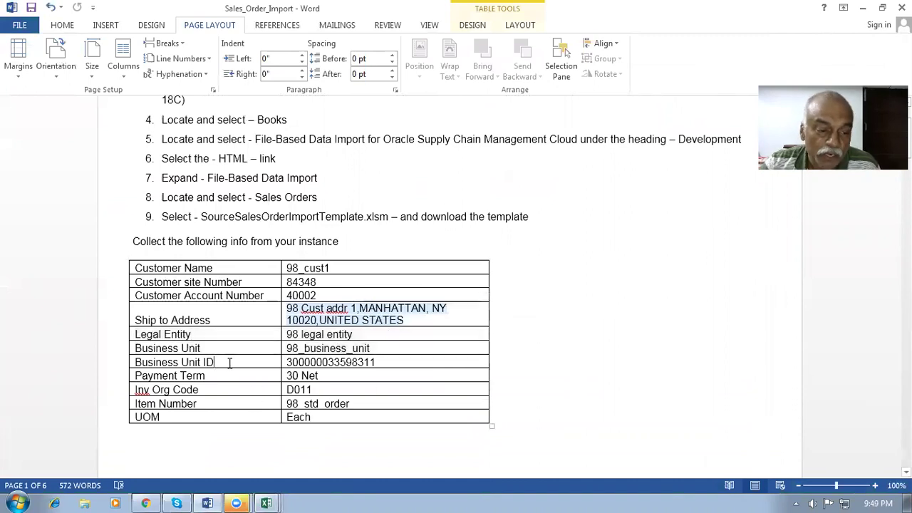
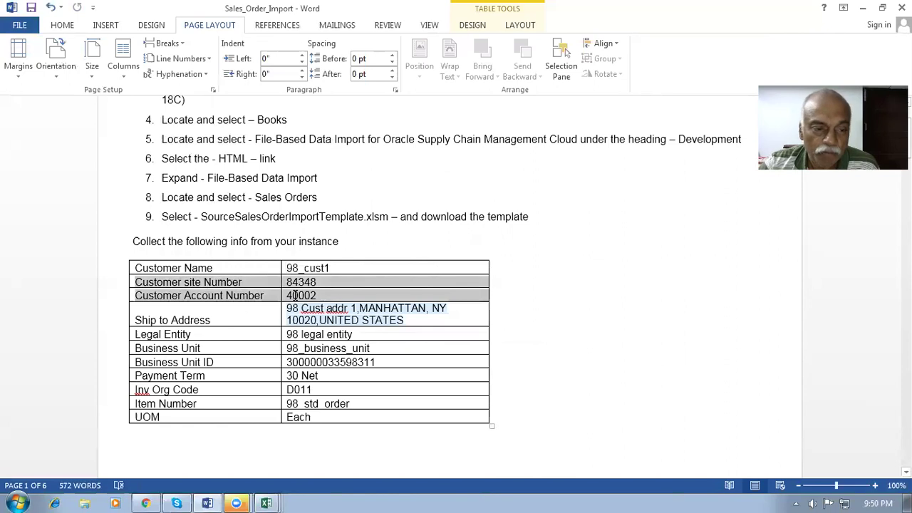
pyautogui.click(536, 332)
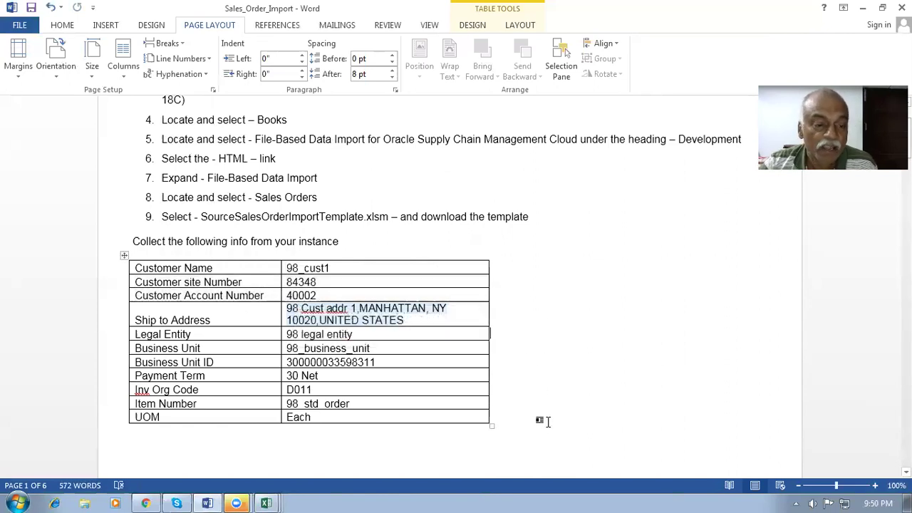
pyautogui.click(197, 442)
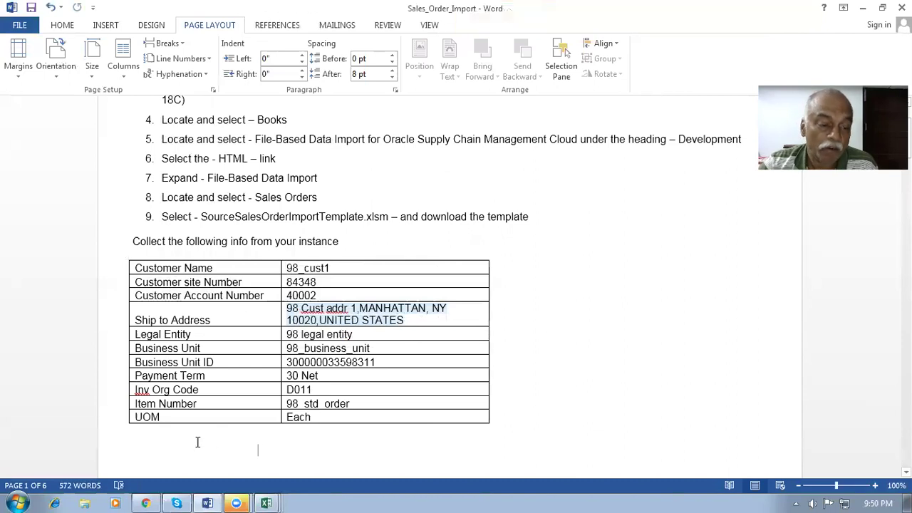
# - Return to R13_Sales_Order_Import_Template and look through row 5 to Freeze Shipping Charge, going back to Currency Conversion Rate
pyautogui.hotkey('alt', 'Tab')
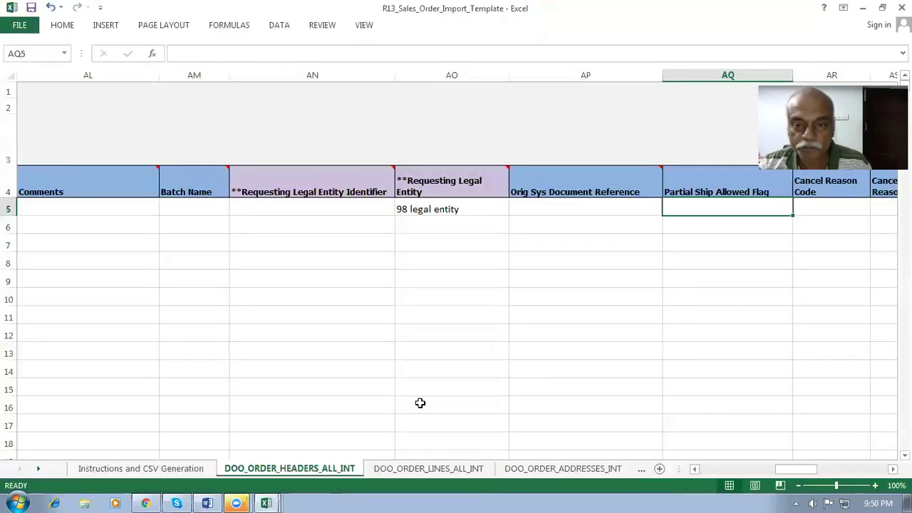
pyautogui.press('Tab')
pyautogui.press('Tab')
pyautogui.press('Tab')
pyautogui.press('Tab')
pyautogui.press('Tab')
pyautogui.press('Tab')
pyautogui.press('Tab')
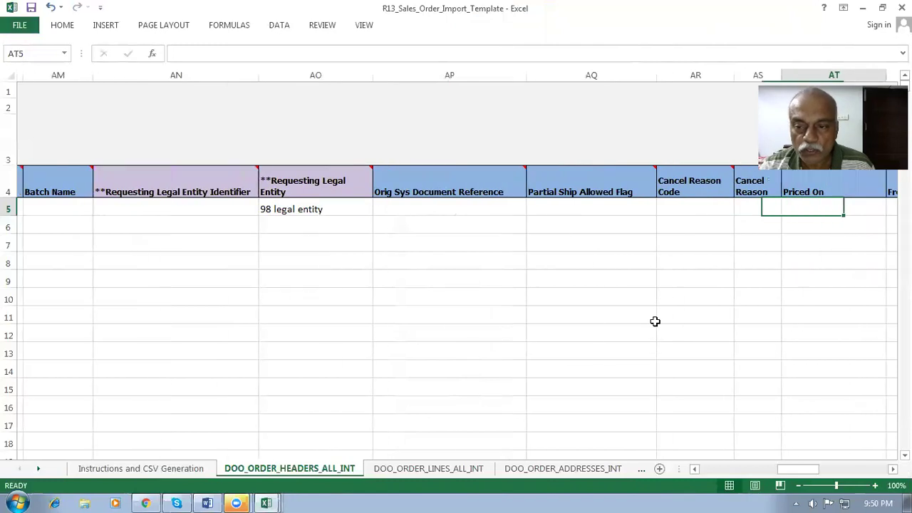
pyautogui.hotkey('shift', 'Tab')
pyautogui.hotkey('shift', 'Tab')
pyautogui.hotkey('shift', 'Tab')
pyautogui.hotkey('shift', 'Tab')
pyautogui.hotkey('shift', 'Tab')
pyautogui.hotkey('shift', 'Tab')
pyautogui.hotkey('shift', 'Tab')
pyautogui.hotkey('shift', 'Tab')
pyautogui.hotkey('shift', 'Tab')
pyautogui.hotkey('shift', 'Tab')
pyautogui.hotkey('shift', 'Tab')
pyautogui.hotkey('shift', 'Tab')
pyautogui.hotkey('shift', 'Tab')
pyautogui.hotkey('shift', 'Tab')
pyautogui.hotkey('shift', 'Tab')
pyautogui.hotkey('shift', 'Tab')
pyautogui.hotkey('shift', 'Tab')
pyautogui.hotkey('shift', 'Tab')
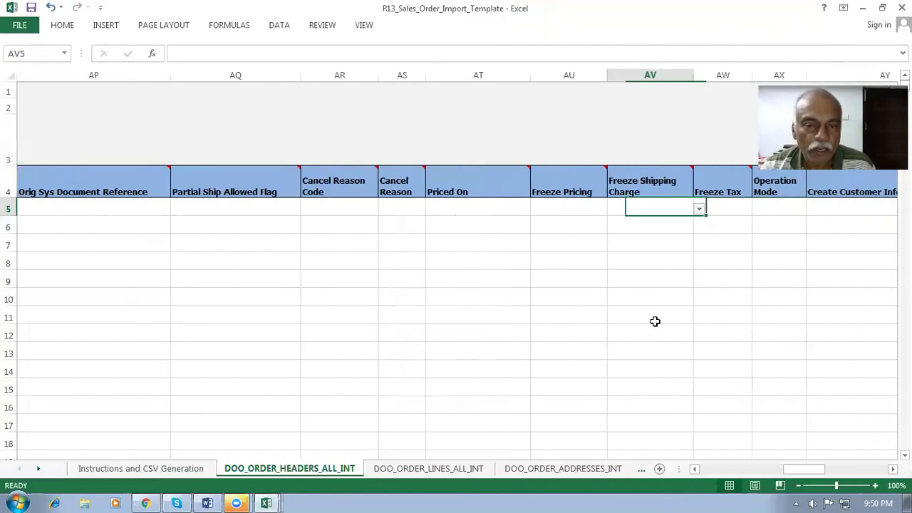
pyautogui.hotkey('shift', 'Tab')
pyautogui.hotkey('shift', 'Tab')
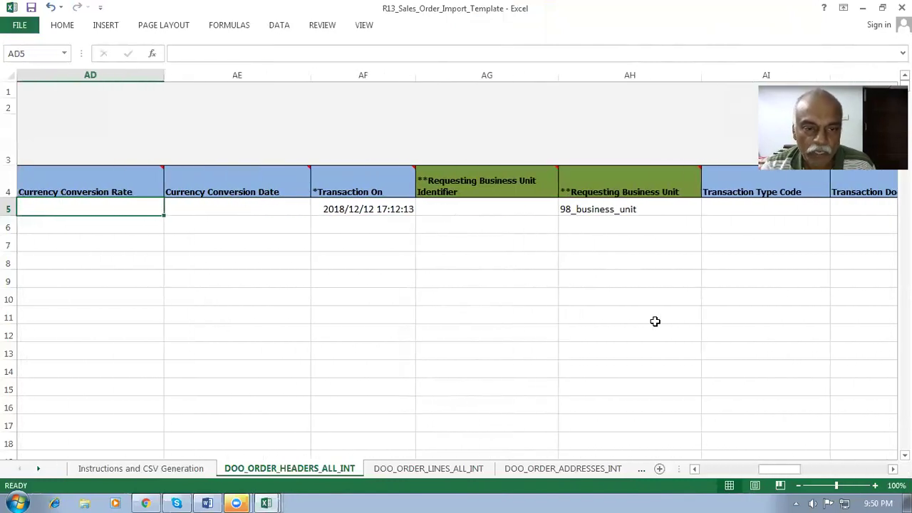
# - Review row 5 of the headers sheet again from Currency Conversion Rate through Requesting Legal Entity
pyautogui.press('Tab')
pyautogui.press('Tab')
pyautogui.press('Tab')
pyautogui.press('Tab')
pyautogui.press('Tab')
pyautogui.press('Tab')
pyautogui.press('Tab')
pyautogui.press('Tab')
pyautogui.press('Tab')
pyautogui.press('Tab')
pyautogui.press('Tab')
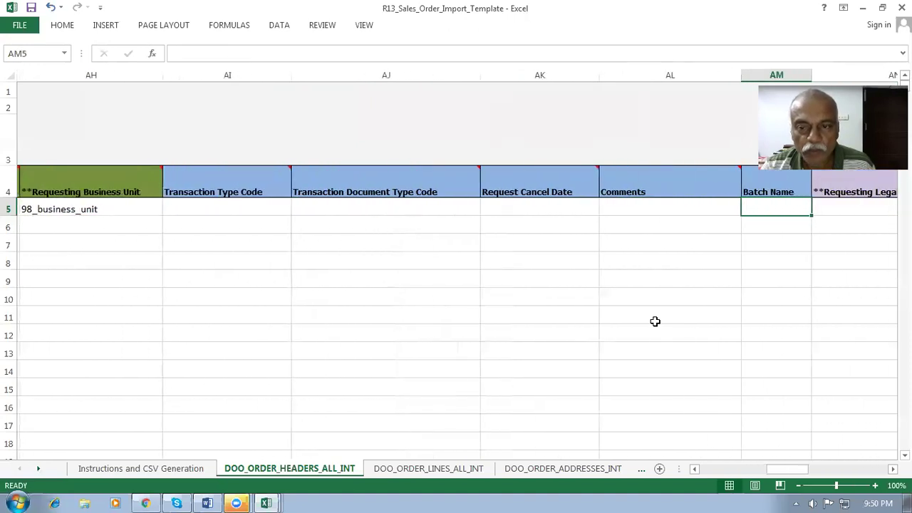
pyautogui.press('Tab')
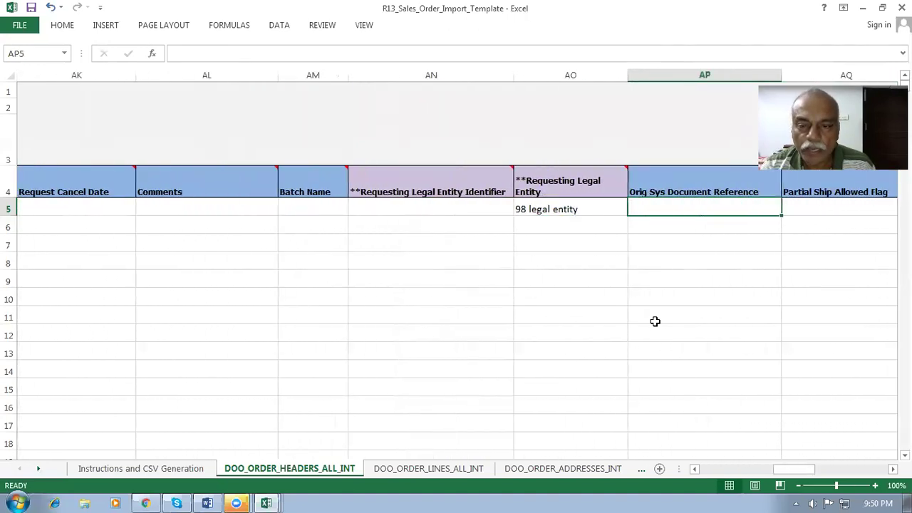
# - Look through the rest of row 5 from Orig Sys Document Reference to the columns beyond Sales Agreement Number
pyautogui.press('Tab')
pyautogui.press('Tab')
pyautogui.press('Tab')
pyautogui.press('Tab')
pyautogui.press('Tab')
pyautogui.press('Tab')
pyautogui.press('Tab')
pyautogui.press('Tab')
pyautogui.press('Tab')
pyautogui.press('Tab')
pyautogui.press('Tab')
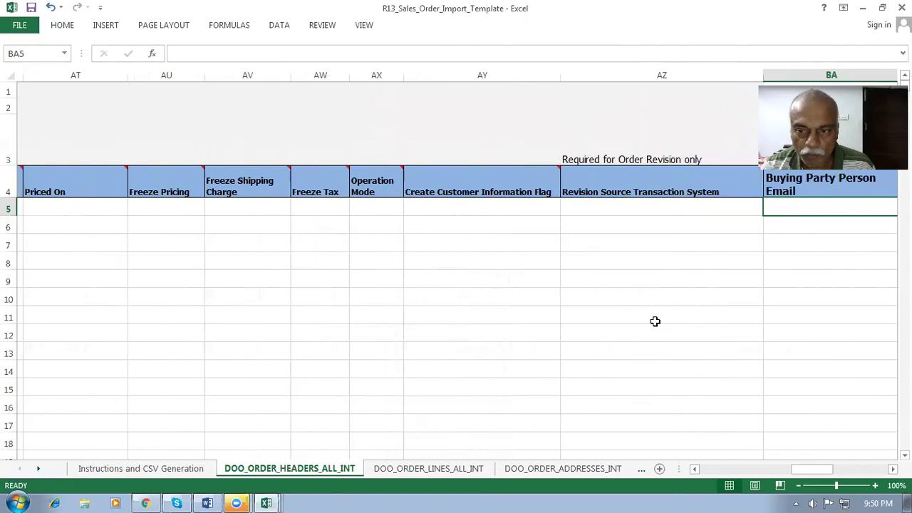
pyautogui.press('Tab')
pyautogui.press('Tab')
pyautogui.press('Tab')
pyautogui.press('Tab')
pyautogui.press('Tab')
pyautogui.press('Tab')
pyautogui.press('Tab')
pyautogui.press('Tab')
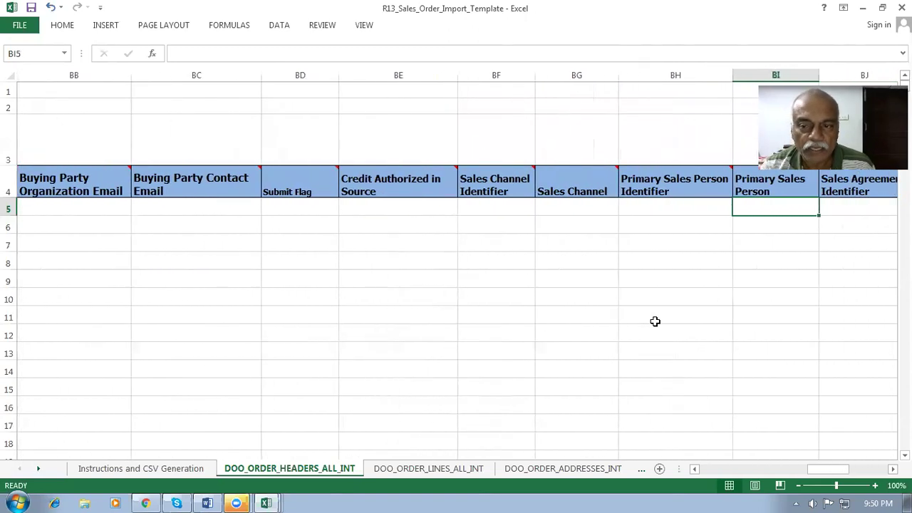
pyautogui.press('Tab')
pyautogui.press('Tab')
pyautogui.press('Tab')
pyautogui.press('Tab')
pyautogui.press('Tab')
pyautogui.press('Tab')
pyautogui.press('Tab')
pyautogui.press('Tab')
pyautogui.press('Tab')
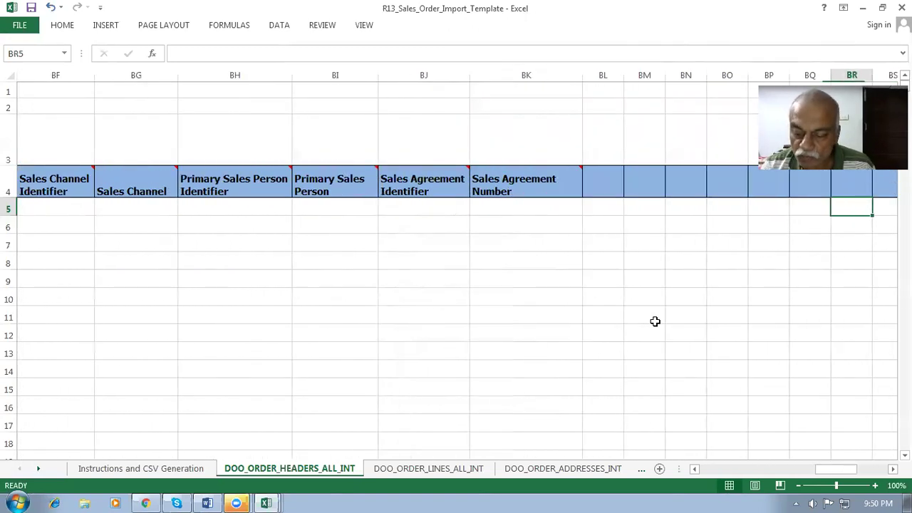
# - Go back to the first column of the headers sheet and look over the rows below the record, down to row 24
pyautogui.press('Home')
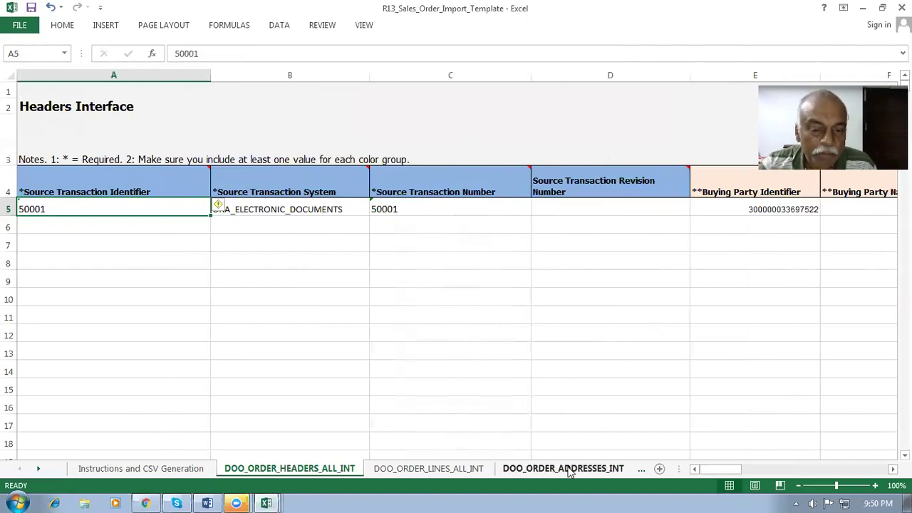
pyautogui.click(476, 391)
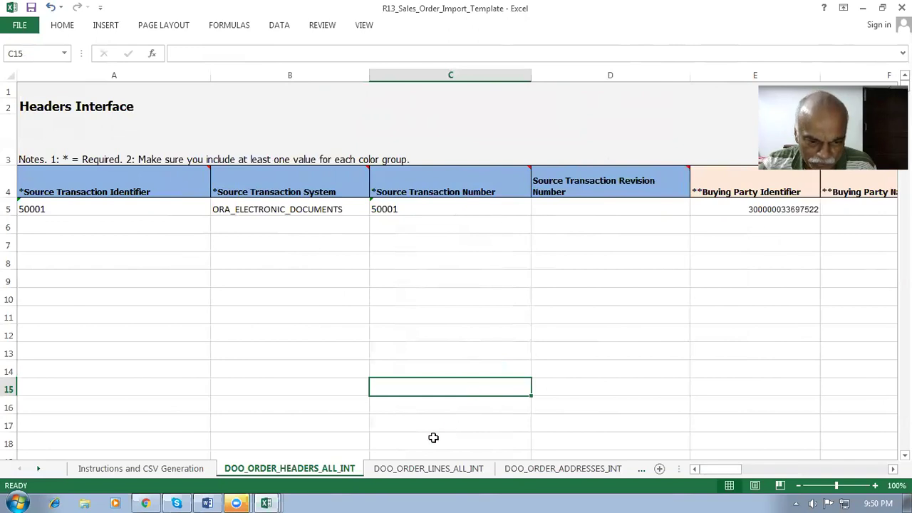
pyautogui.scroll(-1, 433, 438)
pyautogui.scroll(-1, 433, 438)
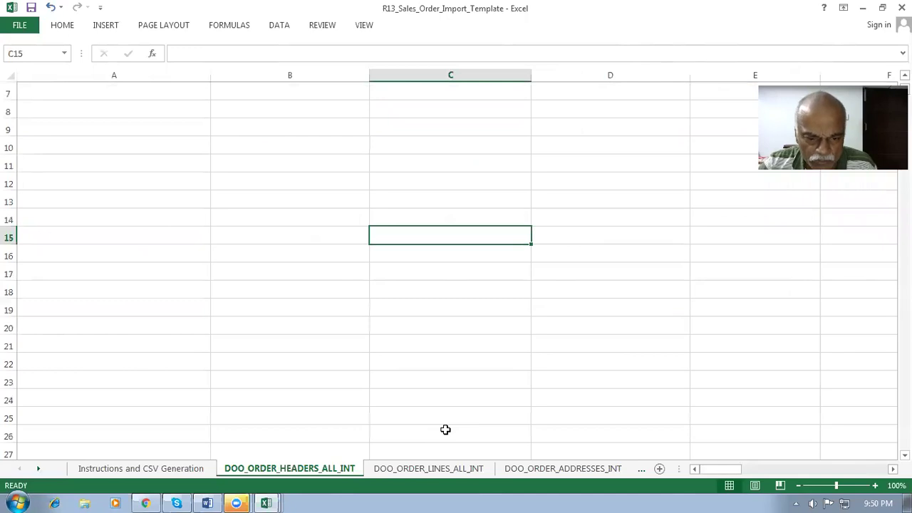
pyautogui.press('Down')
pyautogui.press('Down')
pyautogui.press('Down')
pyautogui.press('Down')
pyautogui.press('Down')
pyautogui.press('Down')
pyautogui.press('Down')
pyautogui.press('Down')
pyautogui.press('Down')
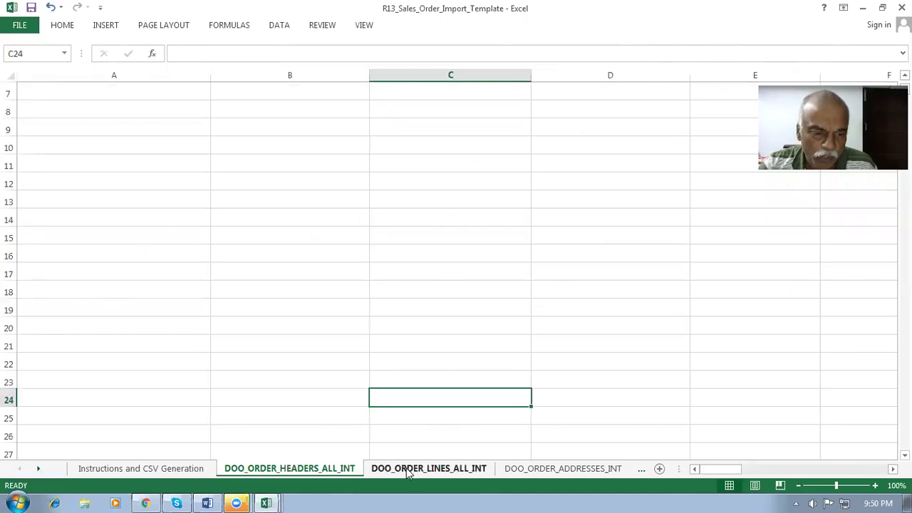
# - Open the DOO_ORDER_LINES_ALL_INT sheet and examine row 5 from Source Transaction Identifier to Source Transaction Schedule Number
pyautogui.click(402, 475)
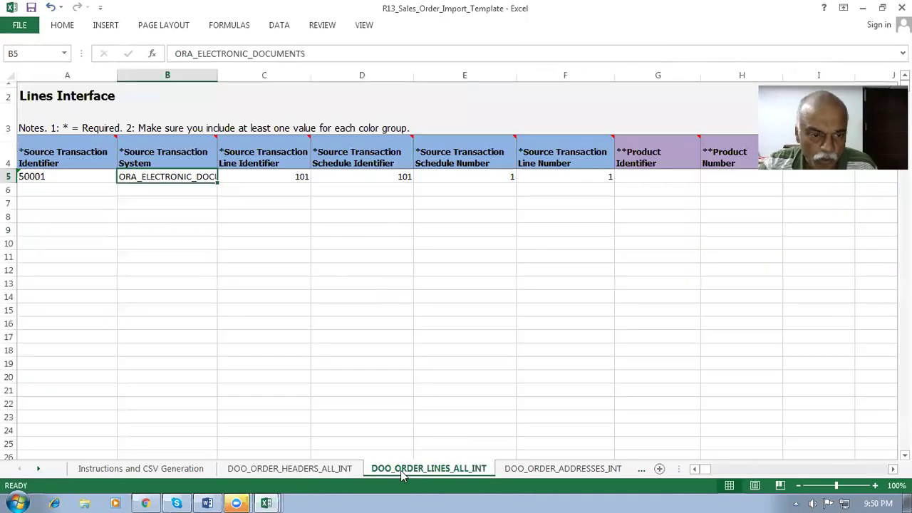
pyautogui.press('Left')
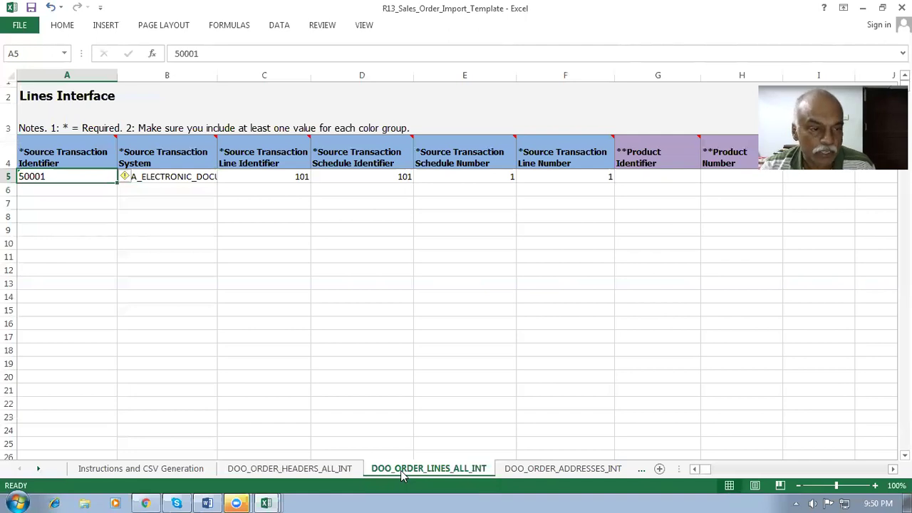
pyautogui.press('Right')
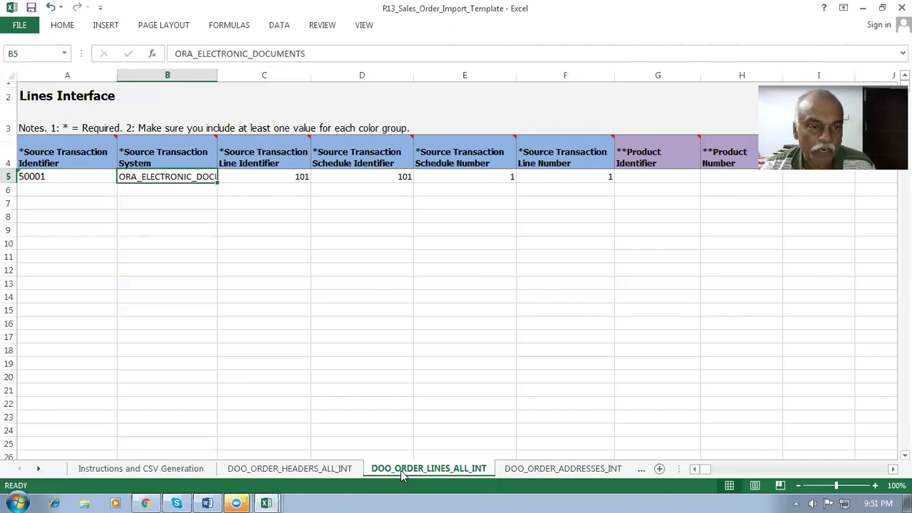
pyautogui.press('Right')
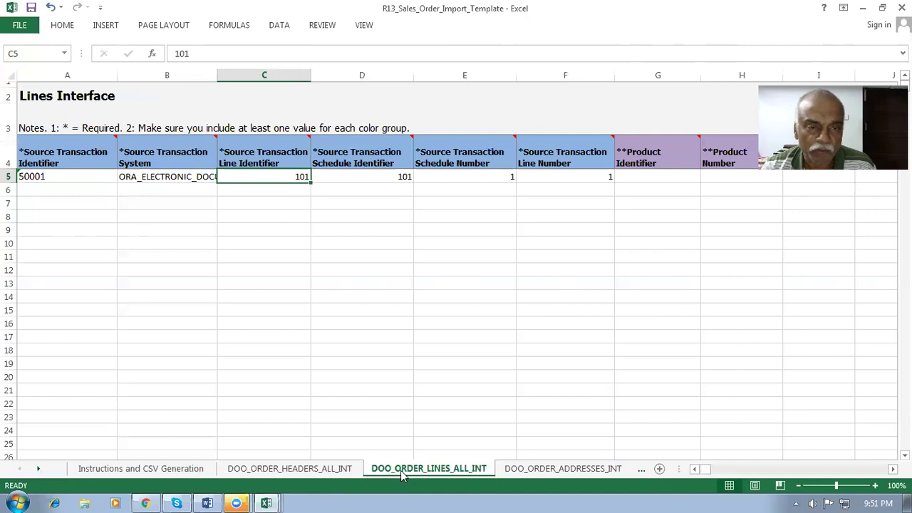
pyautogui.press('Right')
pyautogui.press('Right')
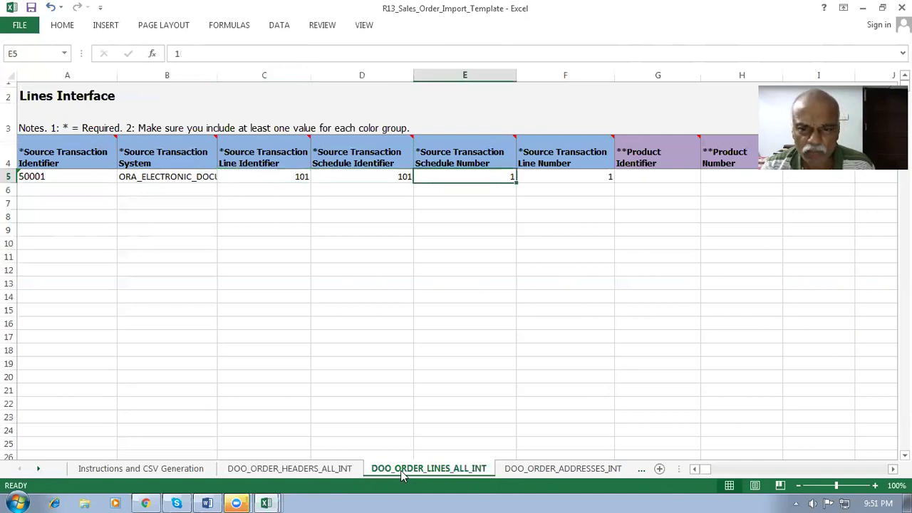
# - Review the line and schedule cells in row 5 of the lines sheet, continuing past the product columns and Ordered Quantity
pyautogui.press('Right')
pyautogui.press('Left')
pyautogui.press('Left')
pyautogui.press('Left')
pyautogui.press('Right')
pyautogui.press('Right')
pyautogui.press('Right')
pyautogui.press('Right')
pyautogui.press('Right')
pyautogui.press('Right')
pyautogui.press('Right')
pyautogui.press('Right')
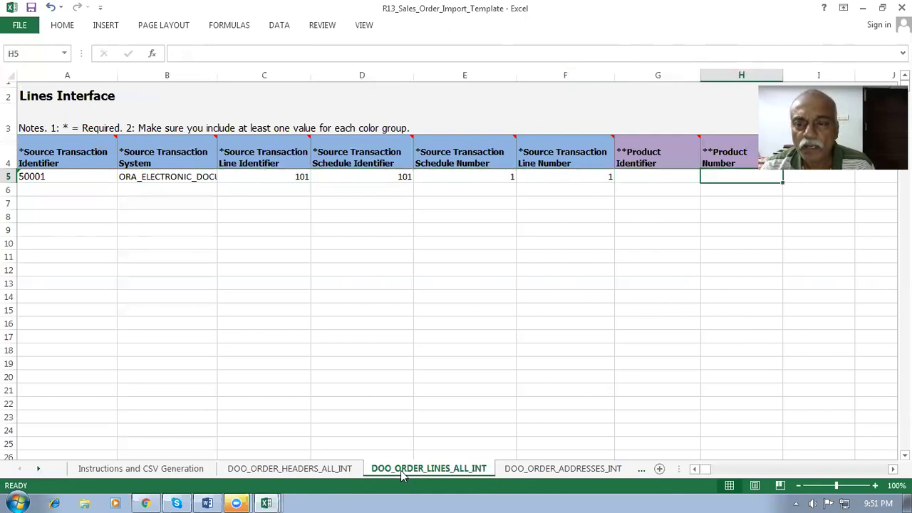
pyautogui.press('Right')
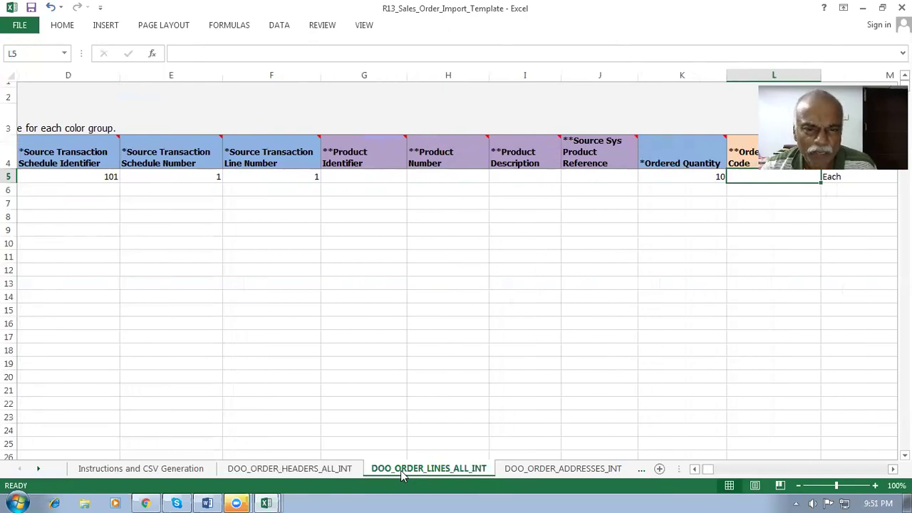
# - Go back to the Product Number and Product Identifier cells in row 5 of the lines sheet and check them
pyautogui.press('Left')
pyautogui.press('Left')
pyautogui.press('Left')
pyautogui.press('Left')
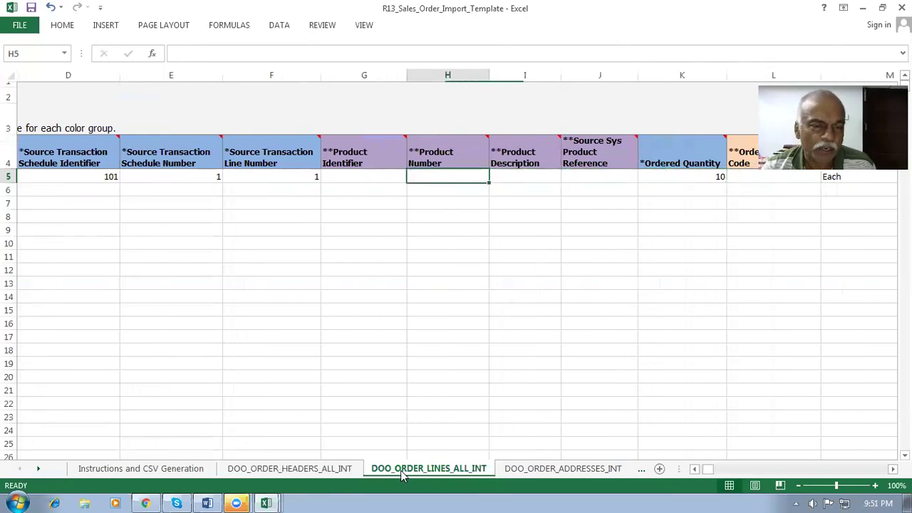
pyautogui.press('Left')
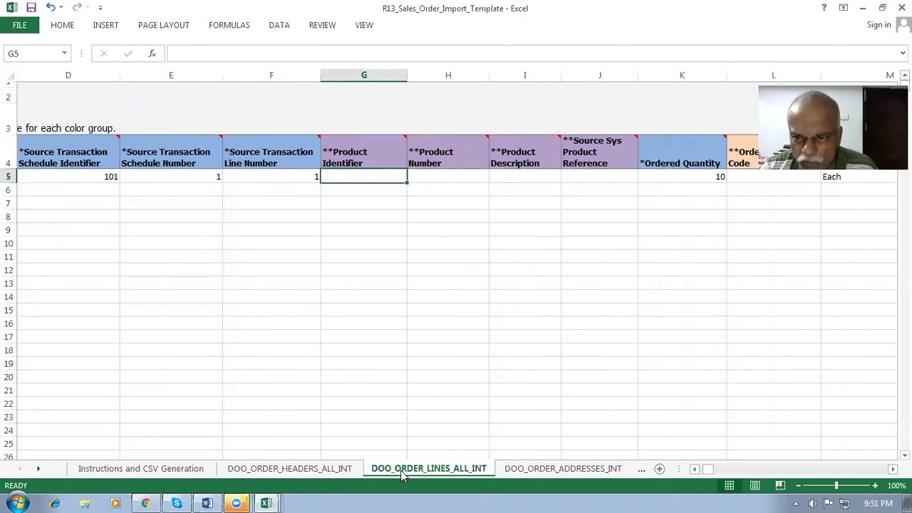
# - Enter 98_std_order as the Product Number in row 5 of the lines sheet and save the workbook
pyautogui.press('Right')
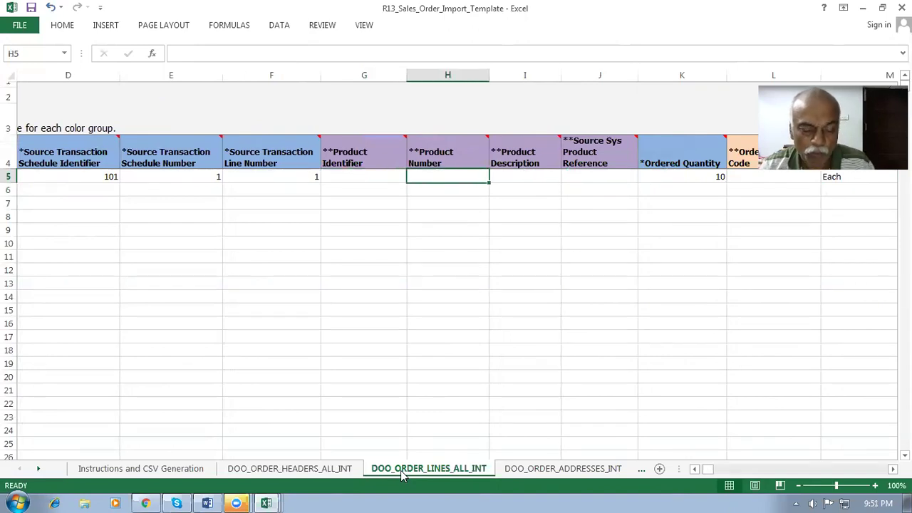
pyautogui.write('98_s')
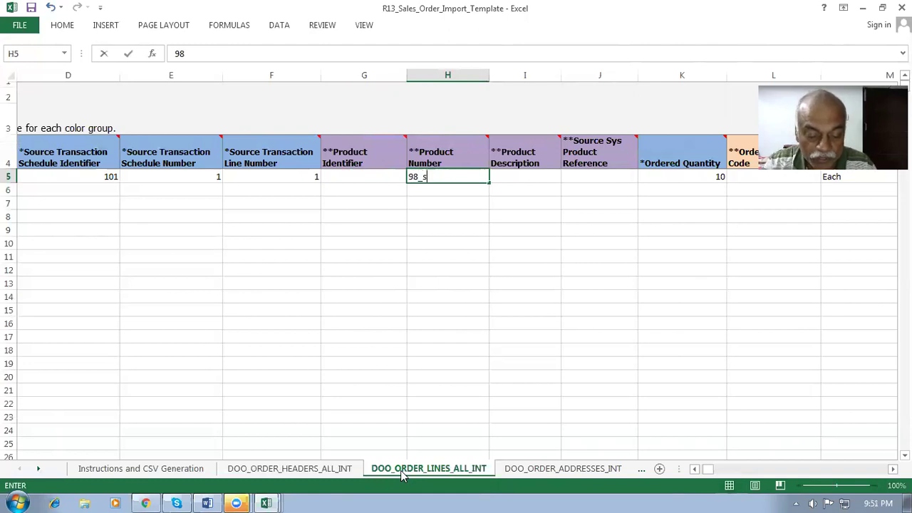
pyautogui.write('td_order')
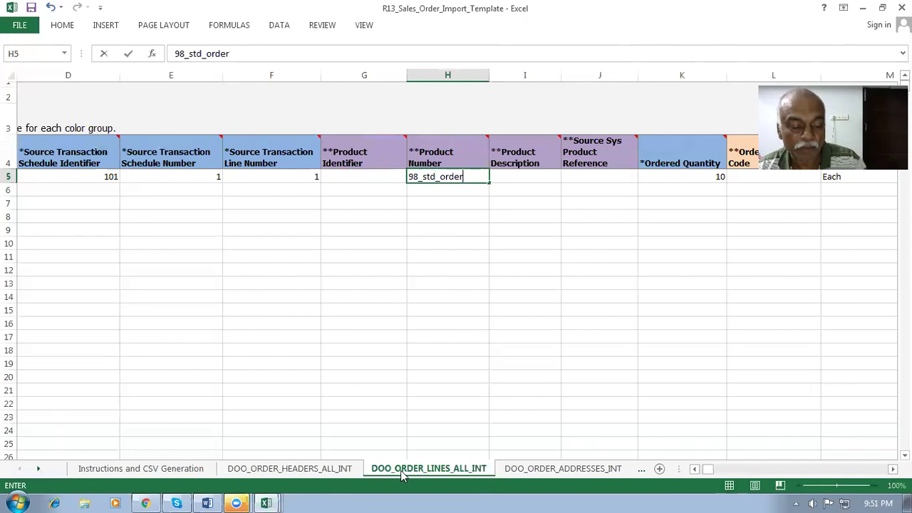
pyautogui.press('Tab')
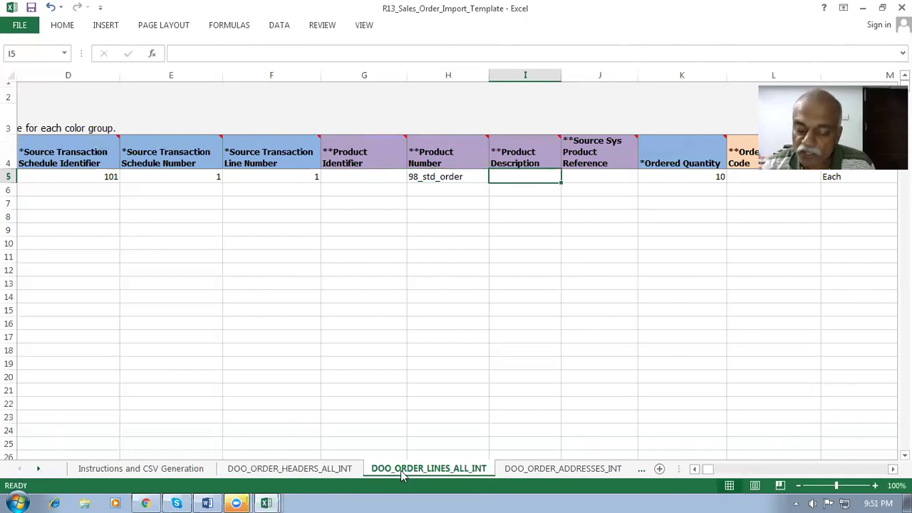
pyautogui.press('Left')
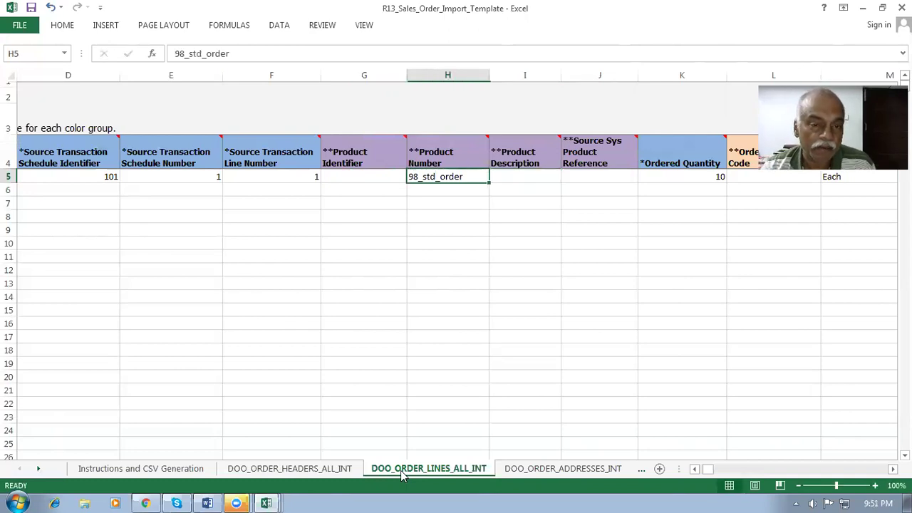
pyautogui.press('Left')
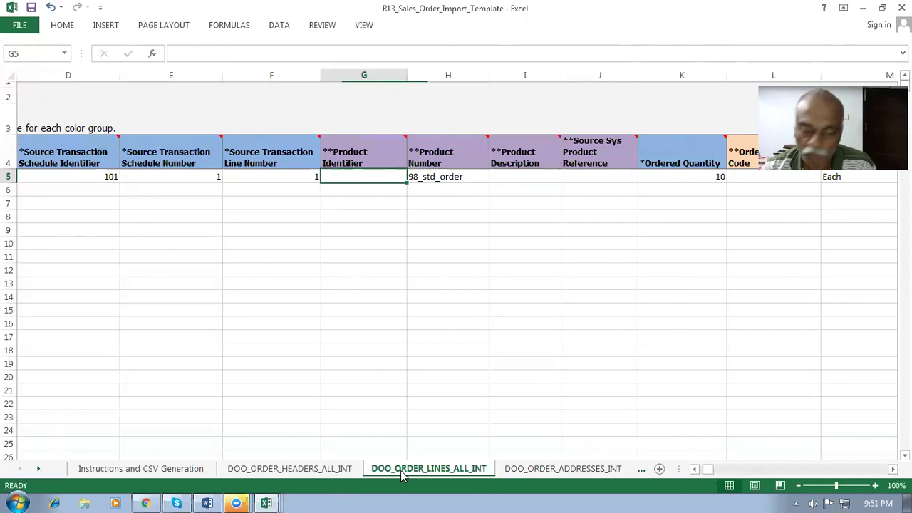
pyautogui.press('Right')
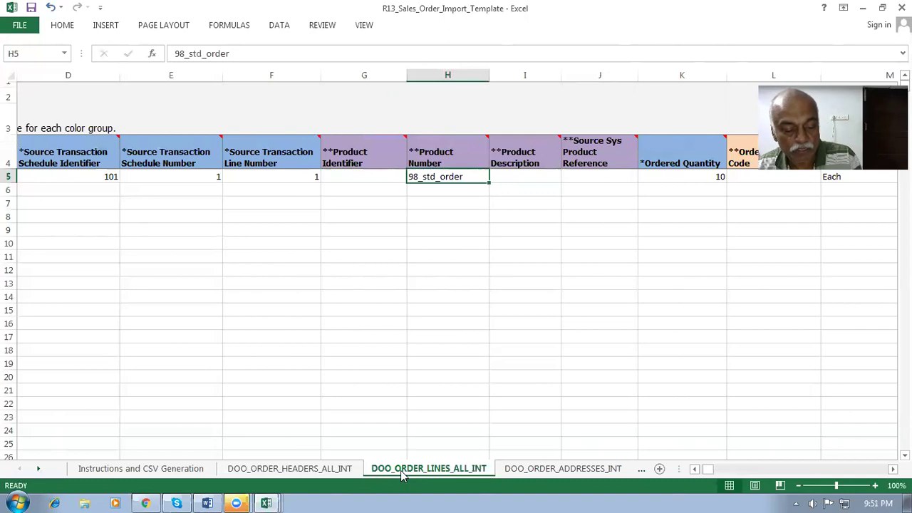
pyautogui.hotkey('ctrl', 's')
pyautogui.press('Return')
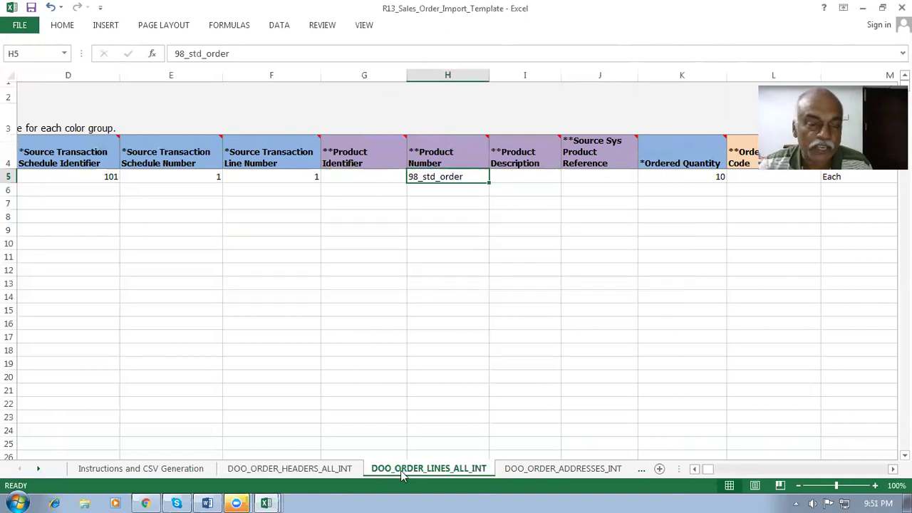
pyautogui.click(451, 191)
pyautogui.click(444, 177)
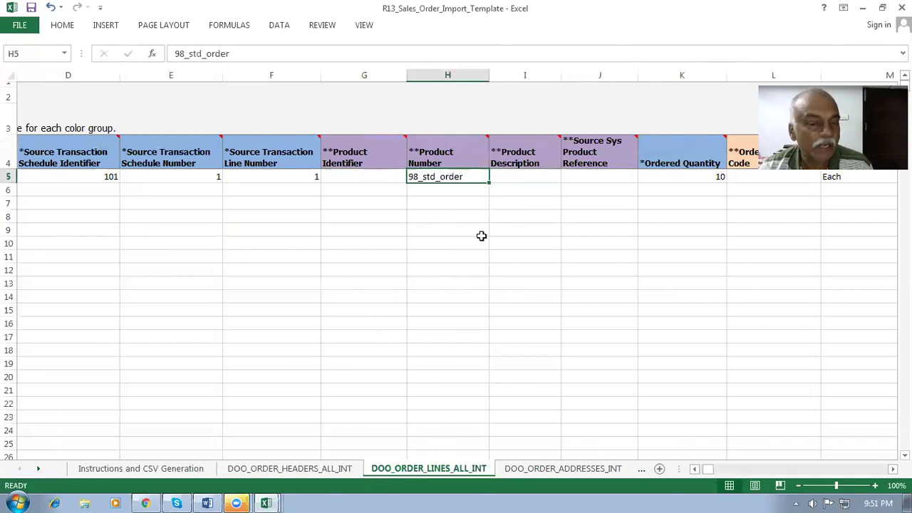
# - Review row 5 of the lines sheet from Product Description through the Ordered UOM and Requested Fulfillment Organization cells
pyautogui.press('Right')
pyautogui.press('Right')
pyautogui.press('Right')
pyautogui.press('Right')
pyautogui.press('Right')
pyautogui.press('Right')
pyautogui.press('Right')
pyautogui.press('Right')
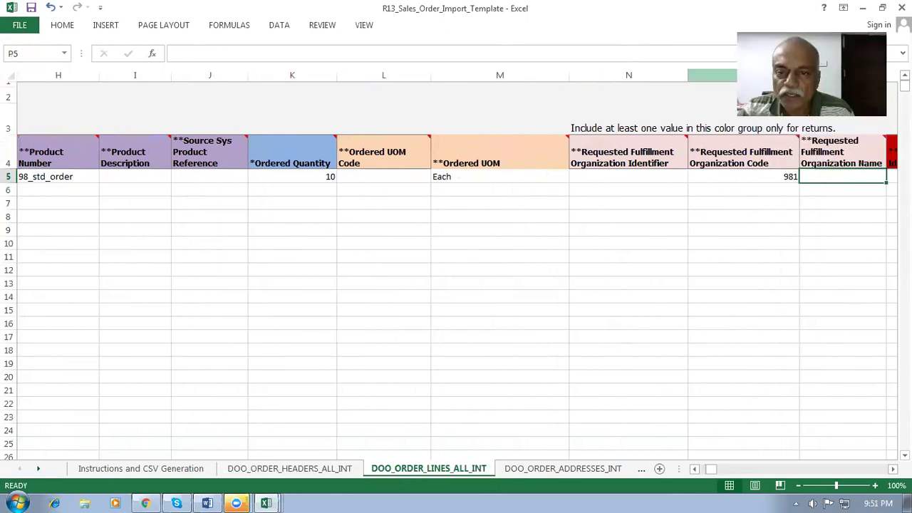
pyautogui.click(526, 177)
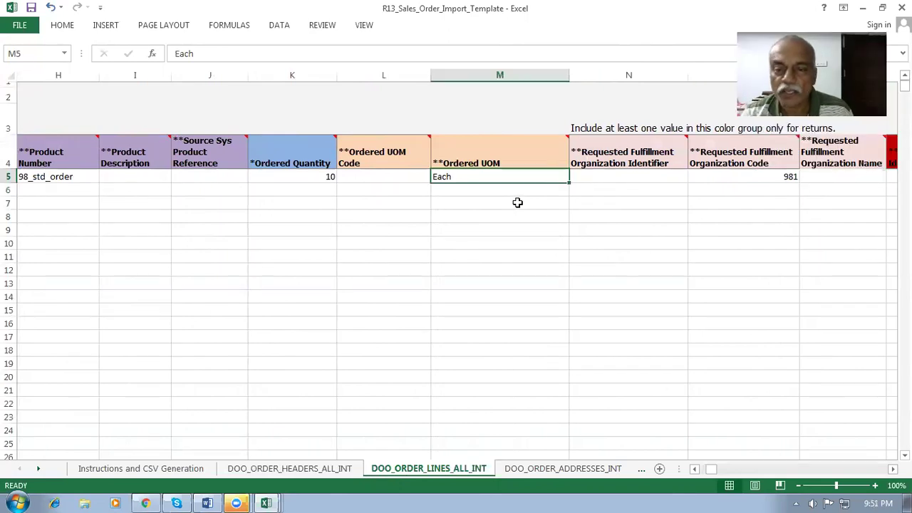
pyautogui.press('Right')
pyautogui.press('Right')
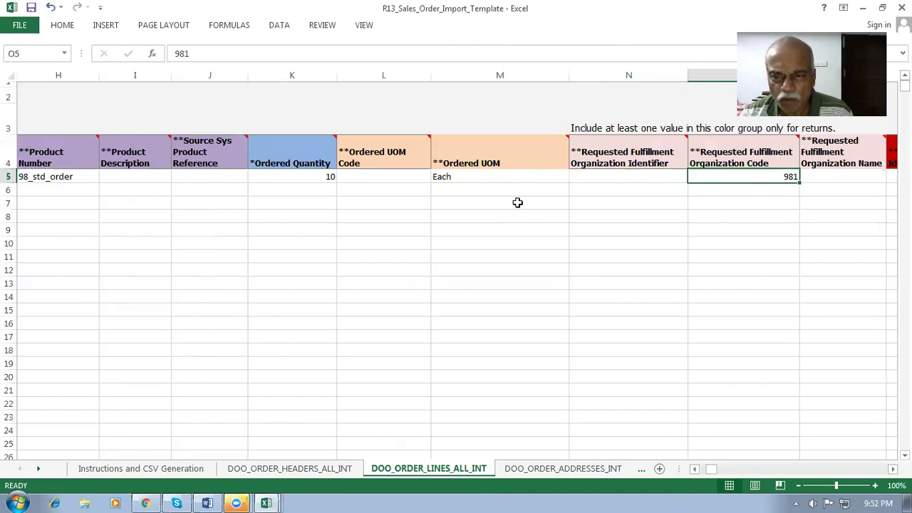
pyautogui.press('Right')
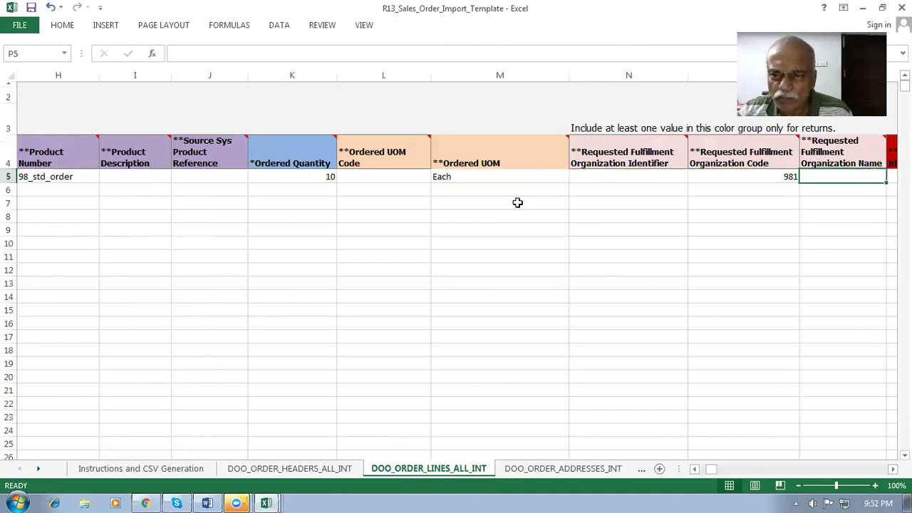
pyautogui.moveTo(763, 162)
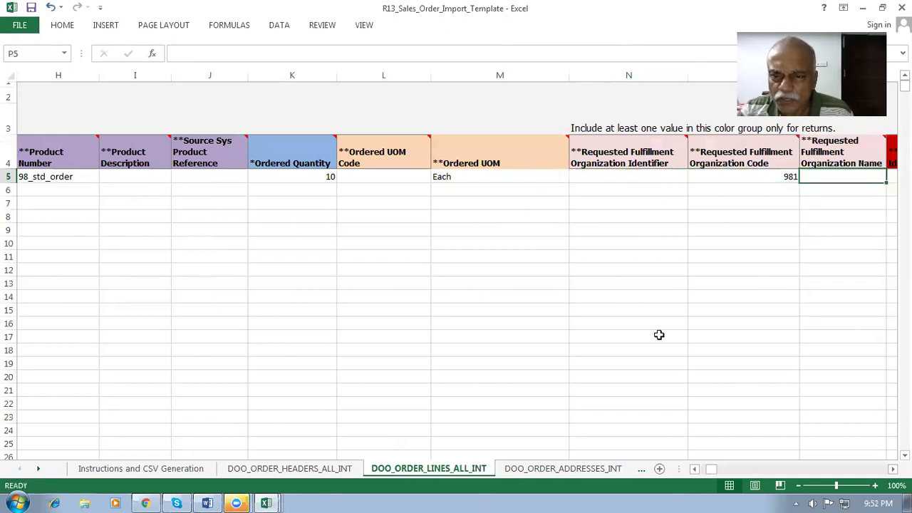
# - Examine the Requested Fulfillment Organization Code, Business Unit and Requesting Business Unit cells in row 5
pyautogui.press('Right')
pyautogui.press('Right')
pyautogui.press('Right')
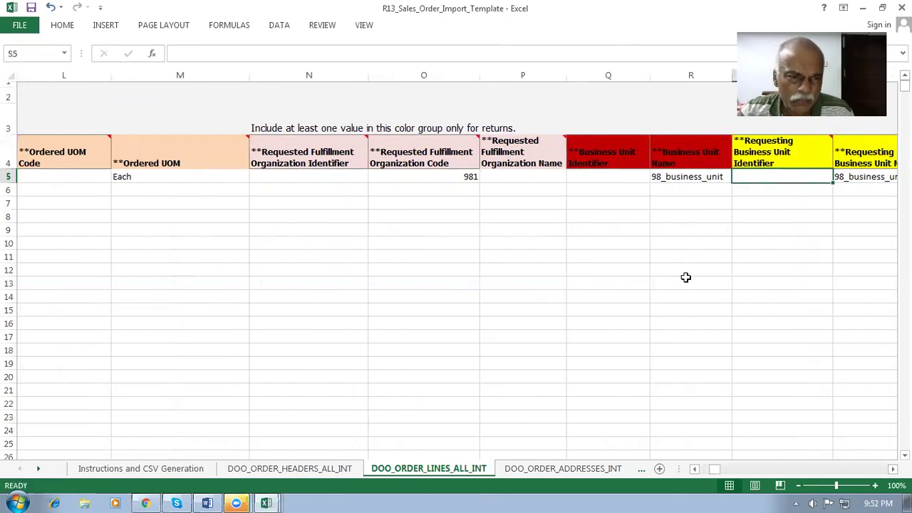
pyautogui.moveTo(426, 151)
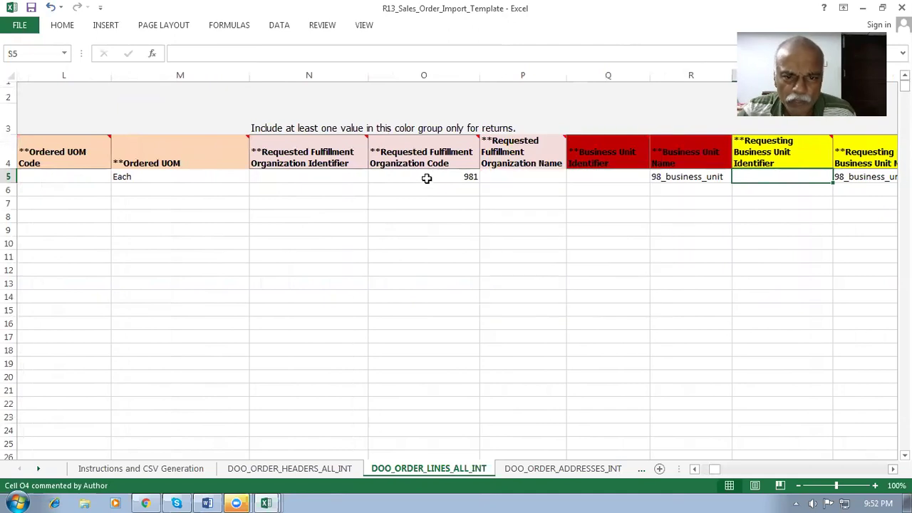
pyautogui.click(429, 178)
pyautogui.click(659, 178)
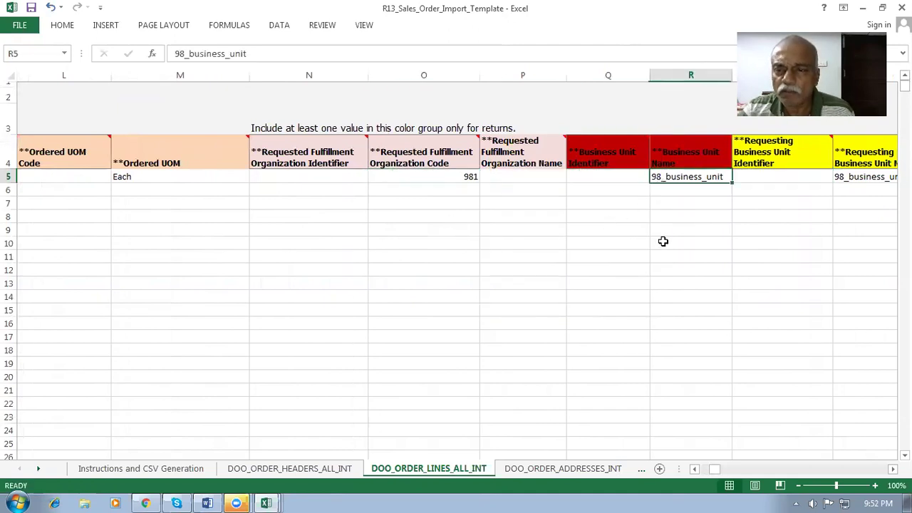
pyautogui.press('Right')
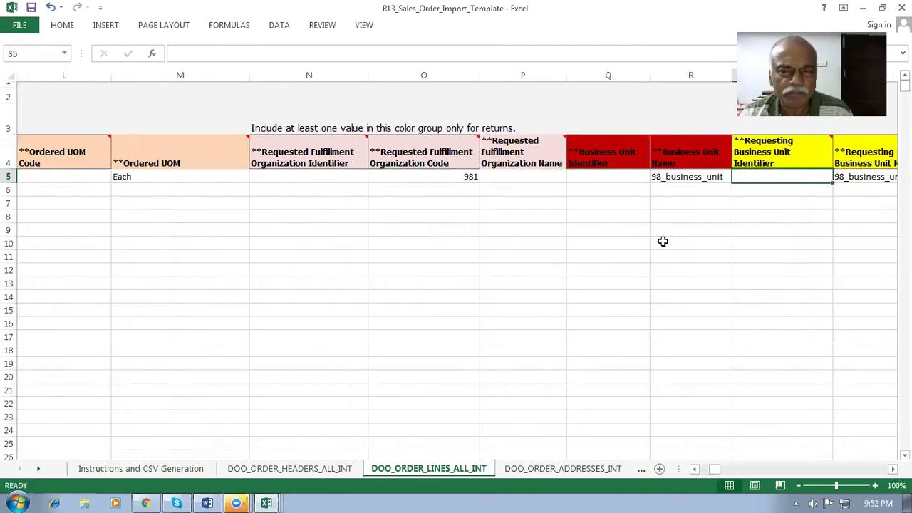
pyautogui.press('Right')
pyautogui.press('Right')
pyautogui.press('Right')
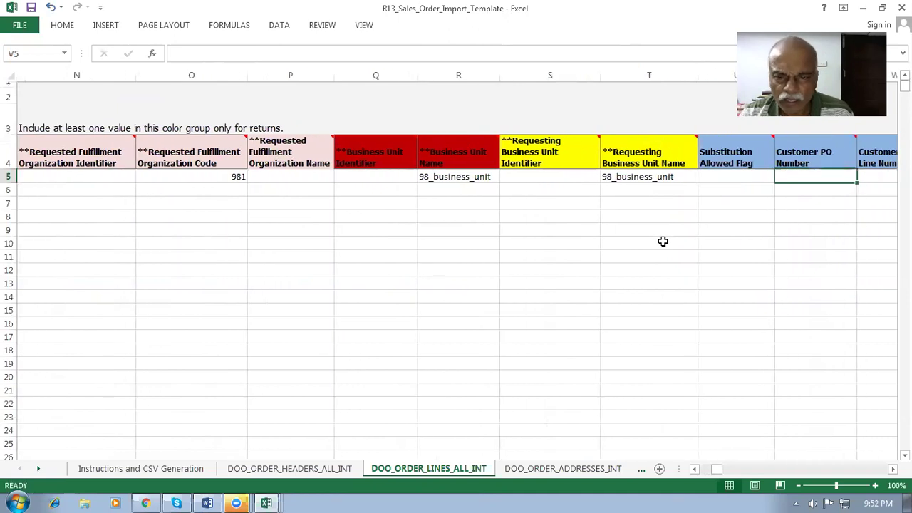
pyautogui.press('Left')
pyautogui.press('Left')
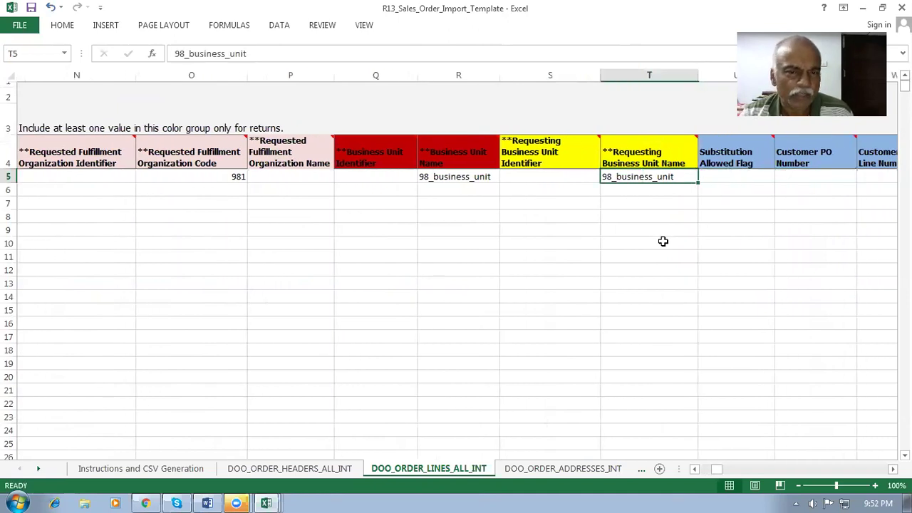
pyautogui.press('Left')
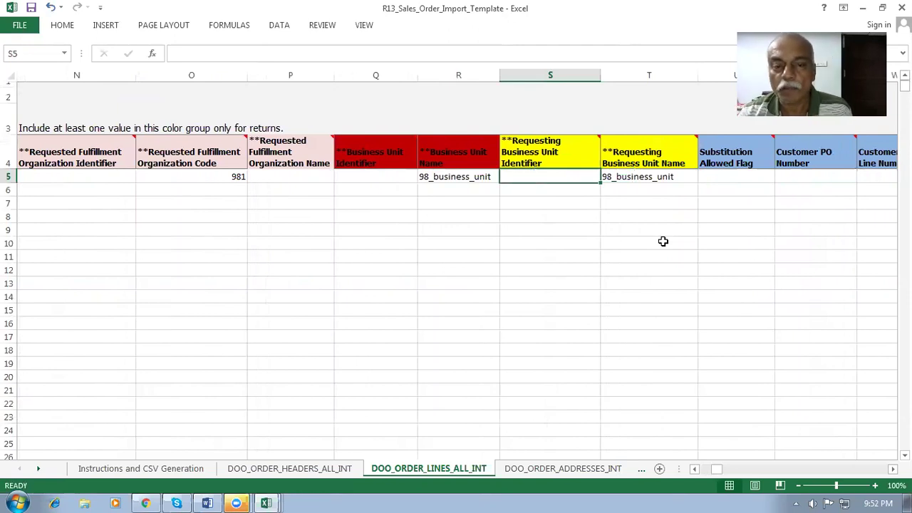
pyautogui.press('Left')
pyautogui.press('Left')
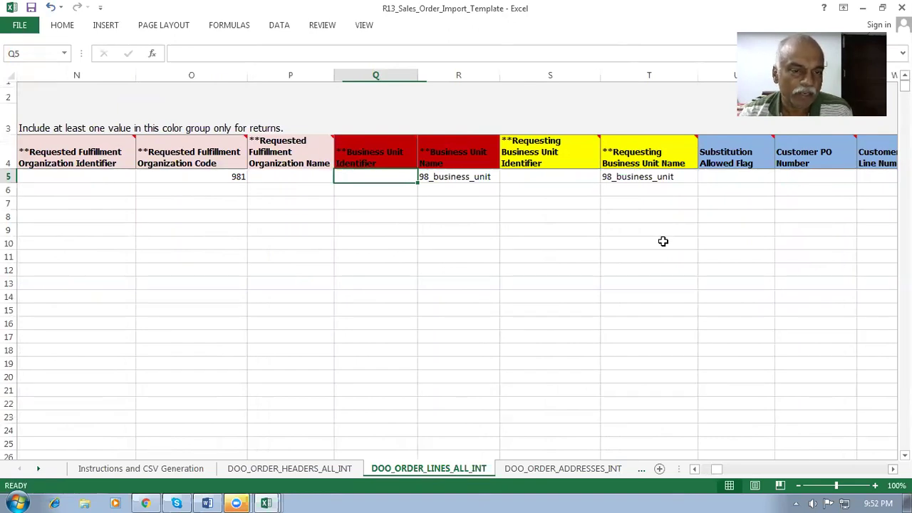
# - Go back along row 5 to the Source Transaction Line Number and Product Number cells and recheck them
pyautogui.press('Left')
pyautogui.press('Left')
pyautogui.press('Left')
pyautogui.press('Left')
pyautogui.press('Left')
pyautogui.press('Left')
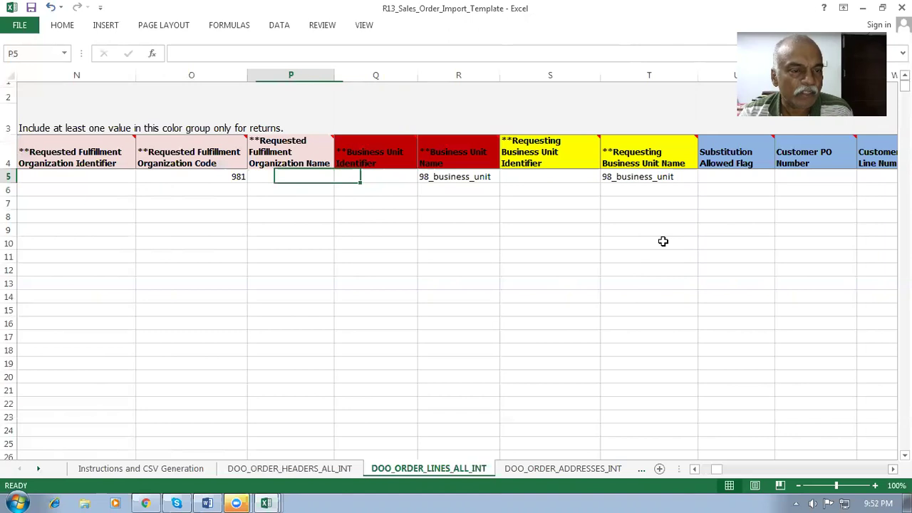
pyautogui.press('Left')
pyautogui.press('Left')
pyautogui.press('Left')
pyautogui.press('Left')
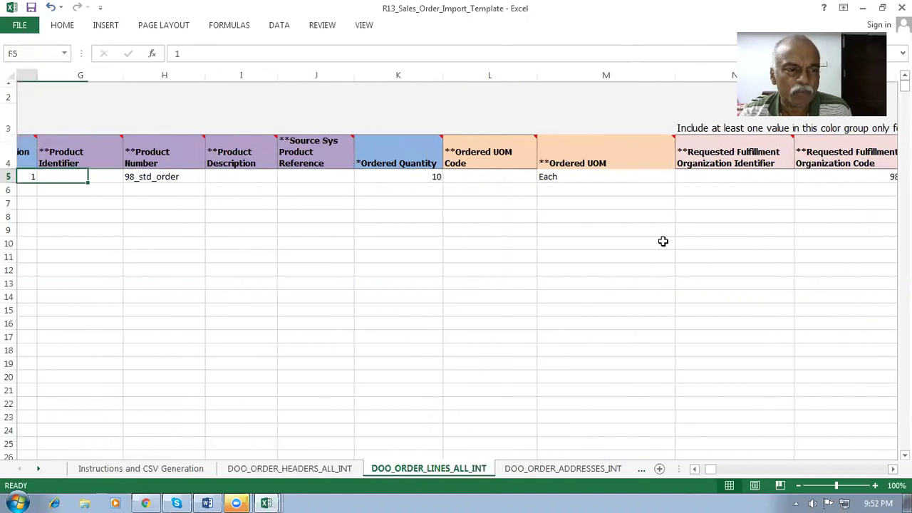
pyautogui.press('Right')
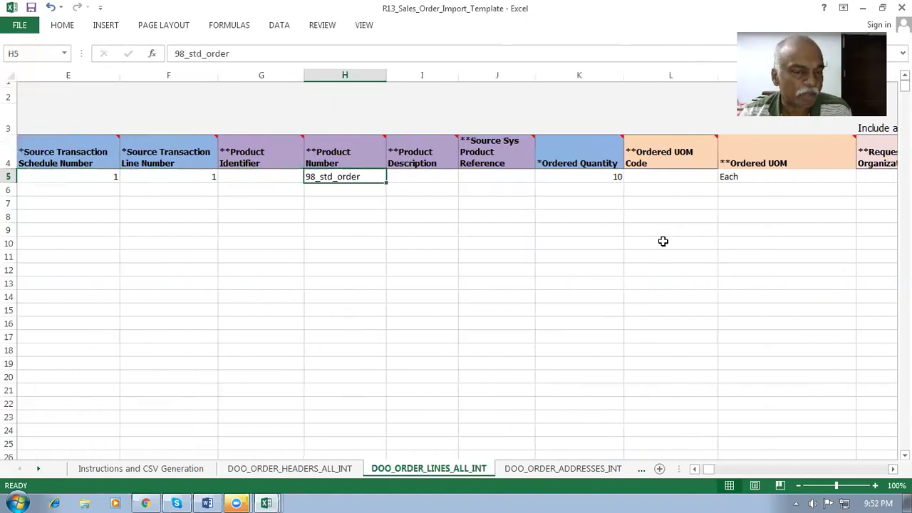
# - Review row 5 again from Product Description past the business unit cells to Customer PO Line Number
pyautogui.press('Right')
pyautogui.press('Right')
pyautogui.press('Right')
pyautogui.press('Right')
pyautogui.press('Right')
pyautogui.press('Right')
pyautogui.press('Right')
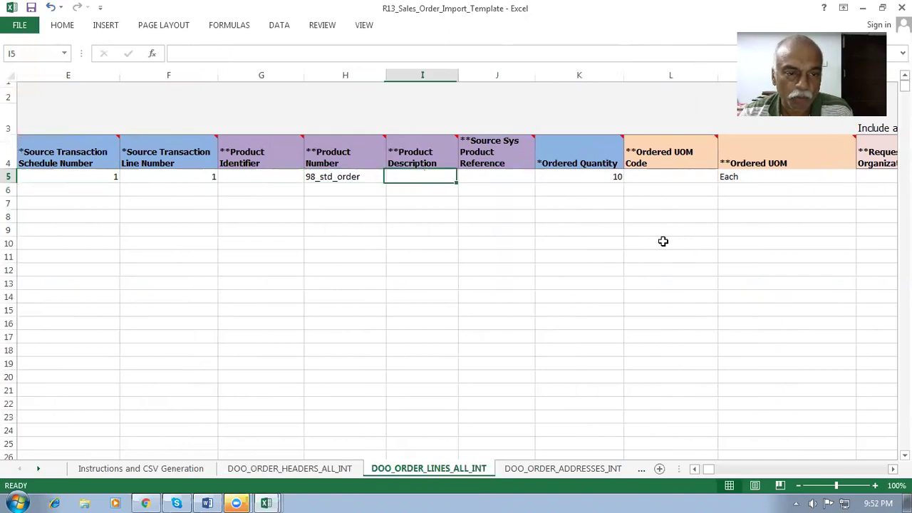
pyautogui.press('Right')
pyautogui.press('Right')
pyautogui.press('Right')
pyautogui.press('Right')
pyautogui.press('Right')
pyautogui.press('Right')
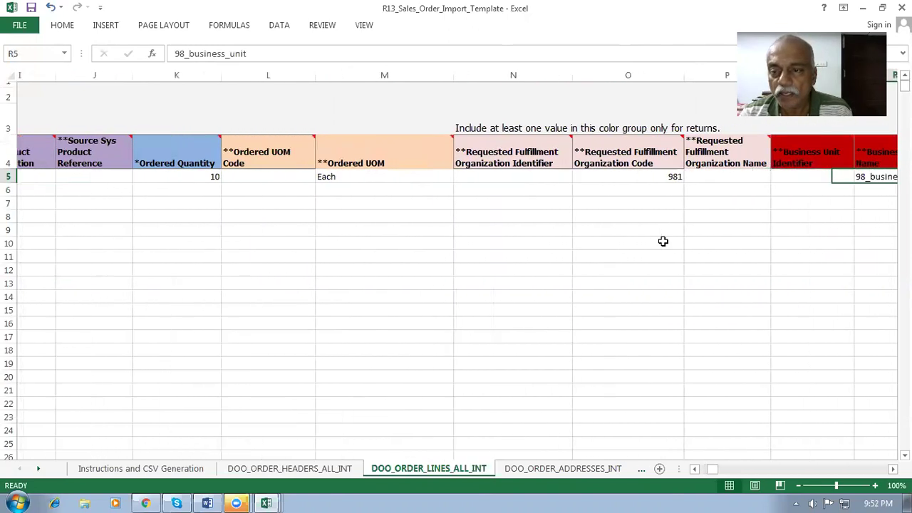
pyautogui.press('Right')
pyautogui.press('Right')
pyautogui.press('Right')
pyautogui.press('Right')
pyautogui.press('Right')
pyautogui.press('Right')
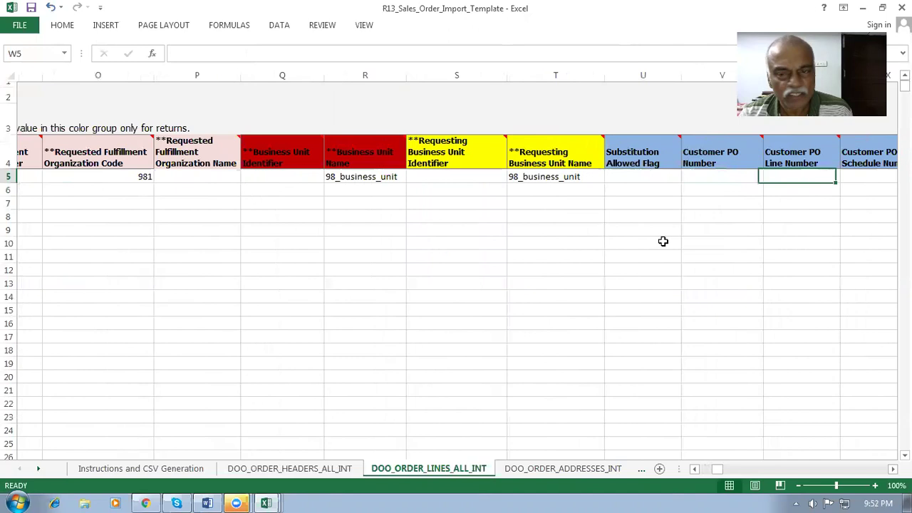
# - Examine the customer product, transaction line type and parent line reference cells in row 5
pyautogui.press('Right')
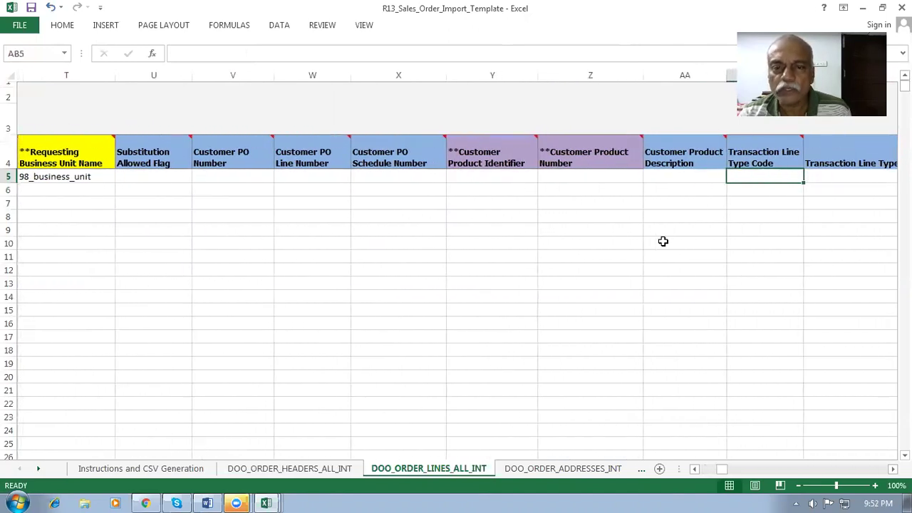
pyautogui.press('Left')
pyautogui.press('Left')
pyautogui.press('Left')
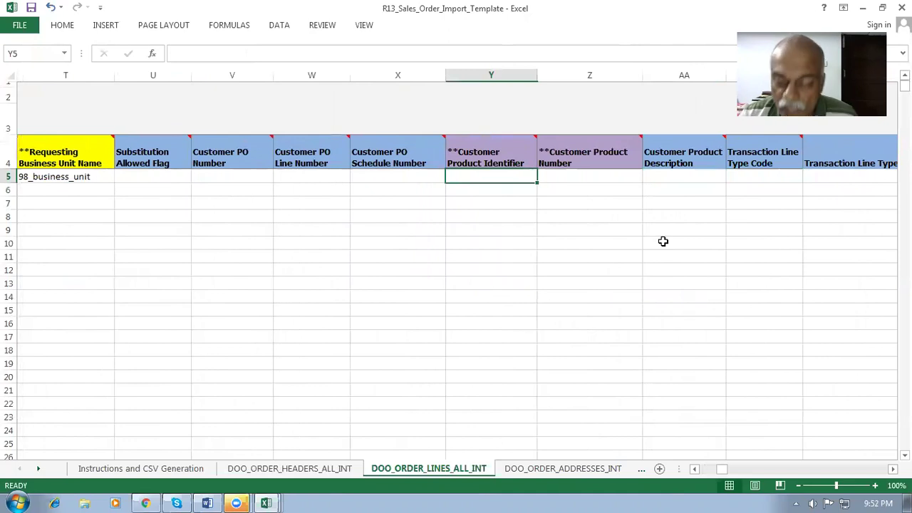
pyautogui.press('Right')
pyautogui.press('Right')
pyautogui.press('Right')
pyautogui.press('Right')
pyautogui.press('Right')
pyautogui.press('Right')
pyautogui.press('Right')
pyautogui.press('Right')
pyautogui.press('Right')
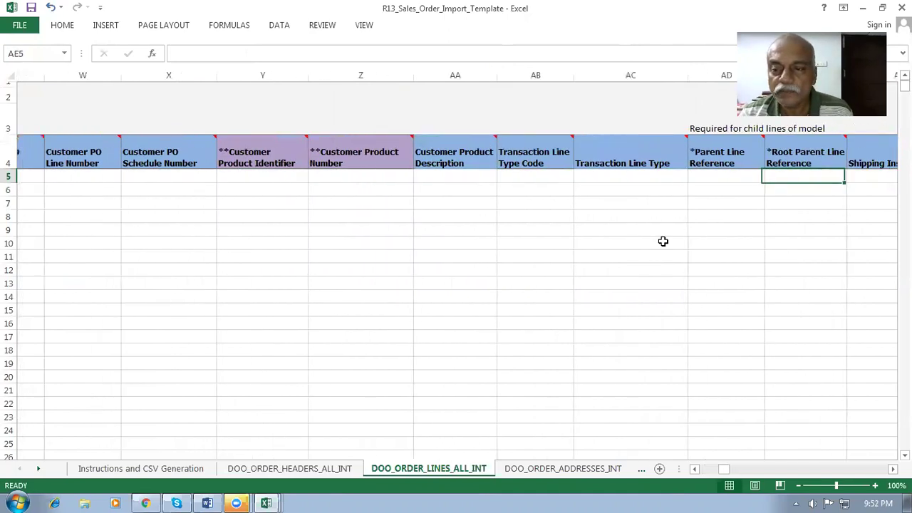
# - Check the row 5 cells from Shipping Instructions through Requested Ship Date and Requested Arrival Date
pyautogui.press('Right')
pyautogui.press('Right')
pyautogui.press('Right')
pyautogui.press('Right')
pyautogui.press('Right')
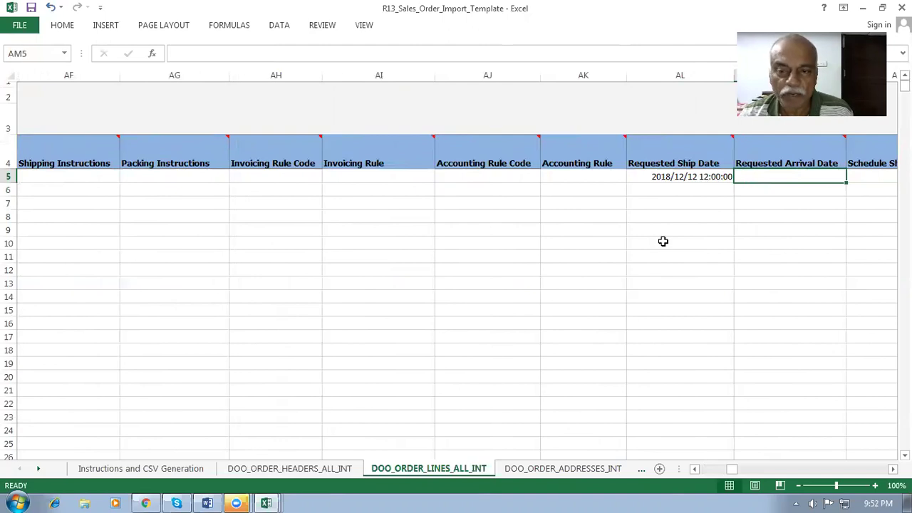
# - Review row 5 past the schedule, demand class and payment term columns, checking Transaction Category Code and the shipping service cells
pyautogui.press('Right')
pyautogui.press('Right')
pyautogui.press('Right')
pyautogui.press('Right')
pyautogui.press('Right')
pyautogui.press('Right')
pyautogui.press('Right')
pyautogui.press('Right')
pyautogui.press('Right')
pyautogui.press('Right')
pyautogui.press('Right')
pyautogui.press('Right')
pyautogui.press('Left')
pyautogui.press('Left')
pyautogui.press('Left')
pyautogui.press('Right')
pyautogui.press('Right')
pyautogui.press('Right')
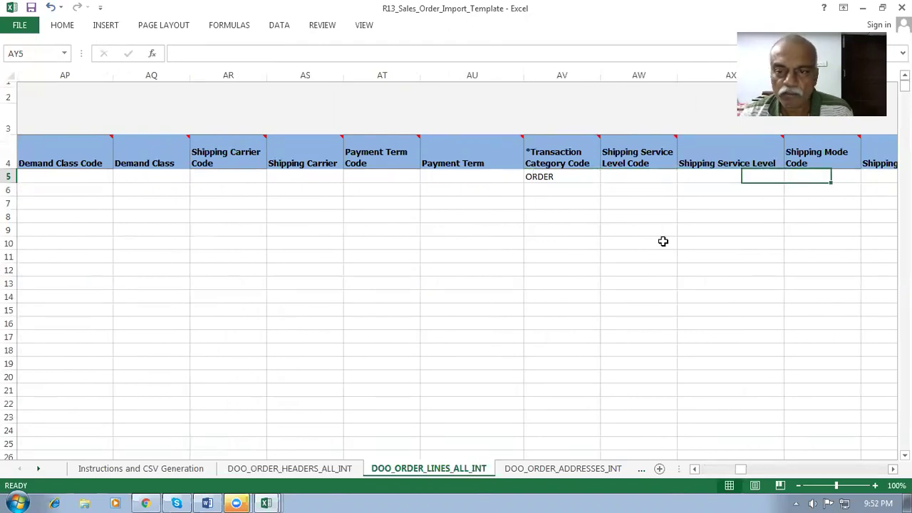
# - Review row 5 from the shipping mode columns through Freight Terms and Partial Ship Allowed Flag to Comments
pyautogui.press('Right')
pyautogui.press('Right')
pyautogui.press('Right')
pyautogui.press('Right')
pyautogui.press('Right')
pyautogui.press('Right')
pyautogui.press('Right')
pyautogui.press('Right')
pyautogui.press('Right')
pyautogui.press('Right')
pyautogui.press('Right')
pyautogui.press('Right')
pyautogui.press('Right')
pyautogui.press('Right')
pyautogui.press('Right')
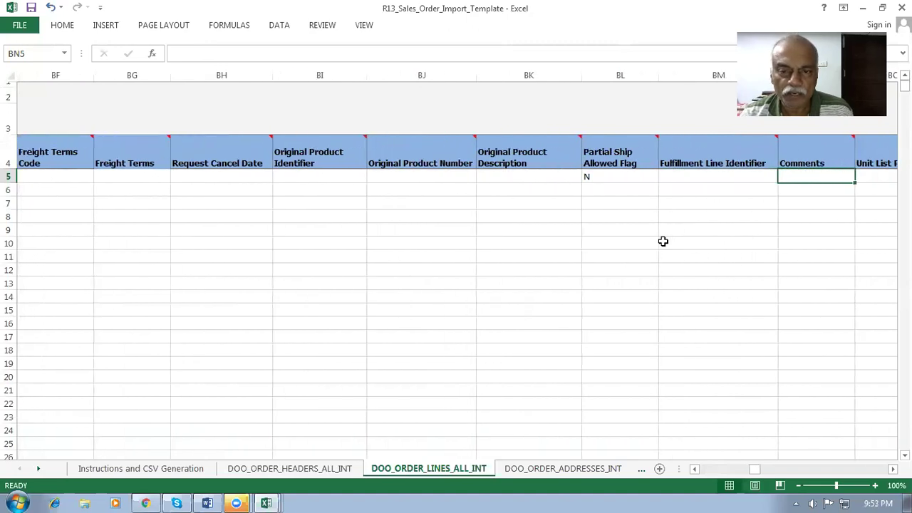
# - Check the Unit List Price, Unit Selling Price and Extended Amount cells in row 5
pyautogui.press('Right')
pyautogui.press('Right')
pyautogui.press('Right')
pyautogui.press('Left')
pyautogui.press('Left')
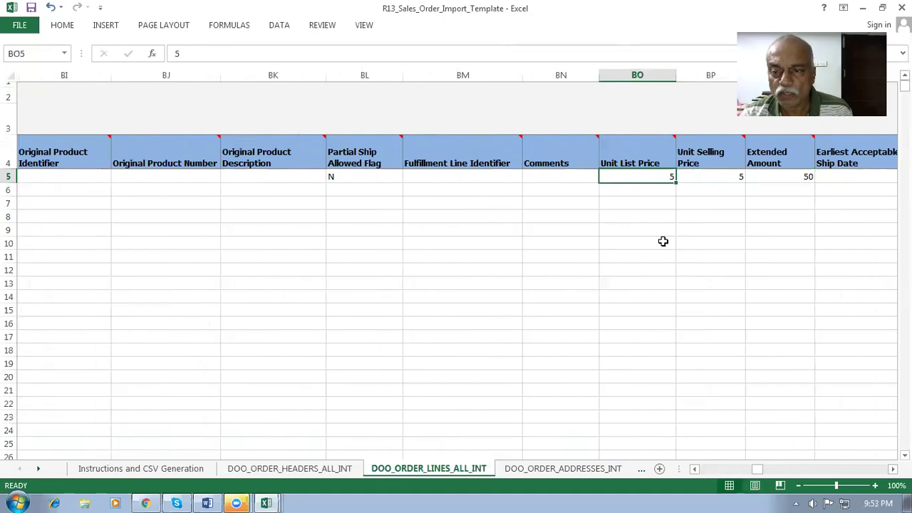
# - Compare the row 5 price cells, from Unit List Price and Unit Selling Price to Extended Amount
pyautogui.press('Right')
pyautogui.press('Left')
pyautogui.press('Right')
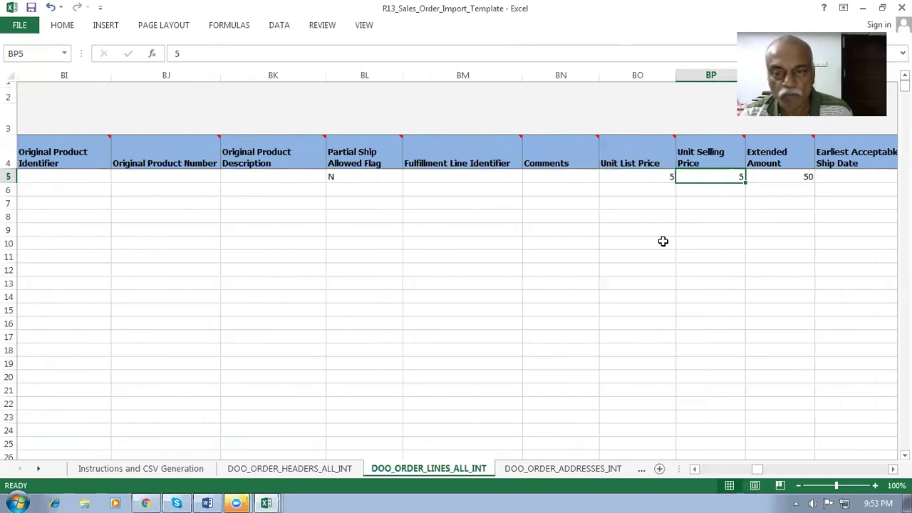
pyautogui.press('Right')
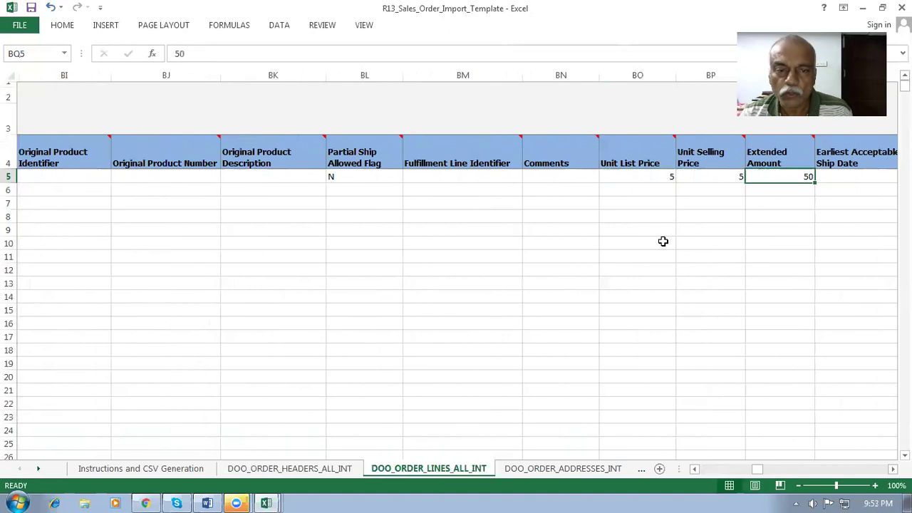
pyautogui.press('Left')
pyautogui.press('Left')
pyautogui.press('Left')
pyautogui.press('Left')
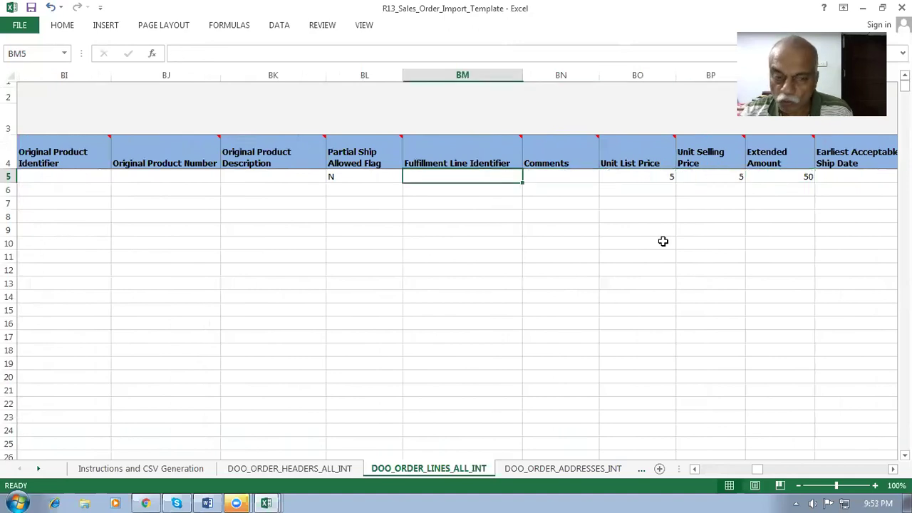
# - Go back to the start of row 5 and check the Ordered Quantity behind the extended amount
pyautogui.press('Home')
pyautogui.press('Right')
pyautogui.press('Right')
pyautogui.press('Right')
pyautogui.press('Right')
pyautogui.press('Right')
pyautogui.press('Right')
pyautogui.press('Right')
pyautogui.press('Right')
pyautogui.press('Right')
pyautogui.press('Right')
pyautogui.press('Right')
pyautogui.press('Left')
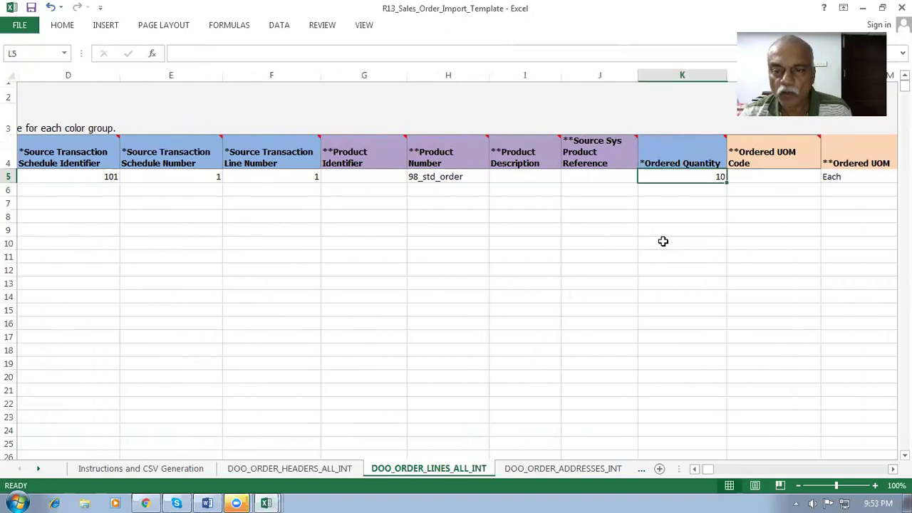
pyautogui.press('Right')
pyautogui.press('Right')
pyautogui.press('Right')
pyautogui.press('Right')
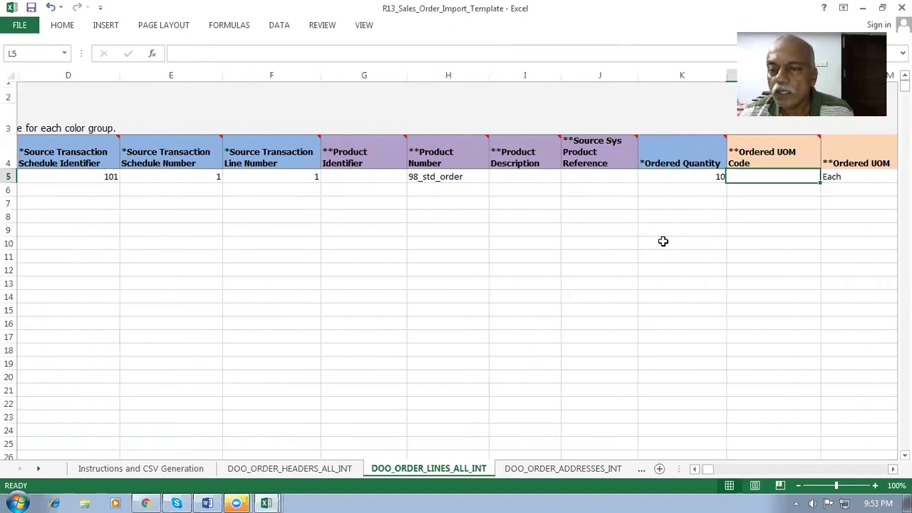
# - Review row 5 from Ordered UOM past the fulfillment organization, business unit and customer PO columns to Parent Line Reference
pyautogui.press('Right')
pyautogui.press('Right')
pyautogui.press('Right')
pyautogui.press('Right')
pyautogui.press('Right')
pyautogui.press('Right')
pyautogui.press('Right')
pyautogui.press('Right')
pyautogui.press('Right')
pyautogui.press('Right')
pyautogui.press('Right')
pyautogui.press('Right')
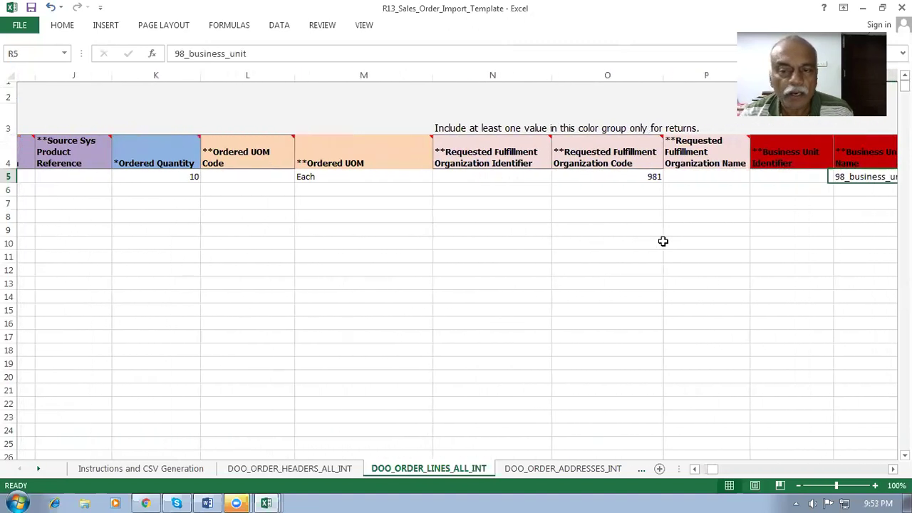
pyautogui.press('Right')
pyautogui.press('Right')
pyautogui.press('Right')
pyautogui.press('Right')
pyautogui.press('Right')
pyautogui.press('Right')
pyautogui.press('Right')
pyautogui.press('Right')
pyautogui.press('Right')
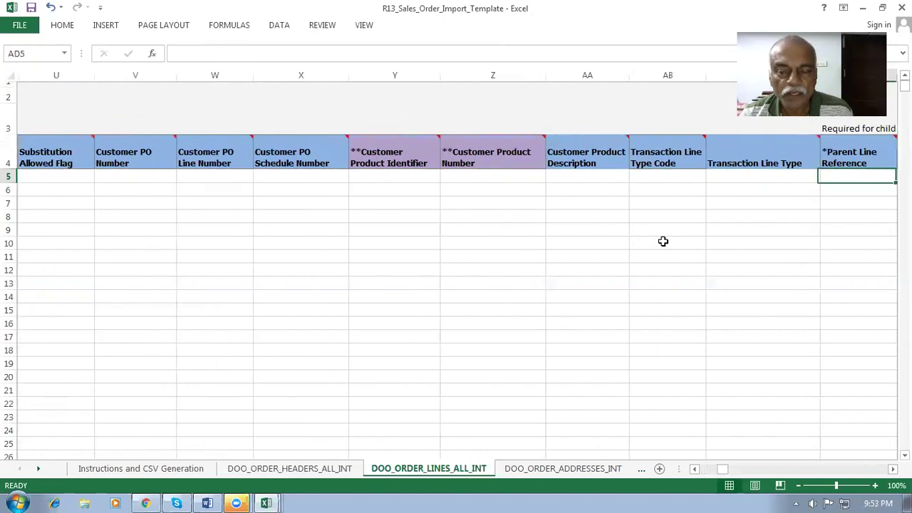
# - Review row 5 from Root Parent Line Reference past Requested Ship Date and Transaction Category Code to Shipping Service Level
pyautogui.press('Right')
pyautogui.press('Right')
pyautogui.press('Right')
pyautogui.press('Right')
pyautogui.press('Right')
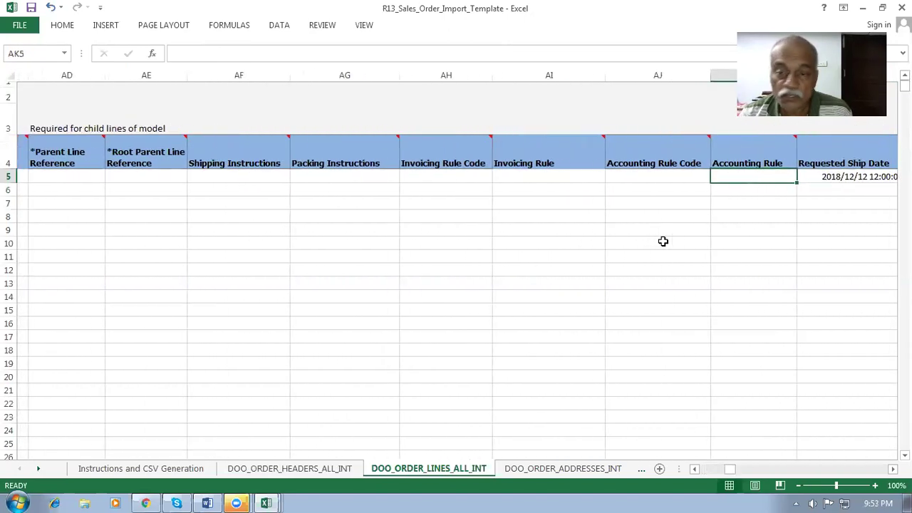
pyautogui.press('Right')
pyautogui.press('Right')
pyautogui.press('Right')
pyautogui.press('Right')
pyautogui.press('Right')
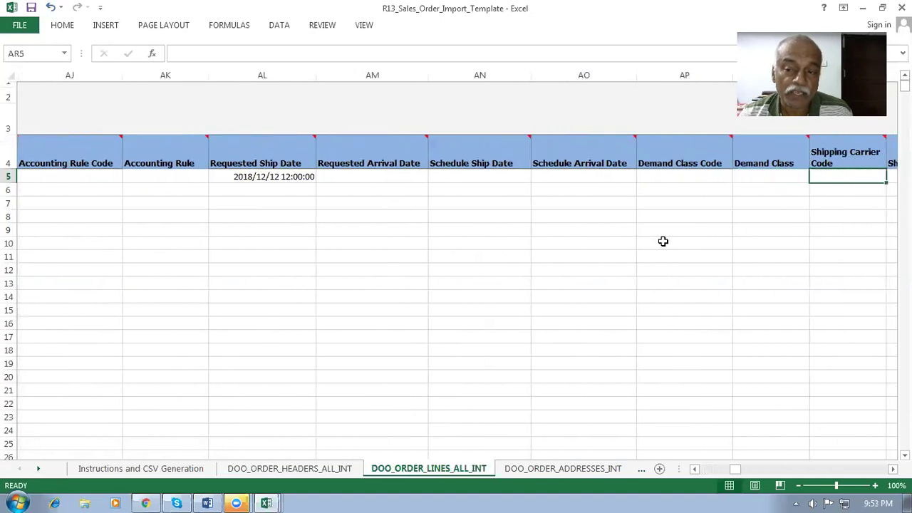
pyautogui.press('Right')
pyautogui.press('Right')
pyautogui.press('Right')
pyautogui.press('Right')
pyautogui.press('Right')
pyautogui.press('Right')
pyautogui.press('Right')
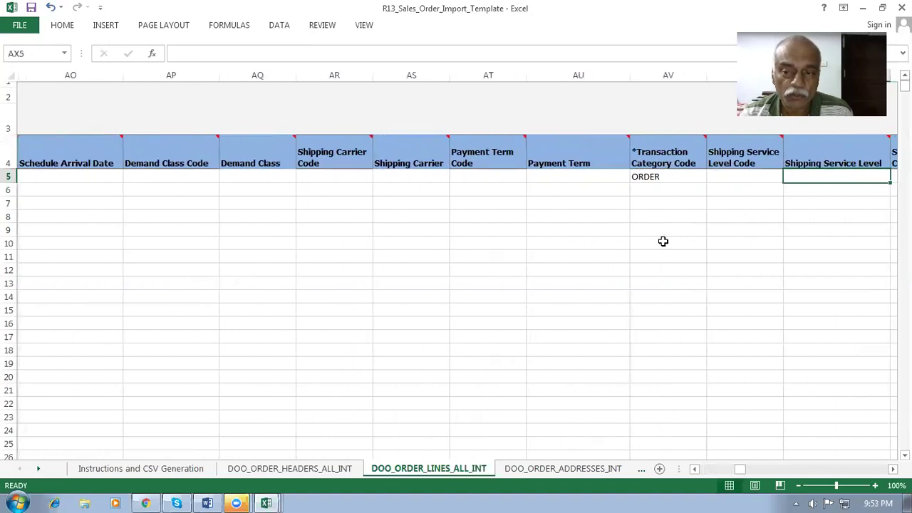
# - Review row 5 from Shipping Mode Code past the inventory organization and freight columns to Partial Ship Allowed Flag and Fulfillment Line Identifier
pyautogui.press('Right')
pyautogui.press('Right')
pyautogui.press('Right')
pyautogui.press('Right')
pyautogui.press('Right')
pyautogui.press('Right')
pyautogui.press('Right')
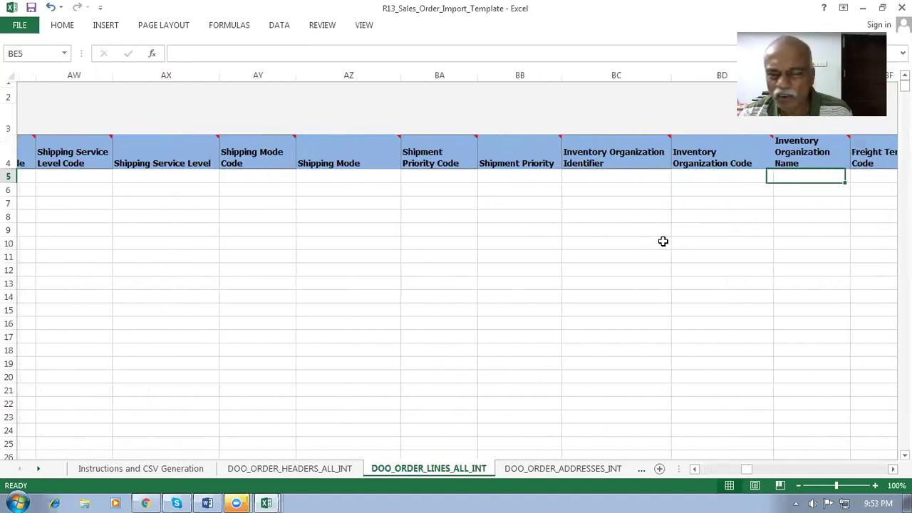
pyautogui.press('Right')
pyautogui.press('Right')
pyautogui.press('Right')
pyautogui.press('Right')
pyautogui.press('Right')
pyautogui.press('Right')
pyautogui.press('Right')
pyautogui.press('Right')
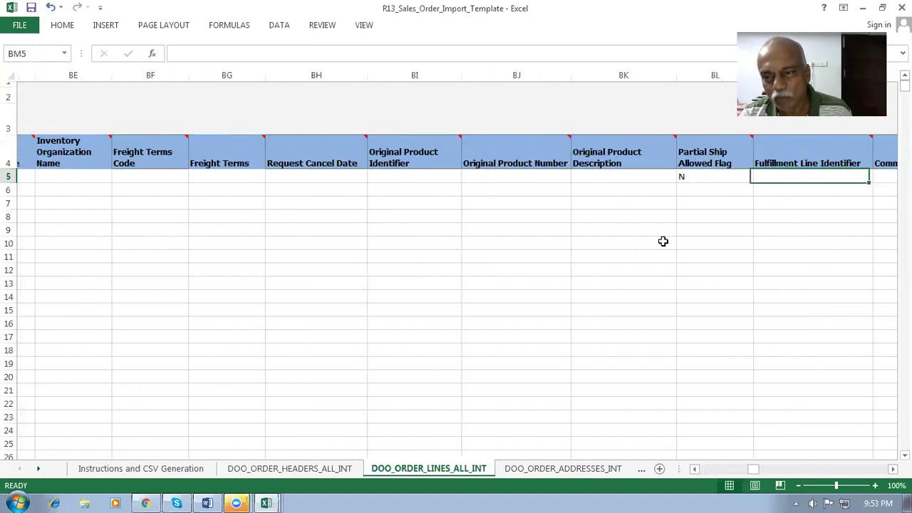
# - Recheck the Unit Selling Price and Extended Amount cells in row 5
pyautogui.press('Right')
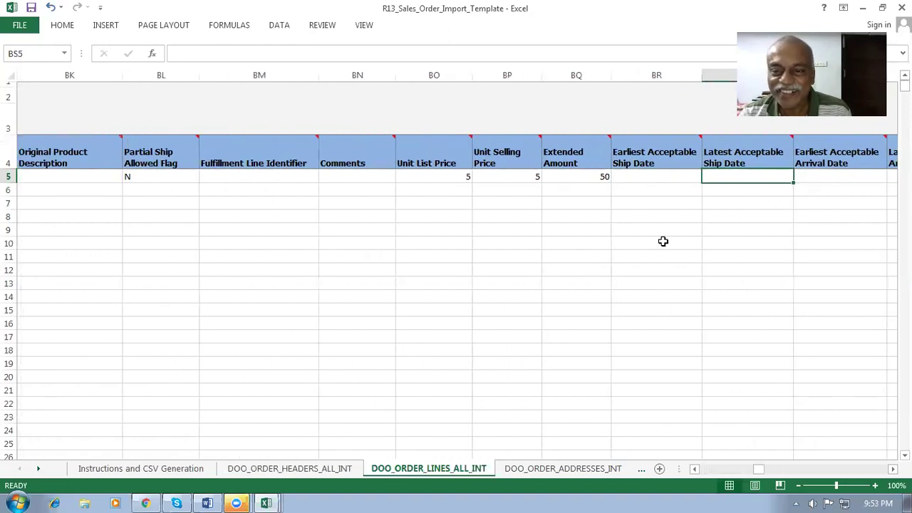
pyautogui.press('Left')
pyautogui.press('Left')
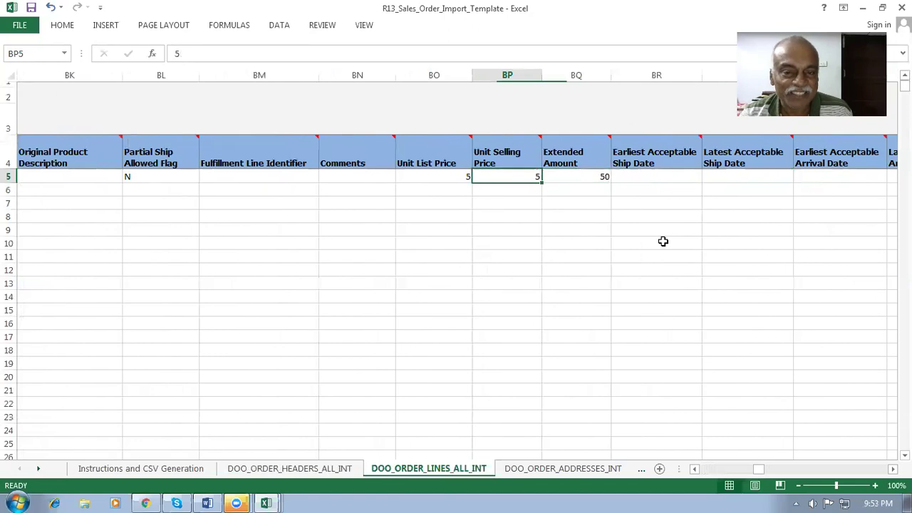
pyautogui.press('Right')
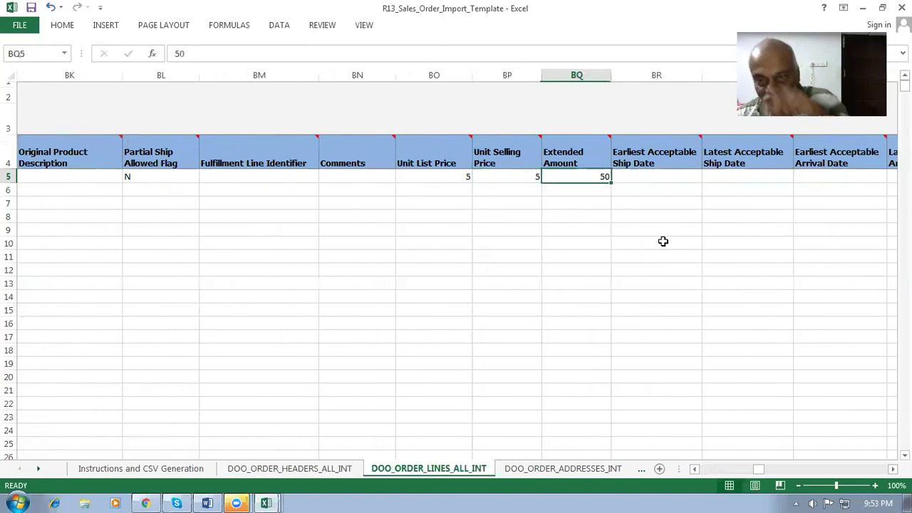
# - Review row 5 from Earliest Acceptable Ship Date past the product category and fiscal class columns to Intended Use Classification Name
pyautogui.press('Right')
pyautogui.press('Right')
pyautogui.press('Right')
pyautogui.press('Right')
pyautogui.press('Right')
pyautogui.press('Right')
pyautogui.press('Right')
pyautogui.press('Right')
pyautogui.press('Right')
pyautogui.press('Right')
pyautogui.press('Right')
pyautogui.press('Right')
pyautogui.press('Right')
pyautogui.press('Right')
pyautogui.press('Right')
pyautogui.press('Right')
pyautogui.press('Right')
pyautogui.press('Right')
pyautogui.press('Right')
pyautogui.press('Right')
pyautogui.press('Right')
pyautogui.press('Right')
pyautogui.press('Right')
pyautogui.press('Right')
pyautogui.press('Right')
pyautogui.press('Right')
pyautogui.press('Right')
pyautogui.press('Right')
pyautogui.press('Right')
pyautogui.press('Right')
pyautogui.press('Right')
pyautogui.press('Right')
pyautogui.press('Right')
pyautogui.press('Right')
pyautogui.press('Right')
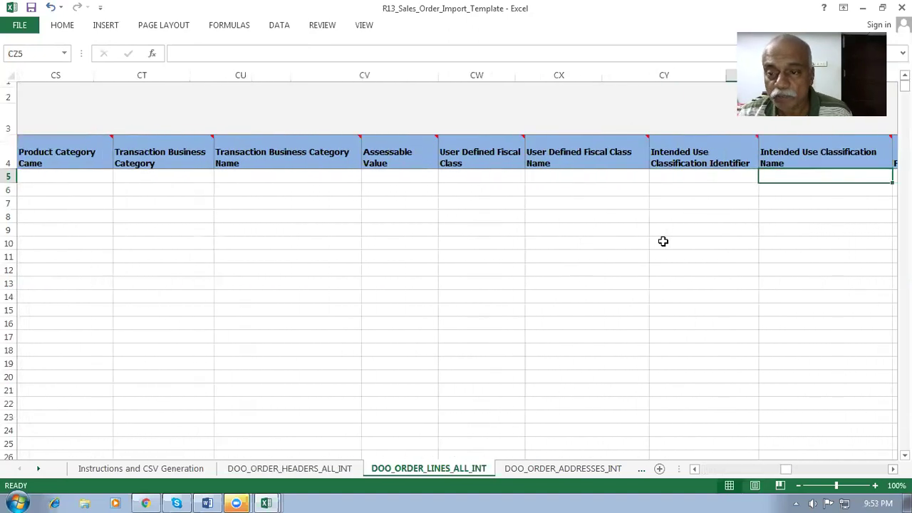
# - Check the Orig Sys Document Reference and Orig Sys Document Line Reference cells in row 5
pyautogui.press('Right')
pyautogui.press('Right')
pyautogui.press('Right')
pyautogui.press('Right')
pyautogui.press('Right')
pyautogui.press('Right')
pyautogui.press('Left')
pyautogui.press('Left')
pyautogui.press('Left')
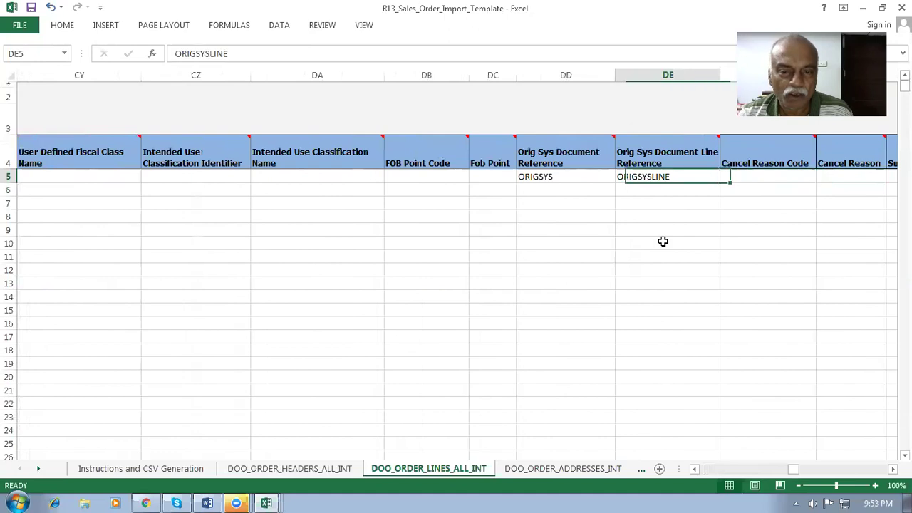
# - Look through the cancel, substitution and return reason columns in row 5 up to Return Reason
pyautogui.press('Right')
pyautogui.press('Right')
pyautogui.press('Right')
pyautogui.press('Right')
pyautogui.press('Right')
pyautogui.press('Right')
pyautogui.press('Right')
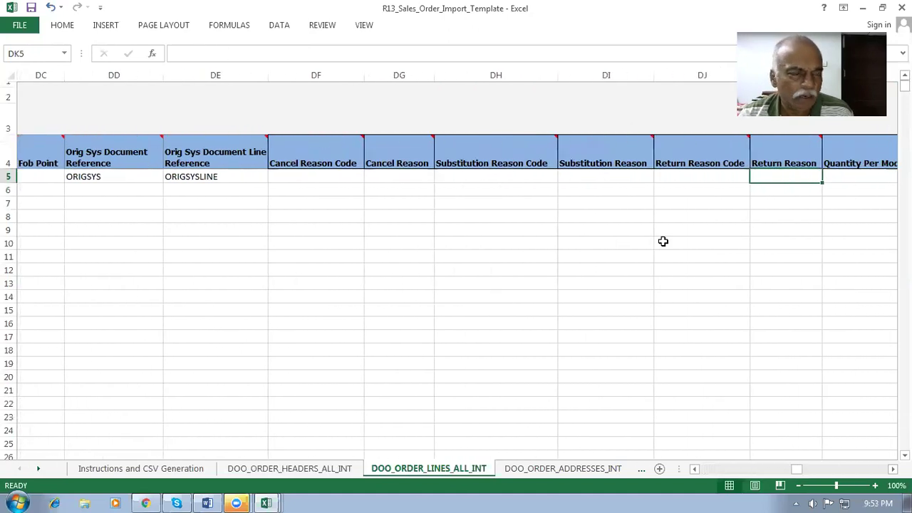
# - Return to the FOB point columns in row 5 and recheck both Orig Sys Document reference cells
pyautogui.press('Left')
pyautogui.press('Left')
pyautogui.press('Left')
pyautogui.press('Left')
pyautogui.press('Left')
pyautogui.press('Left')
pyautogui.press('Left')
pyautogui.press('Left')
pyautogui.press('Left')
pyautogui.press('Right')
pyautogui.press('Right')
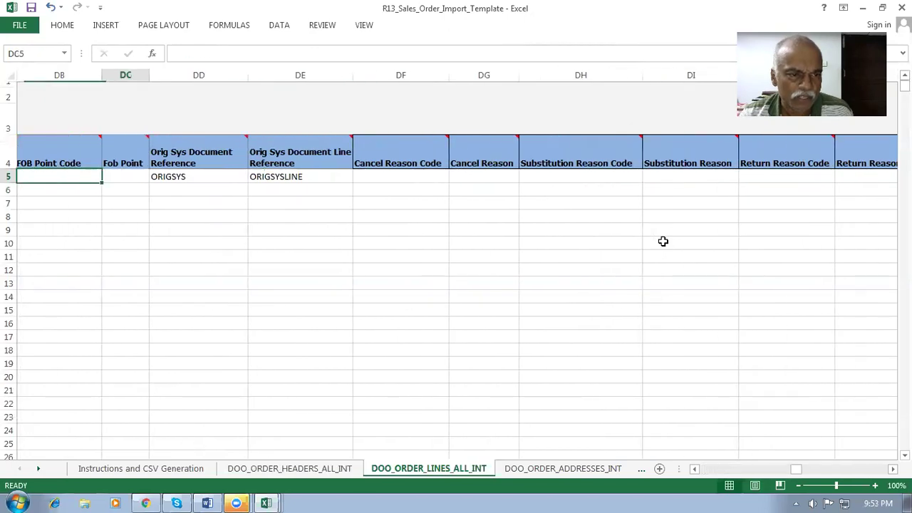
pyautogui.press('Right')
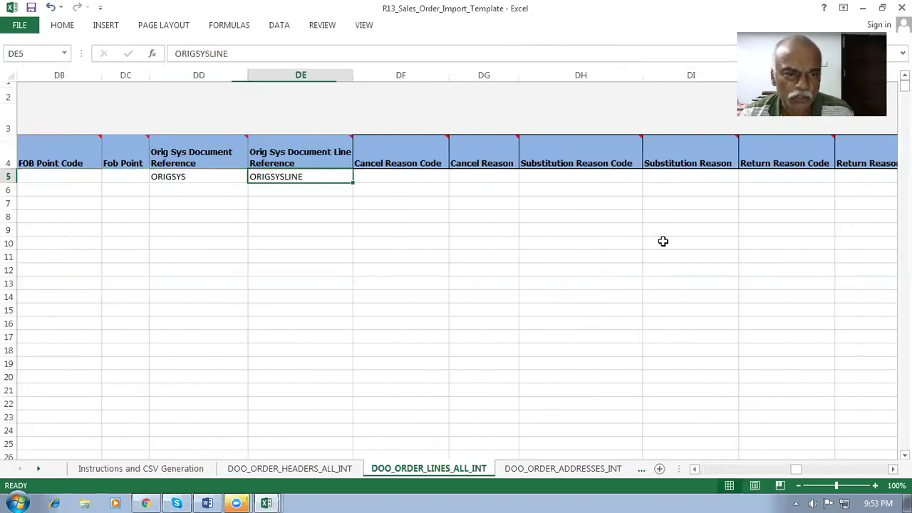
# - Review row 5 of the lines sheet from Cancel Reason Code through the reason, quantity and contract date columns to Total Contract Quantity
pyautogui.press('Right')
pyautogui.press('Right')
pyautogui.press('Right')
pyautogui.press('Right')
pyautogui.press('Right')
pyautogui.press('Right')
pyautogui.press('Right')
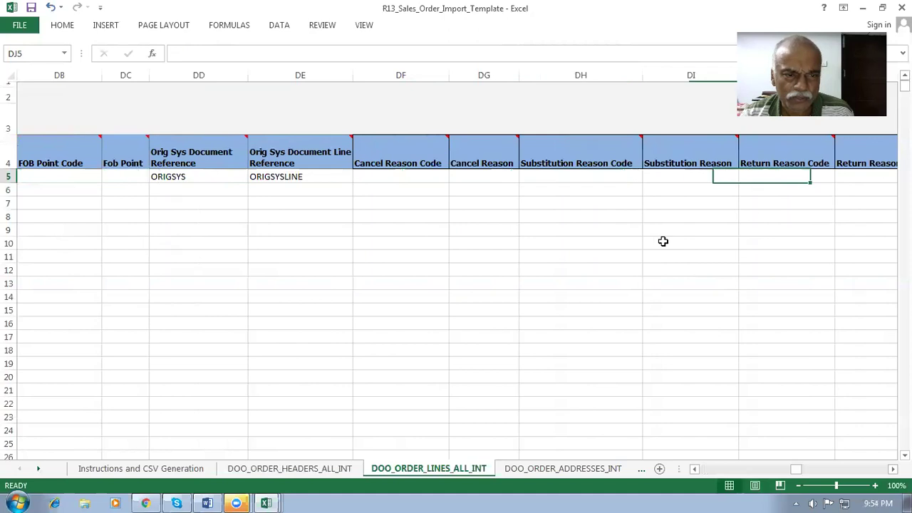
pyautogui.press('Right')
pyautogui.press('Right')
pyautogui.press('Right')
pyautogui.press('Right')
pyautogui.press('Right')
pyautogui.press('Right')
pyautogui.press('Right')
pyautogui.press('Right')
pyautogui.press('Right')
pyautogui.press('Right')
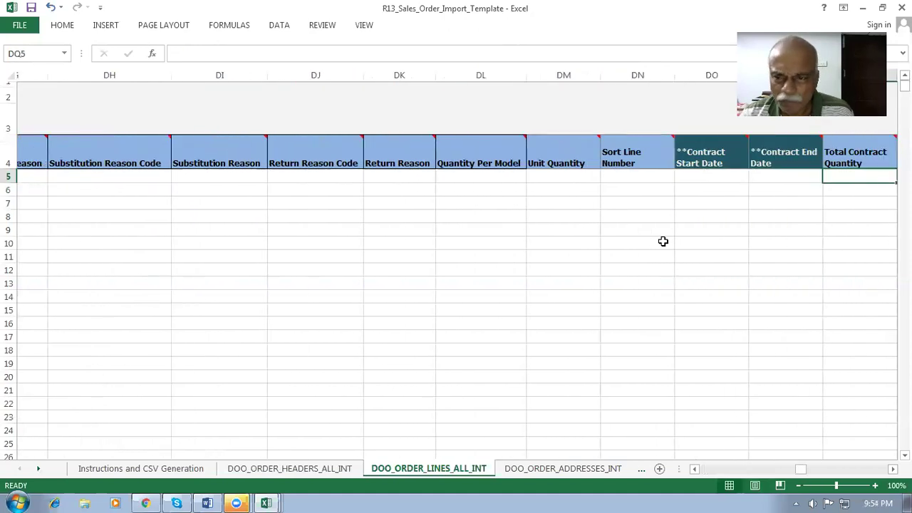
# - Review row 5 from Total Contract Amount through Required Fulfillment Date and the configuration columns to Config Revision Number
pyautogui.press('Right')
pyautogui.press('Right')
pyautogui.press('Right')
pyautogui.press('Right')
pyautogui.press('Right')
pyautogui.press('Right')
pyautogui.press('Right')
pyautogui.press('Right')
pyautogui.press('Right')
pyautogui.press('Right')
pyautogui.press('Right')
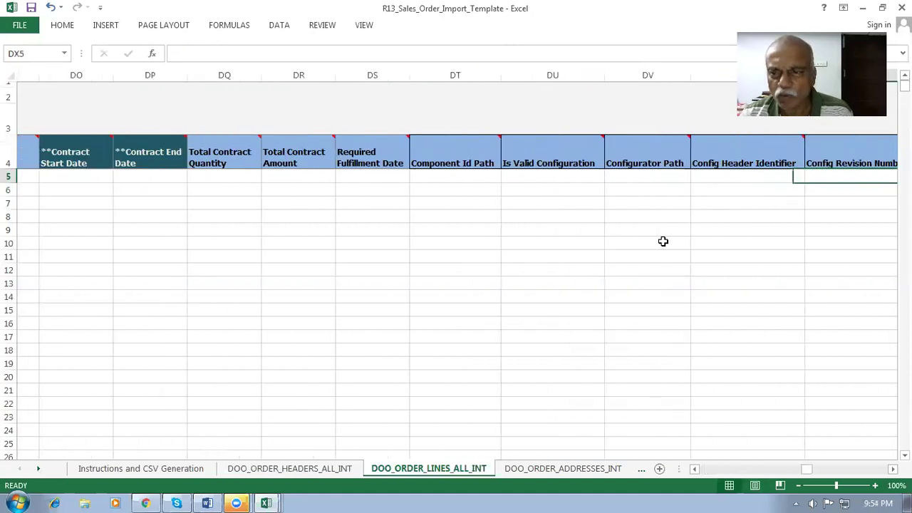
# - Look through the remaining row 5 columns, including sales agreement and covered product fields, and return to Source Transaction Identifier
pyautogui.press('Right')
pyautogui.press('Right')
pyautogui.press('Right')
pyautogui.press('Right')
pyautogui.press('Right')
pyautogui.press('Right')
pyautogui.press('Right')
pyautogui.press('Right')
pyautogui.press('Right')
pyautogui.press('Right')
pyautogui.press('Right')
pyautogui.press('Right')
pyautogui.press('Right')
pyautogui.press('Right')
pyautogui.press('Right')
pyautogui.press('Right')
pyautogui.press('Right')
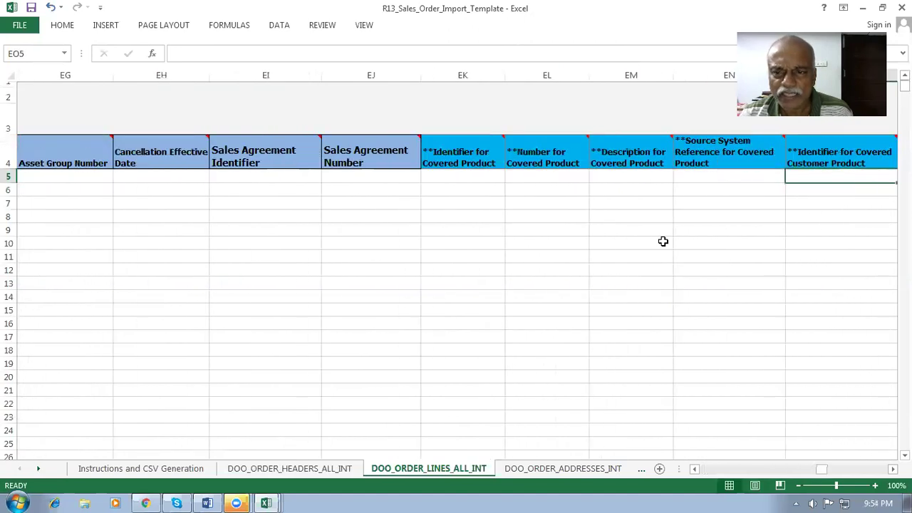
pyautogui.press('Right')
pyautogui.press('Right')
pyautogui.press('Right')
pyautogui.press('Right')
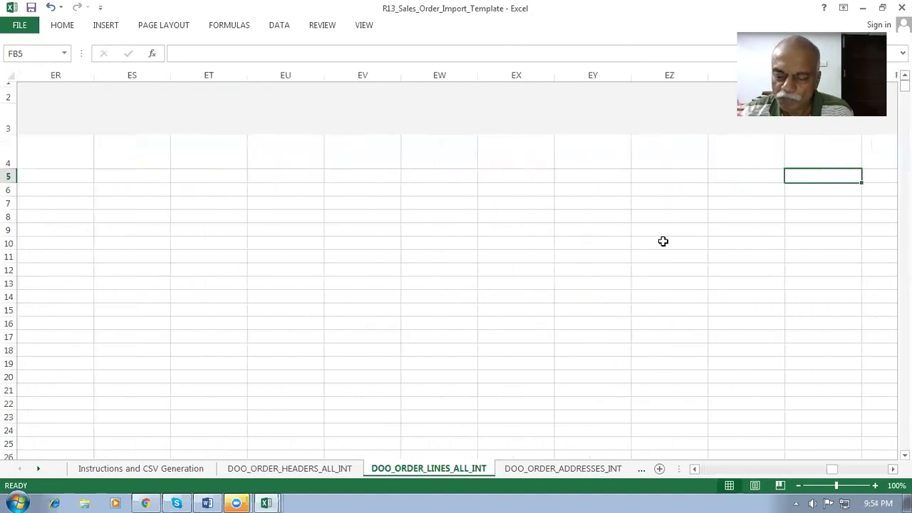
pyautogui.press('Home')
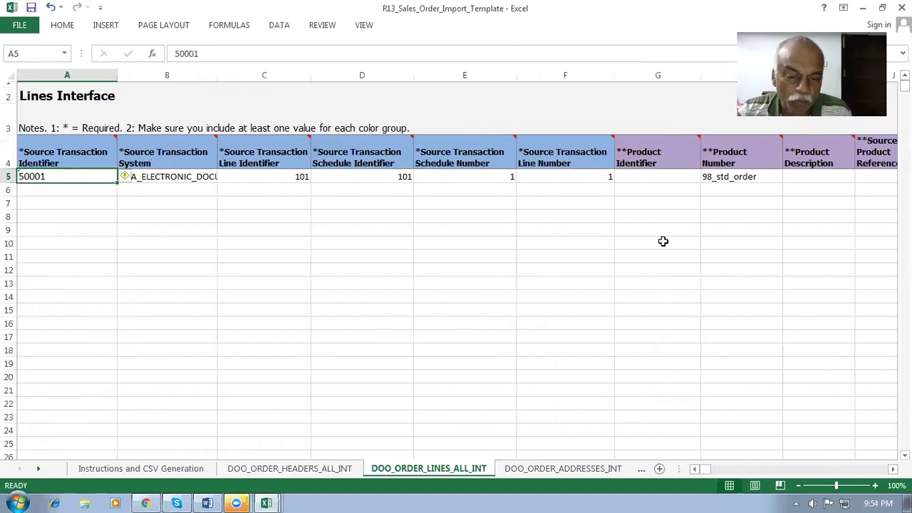
# - Open the DOO_ORDER_ADDRESSES_INT sheet and check the line identifier, schedule identifier and Address Use Type cells in rows 5 and 6
pyautogui.click(557, 472)
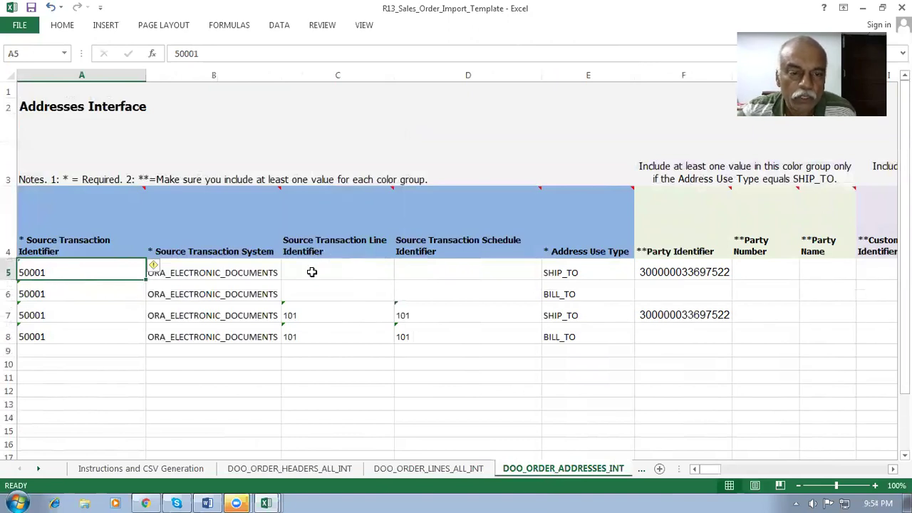
pyautogui.click(363, 282)
pyautogui.click(425, 273)
pyautogui.click(597, 272)
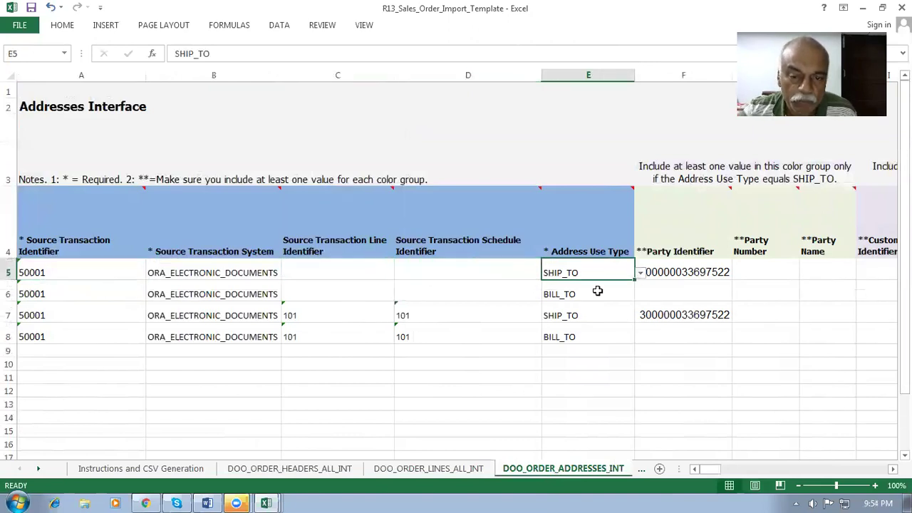
pyautogui.click(590, 295)
pyautogui.moveTo(326, 271); pyautogui.dragTo(419, 288)
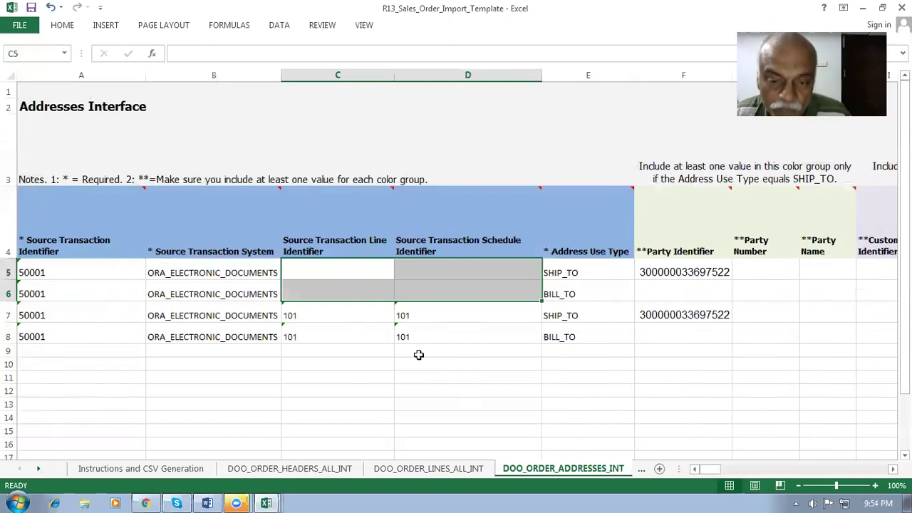
# - Review row 5 of the addresses sheet from Address Use Type across the party and customer columns to Requested Supplier Number
pyautogui.press('Right')
pyautogui.press('Right')
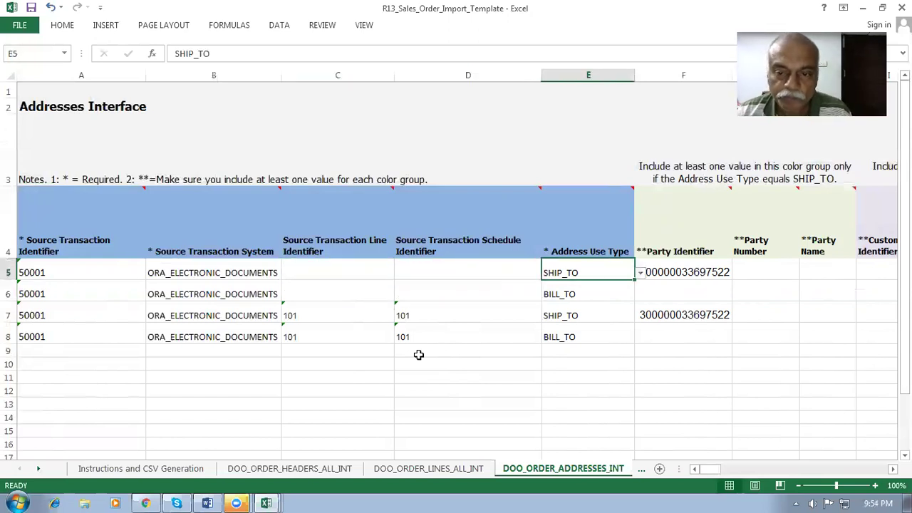
pyautogui.press('Right')
pyautogui.press('Right')
pyautogui.press('Right')
pyautogui.press('Right')
pyautogui.press('Right')
pyautogui.press('Right')
pyautogui.press('Right')
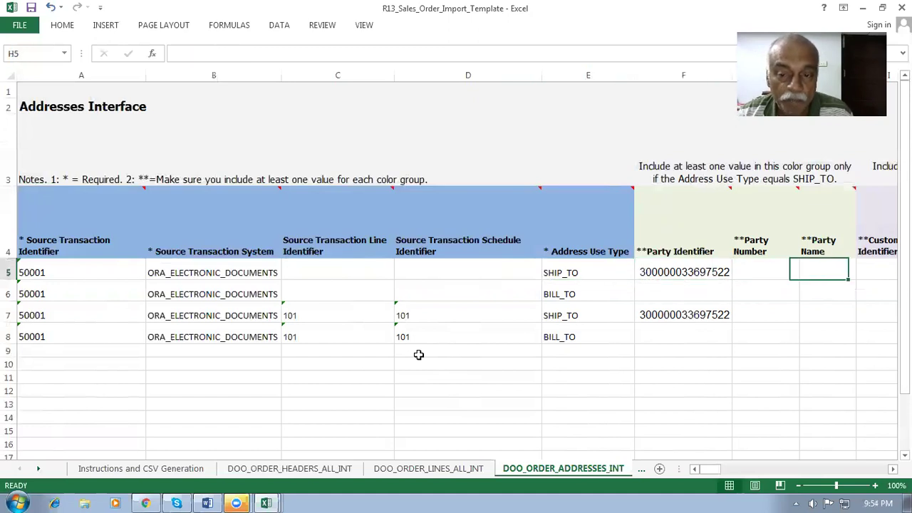
pyautogui.press('Right')
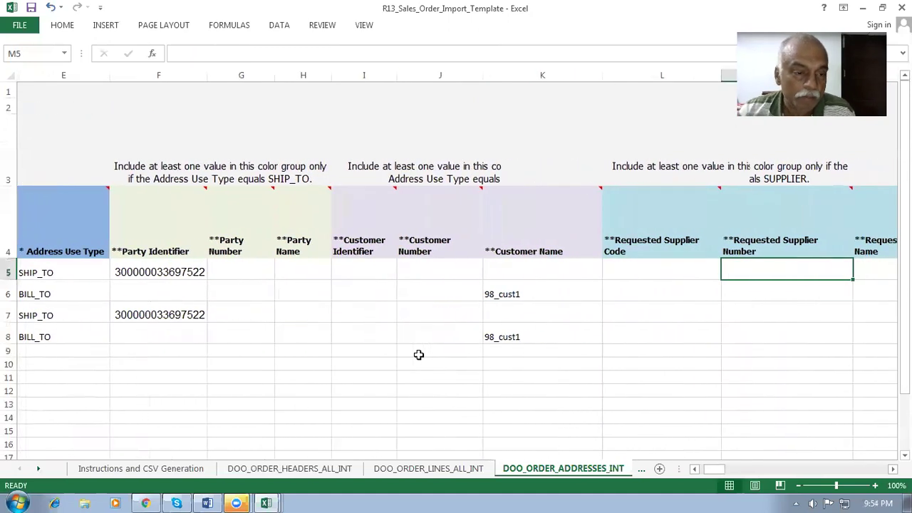
# - Check the Party Number, Party Name and Party Identifier cells of the first SHIP_TO row and the Party Identifier header
pyautogui.click(231, 317)
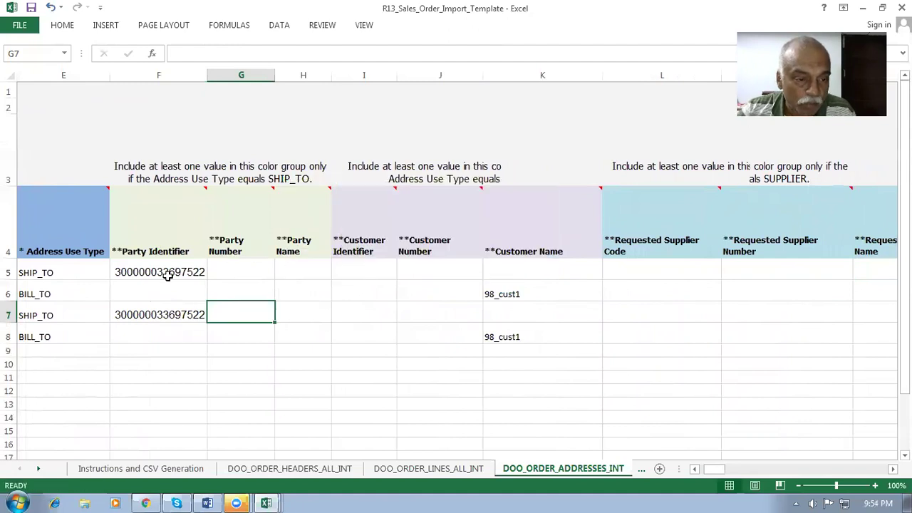
pyautogui.click(233, 273)
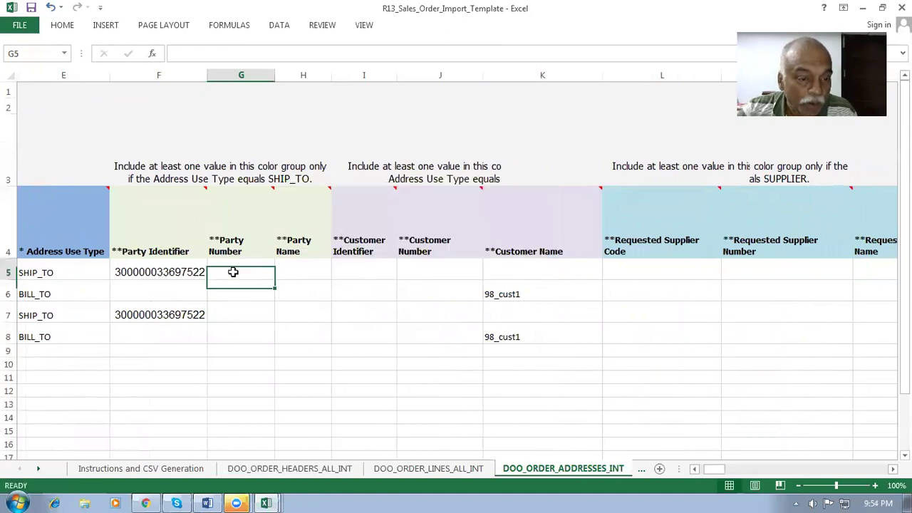
pyautogui.click(305, 267)
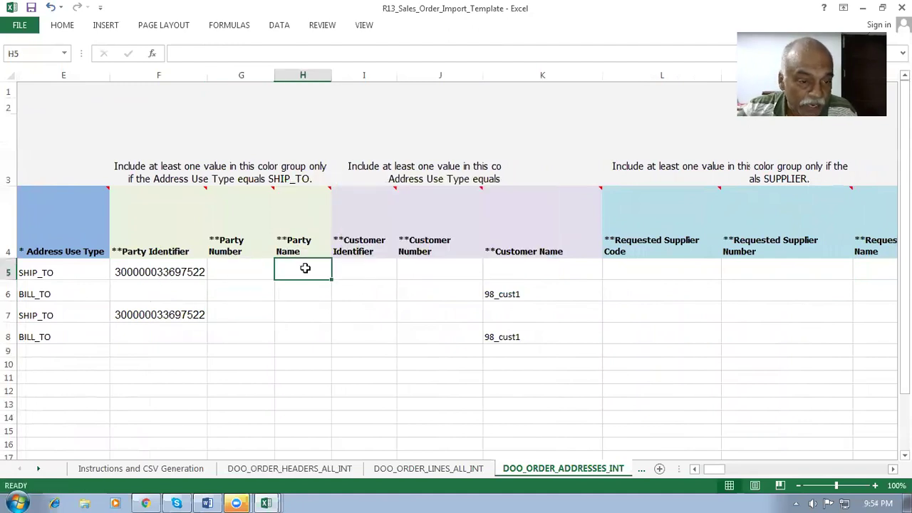
pyautogui.click(148, 272)
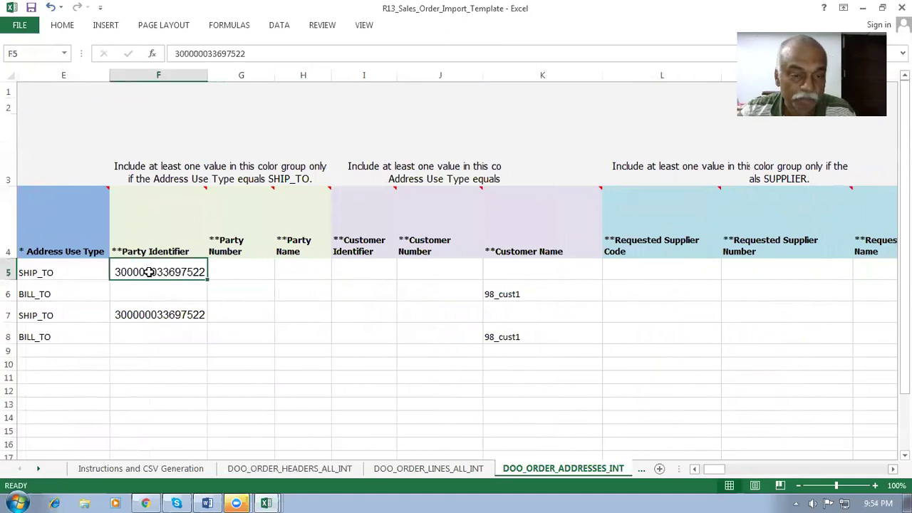
pyautogui.moveTo(146, 233)
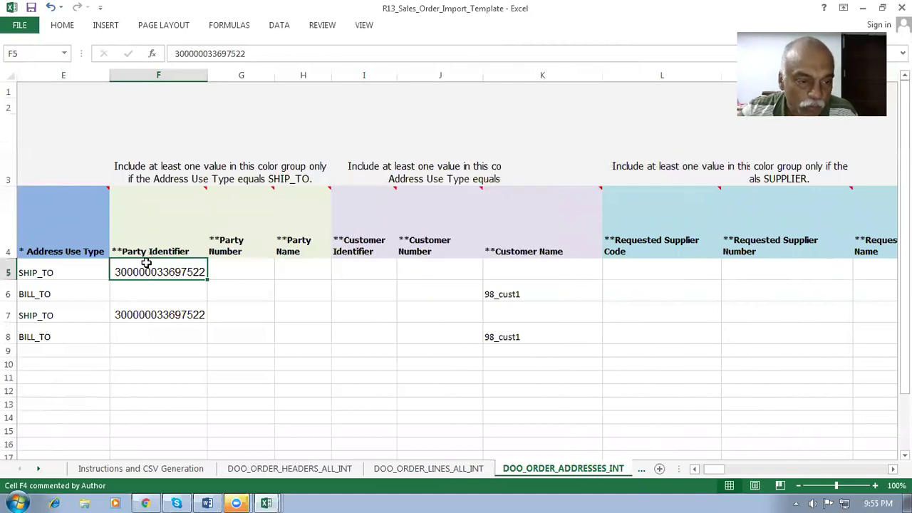
# - Compare the schedule identifier cells of rows 5 and 6 with the Address Use Type cells of rows 7 and 8 and row 7's Party Identifier
pyautogui.press('Left')
pyautogui.press('Left')
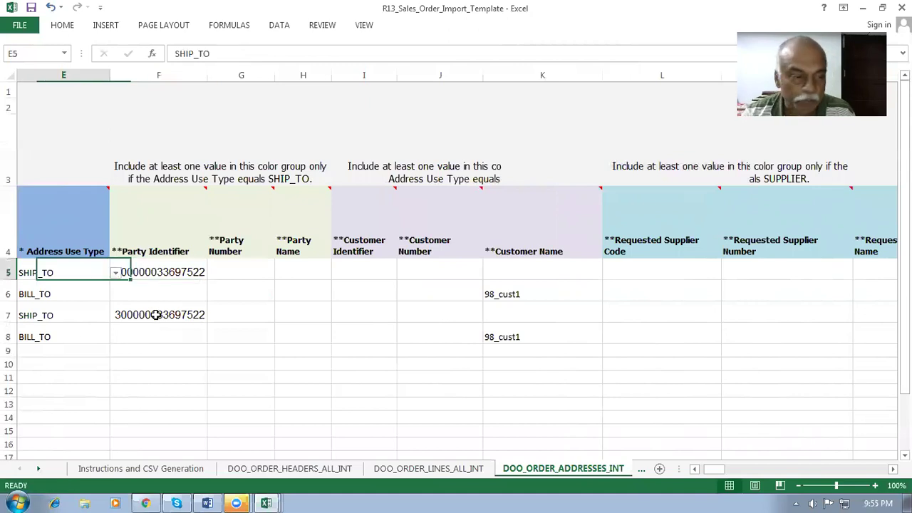
pyautogui.press('Right')
pyautogui.press('Right')
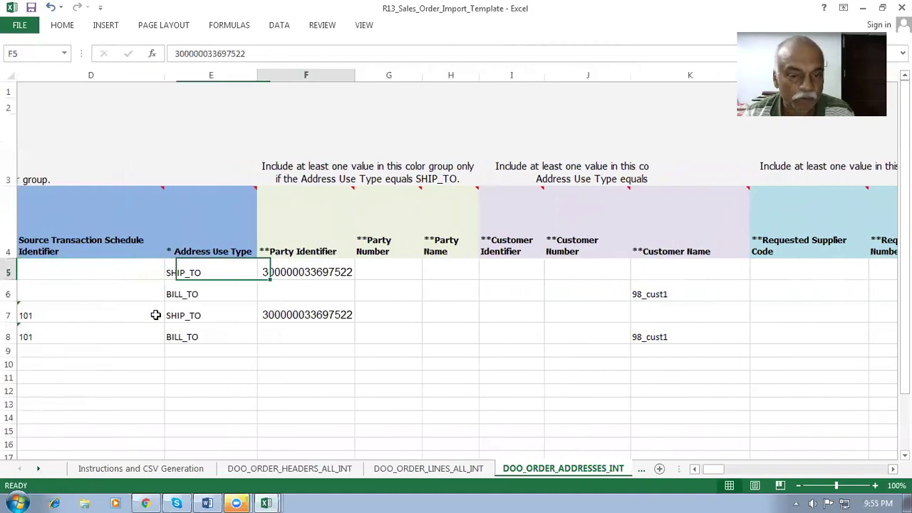
pyautogui.click(108, 275)
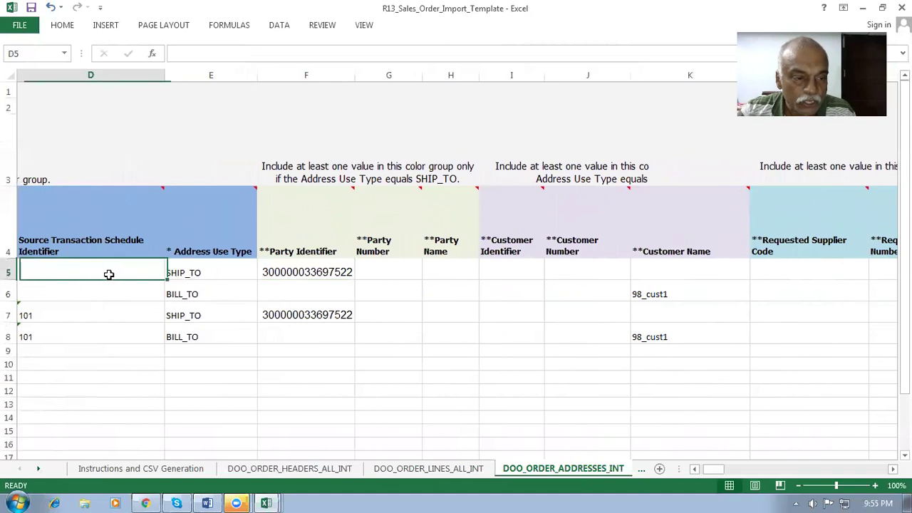
pyautogui.moveTo(108, 275); pyautogui.dragTo(108, 285)
pyautogui.moveTo(218, 315); pyautogui.dragTo(225, 334)
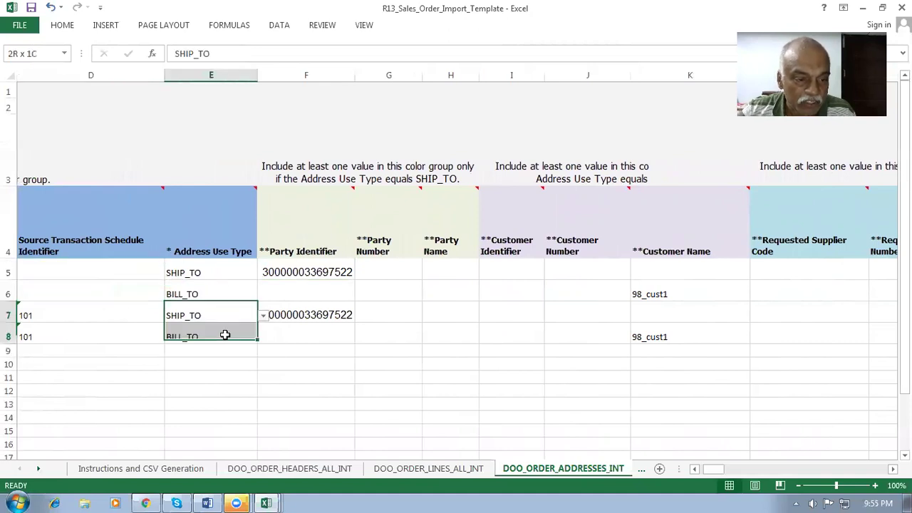
pyautogui.press('Right')
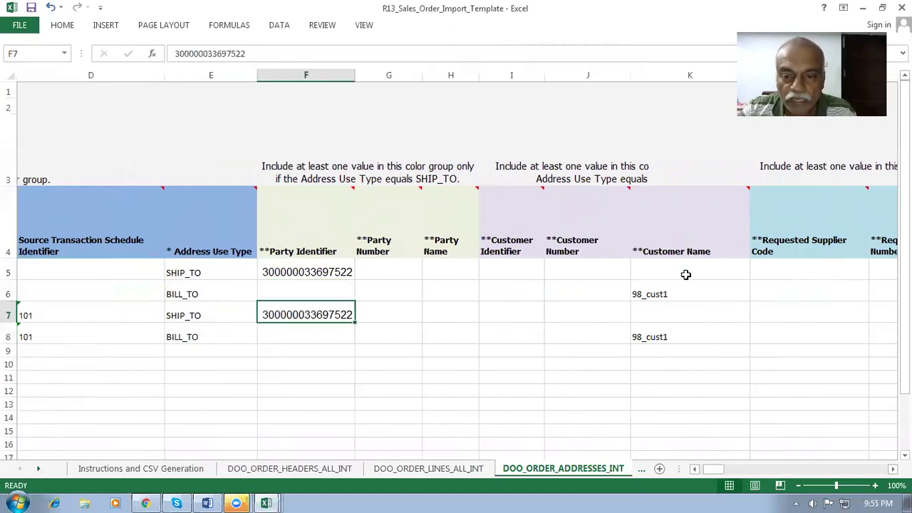
# - Read the Customer Name header comment and check row 6 from Customer Name back to Party Identifier
pyautogui.moveTo(692, 243)
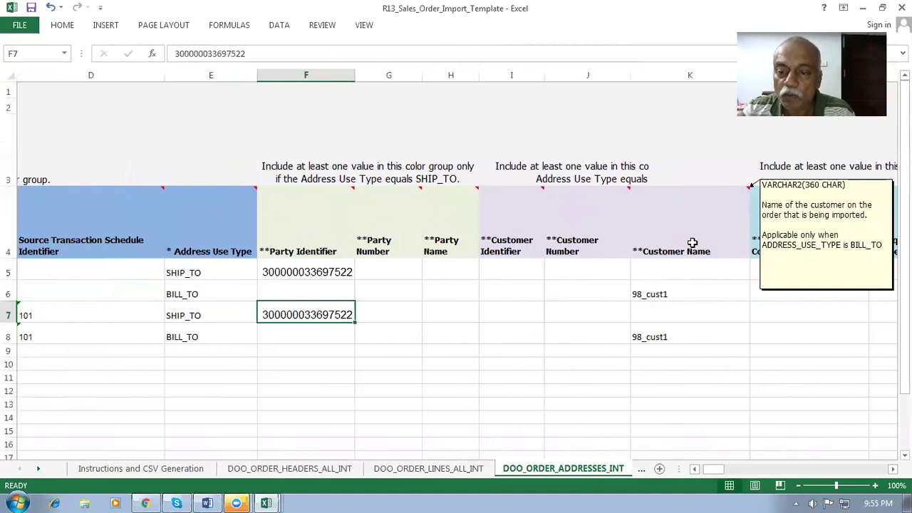
pyautogui.click(686, 292)
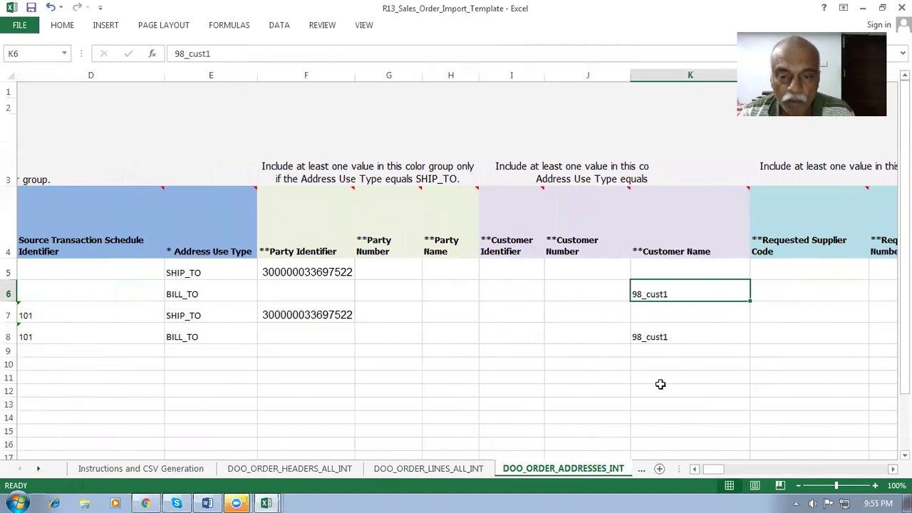
pyautogui.press('Left')
pyautogui.press('Right')
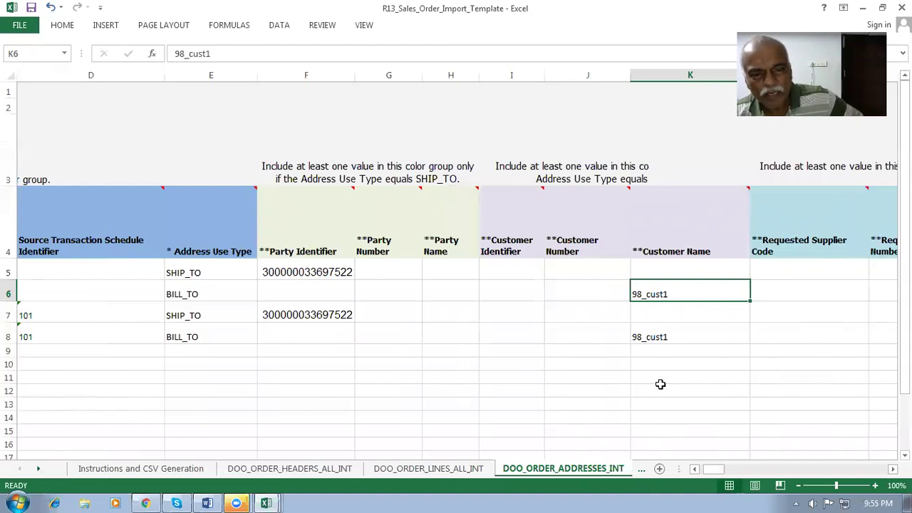
pyautogui.press('Left')
pyautogui.press('Left')
pyautogui.press('Left')
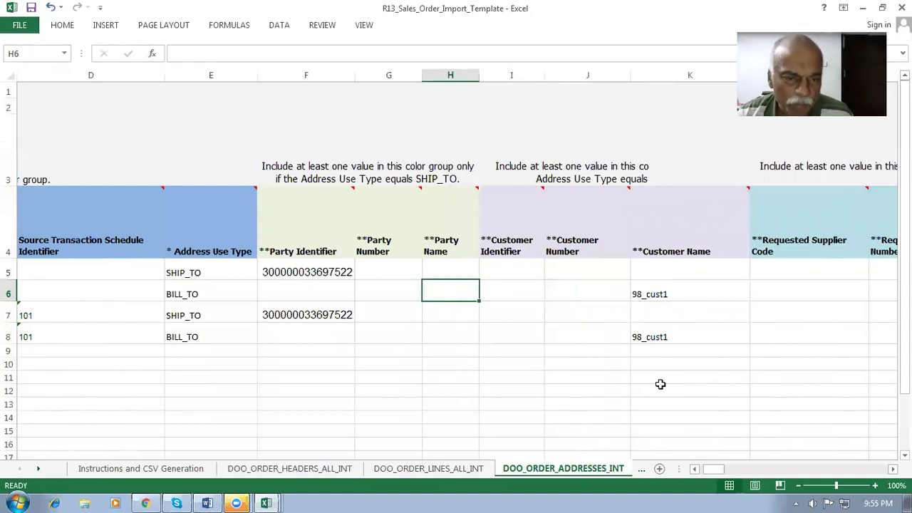
pyautogui.press('Left')
pyautogui.press('Left')
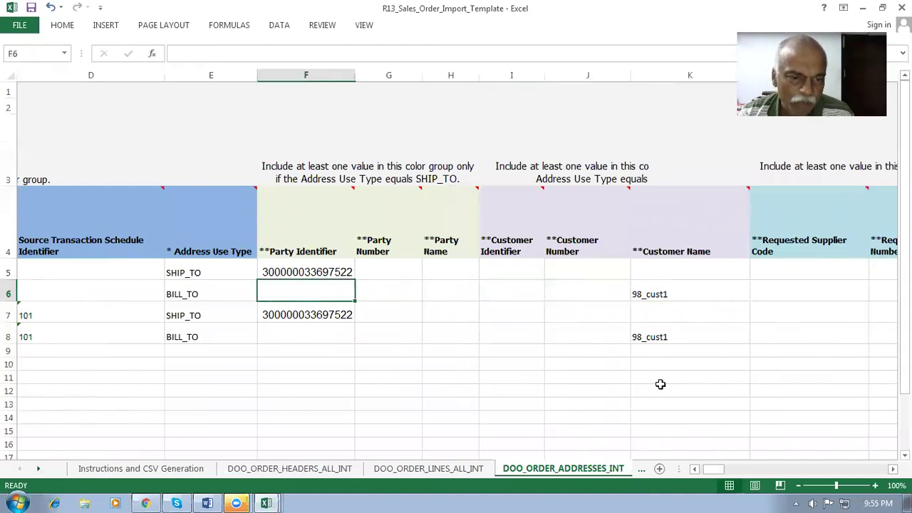
# - Compare the party columns of the first SHIP_TO row with the Customer Name cell of the BILL_TO row below it
pyautogui.press('Up')
pyautogui.press('Down')
pyautogui.press('Down')
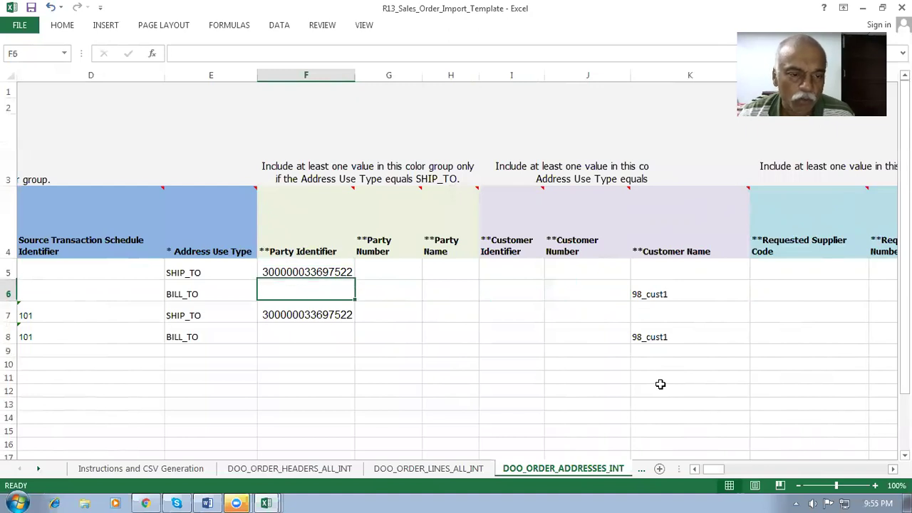
pyautogui.press('Up')
pyautogui.press('Up')
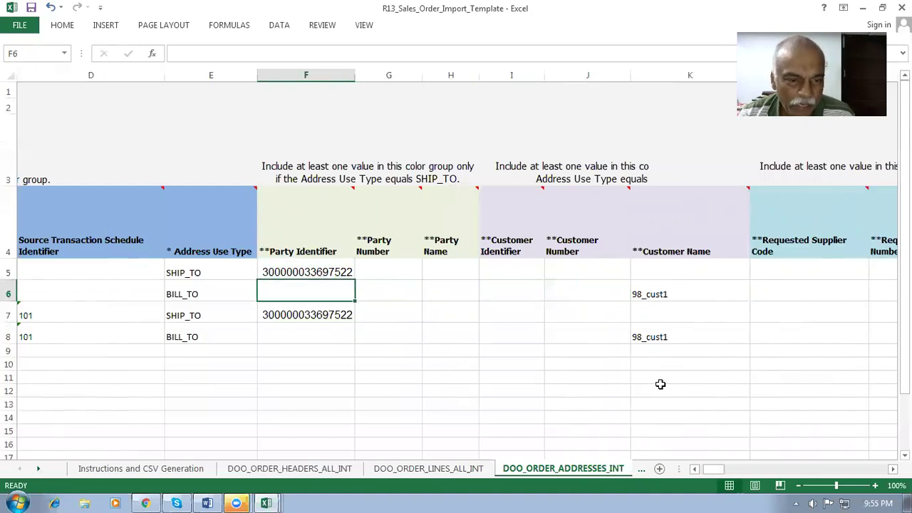
pyautogui.press('Right')
pyautogui.press('Right')
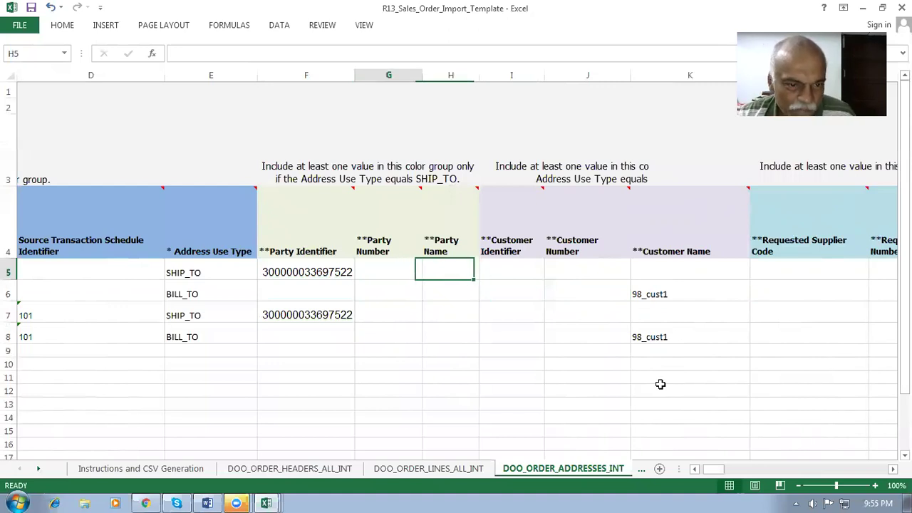
pyautogui.press('Left')
pyautogui.press('Left')
pyautogui.press('Right')
pyautogui.press('Right')
pyautogui.press('Right')
pyautogui.press('Right')
pyautogui.press('Right')
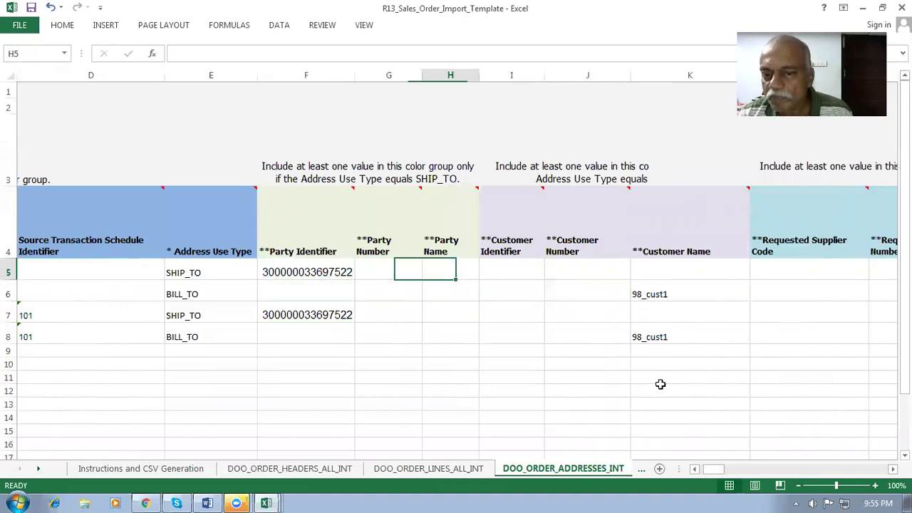
pyautogui.press('Down')
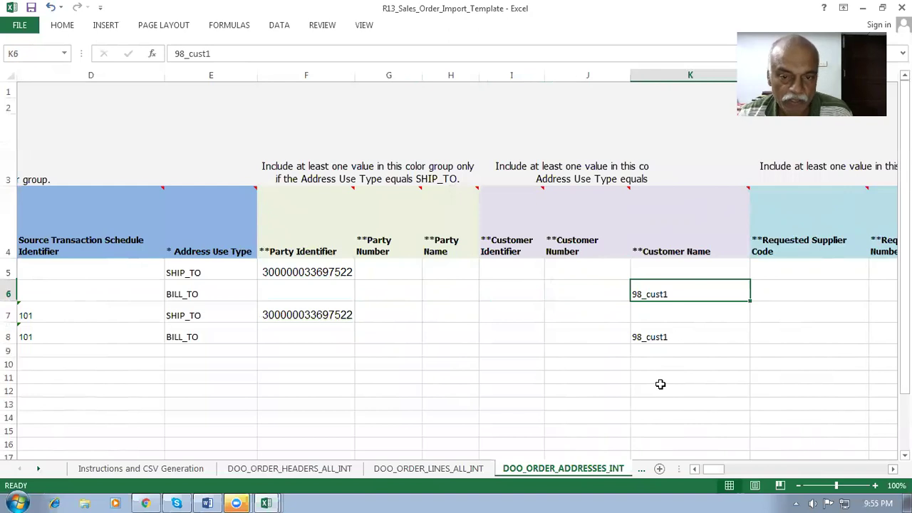
# - Recheck row 6's customer columns, and examine its Account Site Identifier and the Party Site Identifier in row 7
pyautogui.press('Left')
pyautogui.press('Left')
pyautogui.press('Right')
pyautogui.press('Right')
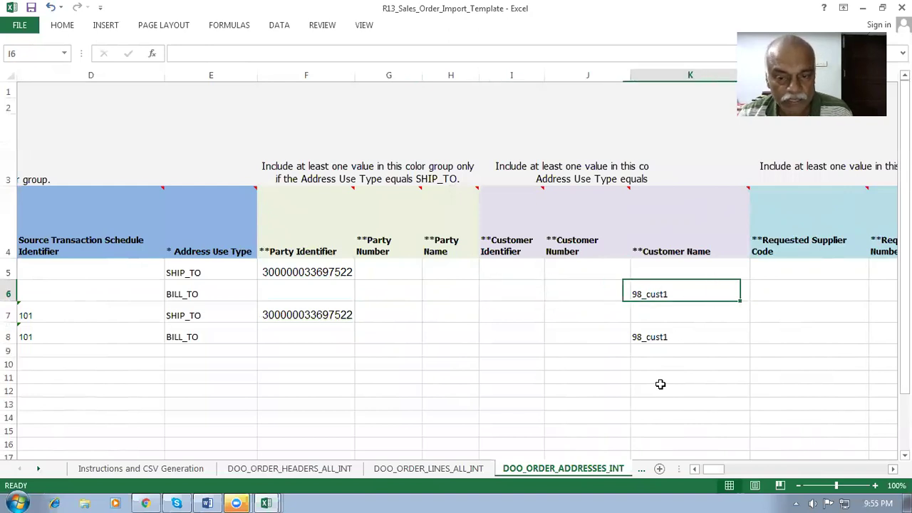
pyautogui.press('Right')
pyautogui.press('Right')
pyautogui.press('Right')
pyautogui.press('Right')
pyautogui.press('Right')
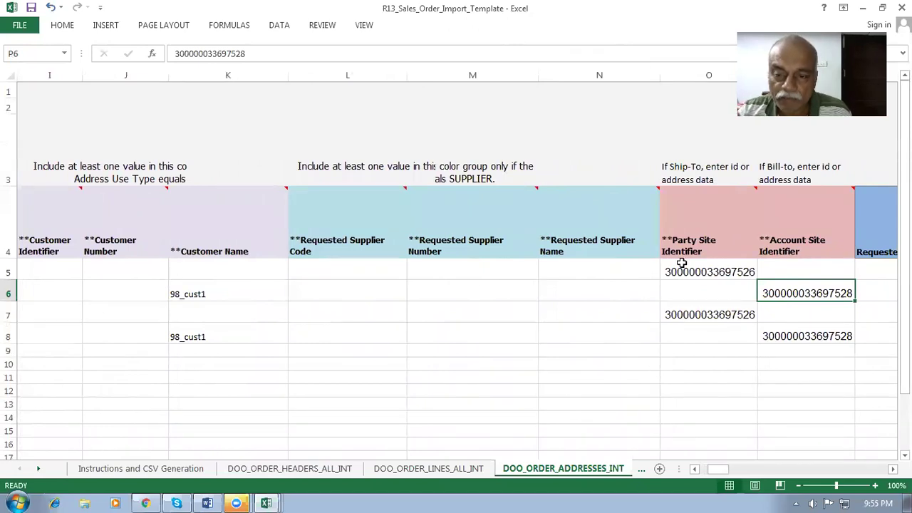
pyautogui.click(692, 303)
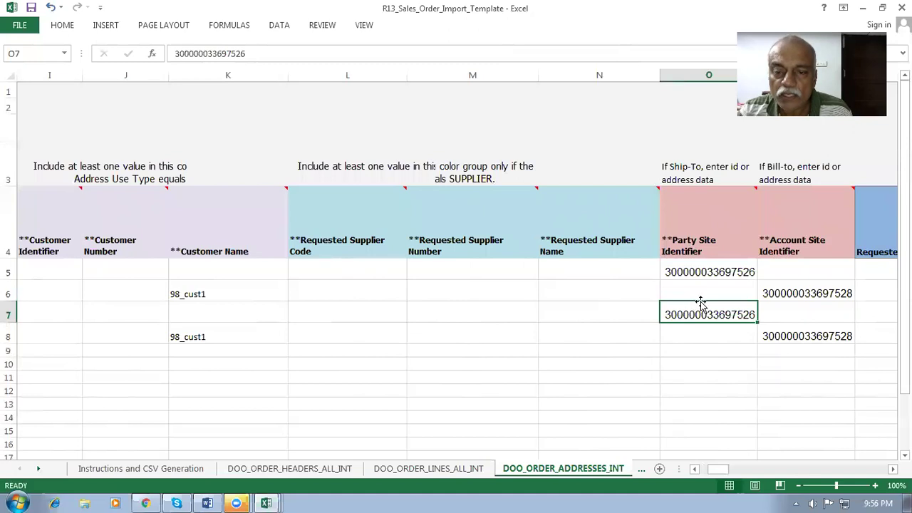
# - Check row 6's site identifier cells, read the Party Site Identifier header comment, and examine that column in both SHIP_TO rows
pyautogui.click(698, 295)
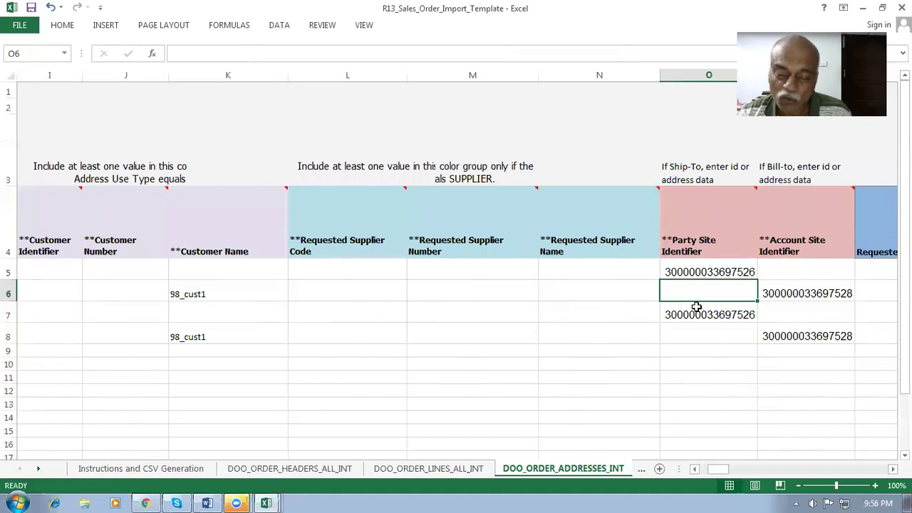
pyautogui.press('Right')
pyautogui.press('Right')
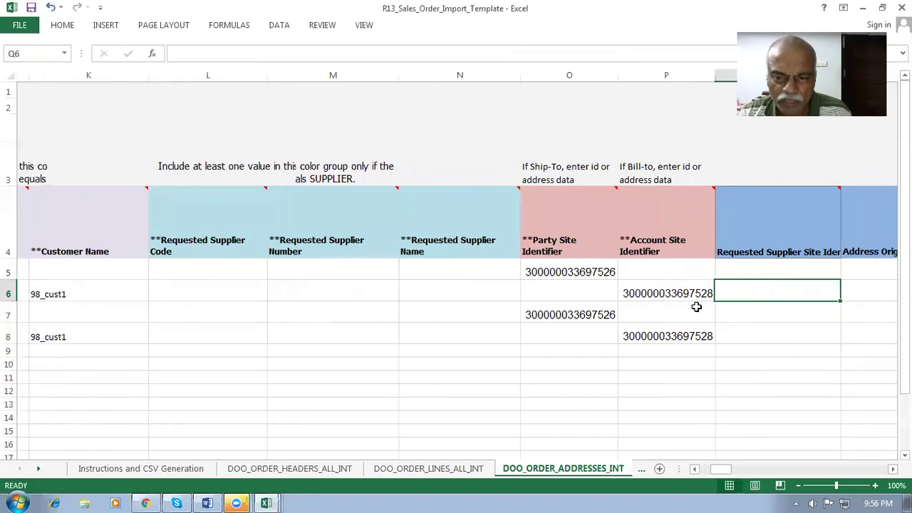
pyautogui.moveTo(543, 228)
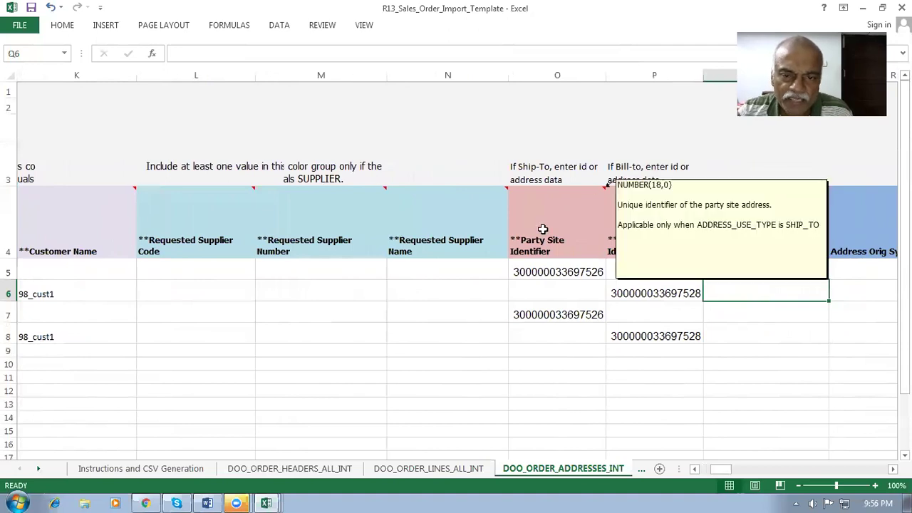
pyautogui.click(577, 272)
pyautogui.click(560, 314)
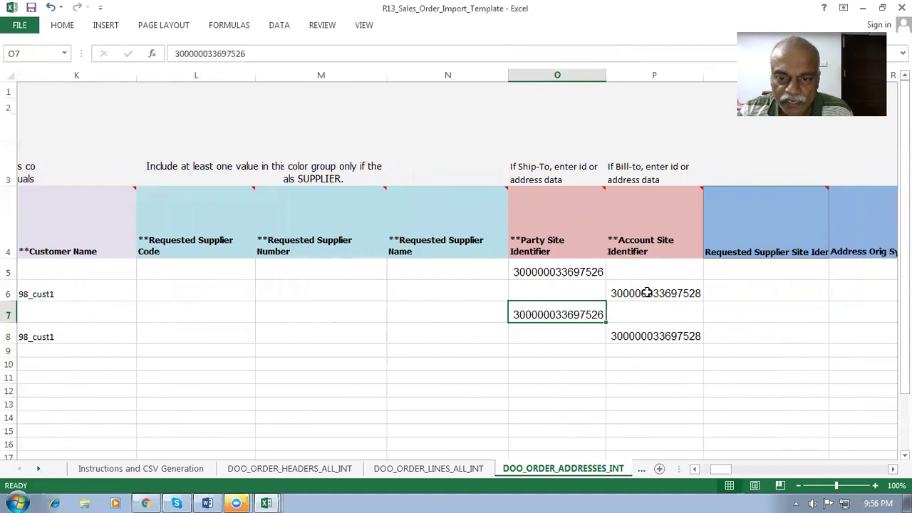
# - Examine the Account Site Identifier in both BILL_TO rows and compare its header with the Party Site Identifier header
pyautogui.click(644, 292)
pyautogui.click(632, 337)
pyautogui.click(662, 244)
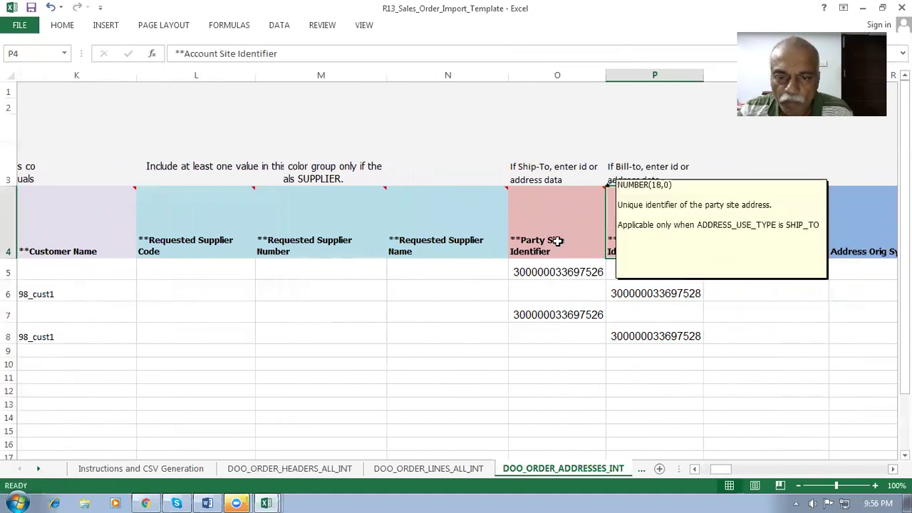
pyautogui.click(557, 242)
pyautogui.click(577, 290)
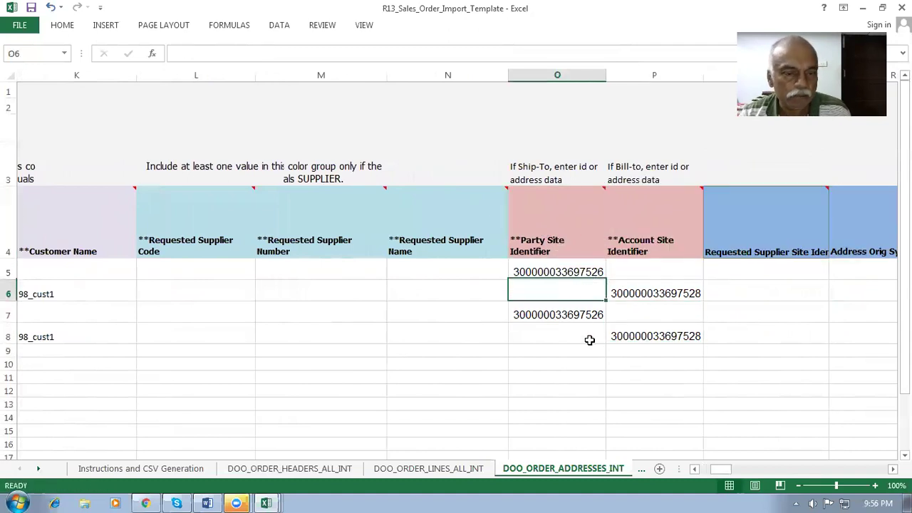
# - Look through row 6's remaining address columns past Party Contact Email, and return to the row's Source Transaction Identifier
pyautogui.press('Right')
pyautogui.press('Right')
pyautogui.press('Right')
pyautogui.press('Right')
pyautogui.press('Right')
pyautogui.press('Right')
pyautogui.press('Right')
pyautogui.press('Right')
pyautogui.press('Right')
pyautogui.press('Right')
pyautogui.press('Right')
pyautogui.press('Right')
pyautogui.press('Right')
pyautogui.press('Right')
pyautogui.press('Right')
pyautogui.press('Right')
pyautogui.press('Right')
pyautogui.press('Right')
pyautogui.press('Right')
pyautogui.press('Right')
pyautogui.press('Right')
pyautogui.press('Right')
pyautogui.press('Right')
pyautogui.press('Right')
pyautogui.press('Right')
pyautogui.press('Right')
pyautogui.press('Right')
pyautogui.press('Right')
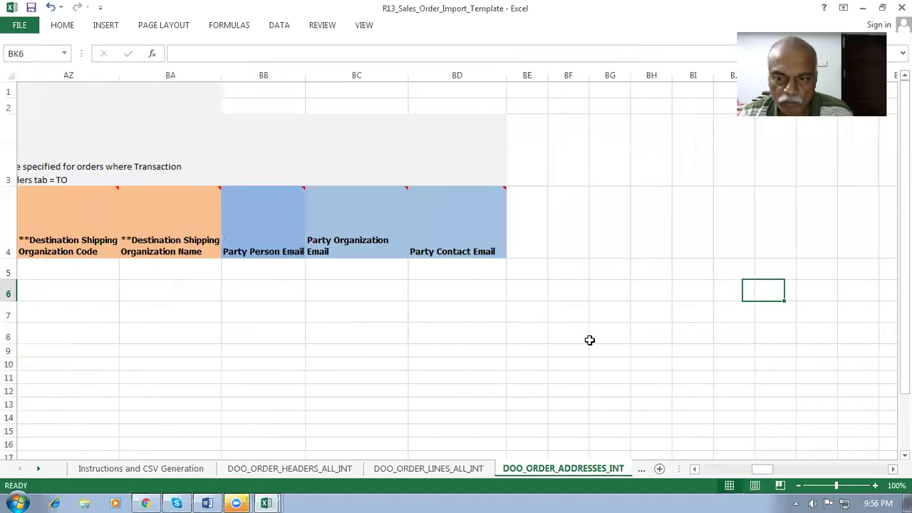
pyautogui.press('Right')
pyautogui.press('Right')
pyautogui.press('Right')
pyautogui.press('Right')
pyautogui.press('Right')
pyautogui.press('Home')
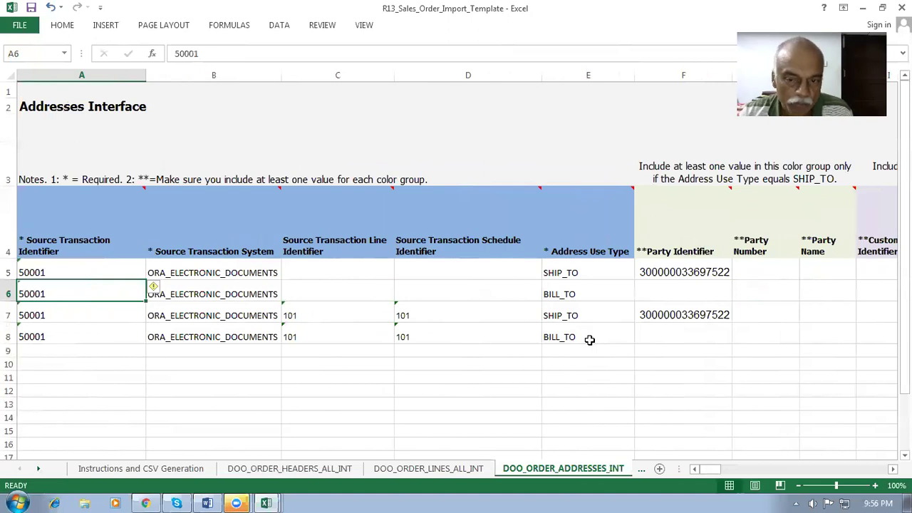
# - Review row 5 from Party Identifier to Account Site Identifier, and check the Account Site Identifier of row 6
pyautogui.click(662, 271)
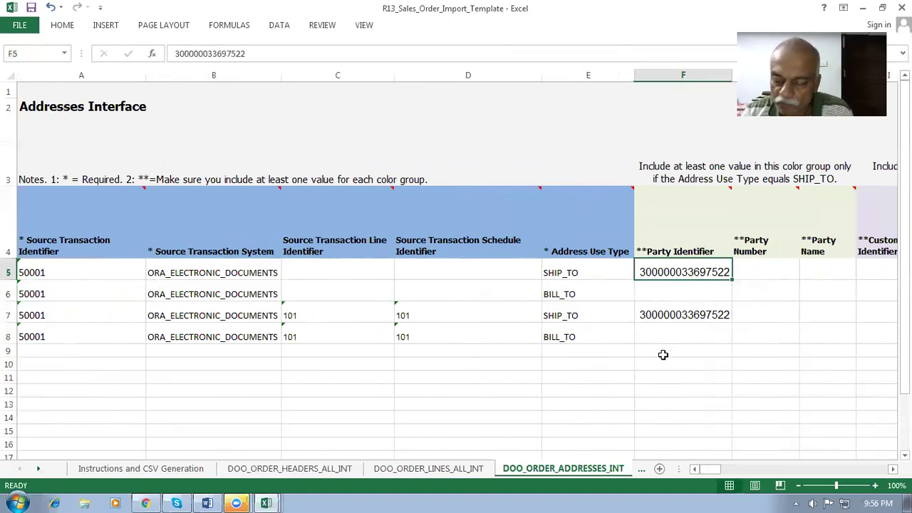
pyautogui.press('Right')
pyautogui.press('Right')
pyautogui.press('Right')
pyautogui.press('Right')
pyautogui.press('Right')
pyautogui.press('Right')
pyautogui.press('Right')
pyautogui.press('Right')
pyautogui.press('Right')
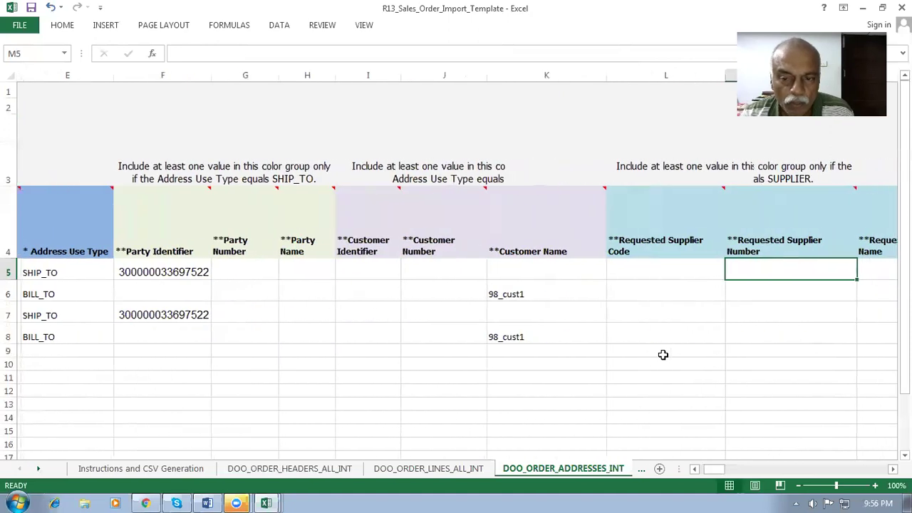
pyautogui.press('Right')
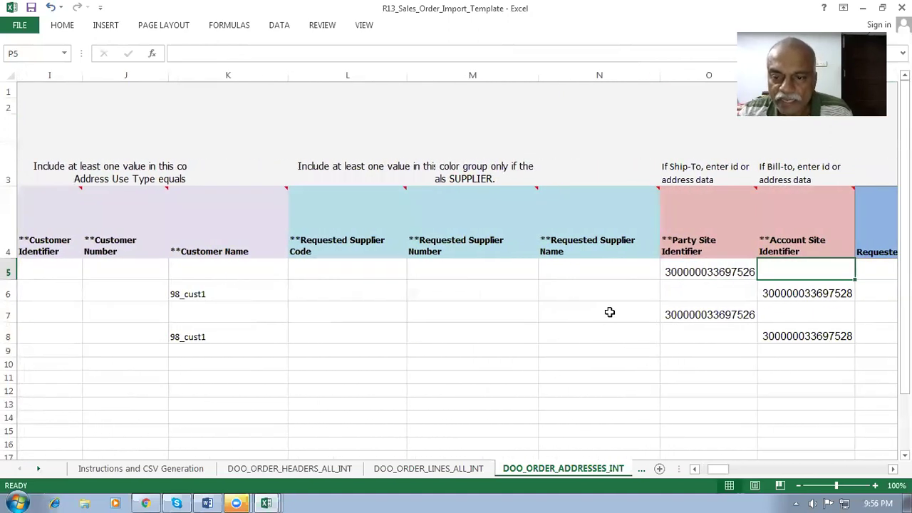
pyautogui.click(811, 300)
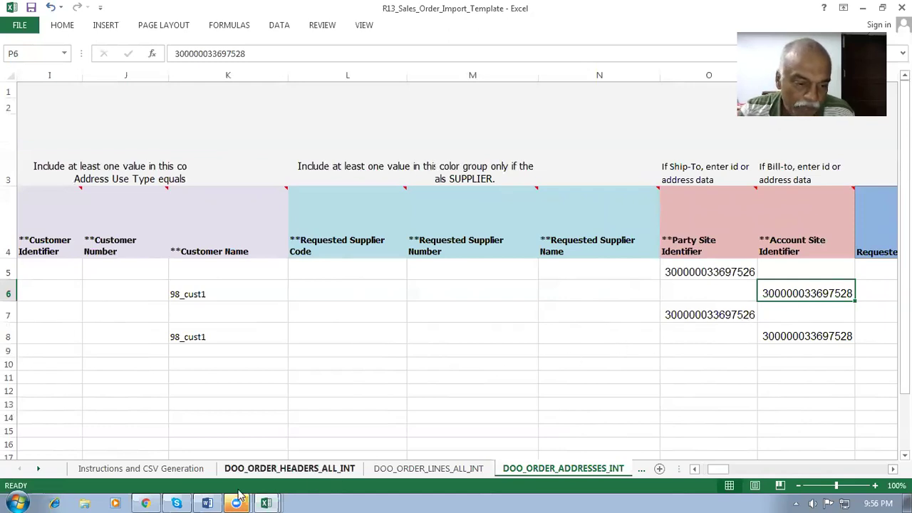
# - Switch to the Sales_Order_Import Word document and examine the table headings for Party identifier, Party Site identifier and Account Site identifier
pyautogui.click(207, 503)
pyautogui.click(437, 237)
pyautogui.scroll(-8, 467, 261)
pyautogui.scroll(-4, 469, 261)
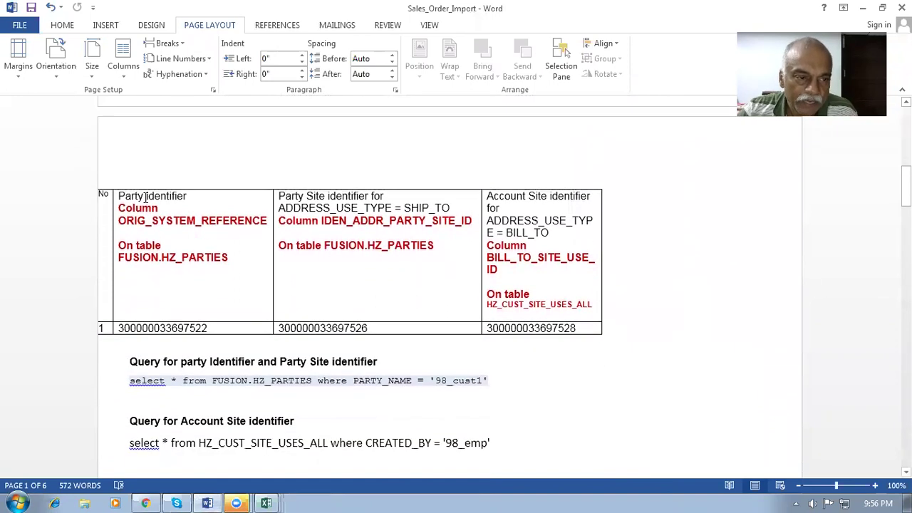
pyautogui.tripleClick(145, 198)
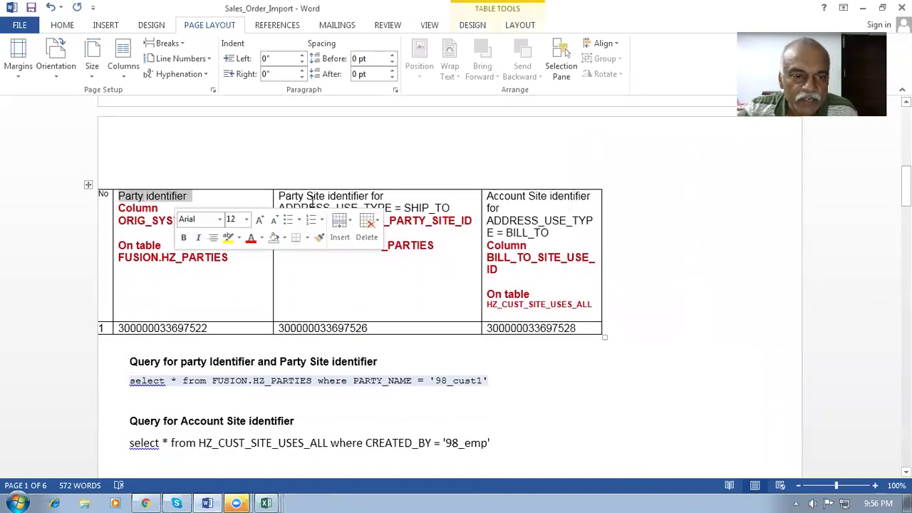
pyautogui.click(311, 200)
pyautogui.moveTo(293, 200); pyautogui.dragTo(371, 199)
pyautogui.moveTo(497, 196); pyautogui.dragTo(586, 205)
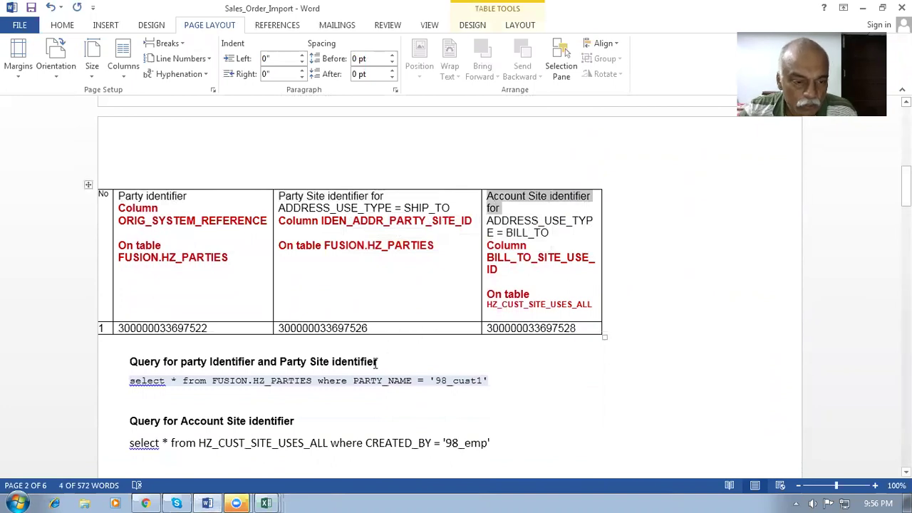
# - Examine the query for party and party site identifiers on FUSION.HZ_PARTIES and the heading of the Account Site identifier query
pyautogui.scroll(-2, 315, 407)
pyautogui.click(108, 324)
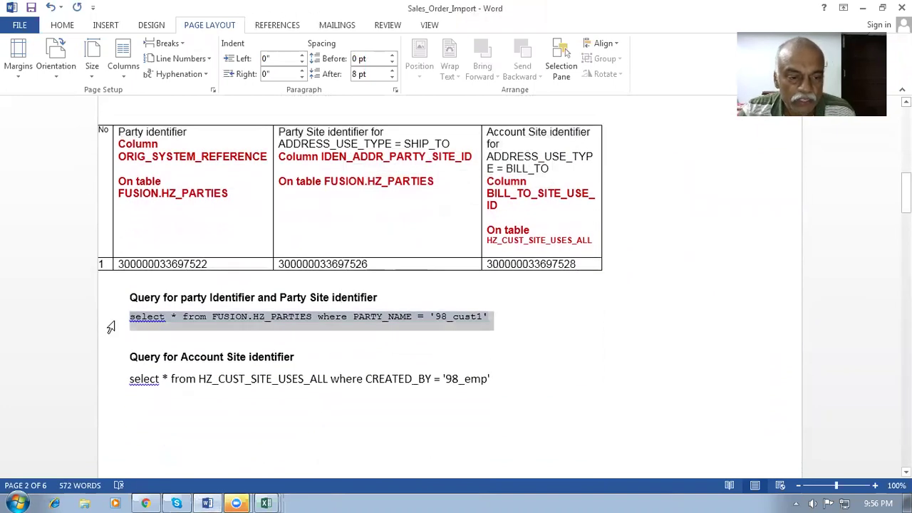
pyautogui.click(255, 339)
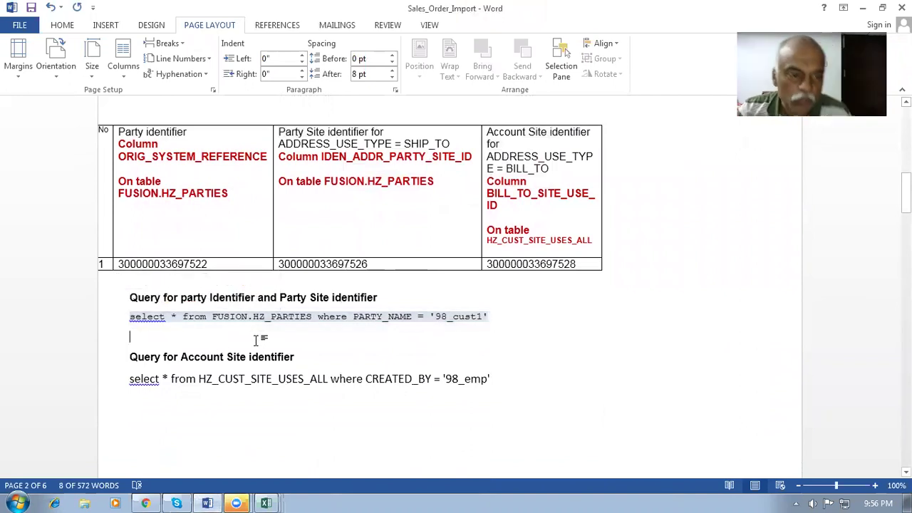
pyautogui.doubleClick(193, 299)
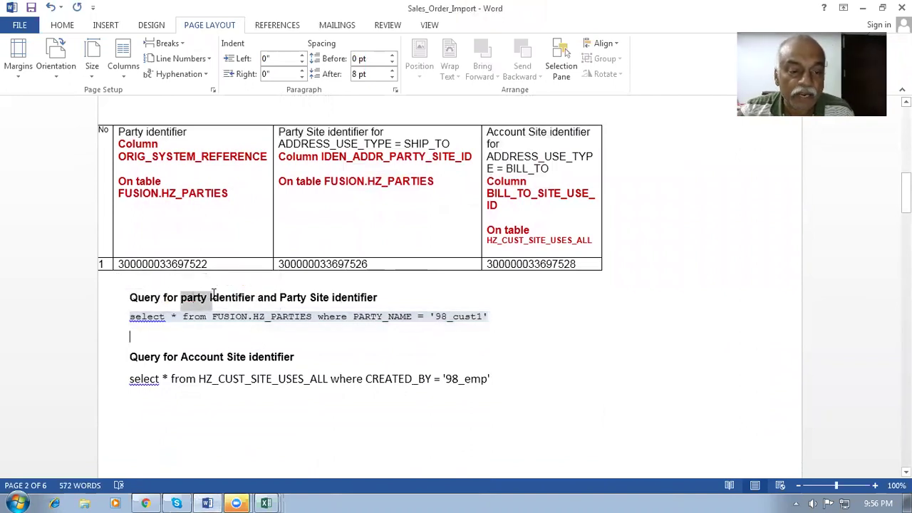
pyautogui.moveTo(304, 297); pyautogui.dragTo(376, 299)
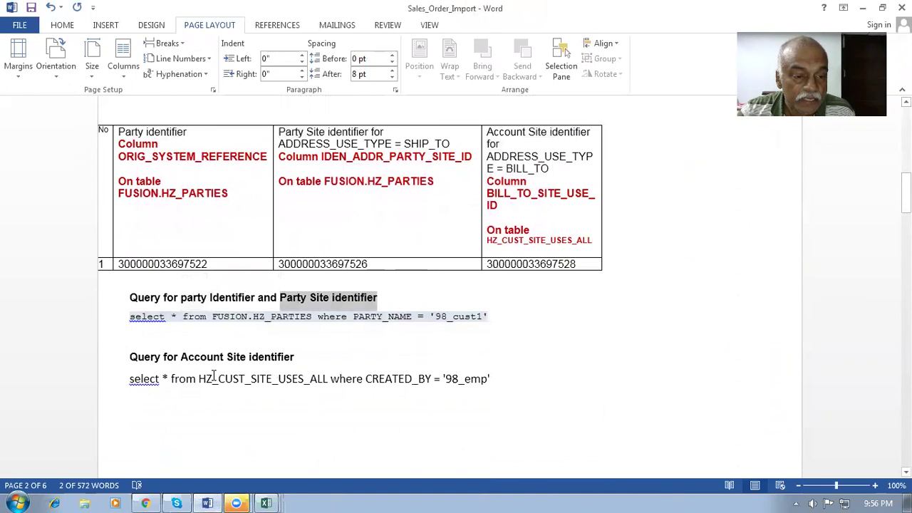
pyautogui.moveTo(182, 356); pyautogui.dragTo(296, 354)
pyautogui.click(277, 406)
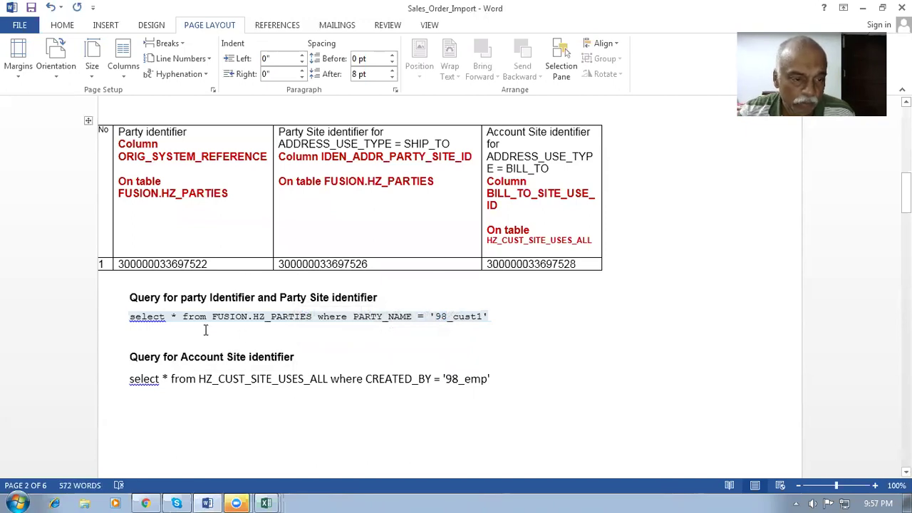
# - Select the FUSION.HZ_PARTIES query line and switch to the Oracle Cloud home page in Chrome
pyautogui.click(99, 322)
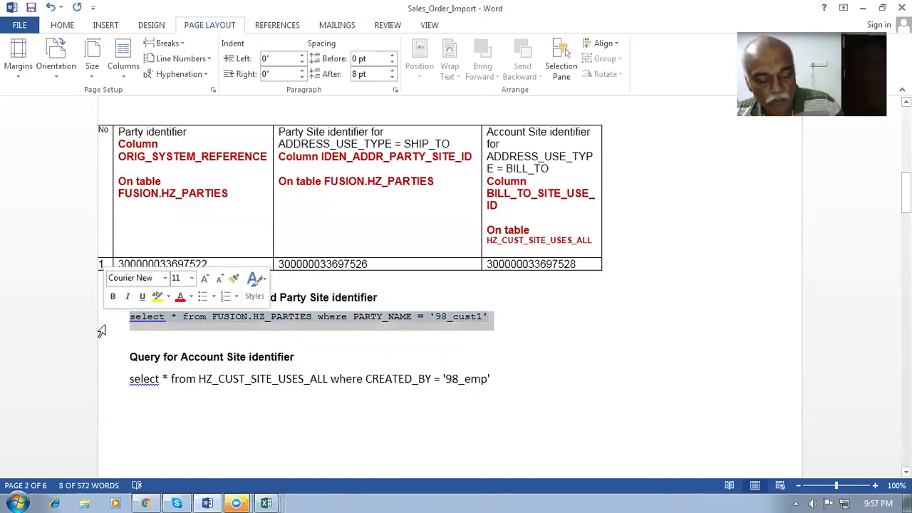
pyautogui.click(147, 502)
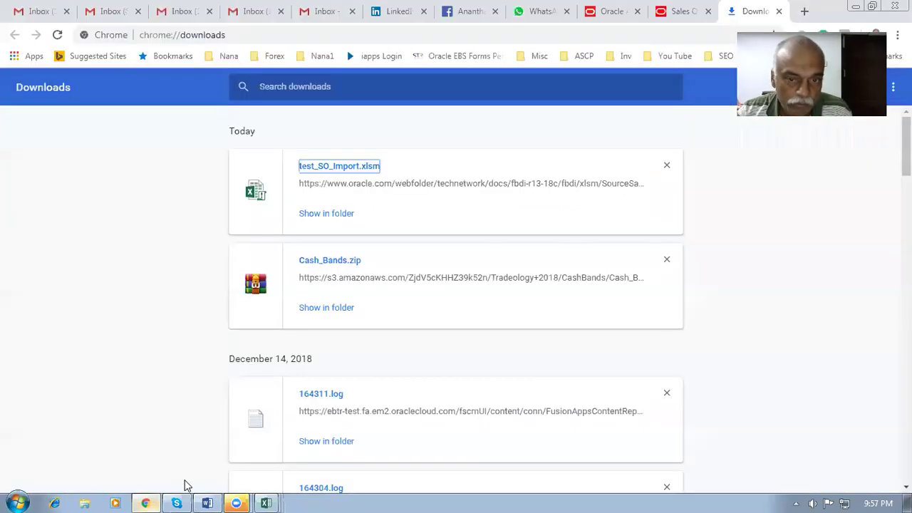
pyautogui.click(684, 15)
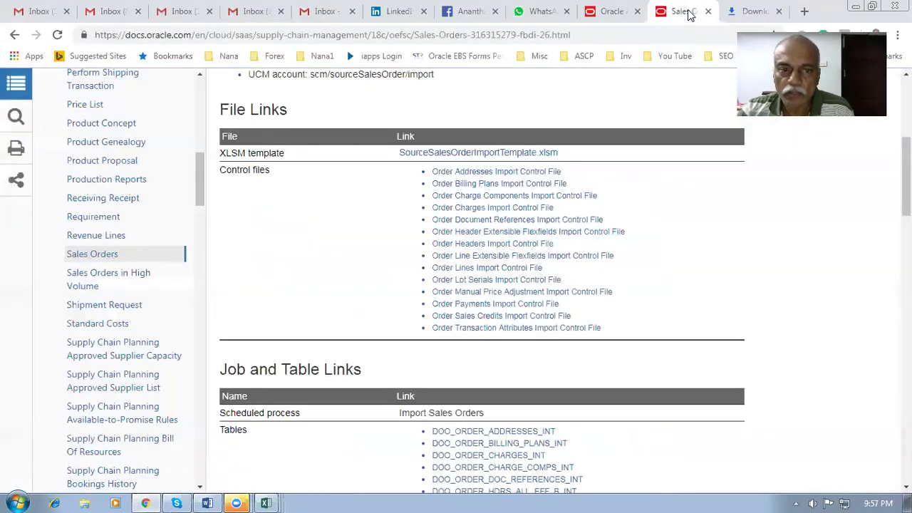
pyautogui.click(612, 13)
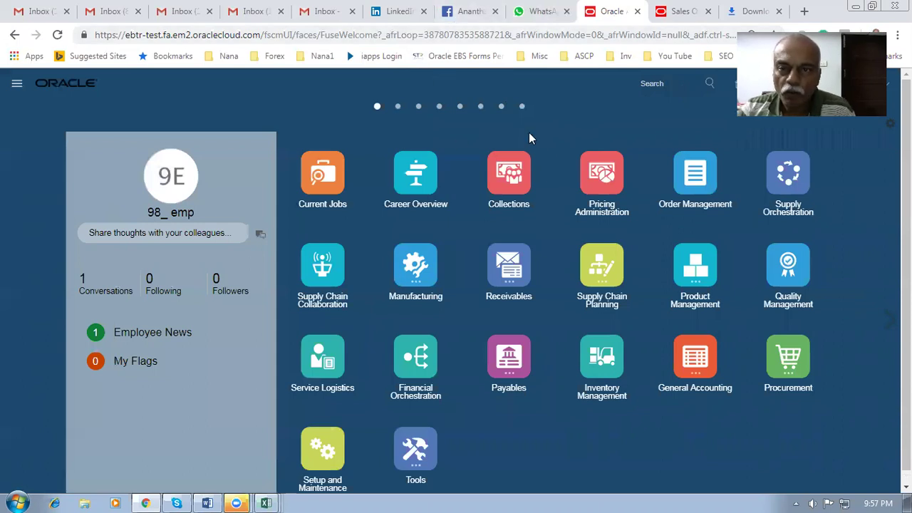
# - Open the Reports and Analytics work area from the additional Tools entries of the Navigator
pyautogui.click(18, 84)
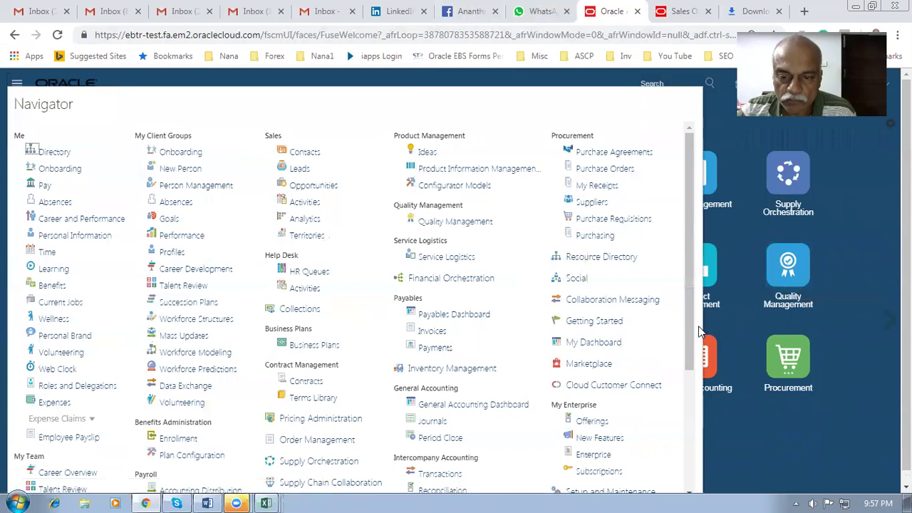
pyautogui.scroll(-1, 691, 363)
pyautogui.scroll(-2, 691, 364)
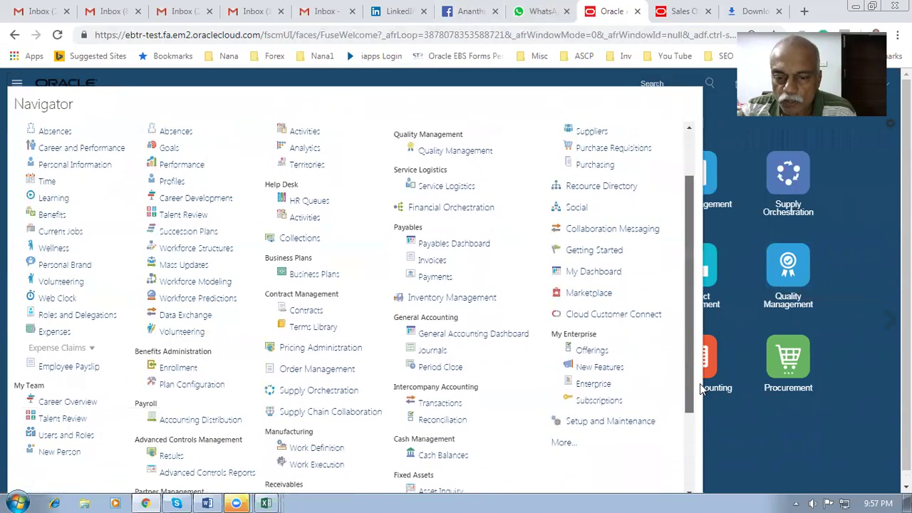
pyautogui.click(563, 442)
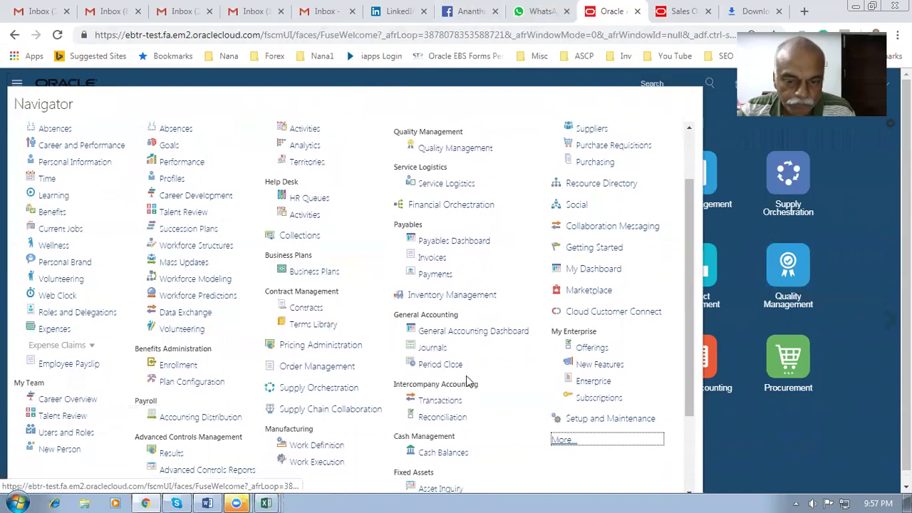
pyautogui.click(562, 442)
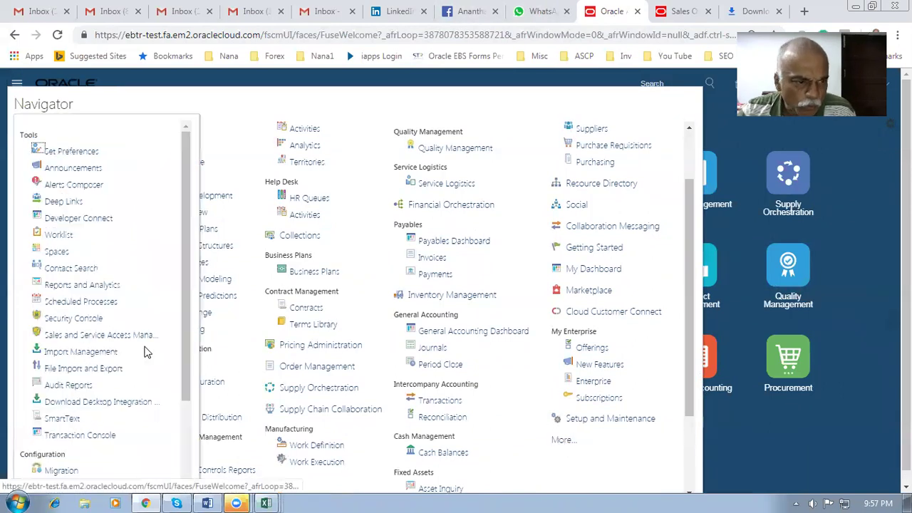
pyautogui.click(84, 287)
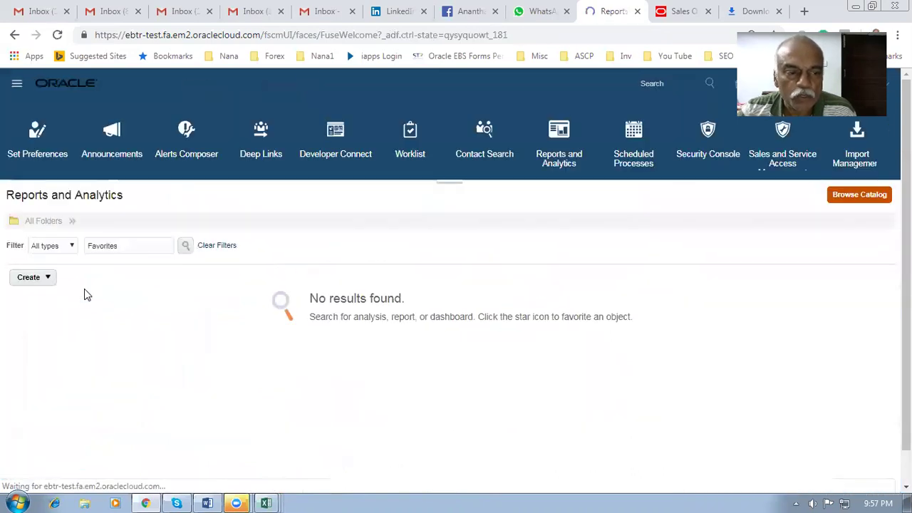
# - Open the Business Intelligence catalog from Reports and Analytics and bring its page to the front
pyautogui.click(862, 199)
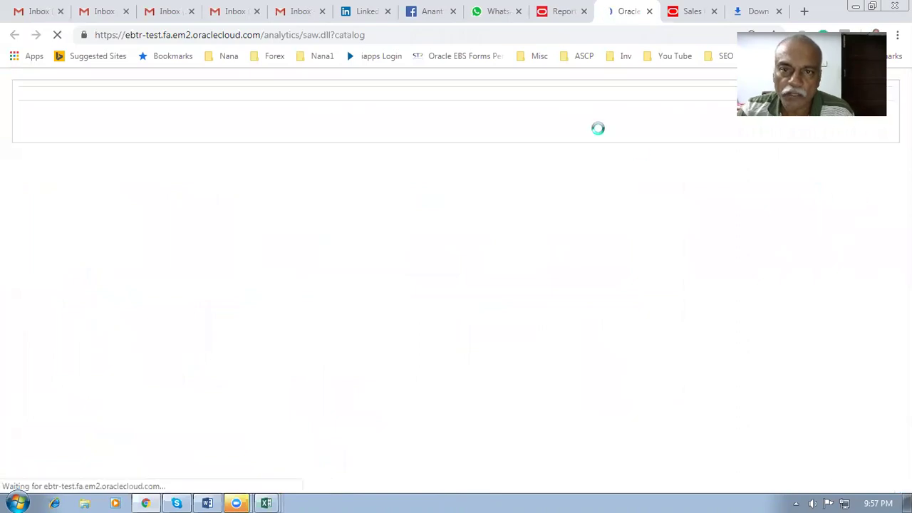
pyautogui.click(564, 13)
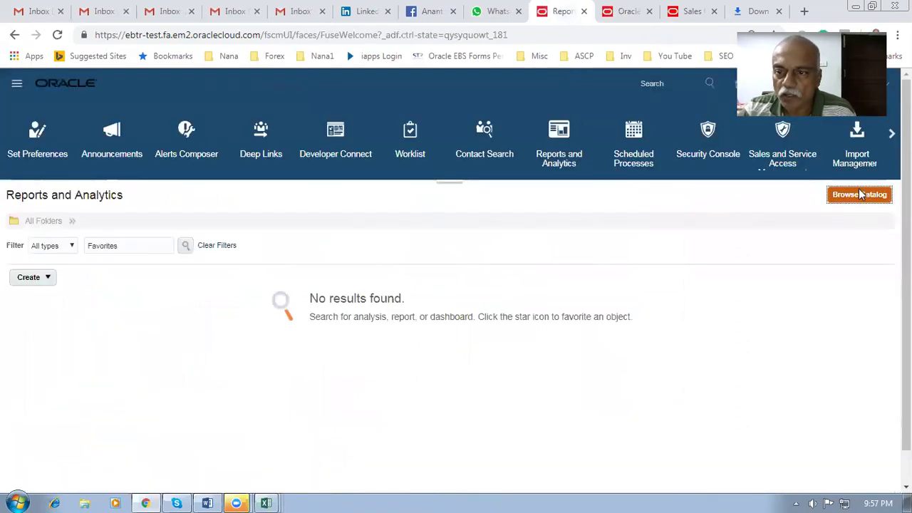
pyautogui.click(628, 13)
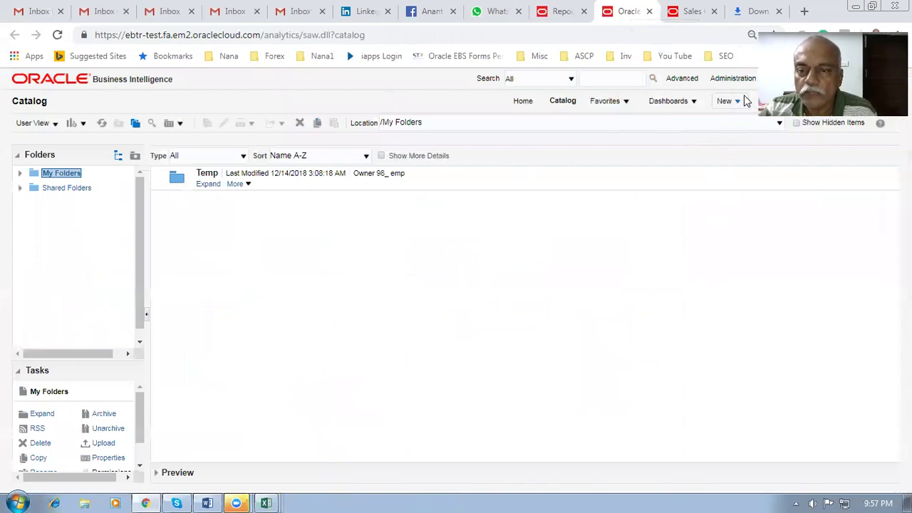
# - Create a data model and start a SQL Query data set named test 1 on the ApplicationDB_FSCM (Default) data source
pyautogui.click(741, 101)
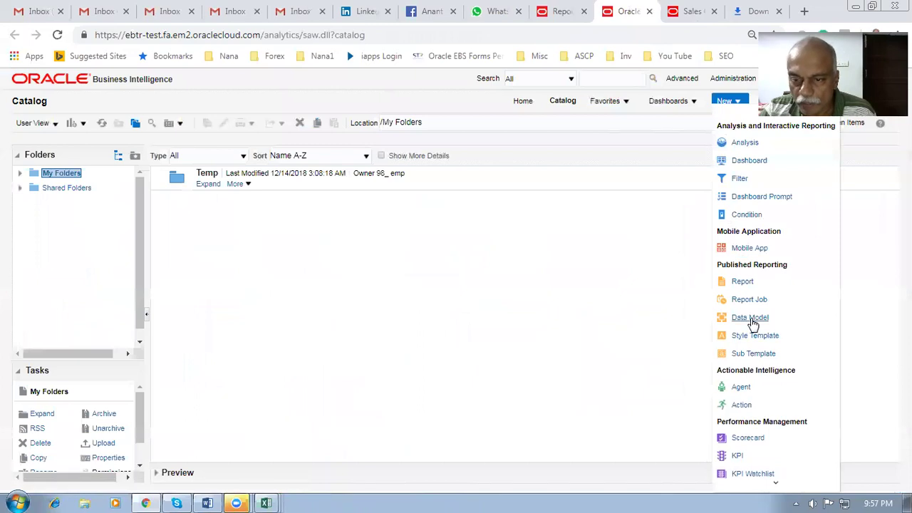
pyautogui.click(751, 317)
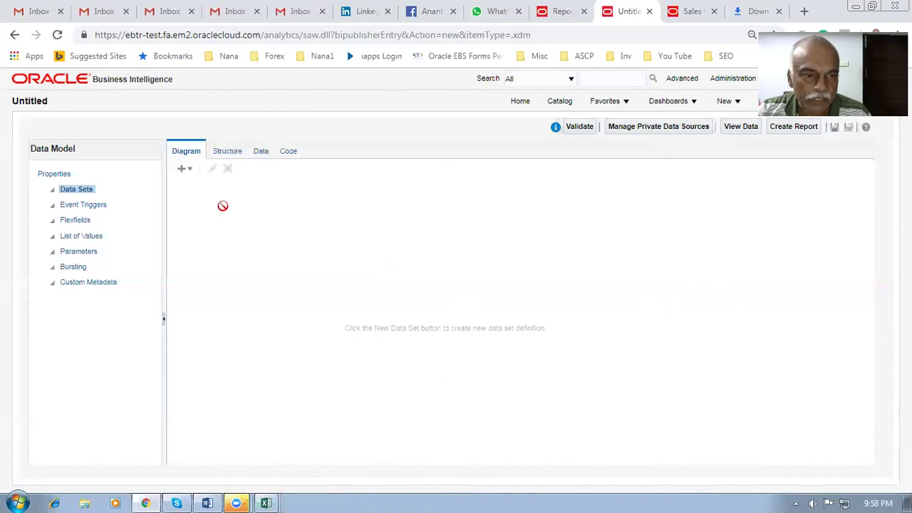
pyautogui.click(190, 171)
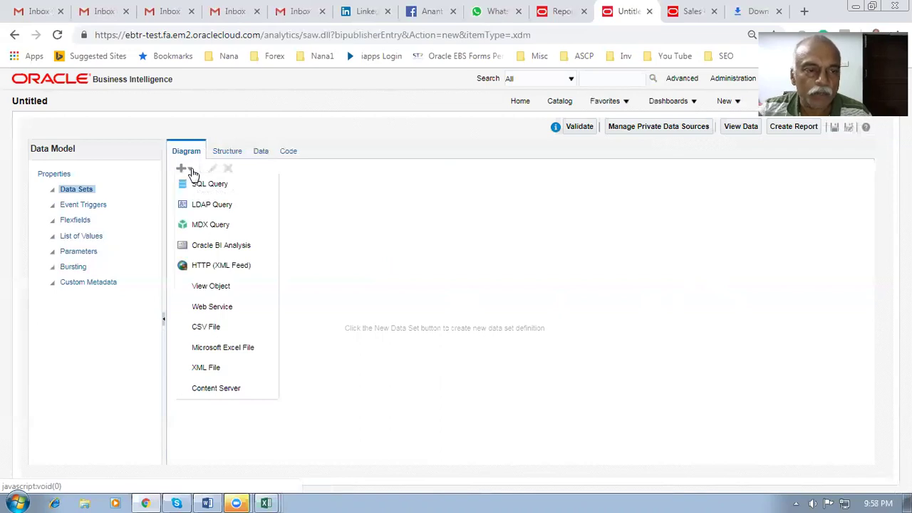
pyautogui.click(205, 185)
pyautogui.click(419, 199)
pyautogui.write('test 1')
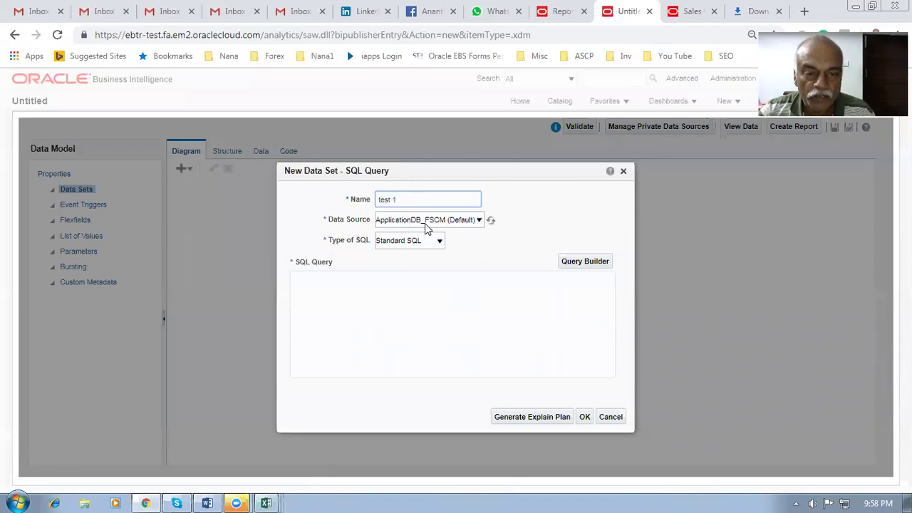
pyautogui.click(426, 224)
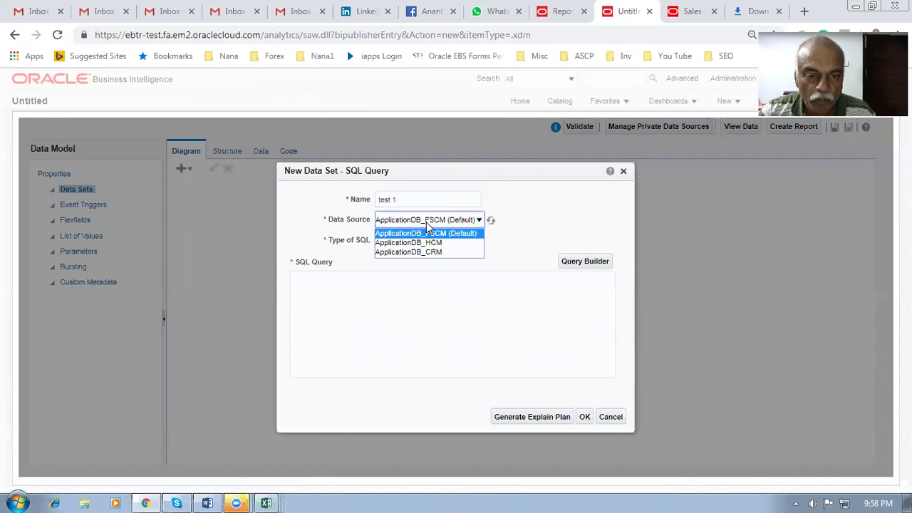
pyautogui.click(426, 228)
# - Enter select * from FUSION.HZ_PARTIES where PARTY_NAME = '98_cust1' as the SQL query and save the data set
pyautogui.click(376, 305)
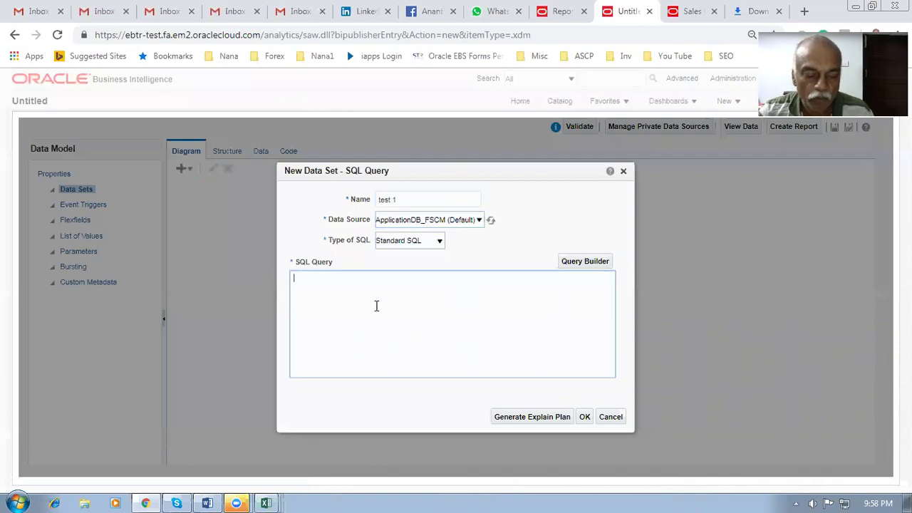
pyautogui.hotkey('alt', 'Tab')
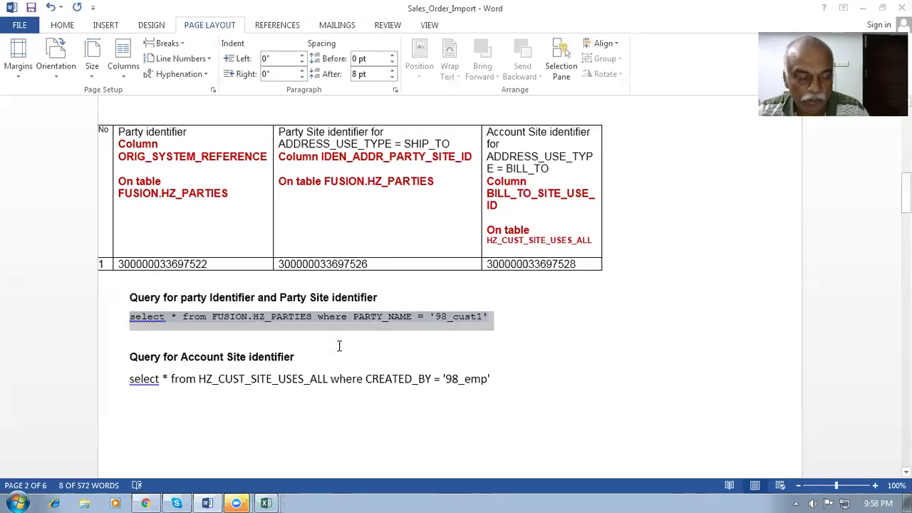
pyautogui.hotkey('alt', 'Tab')
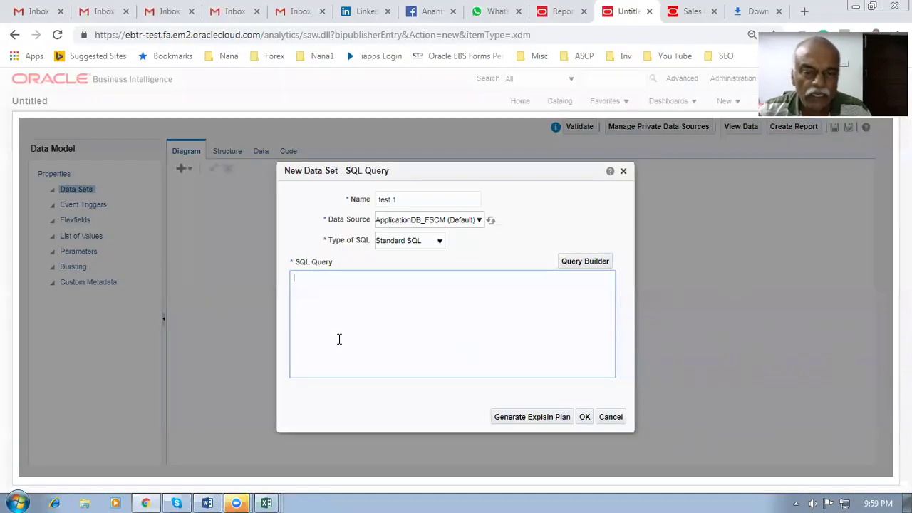
pyautogui.write("select * from FUSION.HZ_PARTIES where PARTY_NAME = '98_cust1'")
pyautogui.click(585, 416)
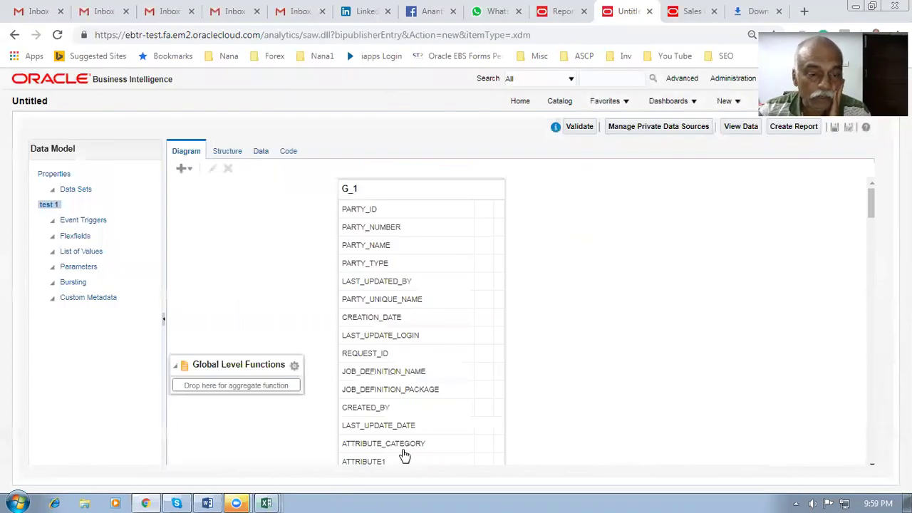
# - View the data returned by the test 1 data set as a table and mark the PARTY_ID value
pyautogui.click(413, 185)
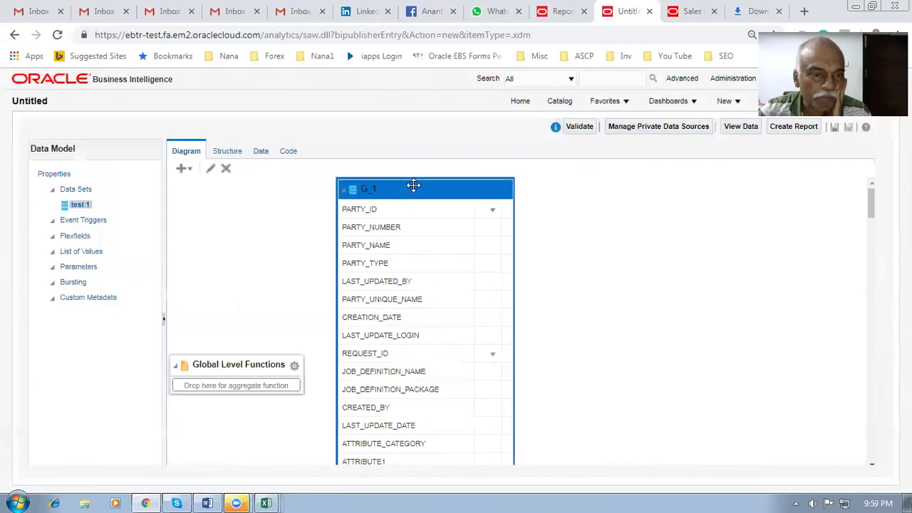
pyautogui.click(259, 152)
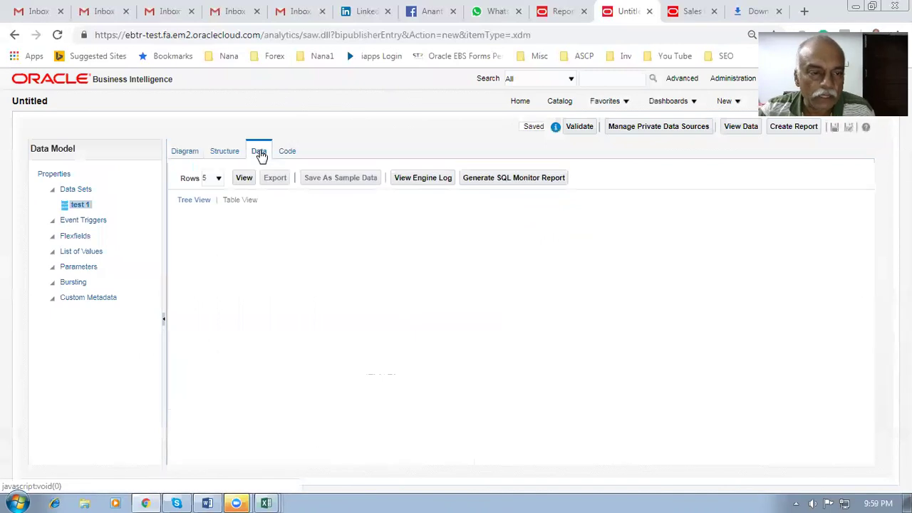
pyautogui.click(244, 178)
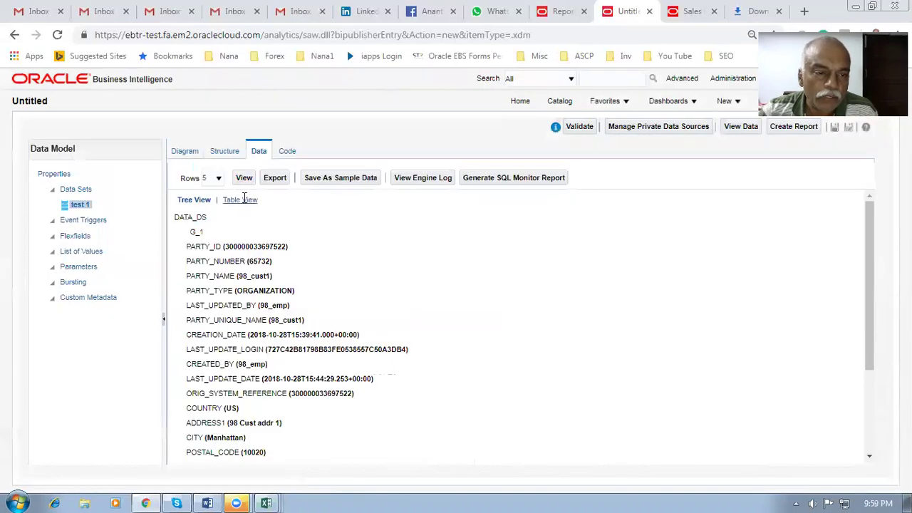
pyautogui.click(244, 200)
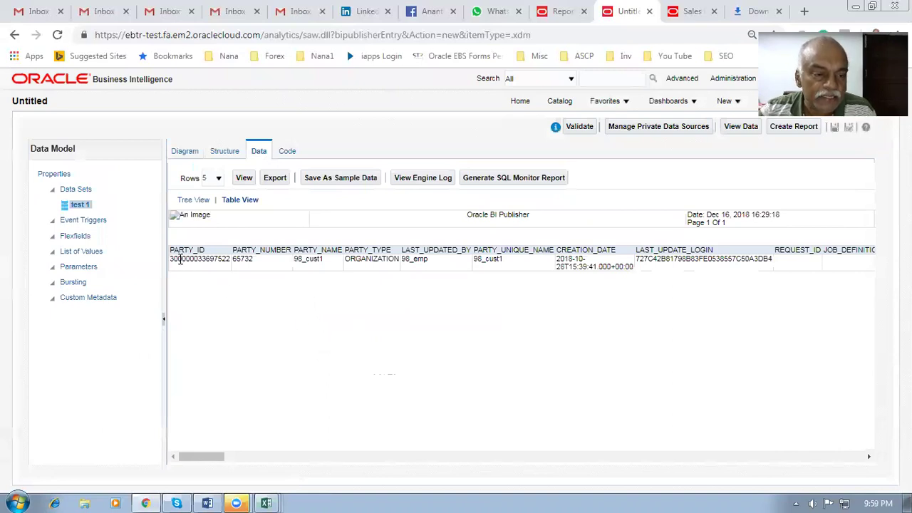
pyautogui.moveTo(172, 259); pyautogui.dragTo(233, 262)
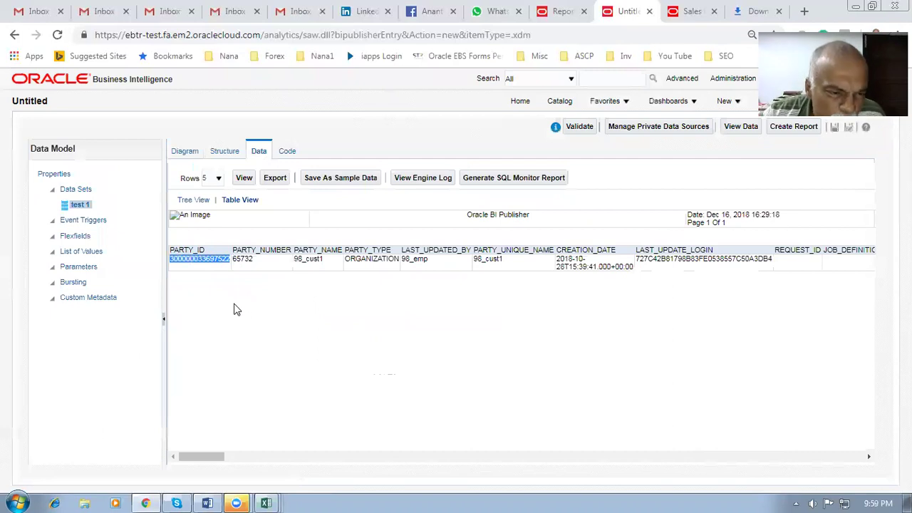
# - Switch to the sales order import template in Excel and go to the top of the DOO_ORDER_HEADERS_ALL_INT sheet
pyautogui.click(213, 284)
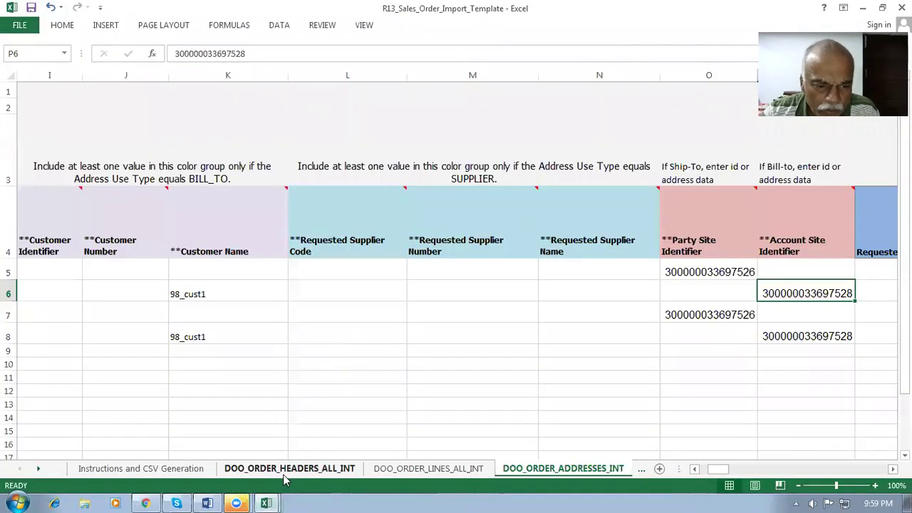
pyautogui.click(239, 470)
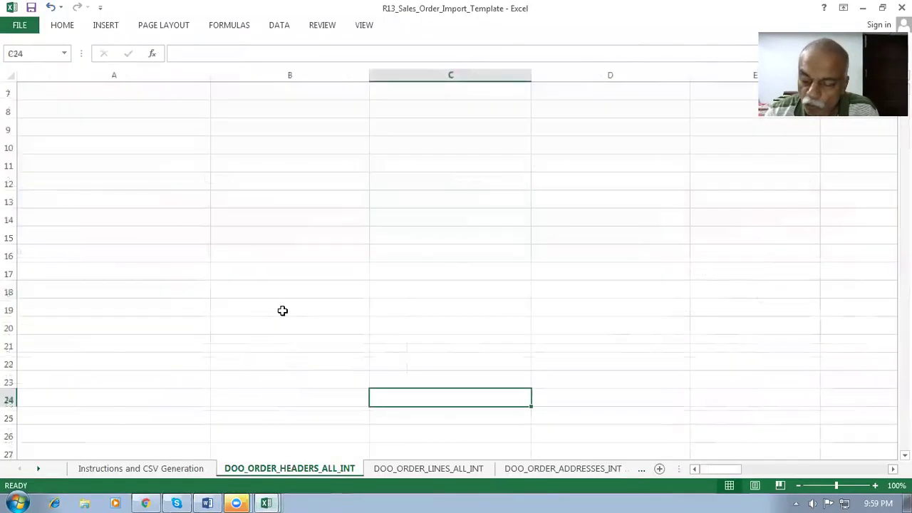
pyautogui.press('Up')
pyautogui.press('Up')
pyautogui.press('Up')
pyautogui.press('Up')
pyautogui.press('Up')
pyautogui.press('Up')
pyautogui.press('Up')
pyautogui.press('Up')
pyautogui.press('Up')
pyautogui.press('Up')
pyautogui.press('Up')
pyautogui.press('Up')
pyautogui.press('Up')
pyautogui.press('Up')
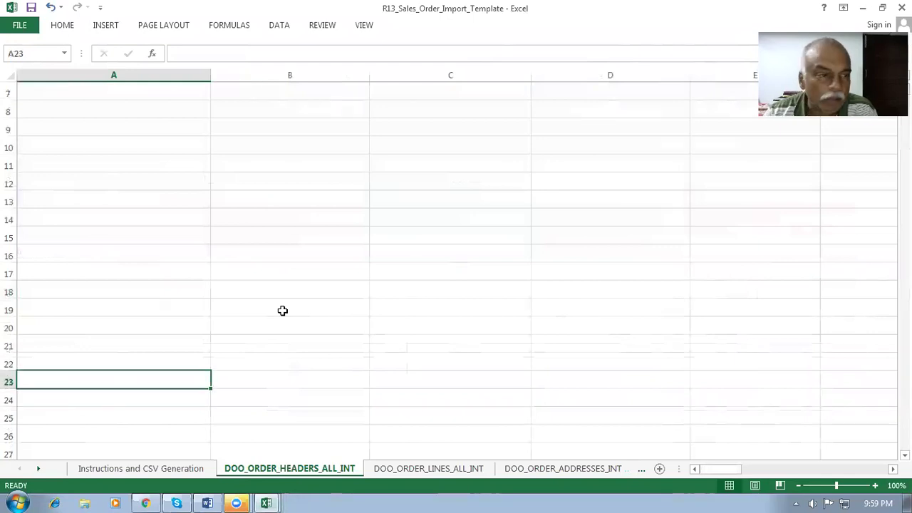
pyautogui.press('Up')
pyautogui.press('Up')
pyautogui.press('Up')
pyautogui.press('Up')
pyautogui.press('Up')
pyautogui.press('Up')
pyautogui.press('Up')
pyautogui.press('Up')
pyautogui.press('Up')
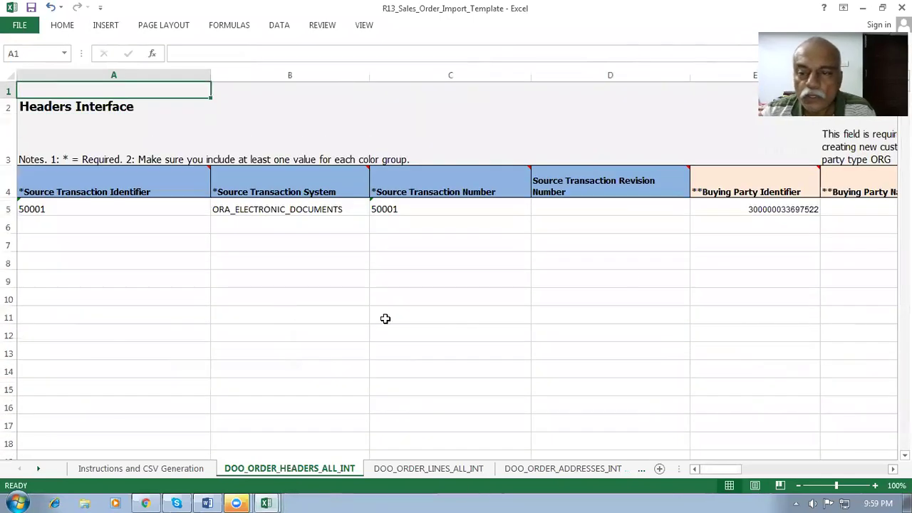
# - Examine the Buying Party Identifier in cell E5 and the adjacent Buying Party Name field on the headers sheet
pyautogui.click(730, 207)
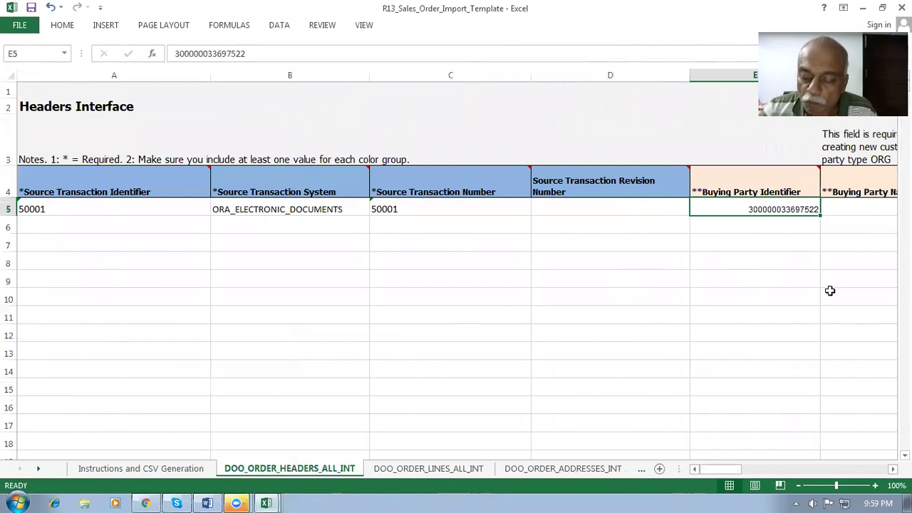
pyautogui.press('Right')
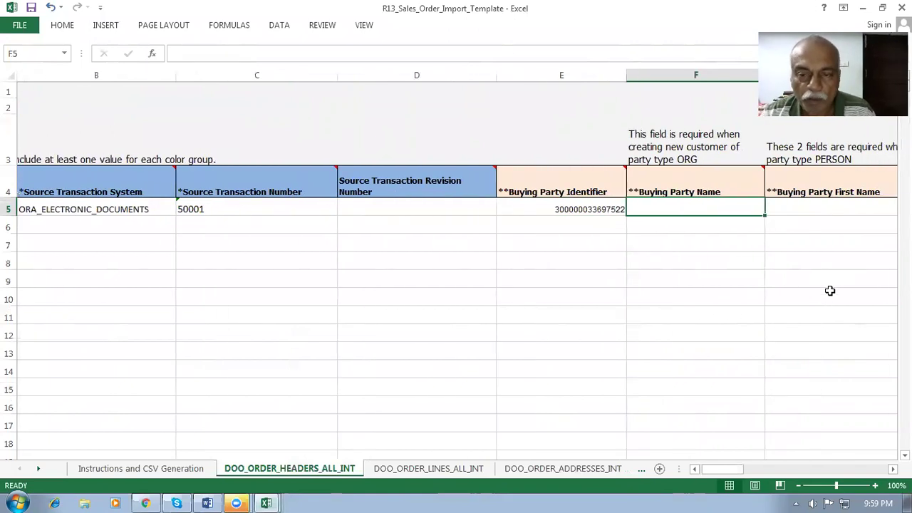
pyautogui.press('Left')
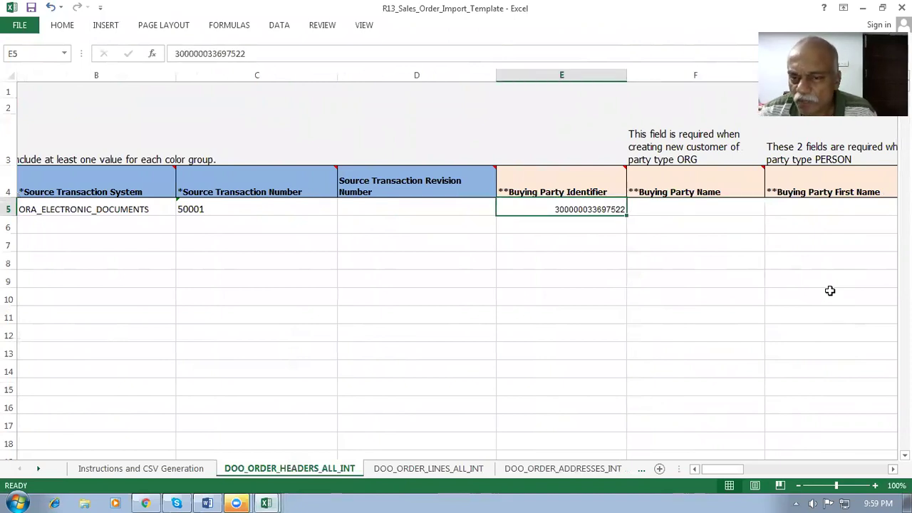
pyautogui.press('Right')
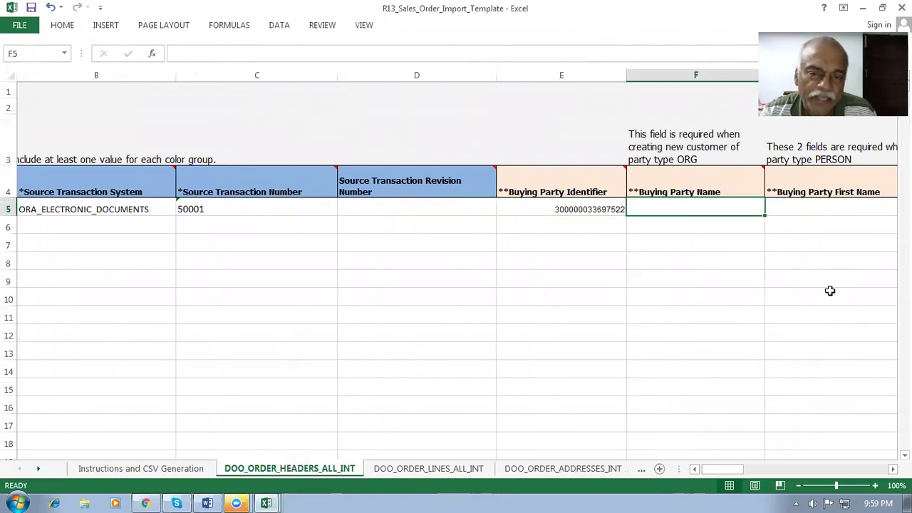
pyautogui.press('Left')
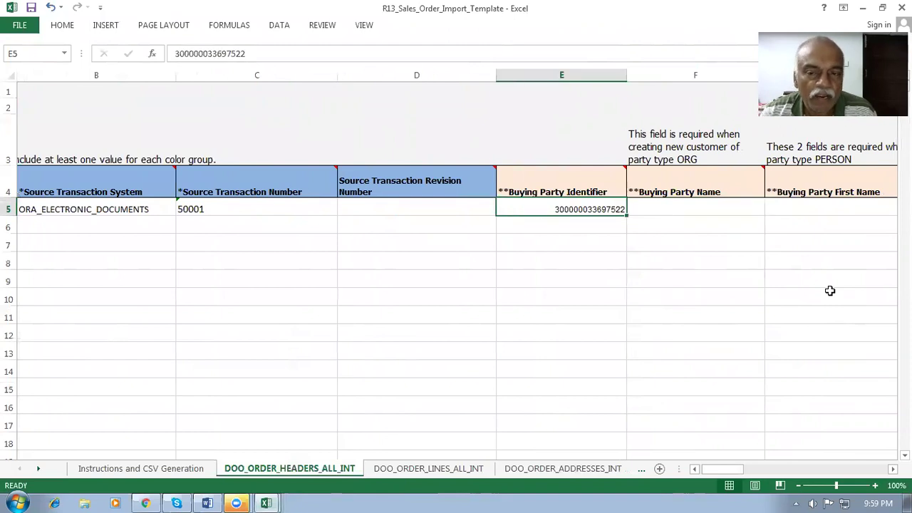
pyautogui.press('Right')
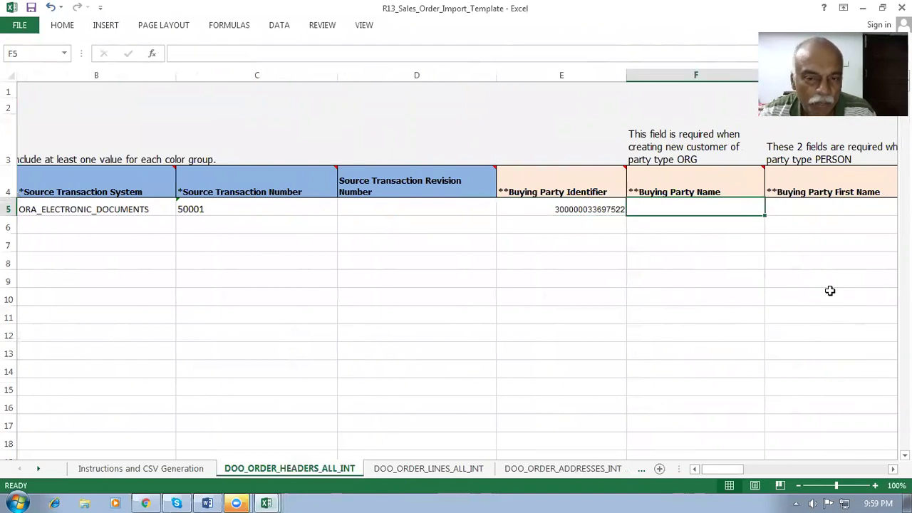
pyautogui.press('Left')
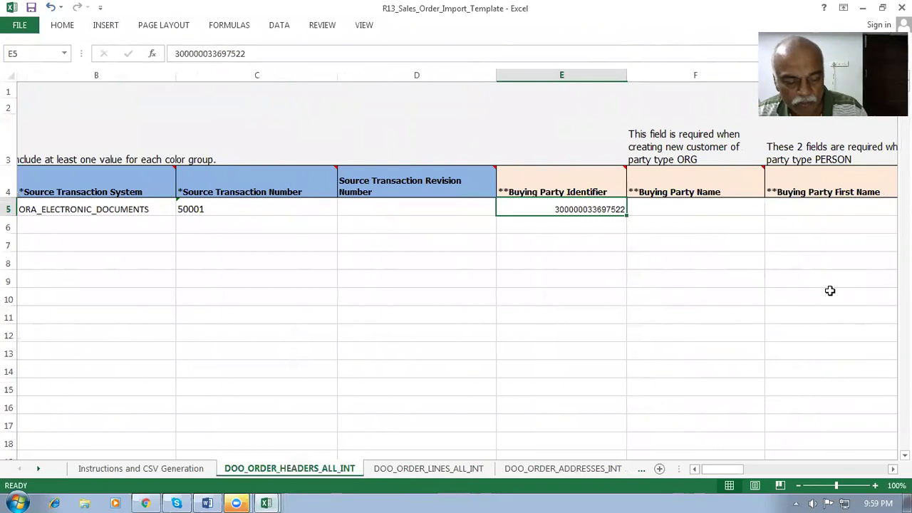
# - Switch to the Sales_Order_Import document in Word and highlight the Party identifier heading and its ORIG_SYSTEM_REFERENCE column name
pyautogui.hotkey('alt', 'Tab')
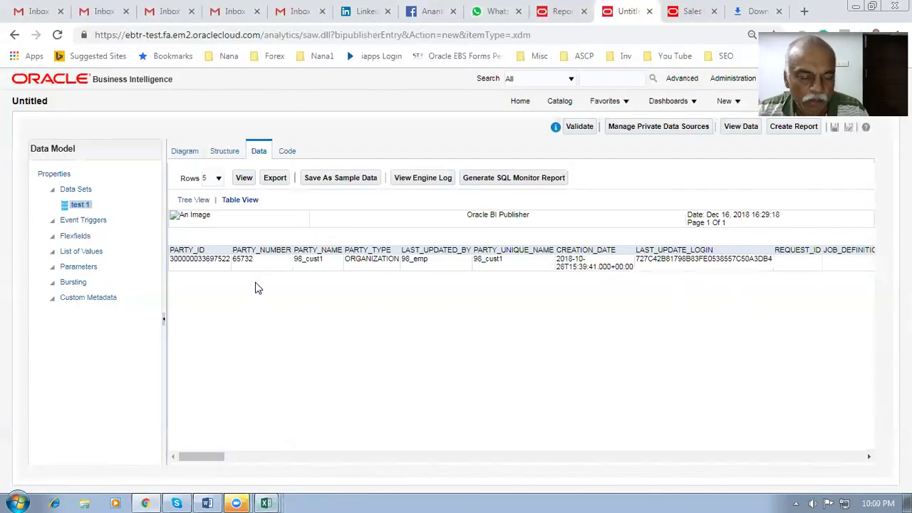
pyautogui.hotkey('alt', 'Tab')
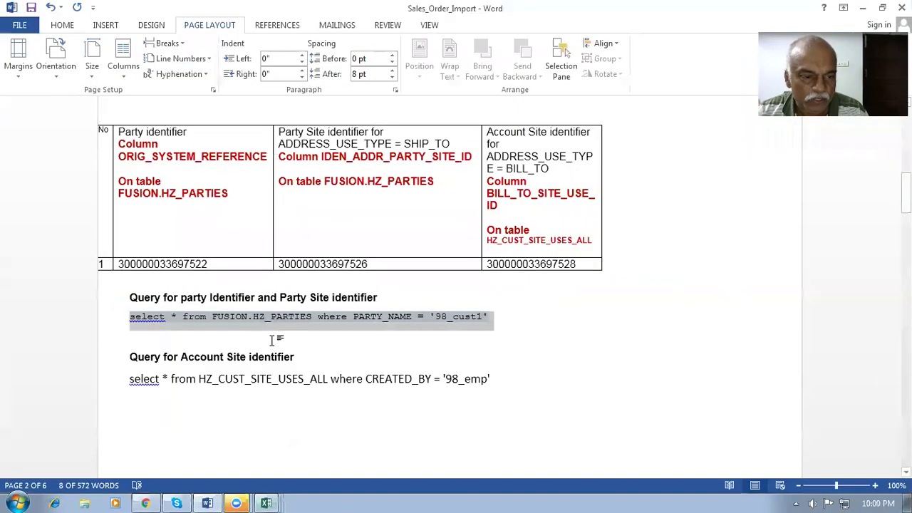
pyautogui.click(272, 341)
pyautogui.scroll(1, 263, 332)
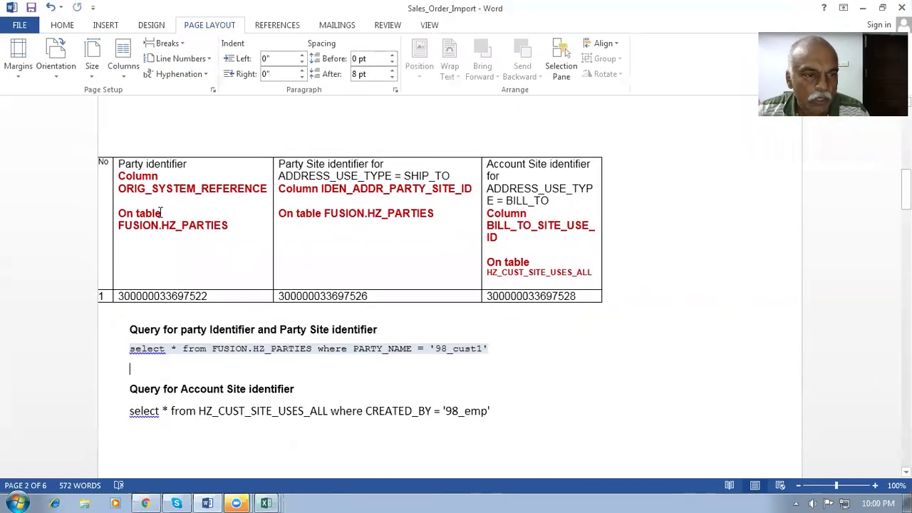
pyautogui.doubleClick(129, 189)
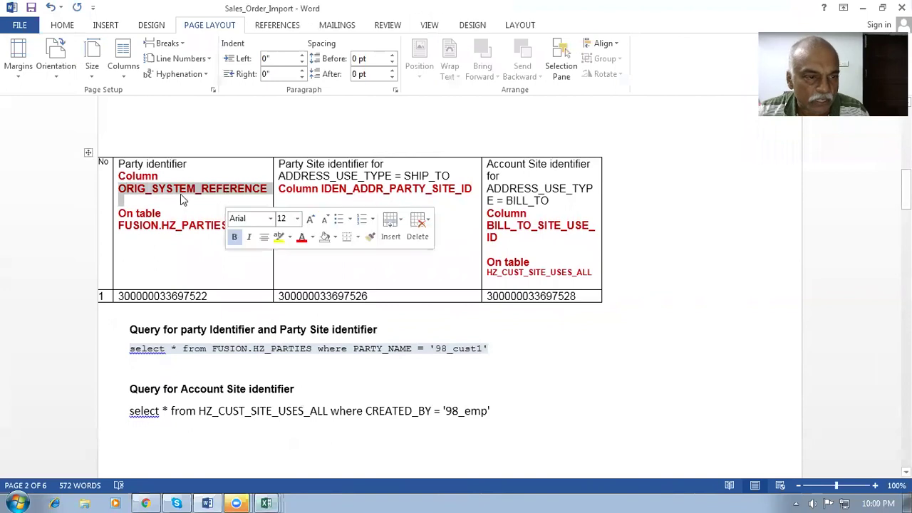
pyautogui.moveTo(128, 160); pyautogui.dragTo(174, 164)
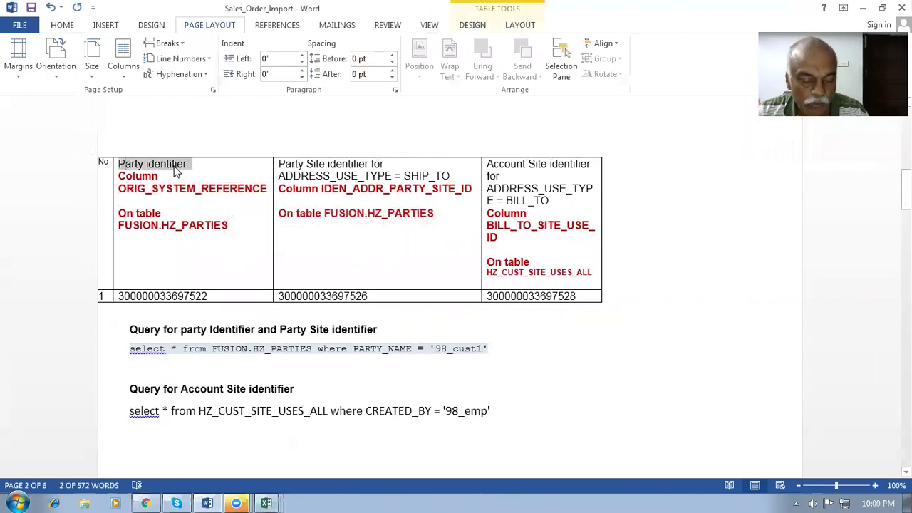
# - Compare the query result table in Chrome with the Word document's Party identifier entry, marking ORIG_SYSTEM_REFERENCE, and return to the results
pyautogui.hotkey('alt', 'Tab')
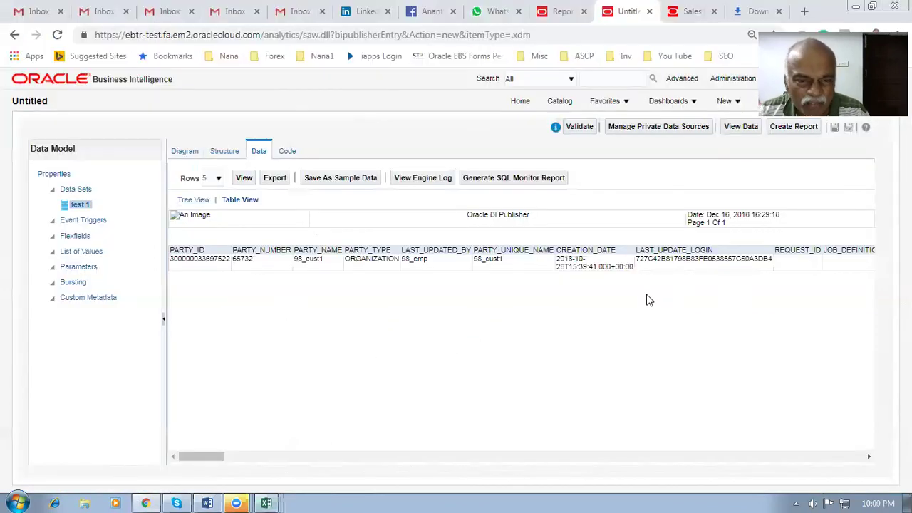
pyautogui.hotkey('alt', 'Tab')
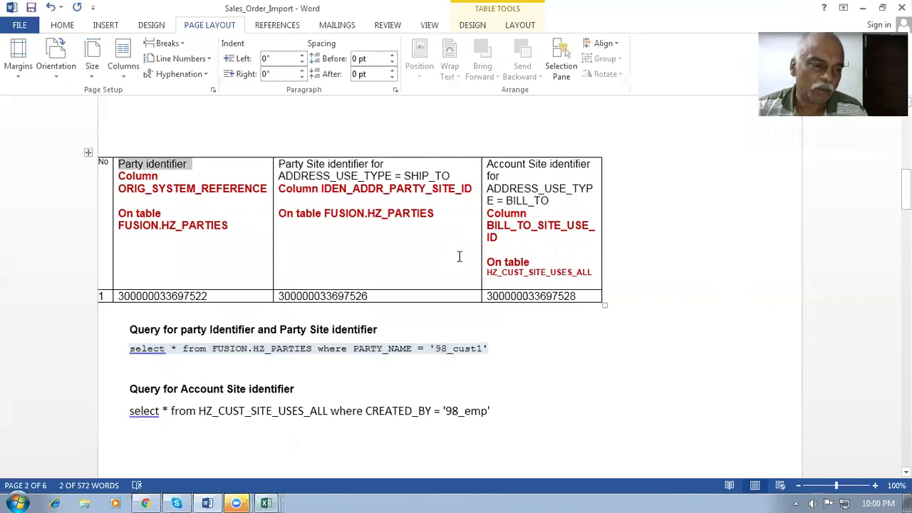
pyautogui.hotkey('alt', 'Tab')
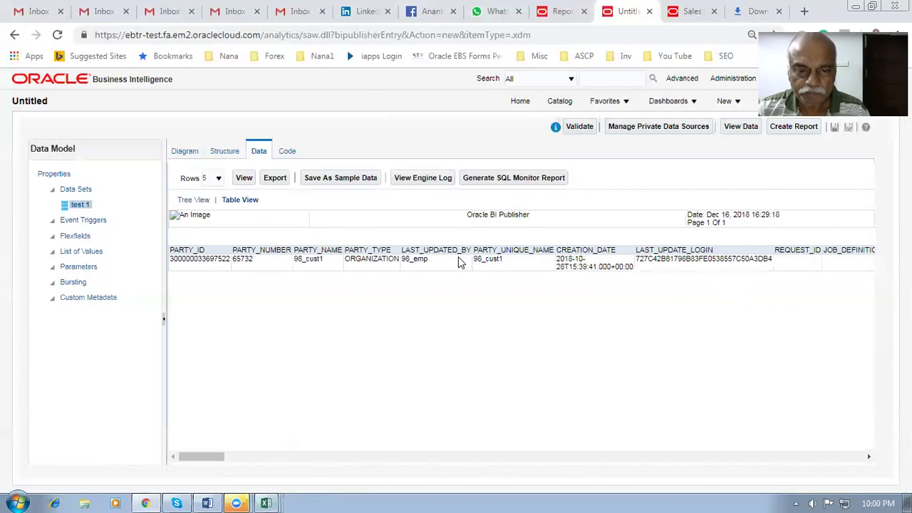
pyautogui.hotkey('alt', 'Tab')
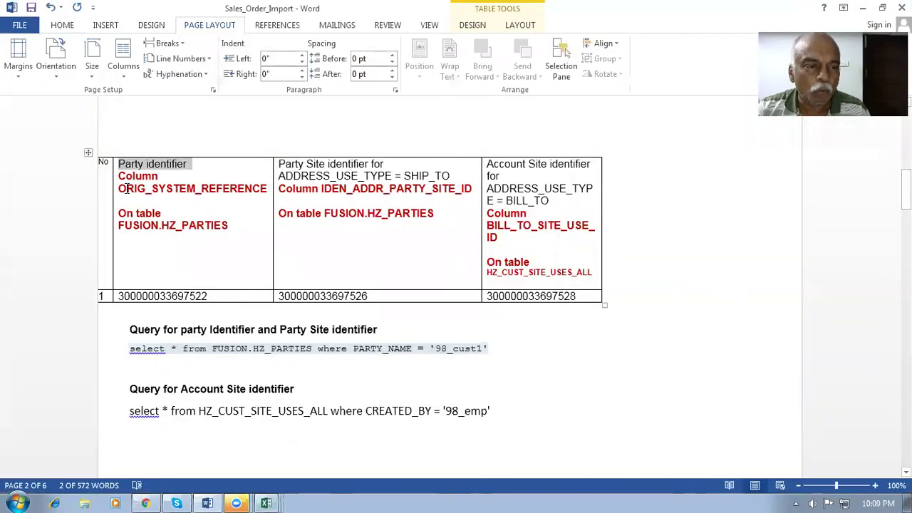
pyautogui.moveTo(126, 188); pyautogui.dragTo(235, 193)
pyautogui.hotkey('alt', 'Tab')
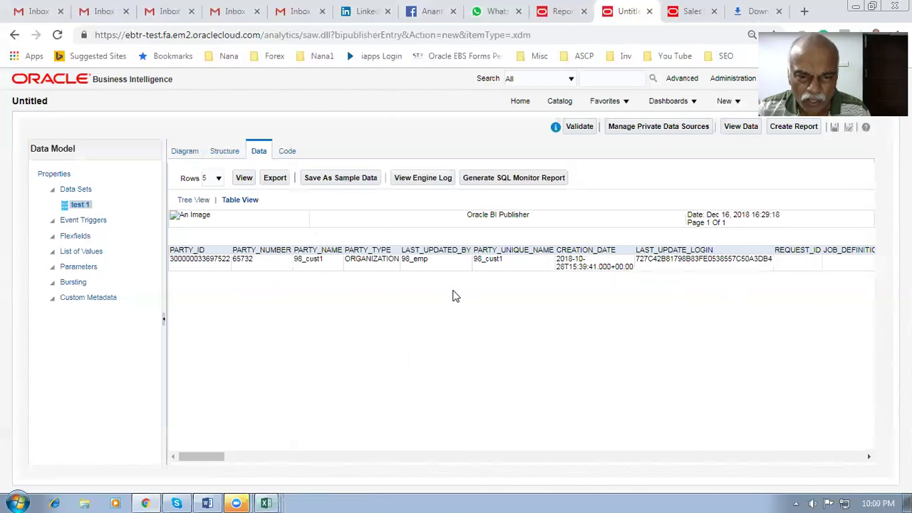
# - Mark the ORIG_SYSTEM_REFERENCE value in the query results and compare it with the Party identifier value in the Word table
pyautogui.moveTo(200, 461); pyautogui.dragTo(313, 470)
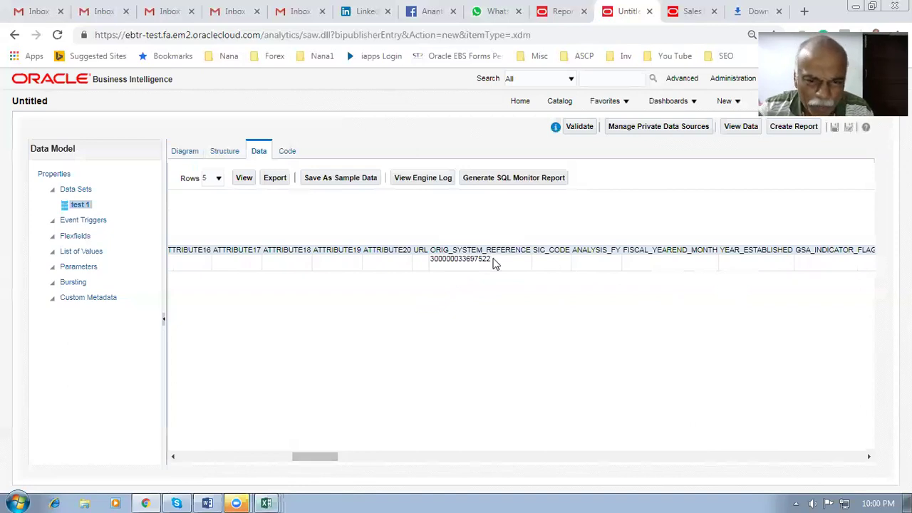
pyautogui.moveTo(490, 259); pyautogui.dragTo(432, 259)
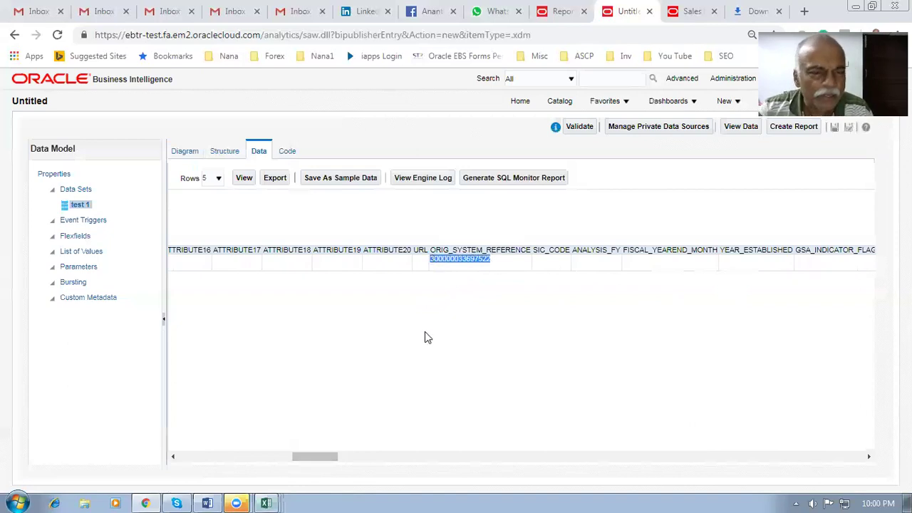
pyautogui.hotkey('alt', 'Tab')
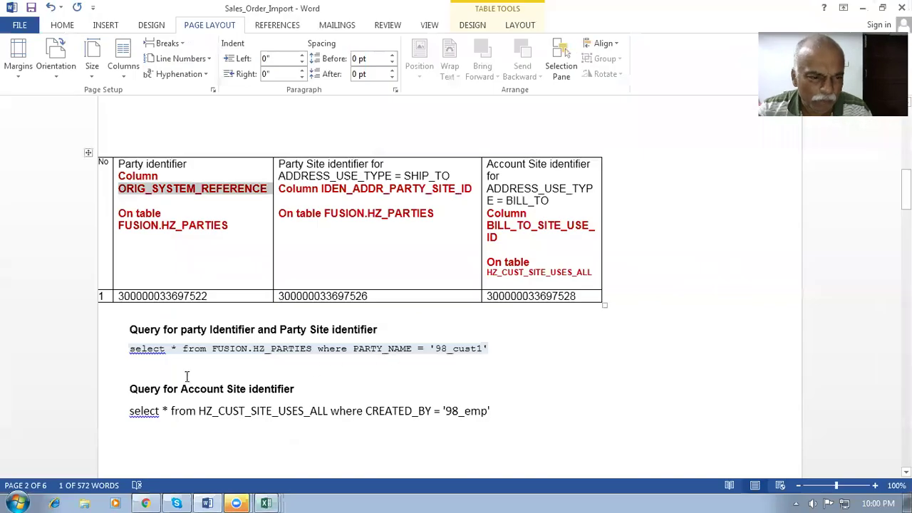
pyautogui.moveTo(212, 295); pyautogui.dragTo(125, 295)
pyautogui.click(391, 272)
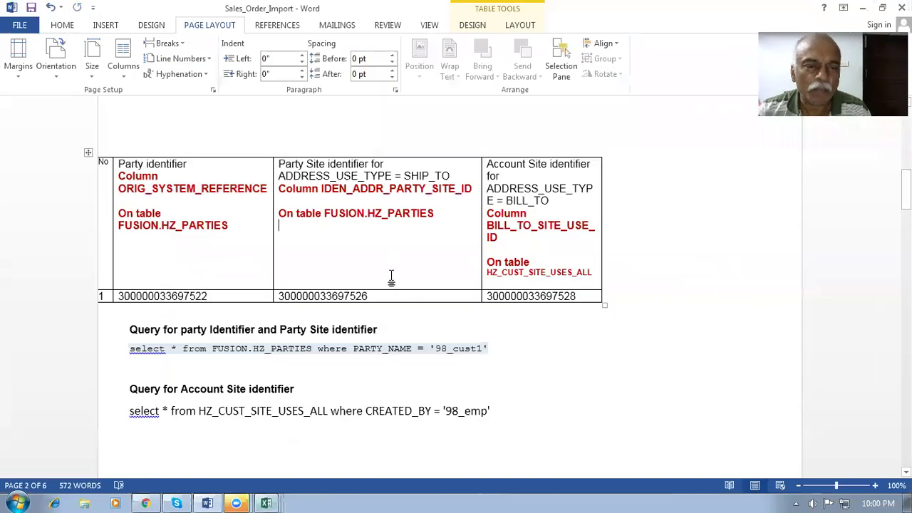
# - Look up IDEN_ADDR_PARTY_SITE_ID from the Word table in the Chrome query results and compare its value with the document's Party Site identifier
pyautogui.moveTo(328, 189); pyautogui.dragTo(466, 194)
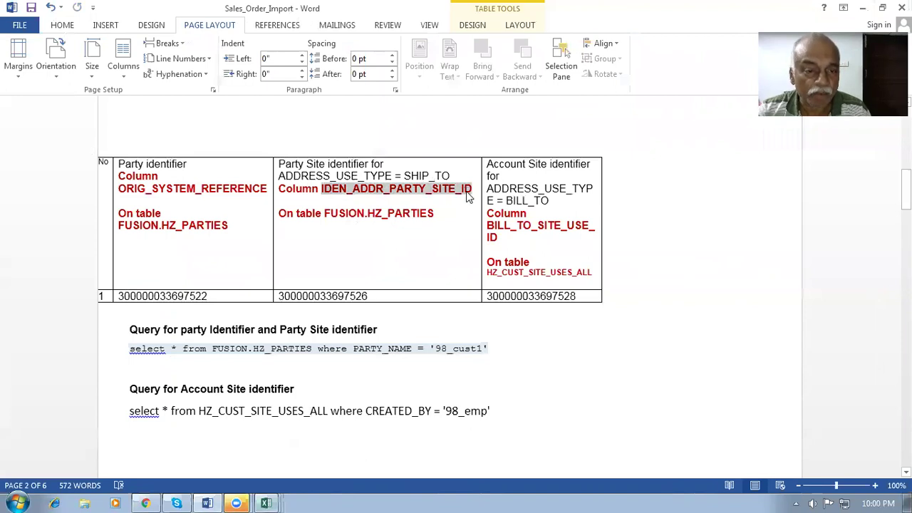
pyautogui.hotkey('alt', 'Tab')
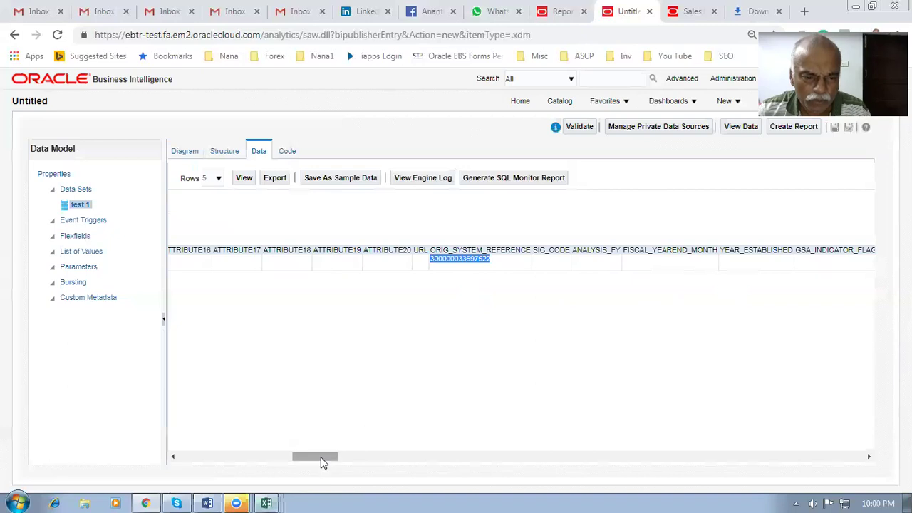
pyautogui.moveTo(320, 457); pyautogui.dragTo(191, 450)
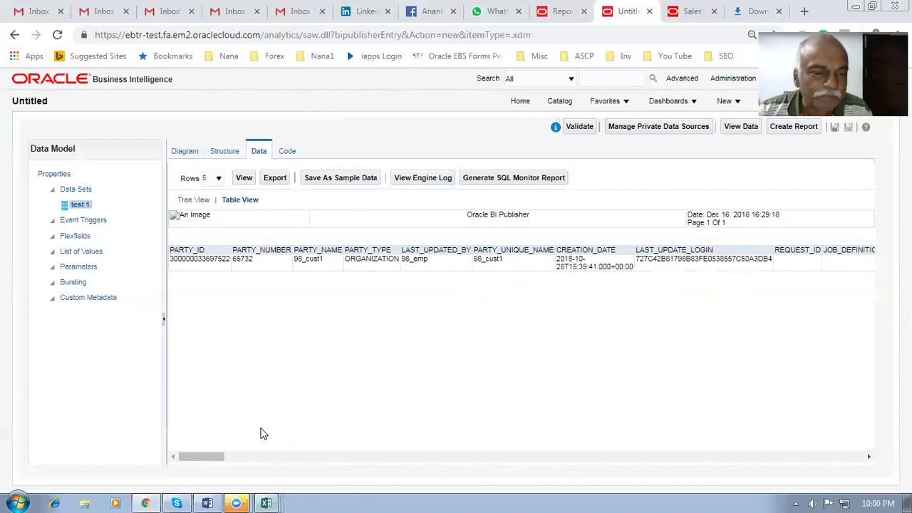
pyautogui.moveTo(200, 458); pyautogui.dragTo(618, 452)
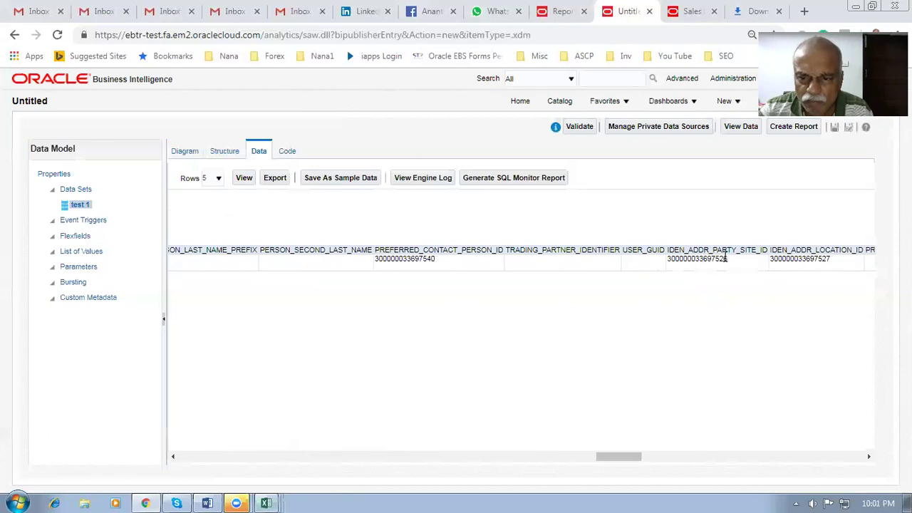
pyautogui.hotkey('alt', 'Tab')
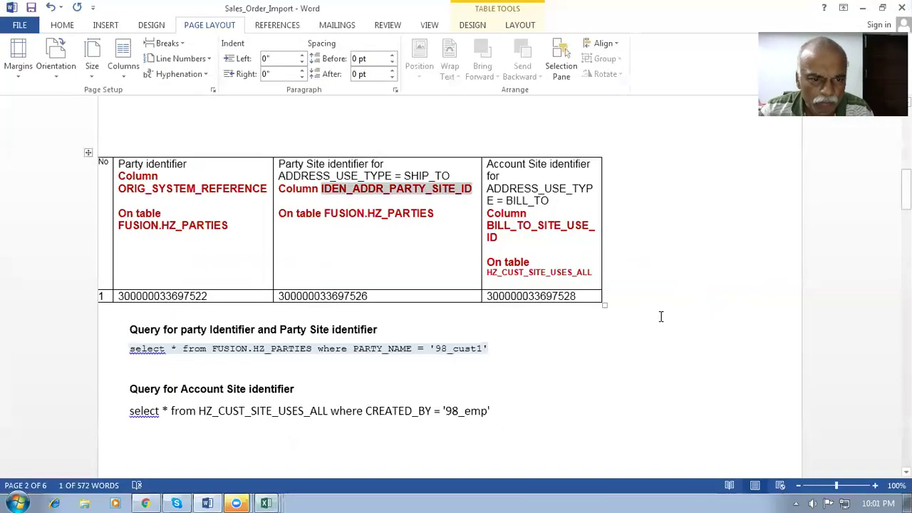
pyautogui.moveTo(331, 298); pyautogui.dragTo(322, 274)
pyautogui.click(235, 230)
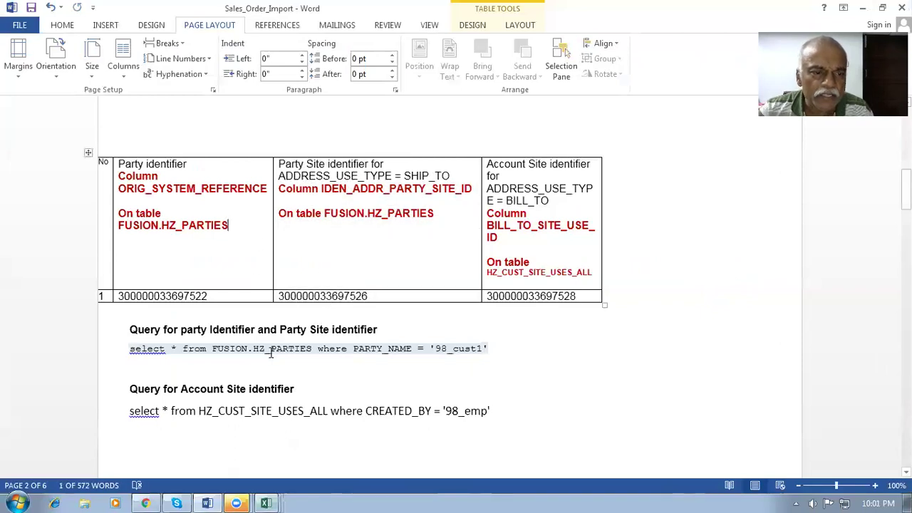
# - Review the two queries in the Word document against the Party, Party Site and Account Site identifier headings, highlighting each
pyautogui.moveTo(138, 349); pyautogui.dragTo(493, 351)
pyautogui.click(172, 183)
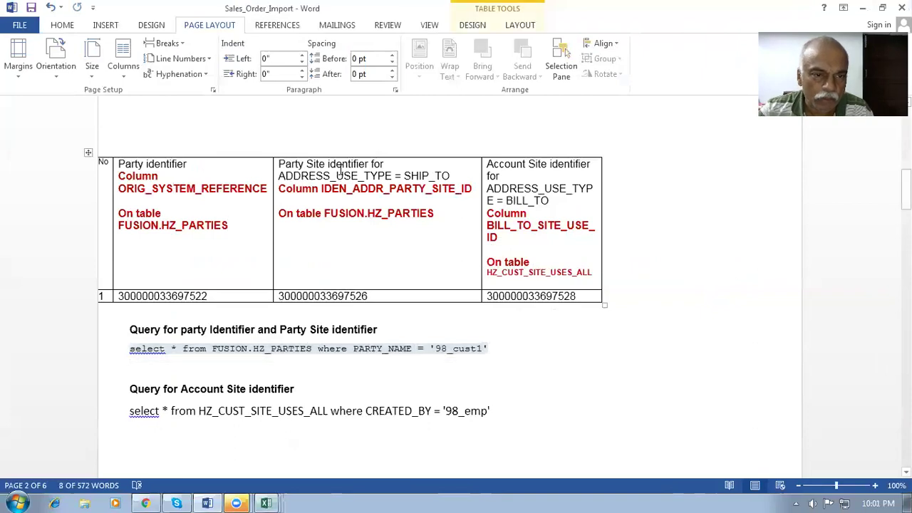
pyautogui.click(219, 391)
pyautogui.click(101, 420)
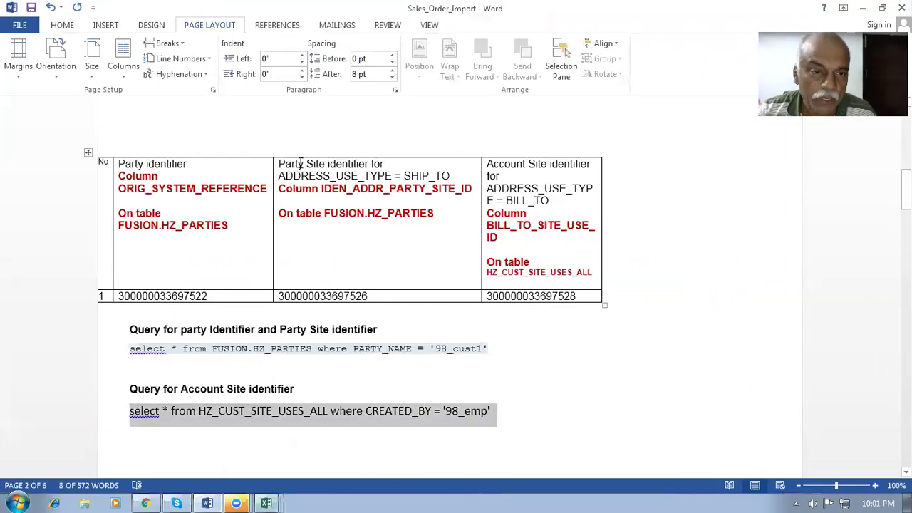
pyautogui.moveTo(119, 163); pyautogui.dragTo(187, 163)
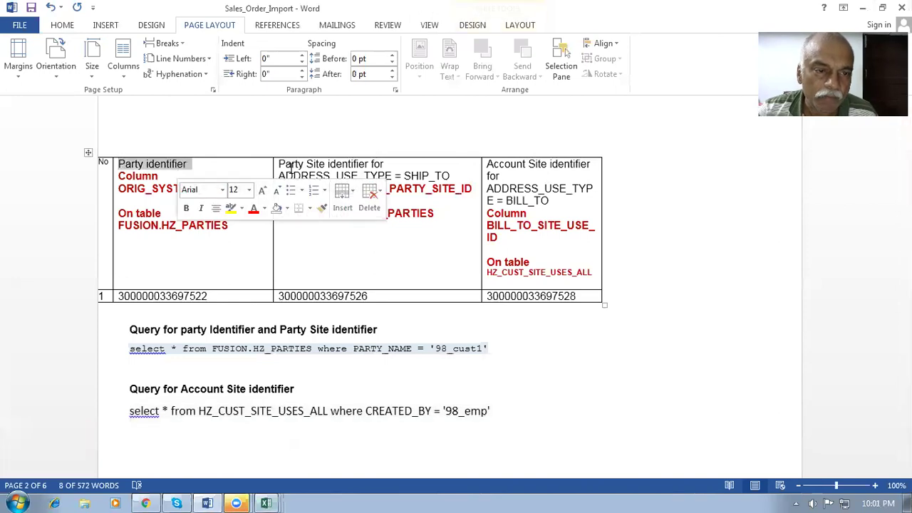
pyautogui.moveTo(279, 164); pyautogui.dragTo(369, 165)
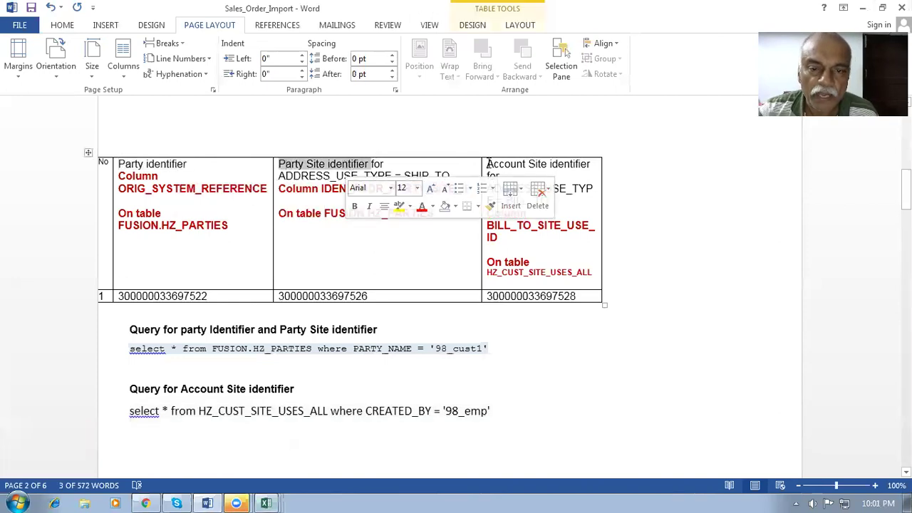
pyautogui.moveTo(487, 165); pyautogui.dragTo(591, 165)
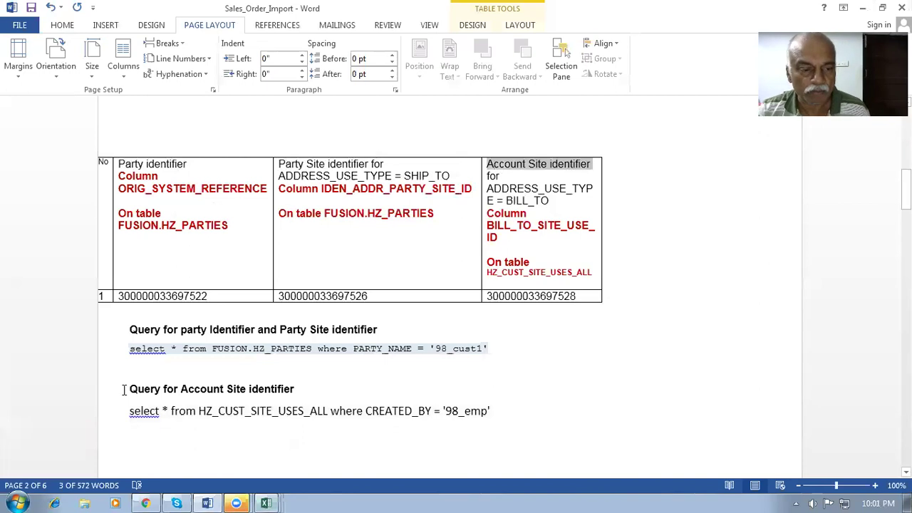
# - Copy the query "select * from HZ_CUST_SITE_USES_ALL where CREATED_BY = '98_emp'" from Word and switch to the data model in Chrome
pyautogui.click(103, 425)
pyautogui.hotkey('ctrl', 'c')
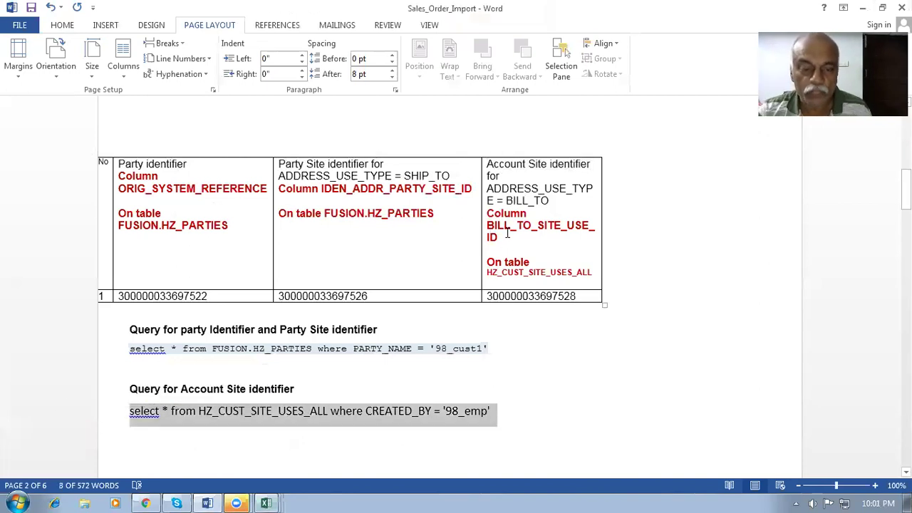
pyautogui.hotkey('alt', 'Tab')
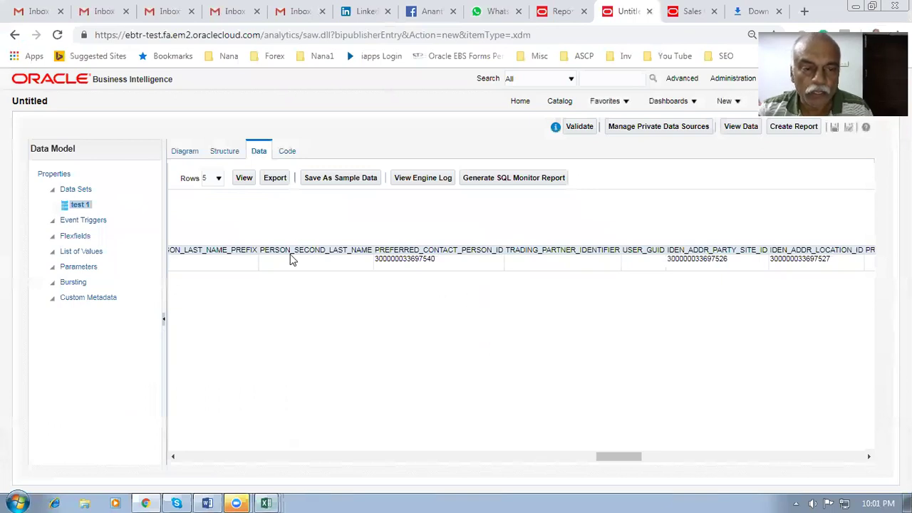
# - Replace the SQL query of data set test 1 with "select * from HZ_CUST_SITE_USES_ALL where CREATED_BY = '98_emp'"
pyautogui.click(178, 151)
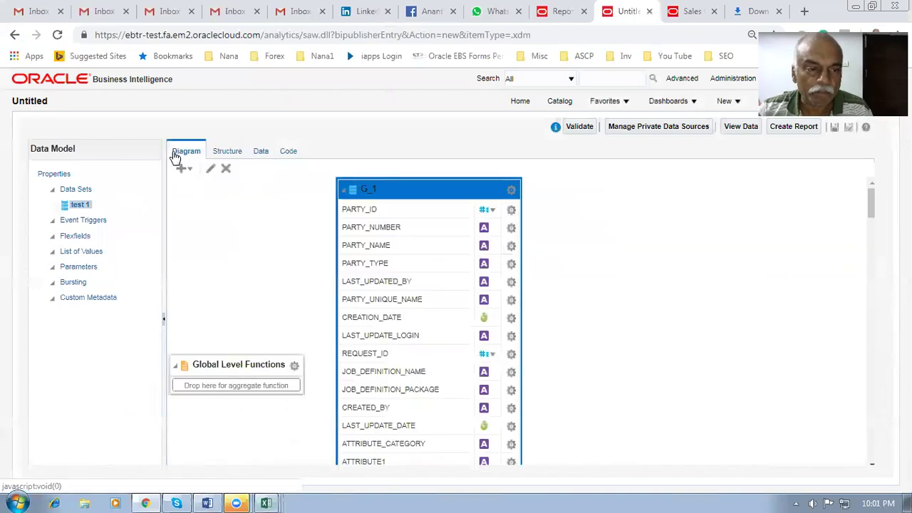
pyautogui.click(210, 169)
pyautogui.moveTo(535, 278); pyautogui.dragTo(299, 275)
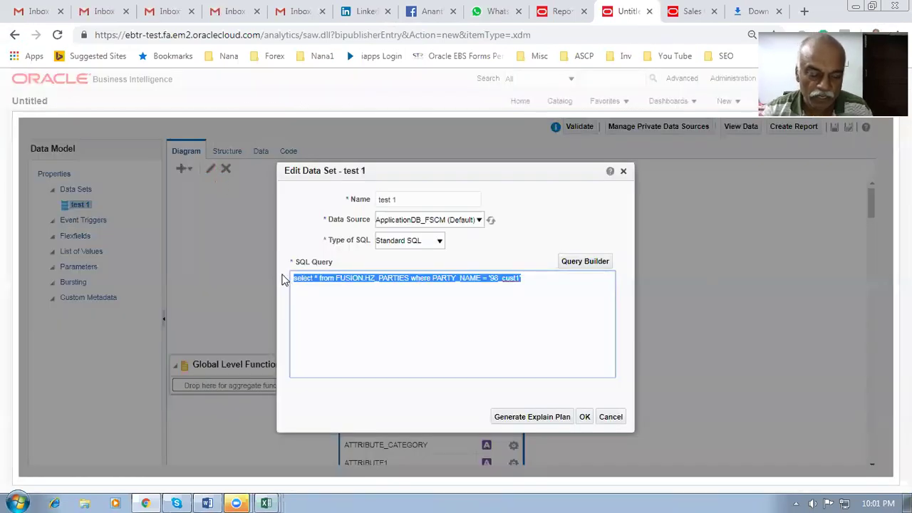
pyautogui.hotkey('ctrl', 'v')
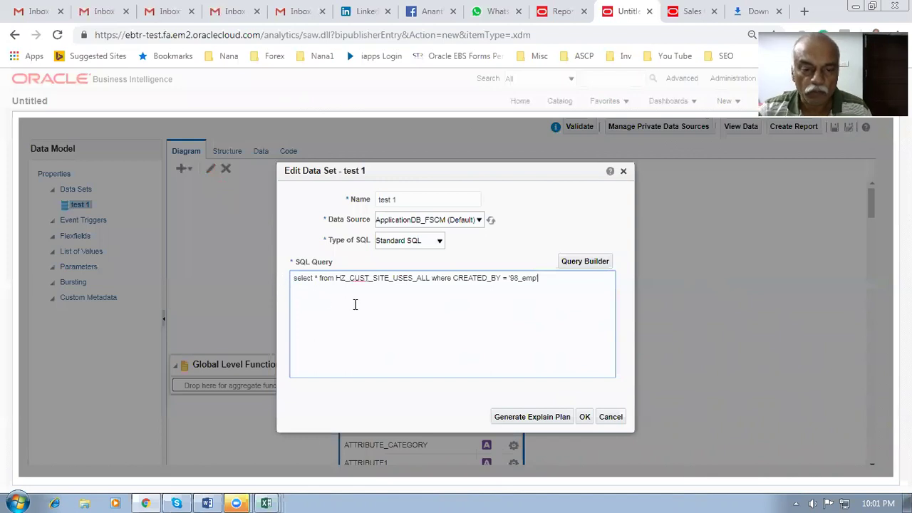
pyautogui.click(583, 417)
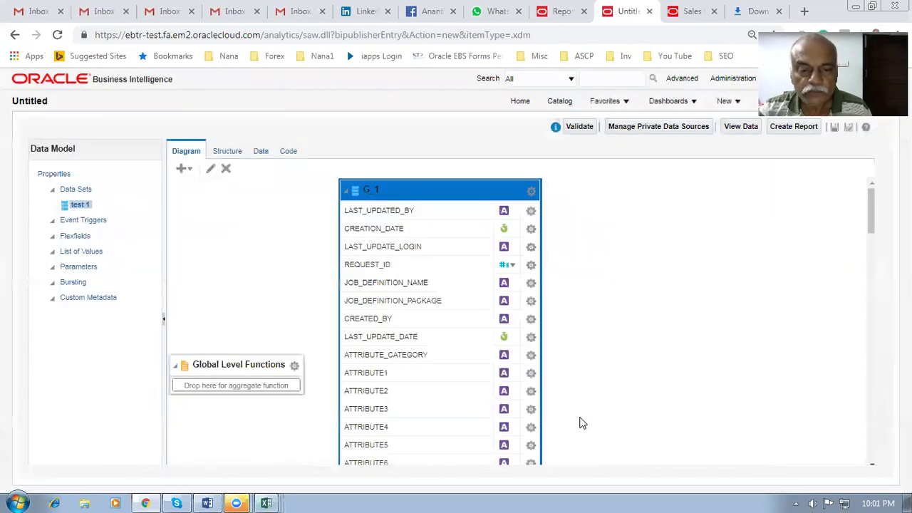
# - Run the data model with 5 rows and show the returned data as a table
pyautogui.click(258, 151)
pyautogui.click(242, 177)
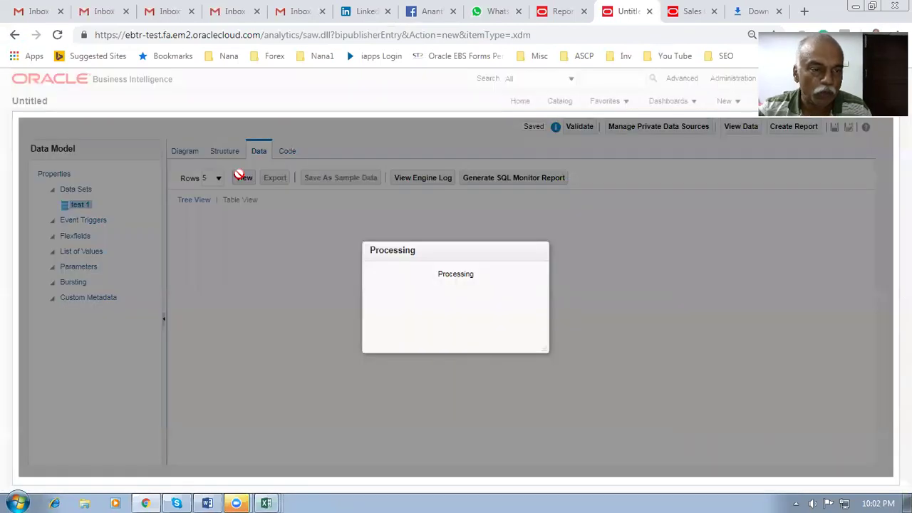
pyautogui.click(234, 201)
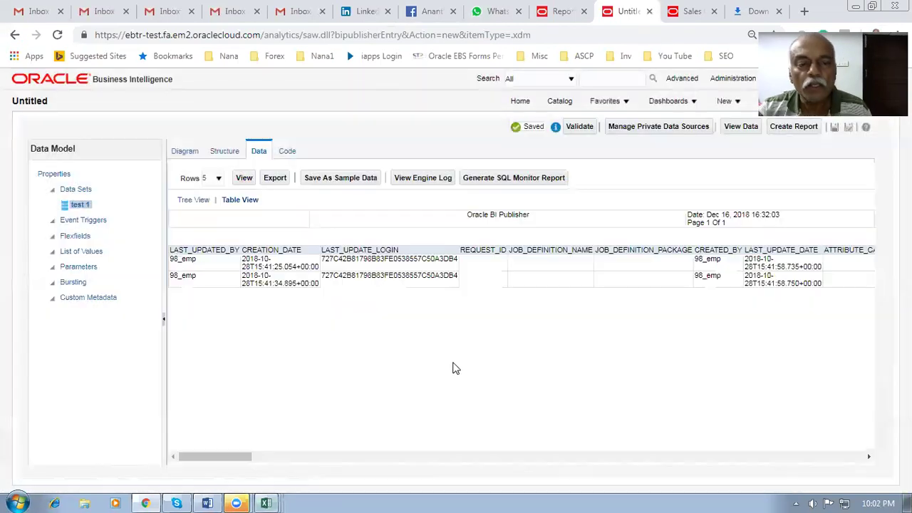
# - Check the Sales_Order_Import document in Word for the account site identifier's source column, and locate BILL_TO_SITE_USE_ID in the query results
pyautogui.hotkey('alt', 'Tab')
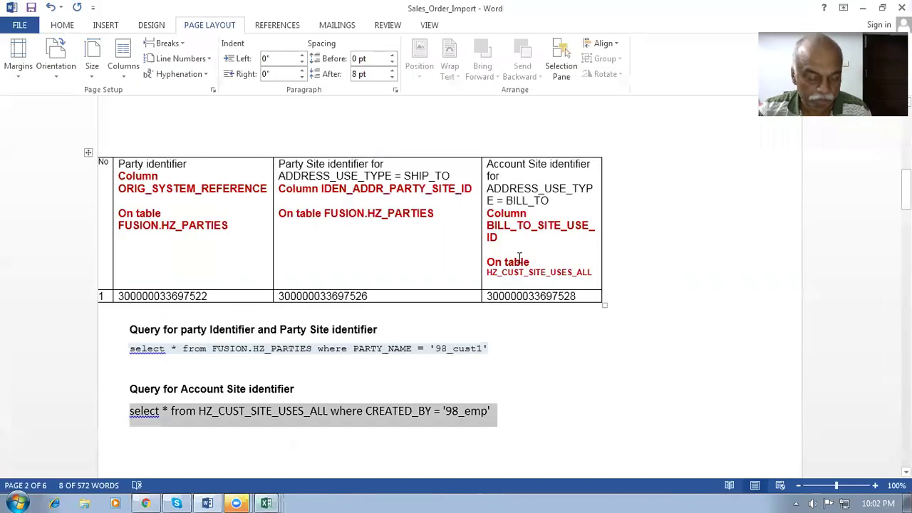
pyautogui.hotkey('alt', 'Tab')
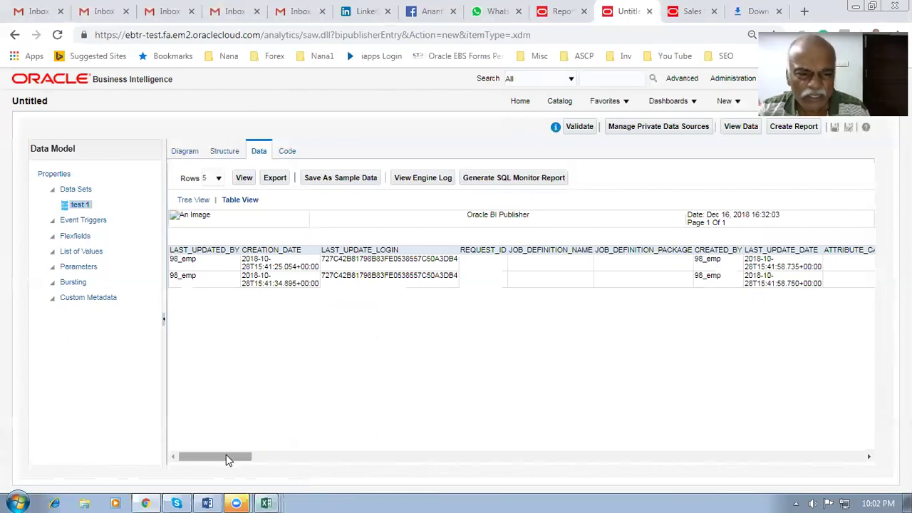
pyautogui.moveTo(228, 460); pyautogui.dragTo(240, 462)
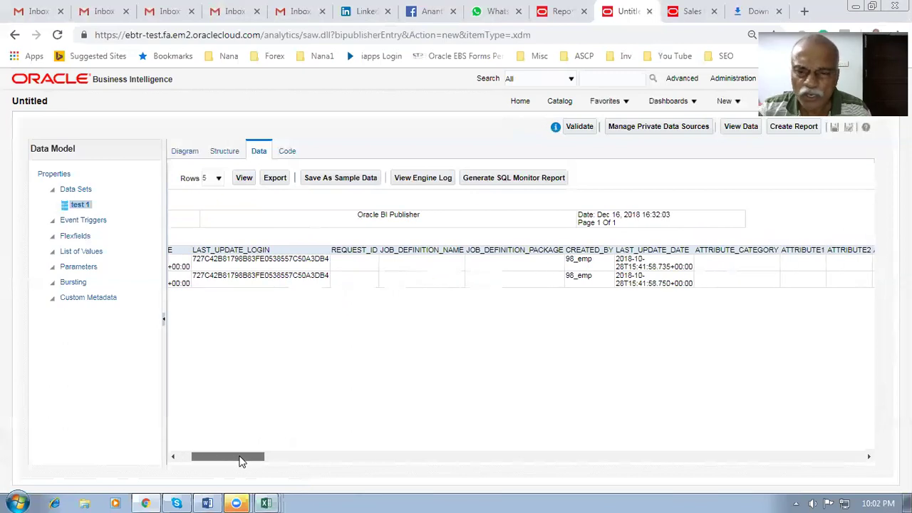
pyautogui.moveTo(240, 461); pyautogui.dragTo(688, 468)
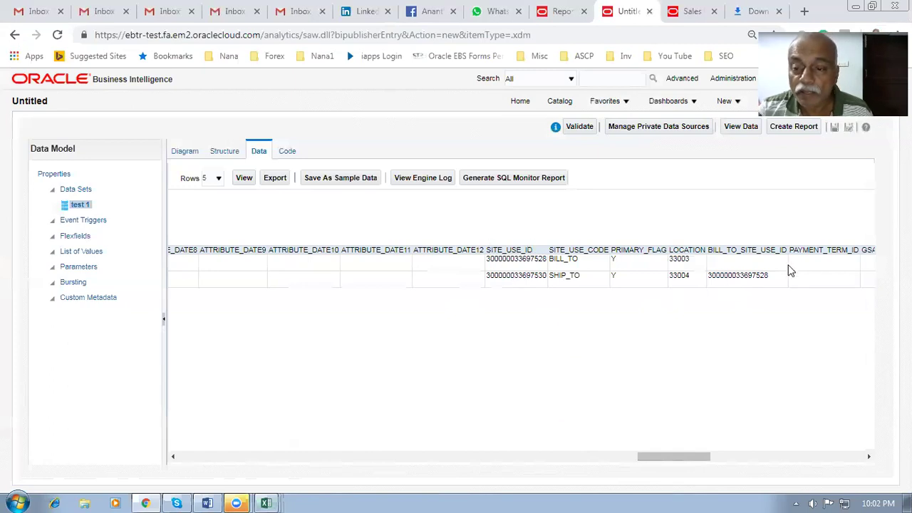
# - Compare the BILL_TO row's SITE_USE_ID with the SHIP_TO row's BILL_TO_SITE_USE_ID in the query results
pyautogui.moveTo(725, 249); pyautogui.dragTo(779, 250)
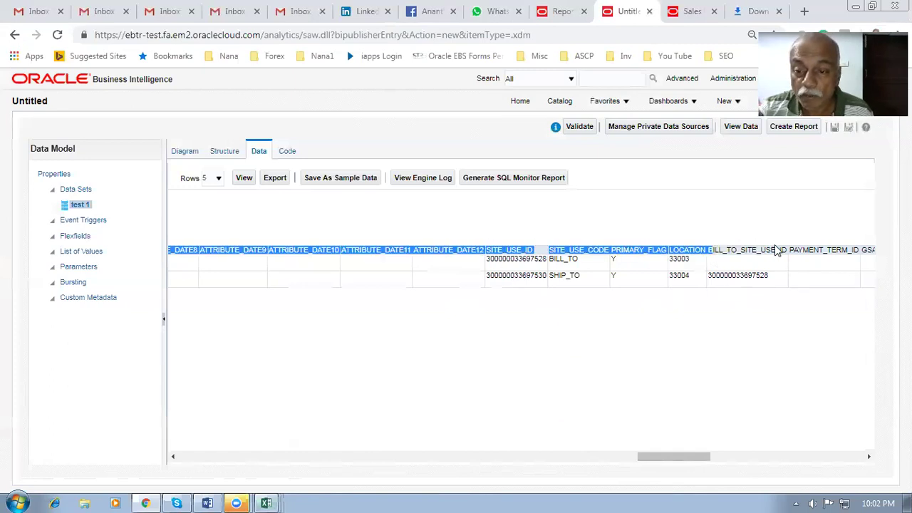
pyautogui.moveTo(522, 261); pyautogui.dragTo(531, 261)
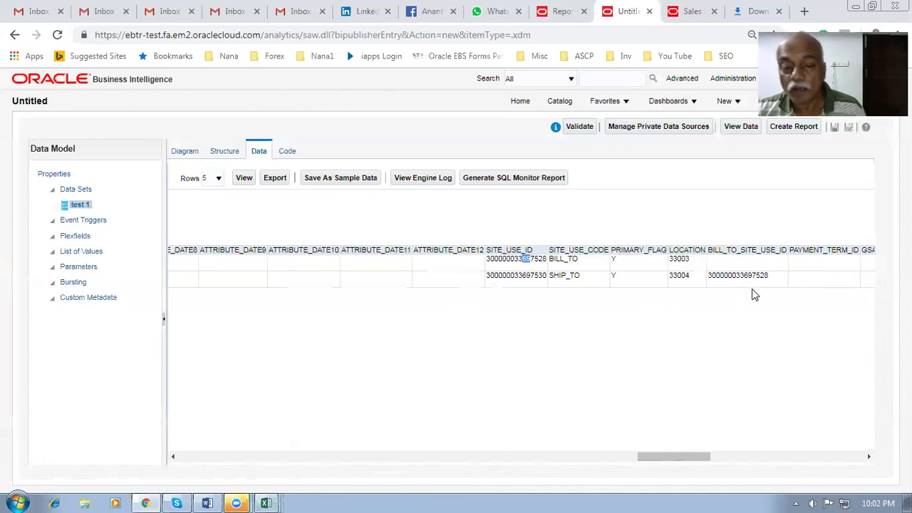
pyautogui.click(503, 261)
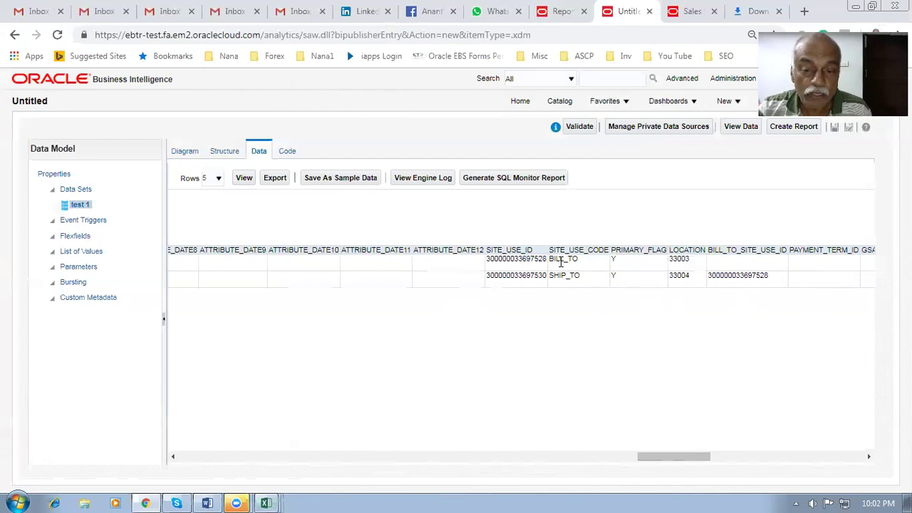
pyautogui.moveTo(506, 260); pyautogui.dragTo(547, 259)
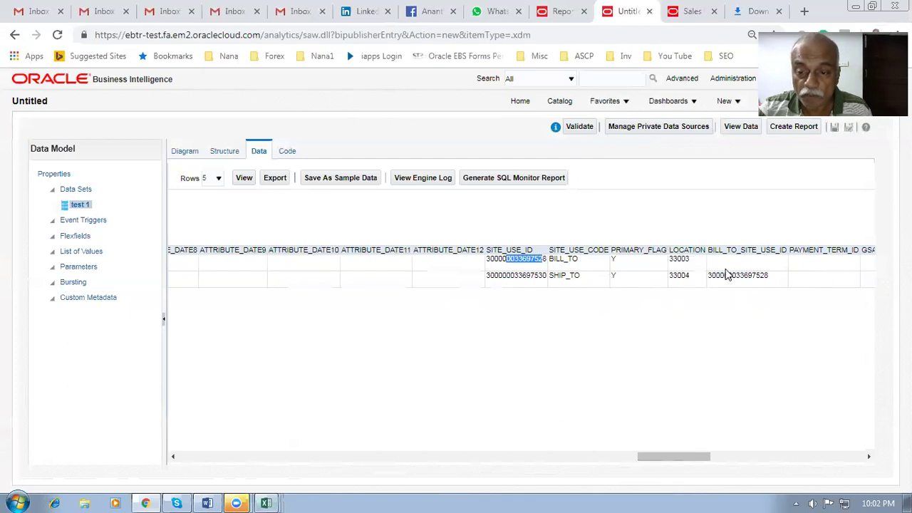
pyautogui.moveTo(716, 275); pyautogui.dragTo(764, 276)
pyautogui.click(736, 329)
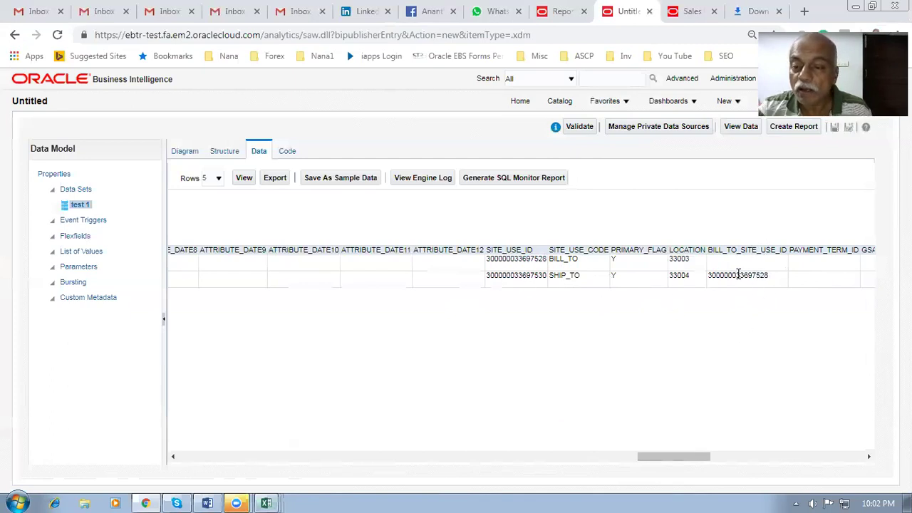
pyautogui.moveTo(745, 275); pyautogui.dragTo(767, 275)
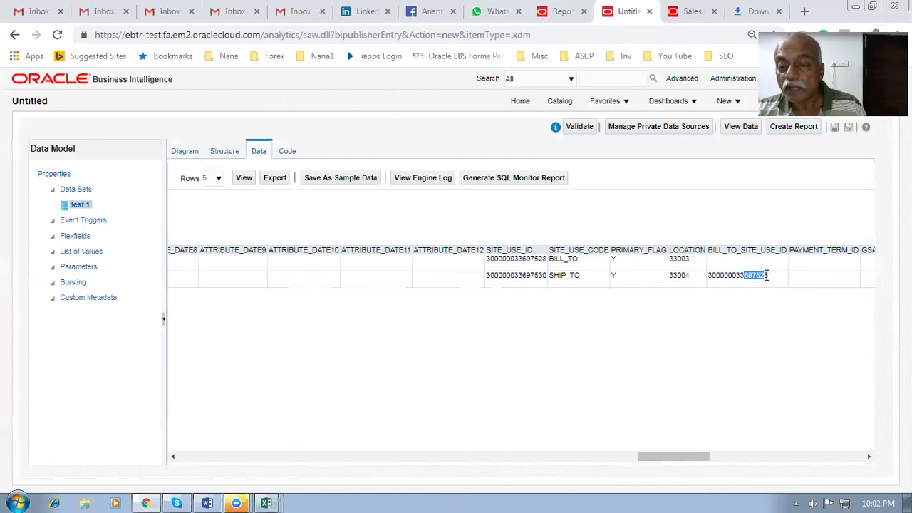
# - Switch to the Sales_Order_Import document in Word and review the party, party site and account site identifiers in its table
pyautogui.hotkey('alt', 'Tab')
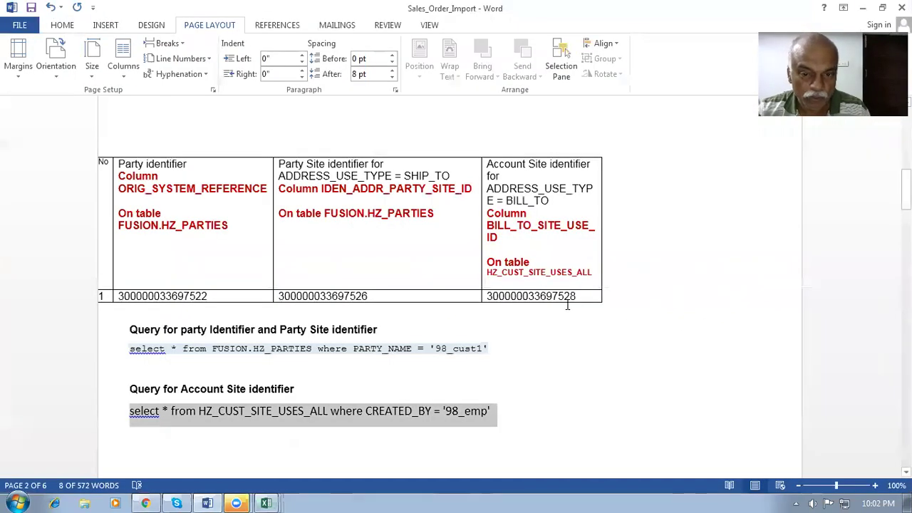
pyautogui.moveTo(527, 296); pyautogui.dragTo(610, 296)
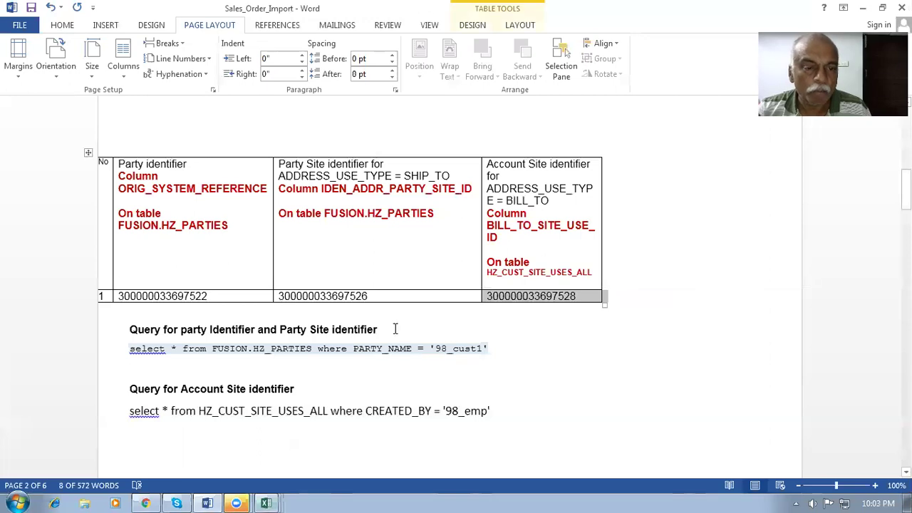
pyautogui.moveTo(377, 300); pyautogui.dragTo(376, 299)
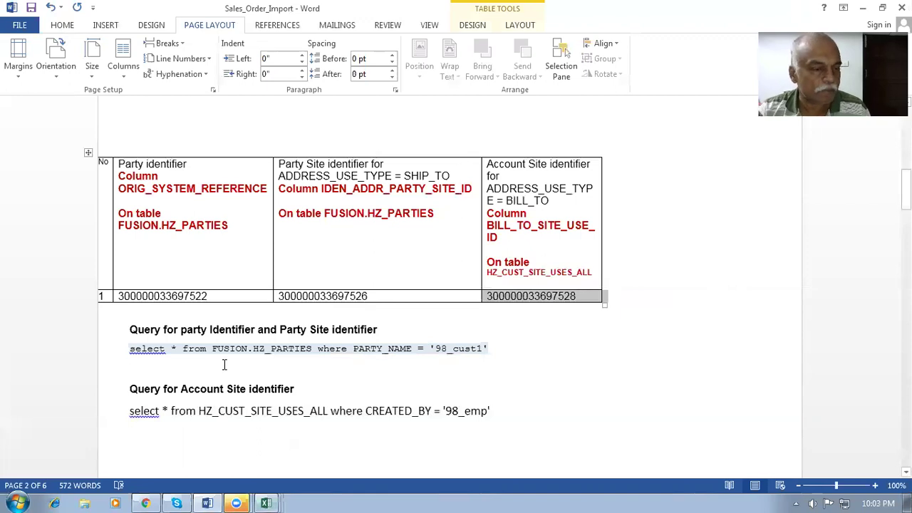
pyautogui.moveTo(125, 296)
pyautogui.mouseDown()
pyautogui.moveTo(482, 294)
pyautogui.moveTo(544, 279)
pyautogui.moveTo(547, 302)
pyautogui.mouseUp()
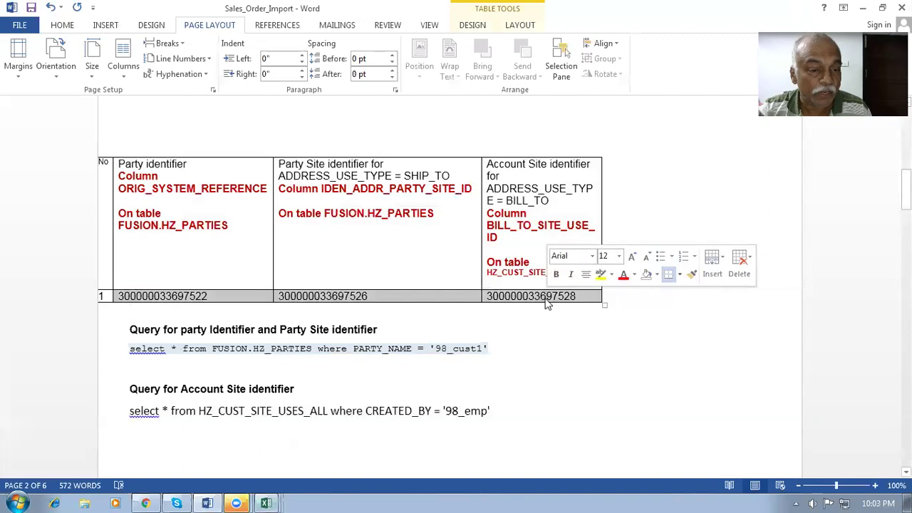
pyautogui.click(508, 385)
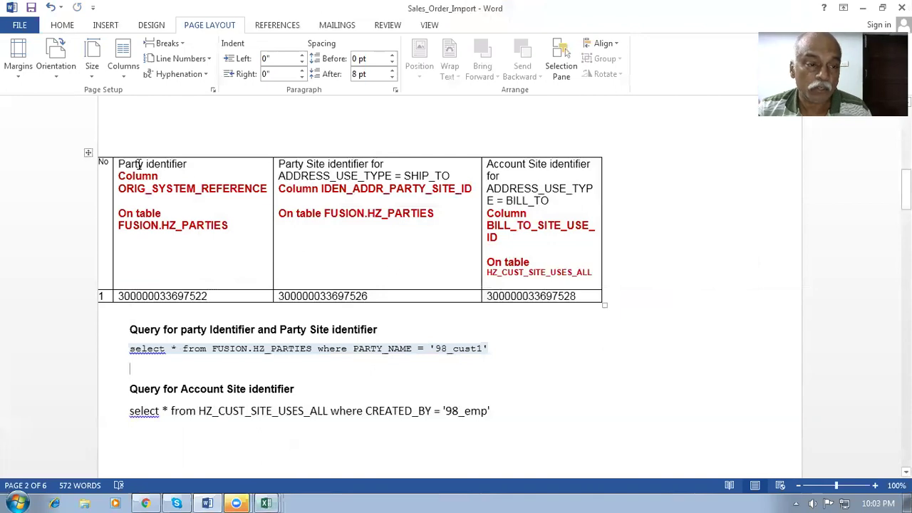
pyautogui.click(526, 174)
# - Switch to the R13_Sales_Order_Import_Template workbook in Excel and check the Buying Party Identifier on the DOO_ORDER_HEADERS_ALL_INT sheet
pyautogui.hotkey('alt', 'Tab')
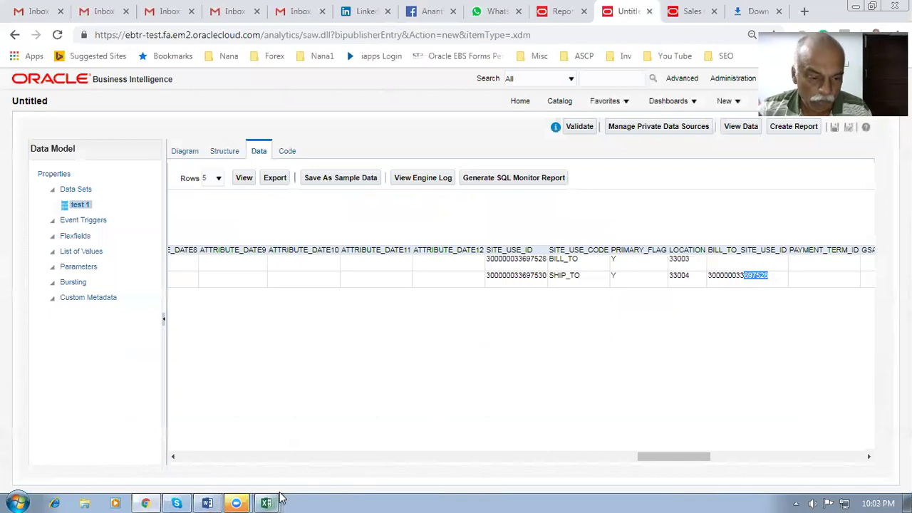
pyautogui.moveTo(266, 503)
pyautogui.click(225, 432)
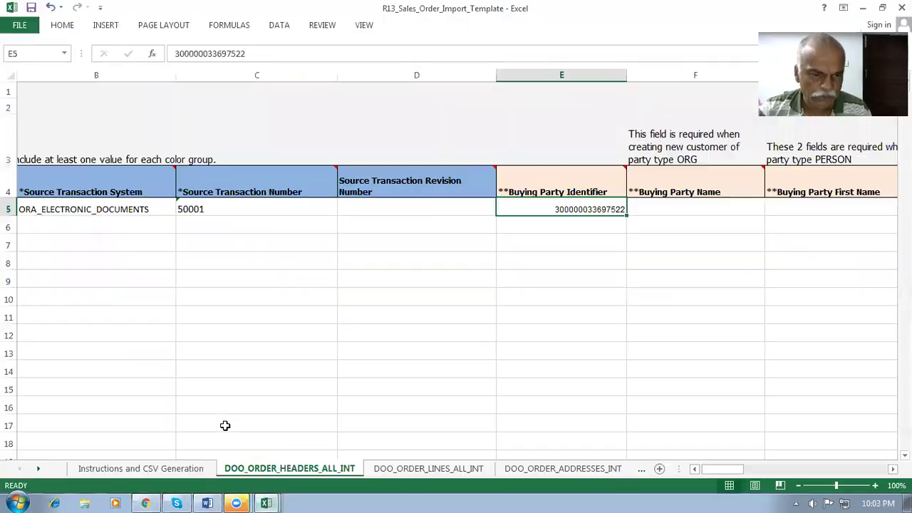
pyautogui.click(540, 207)
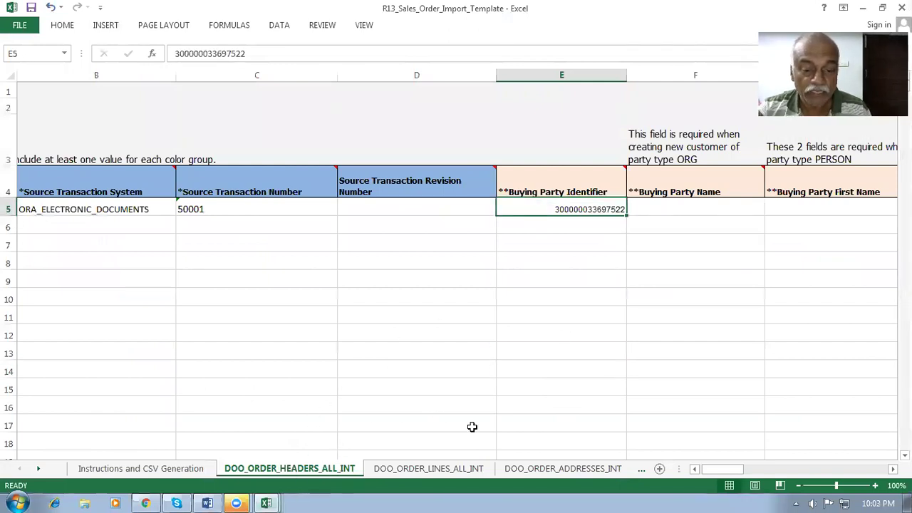
# - On the DOO_ORDER_ADDRESSES_INT sheet, examine the Party Identifier entries for the two SHIP_TO rows
pyautogui.click(567, 468)
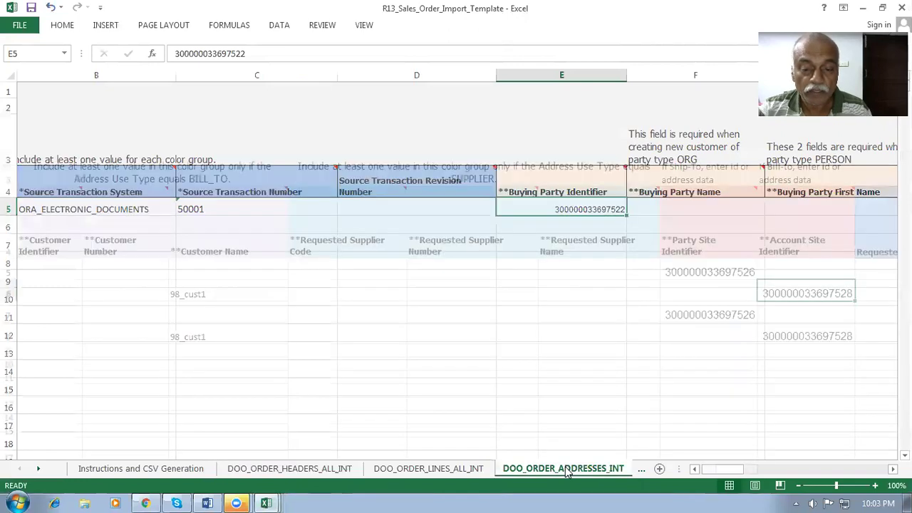
pyautogui.click(412, 362)
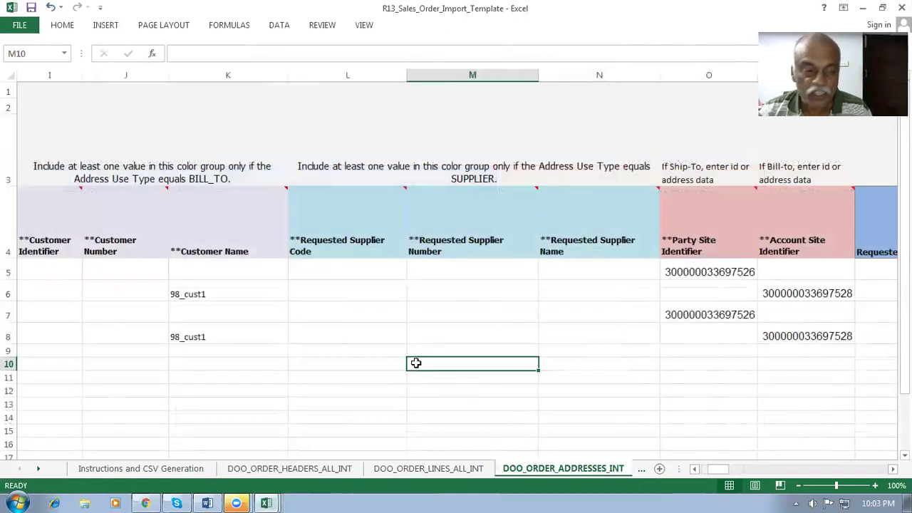
pyautogui.press('Left')
pyautogui.press('Left')
pyautogui.press('Left')
pyautogui.press('Left')
pyautogui.press('Left')
pyautogui.press('Left')
pyautogui.press('Left')
pyautogui.press('Left')
pyautogui.press('Left')
pyautogui.press('Left')
pyautogui.press('Left')
pyautogui.press('Left')
pyautogui.press('Right')
pyautogui.press('Right')
pyautogui.press('Right')
pyautogui.press('Right')
pyautogui.press('Right')
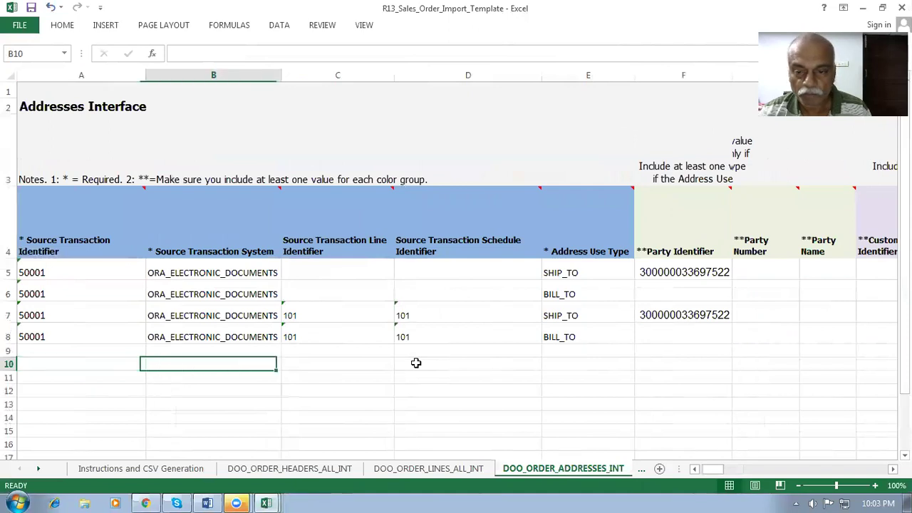
pyautogui.press('Up')
pyautogui.press('Up')
pyautogui.press('Up')
pyautogui.press('Up')
pyautogui.press('Up')
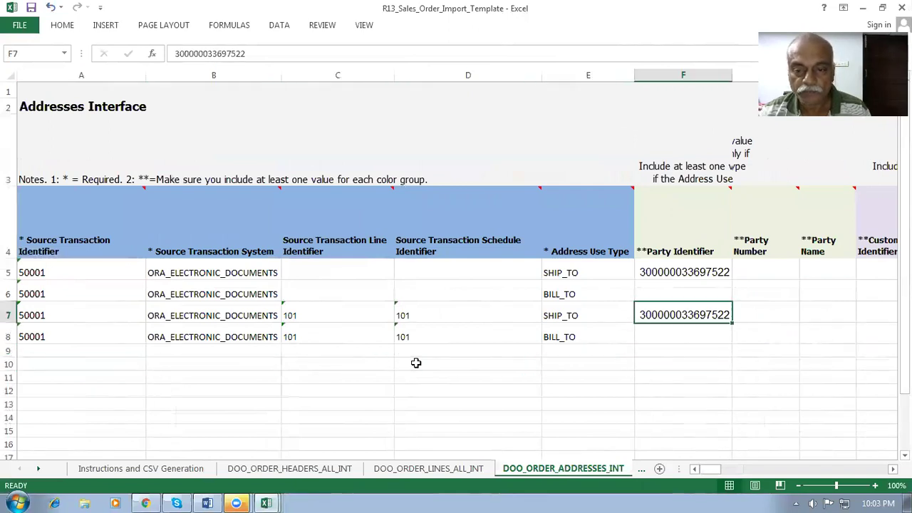
pyautogui.click(597, 267)
pyautogui.click(638, 271)
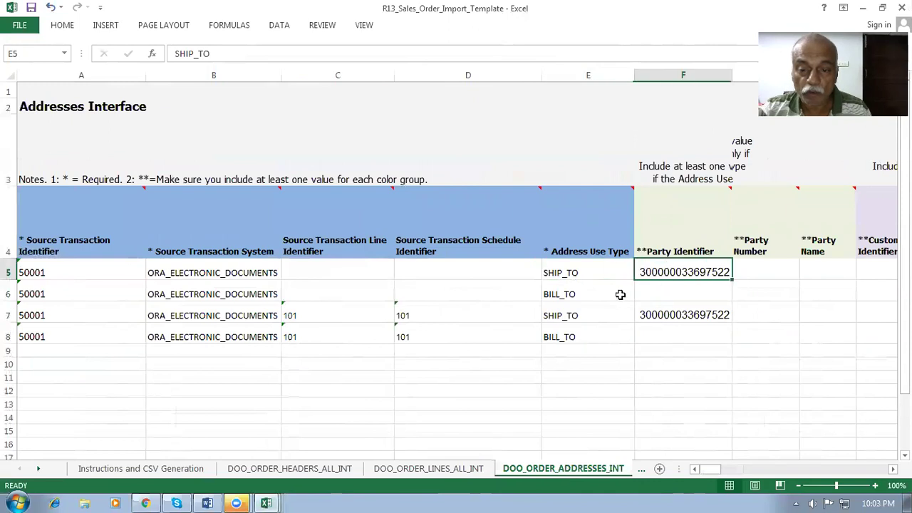
pyautogui.click(573, 327)
pyautogui.click(677, 319)
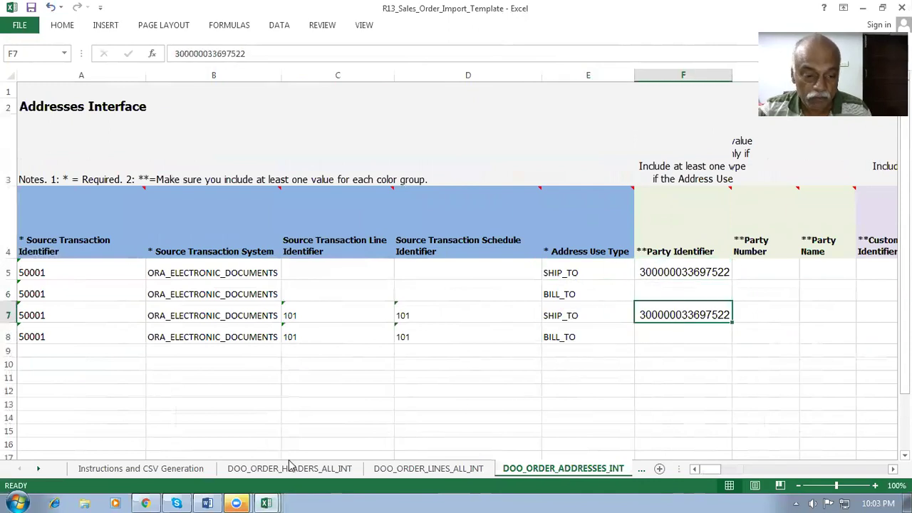
# - Check the party identifier against the table in the Sales_Order_Import Word document, and return to the Excel template
pyautogui.click(209, 502)
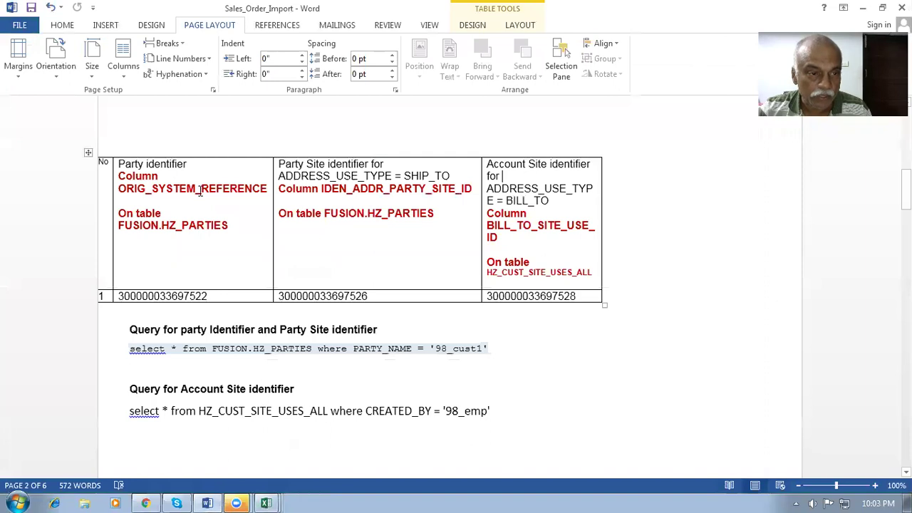
pyautogui.moveTo(133, 299); pyautogui.dragTo(196, 300)
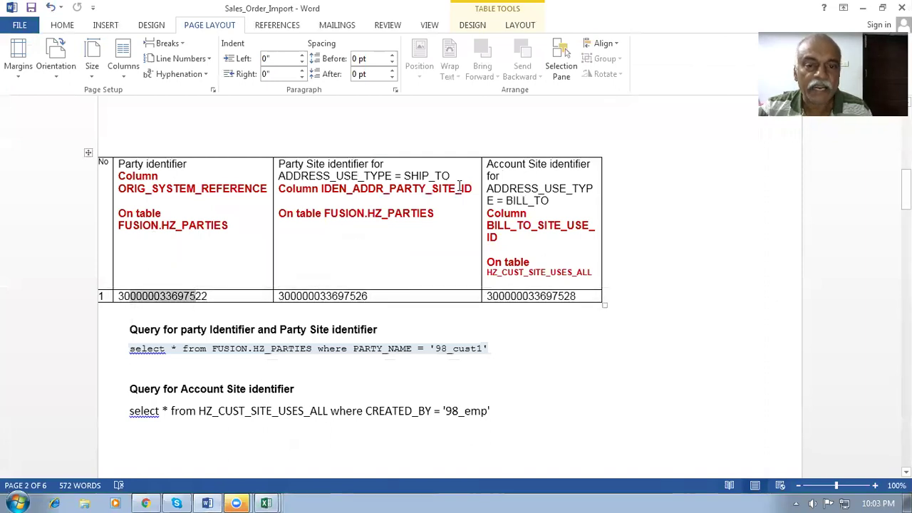
pyautogui.hotkey('alt', 'Tab')
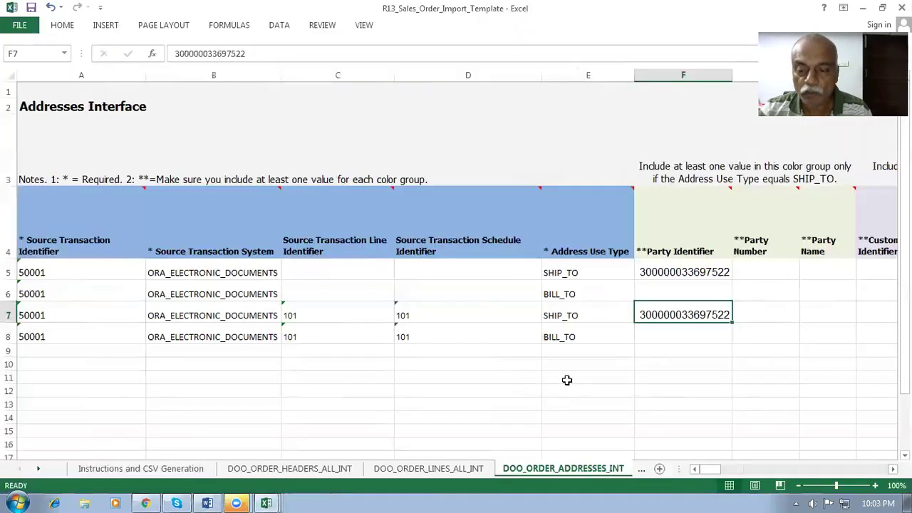
# - Examine the Party Site Identifier for the first SHIP_TO row and the Account Site Identifier for the first BILL_TO row
pyautogui.press('Right')
pyautogui.press('Right')
pyautogui.press('Right')
pyautogui.press('Right')
pyautogui.press('Right')
pyautogui.press('Right')
pyautogui.press('Right')
pyautogui.press('Right')
pyautogui.press('Right')
pyautogui.press('Right')
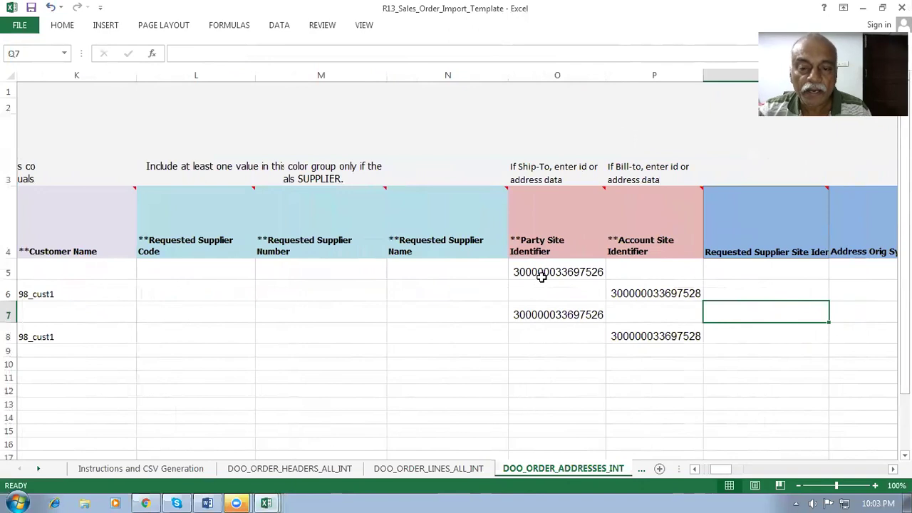
pyautogui.click(539, 272)
pyautogui.click(680, 296)
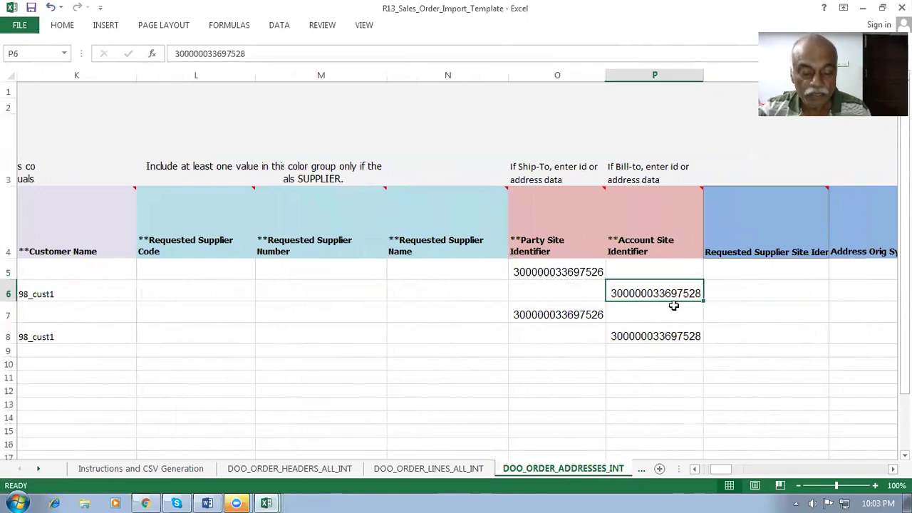
# - Check the party site and account site identifiers against the table in the Sales_Order_Import Word document, and return to the Excel template
pyautogui.hotkey('alt', 'Tab')
pyautogui.moveTo(319, 296); pyautogui.dragTo(403, 295)
pyautogui.moveTo(542, 297); pyautogui.dragTo(583, 297)
pyautogui.hotkey('alt', 'Tab')
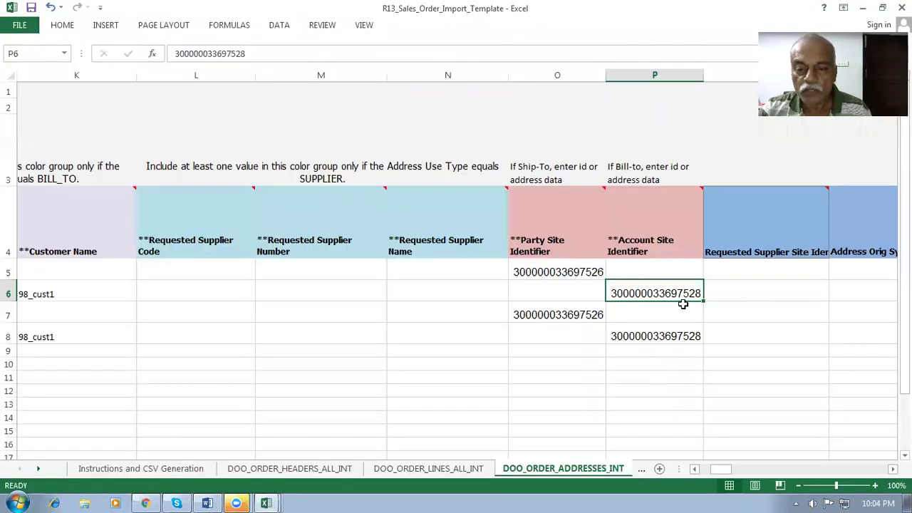
# - Examine the Party Site Identifier in both SHIP_TO rows and the Account Site Identifier in both BILL_TO rows
pyautogui.click(562, 271)
pyautogui.click(545, 316)
pyautogui.click(674, 292)
pyautogui.click(674, 331)
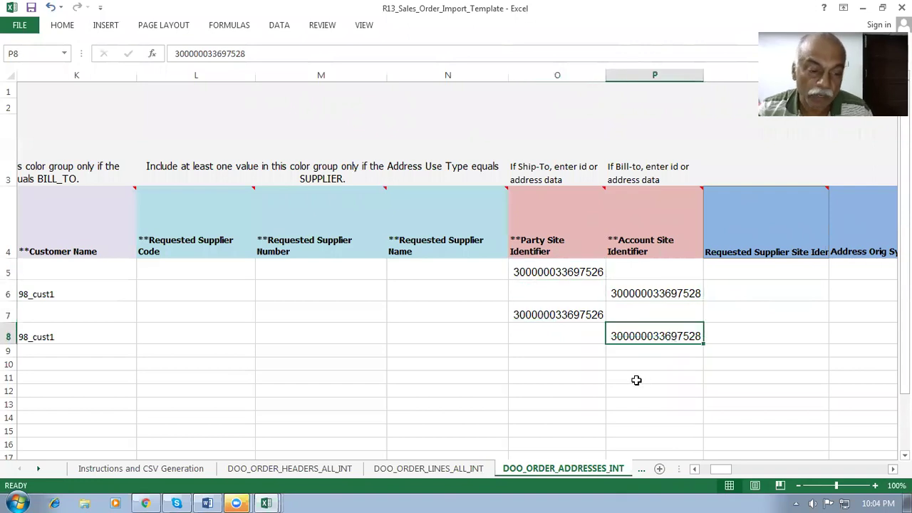
# - Return to the start of row 7 and save the workbook, accepting the personal information warning
pyautogui.click(99, 317)
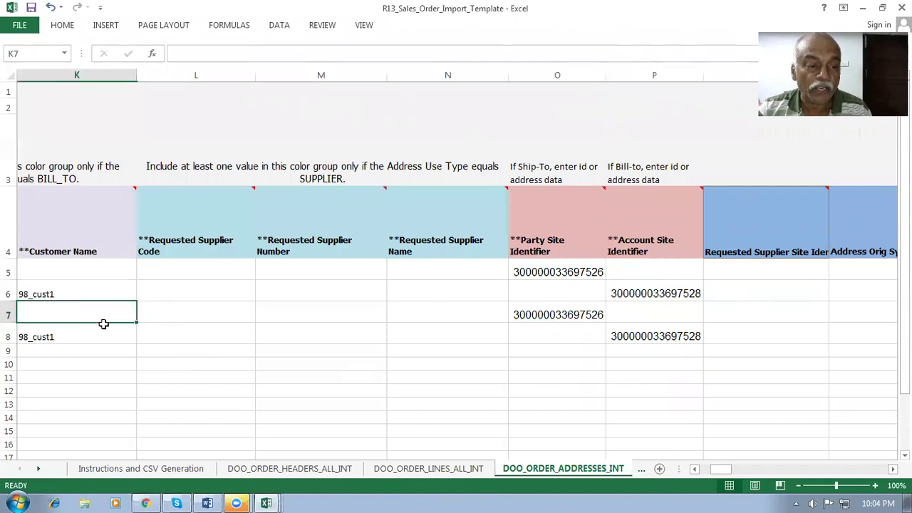
pyautogui.press('Home')
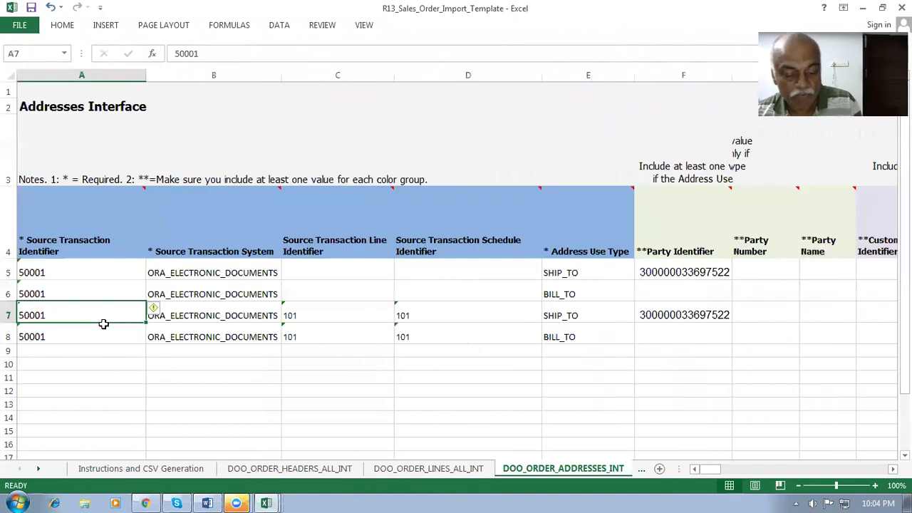
pyautogui.hotkey('ctrl', 's')
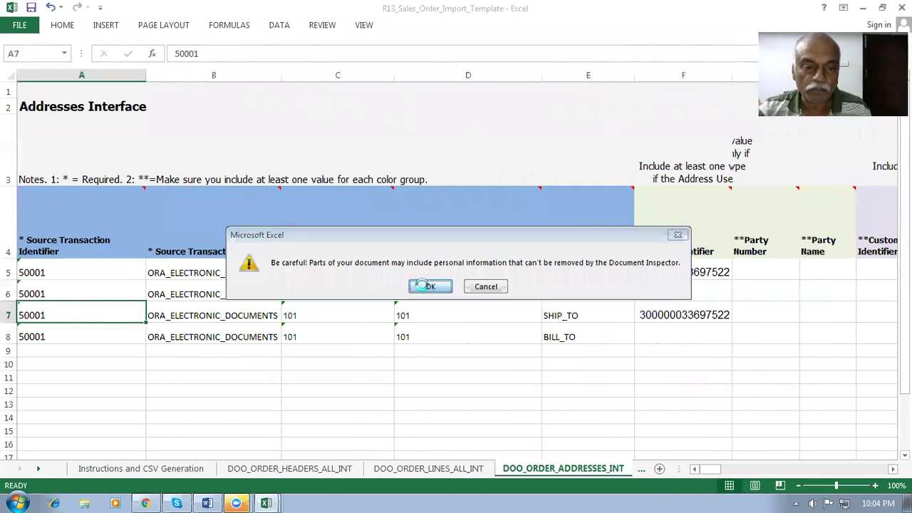
pyautogui.click(426, 285)
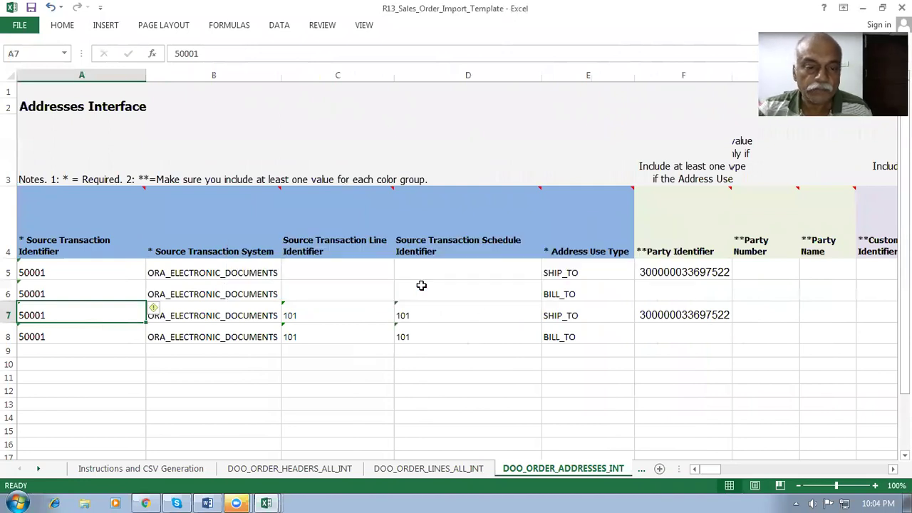
# - Generate the CSV files from the Instructions and CSV Generation sheet and choose the Test folder on Local Disk (C:) for the ZIP file
pyautogui.click(142, 469)
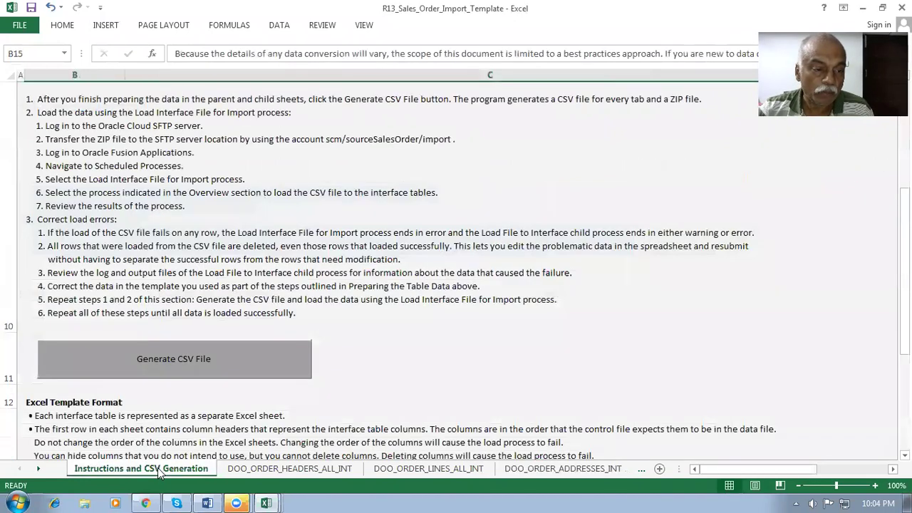
pyautogui.click(173, 360)
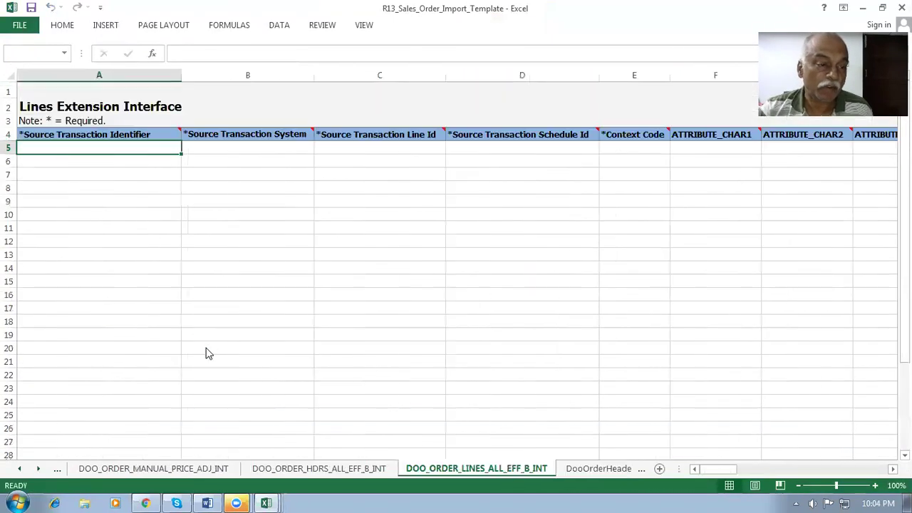
pyautogui.moveTo(105, 124); pyautogui.dragTo(107, 185)
pyautogui.click(71, 155)
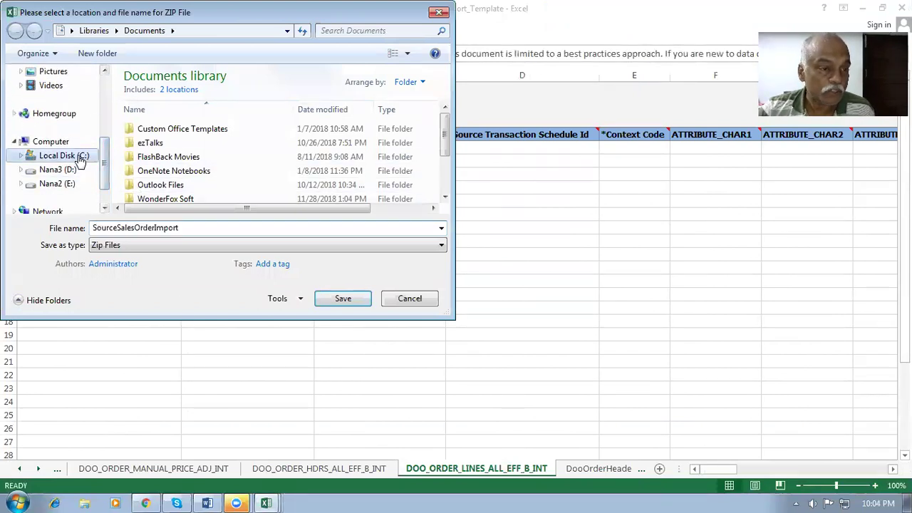
pyautogui.scroll(-5, 143, 147)
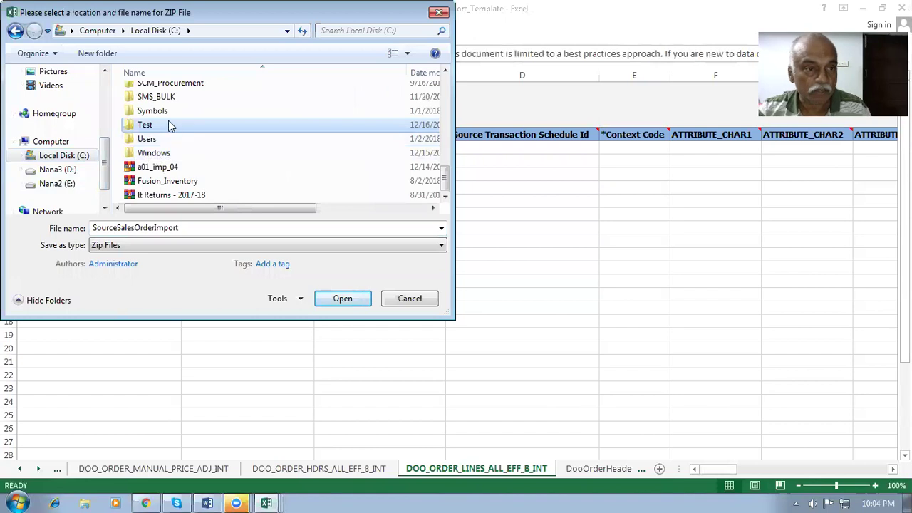
pyautogui.doubleClick(168, 126)
# - Name the ZIP file a01_imp_14, save it in the Test folder, and finish the CSV generation
pyautogui.doubleClick(185, 226)
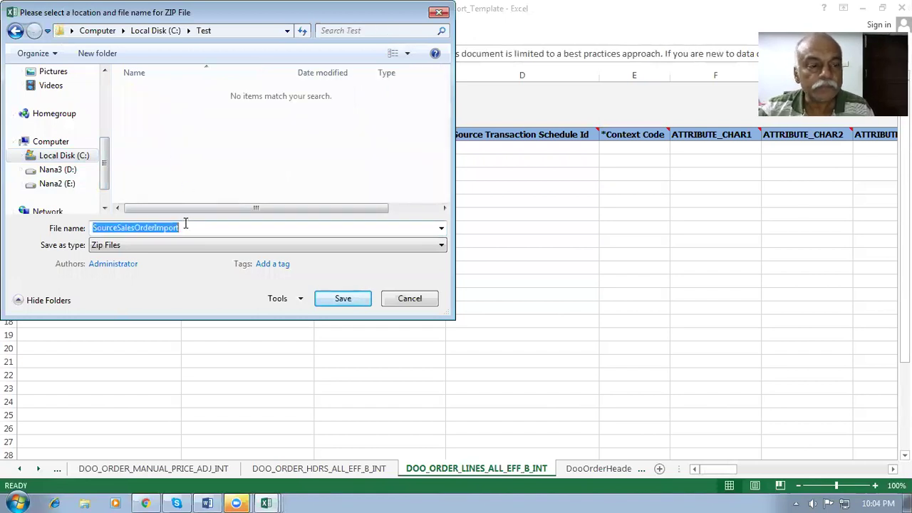
pyautogui.write('a01_imp_14')
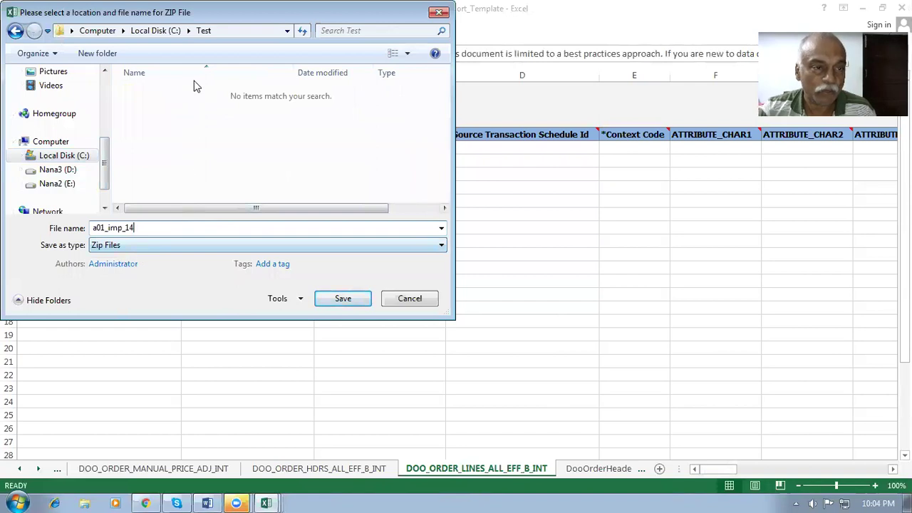
pyautogui.click(343, 299)
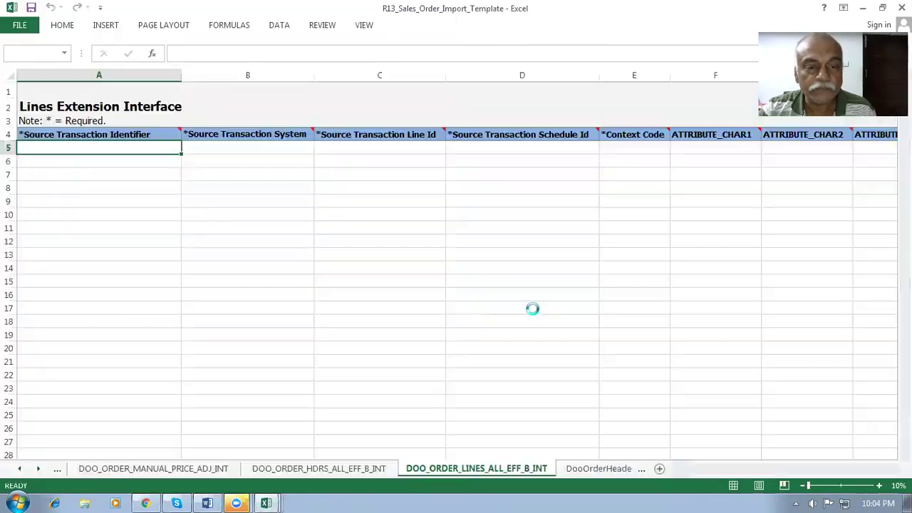
pyautogui.click(501, 294)
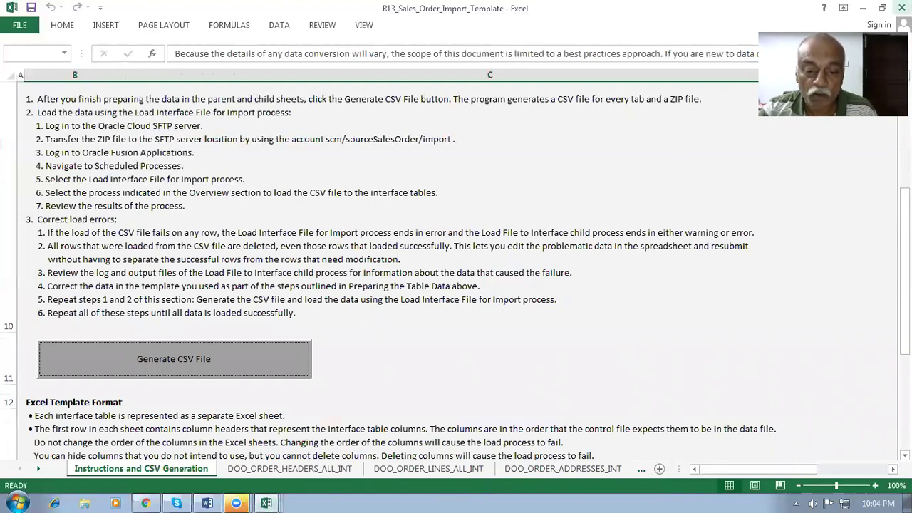
# - Close the R13_Sales_Order_Import_Template workbook without saving further changes
pyautogui.click(511, 358)
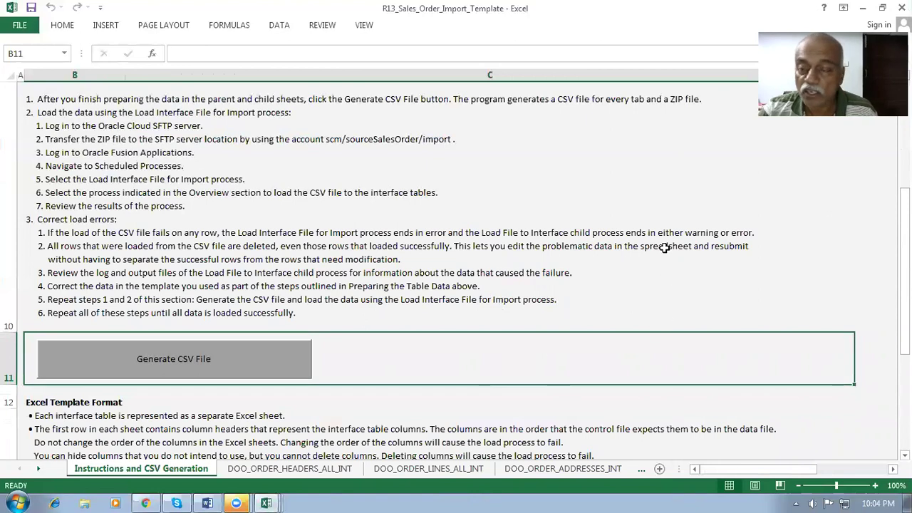
pyautogui.click(902, 8)
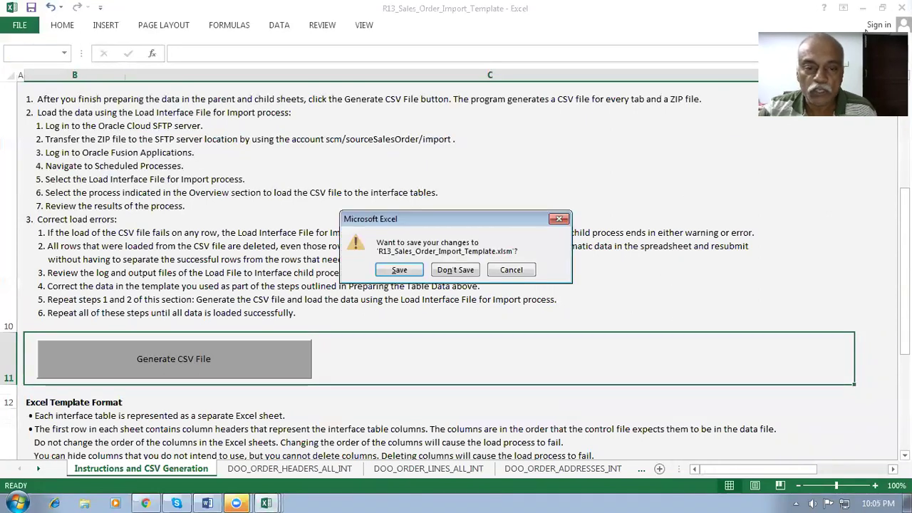
pyautogui.click(455, 272)
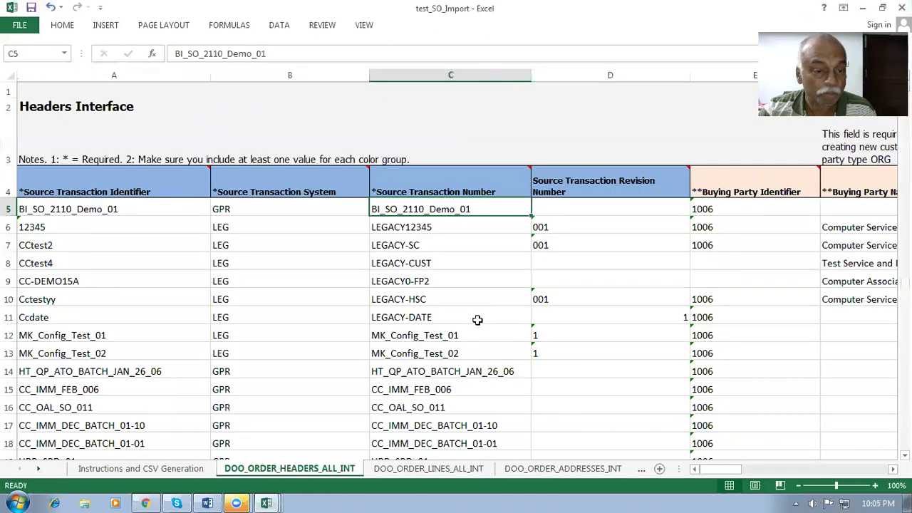
# - In the test_SO_Import workbook, examine the sample rows on the order headers, order lines and order addresses sheets
pyautogui.click(368, 337)
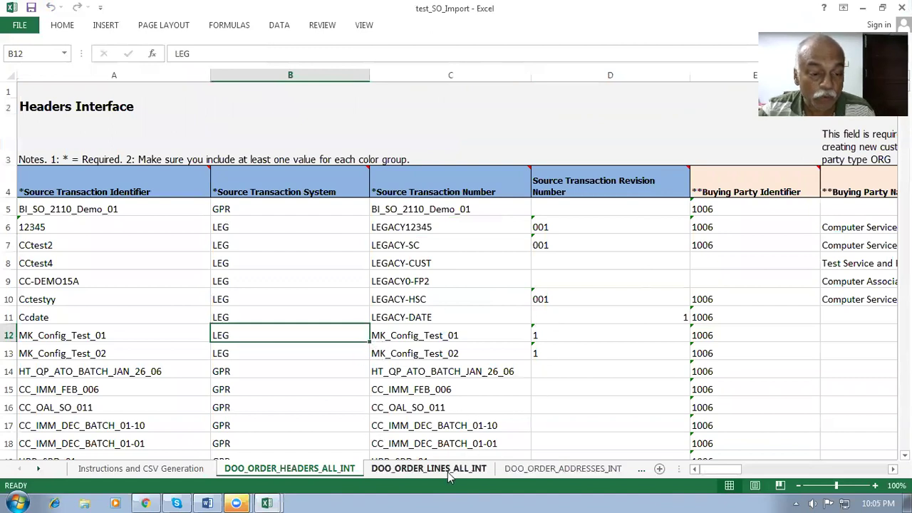
pyautogui.click(399, 472)
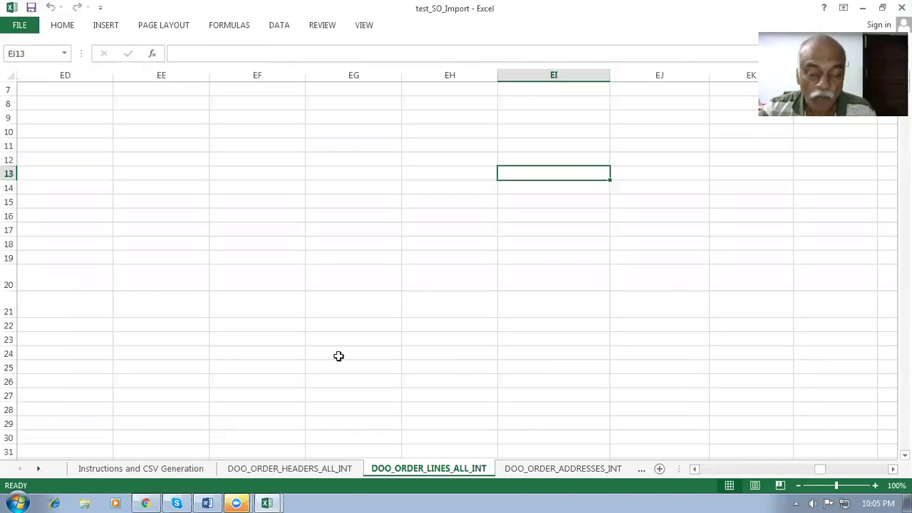
pyautogui.press('Home')
pyautogui.scroll(2, 301, 356)
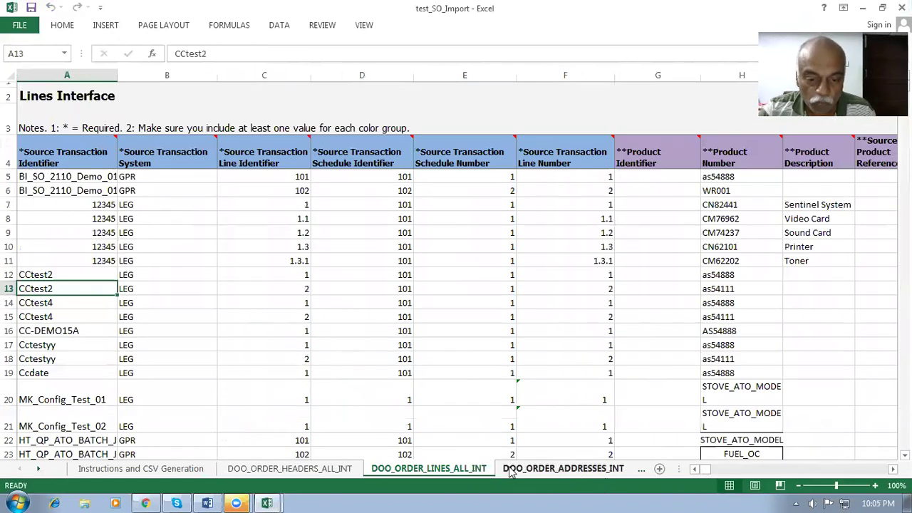
pyautogui.click(530, 471)
pyautogui.click(252, 378)
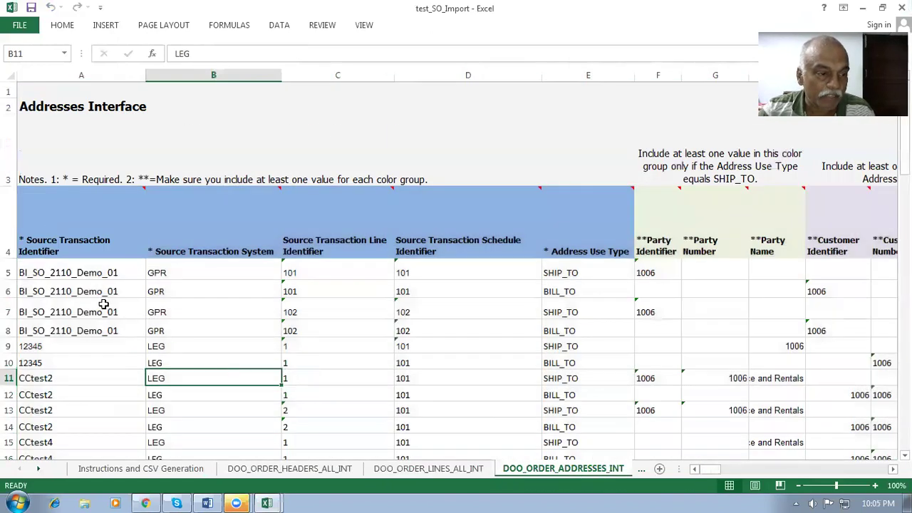
pyautogui.moveTo(6, 274); pyautogui.dragTo(7, 378)
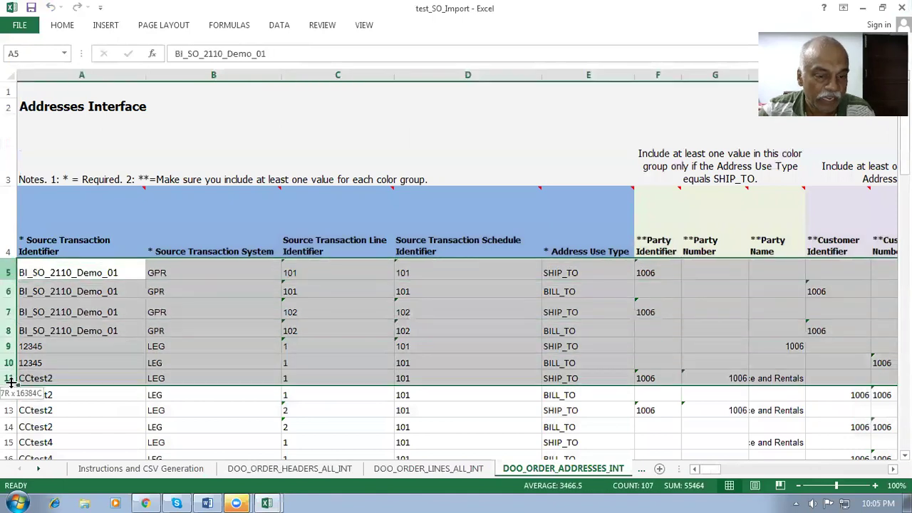
# - Review the sample entries on the transaction attributes, sales credits and payments interface sheets
pyautogui.click(641, 469)
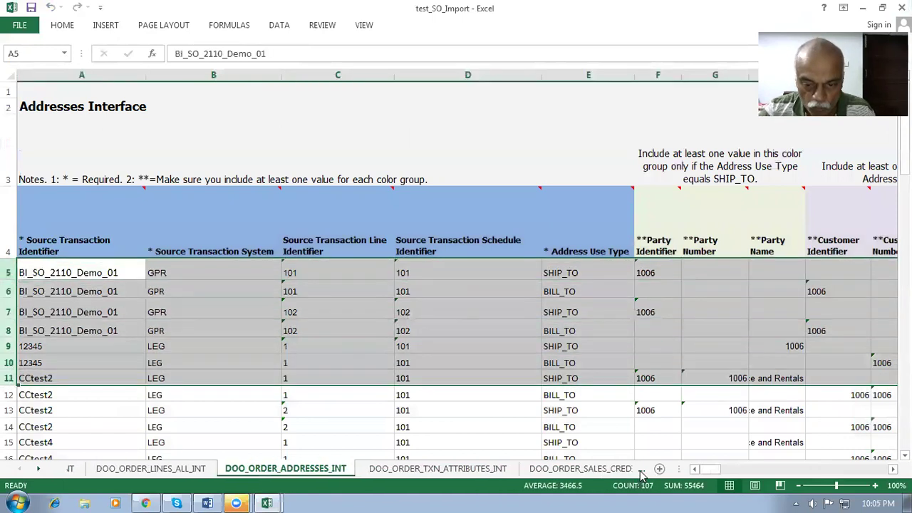
pyautogui.click(641, 469)
pyautogui.click(239, 471)
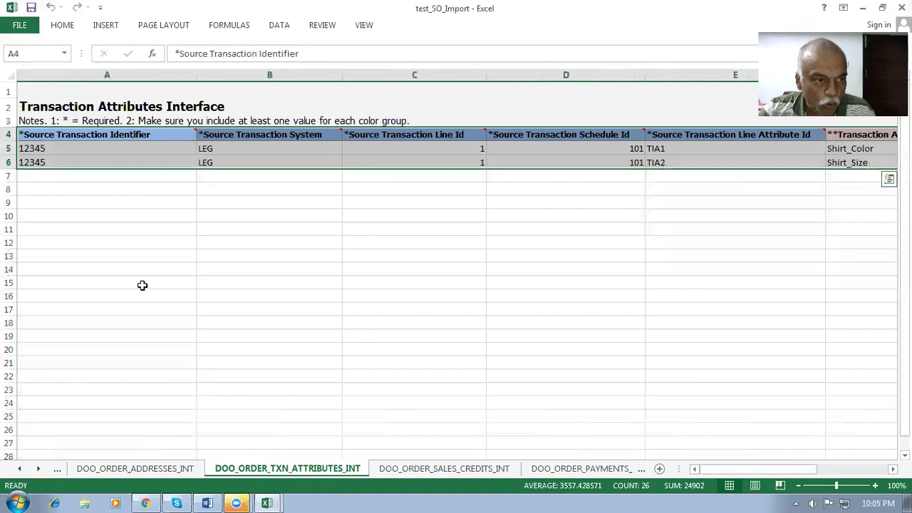
pyautogui.click(90, 151)
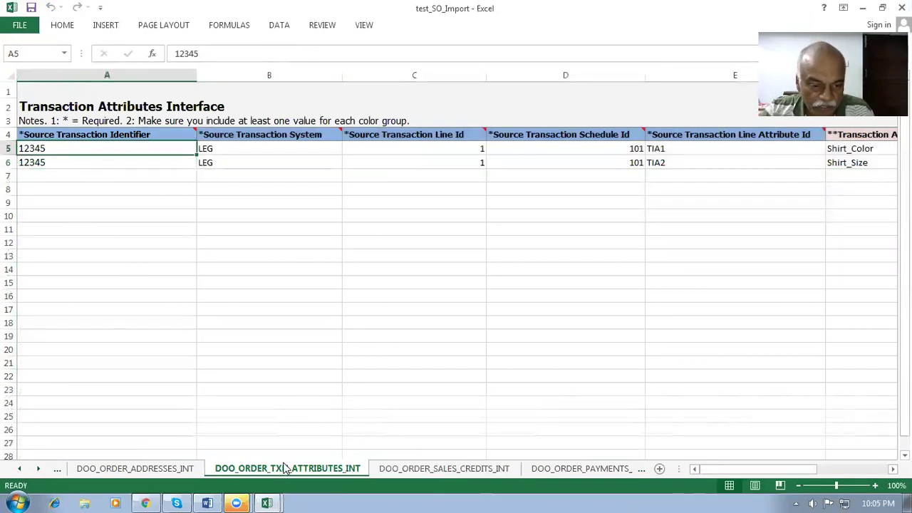
pyautogui.click(431, 468)
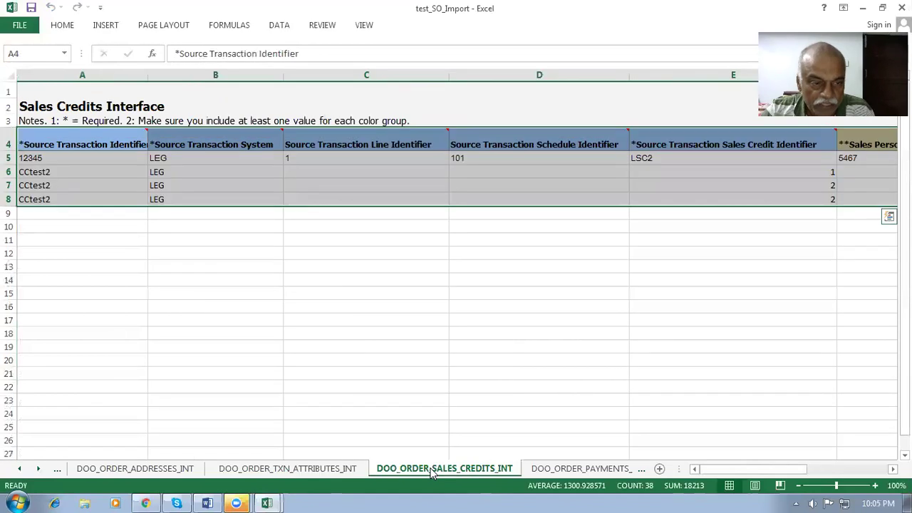
pyautogui.click(227, 318)
pyautogui.click(575, 468)
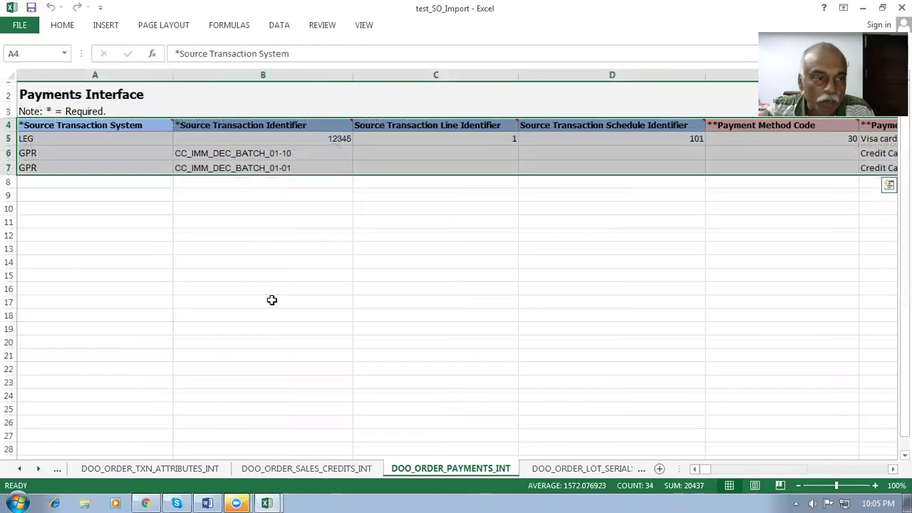
pyautogui.click(271, 300)
# - Review the sample entries on the lot serials, document references, charge components and billing plans sheets
pyautogui.click(574, 468)
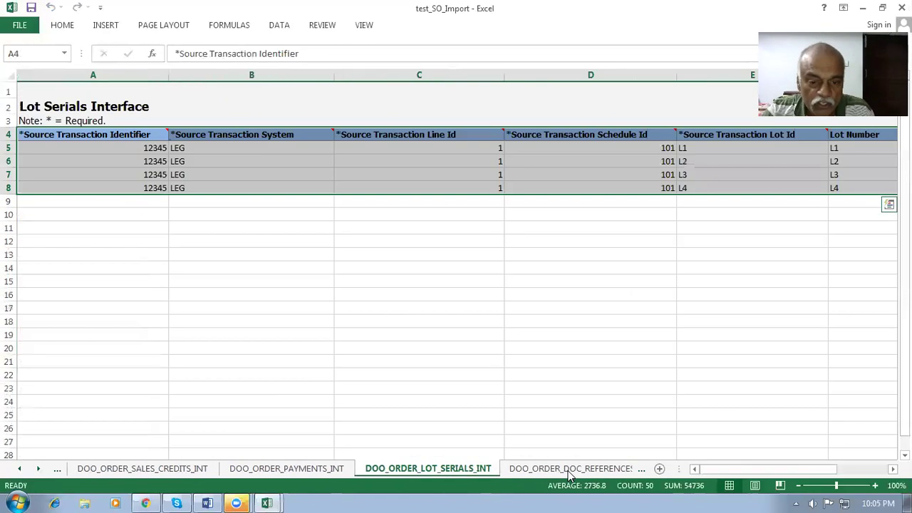
pyautogui.click(554, 470)
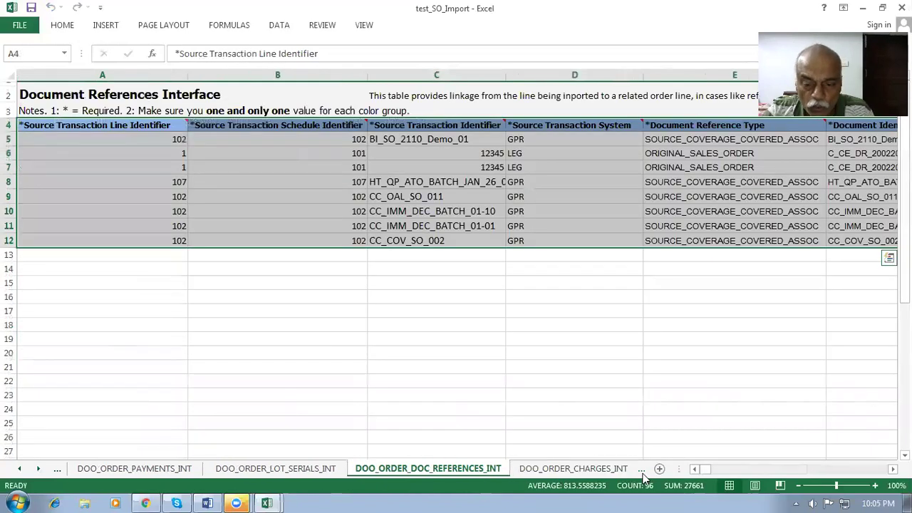
pyautogui.click(641, 470)
pyautogui.click(584, 469)
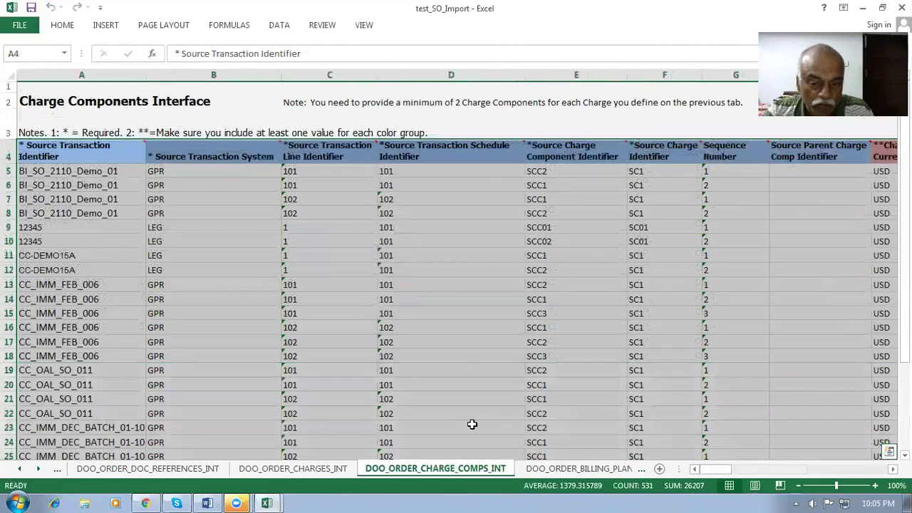
pyautogui.click(578, 468)
pyautogui.click(363, 387)
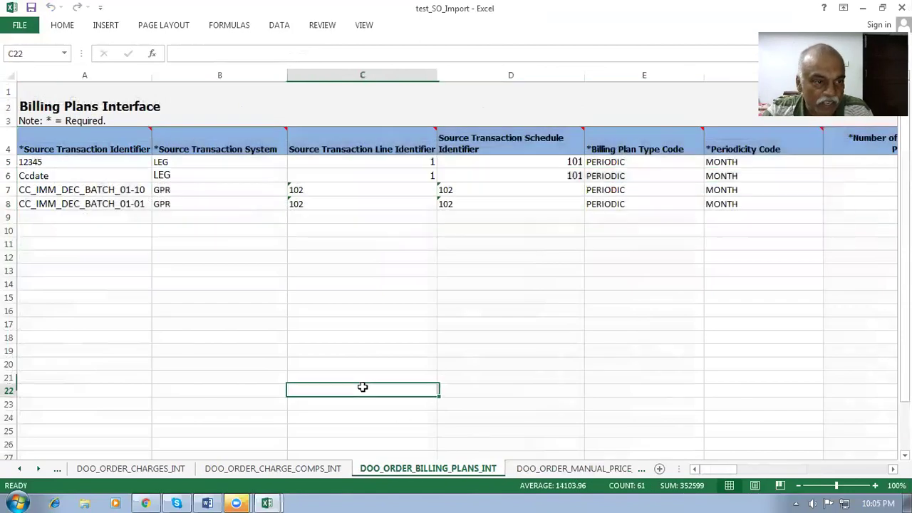
# - Review the sample entries on the manual price adjustments, headers extension and lines extension sheets
pyautogui.click(550, 472)
pyautogui.click(224, 309)
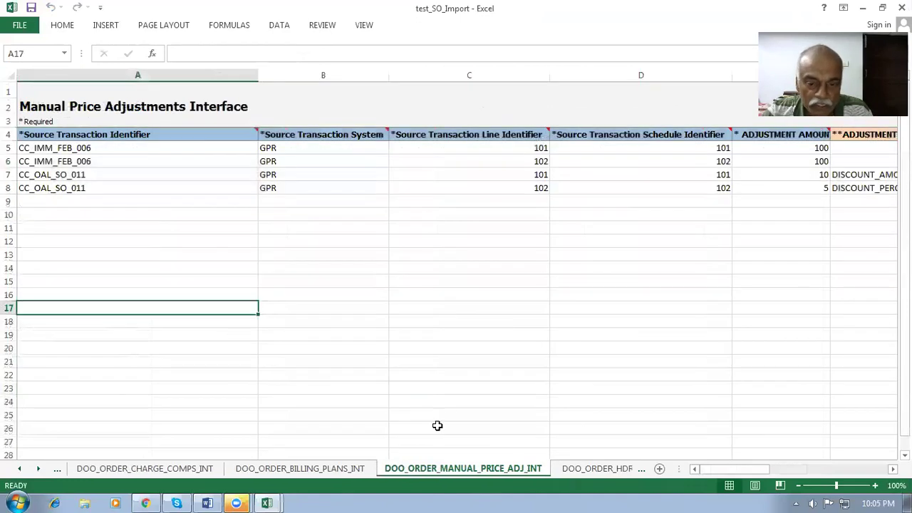
pyautogui.click(609, 470)
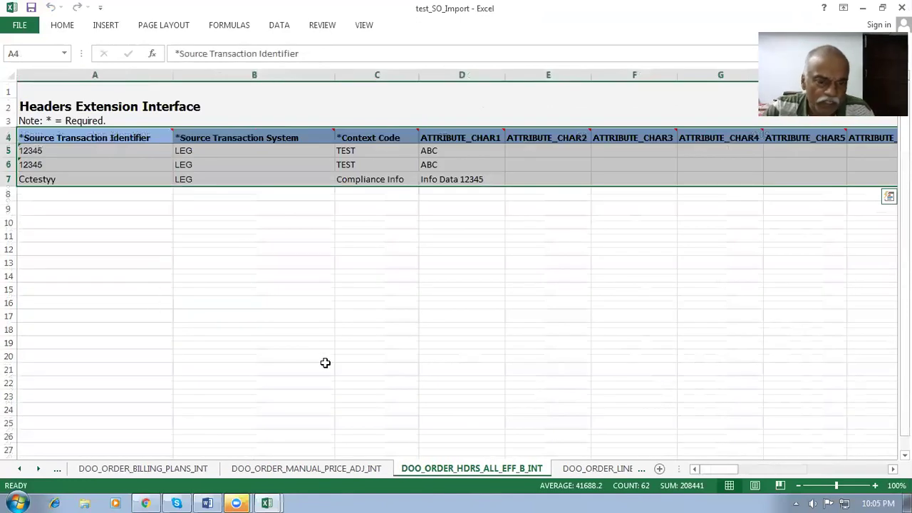
pyautogui.click(587, 470)
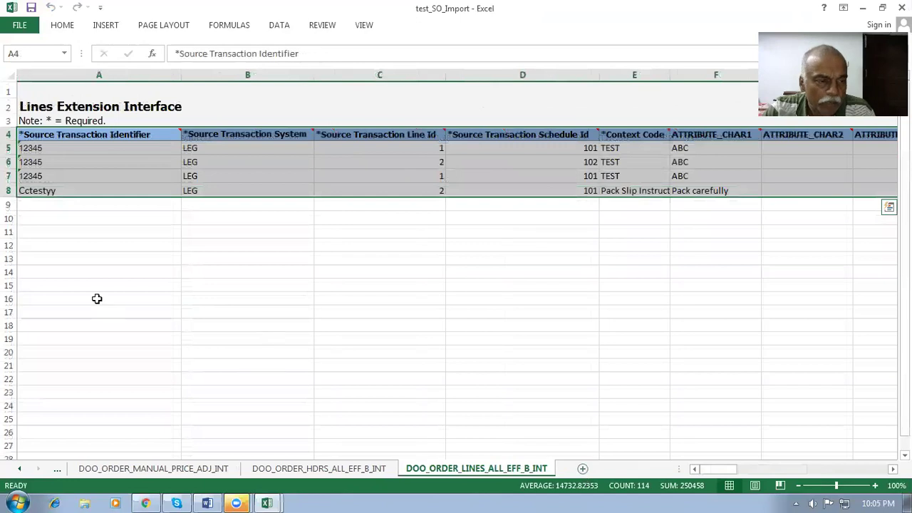
pyautogui.click(69, 176)
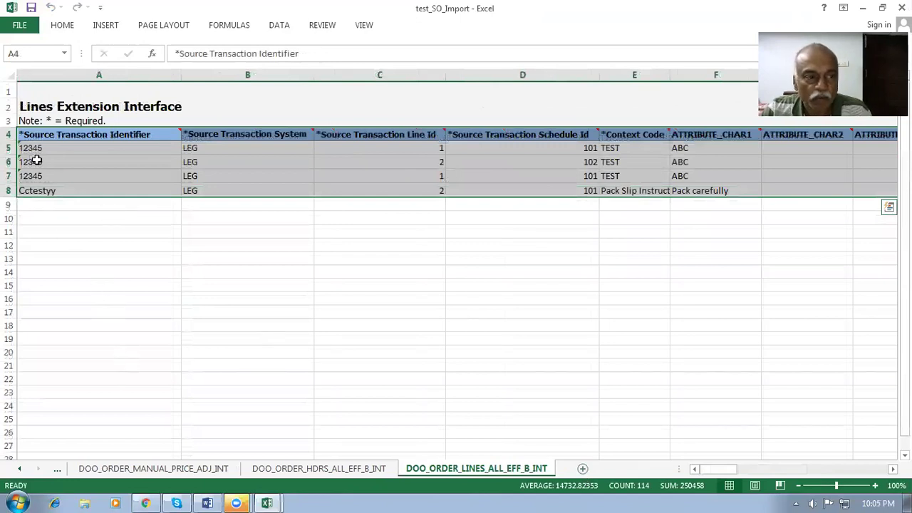
# - Clear sample rows 5 to 8 on the lines extension sheet and go to the headers extension sheet
pyautogui.moveTo(5, 148); pyautogui.dragTo(9, 190)
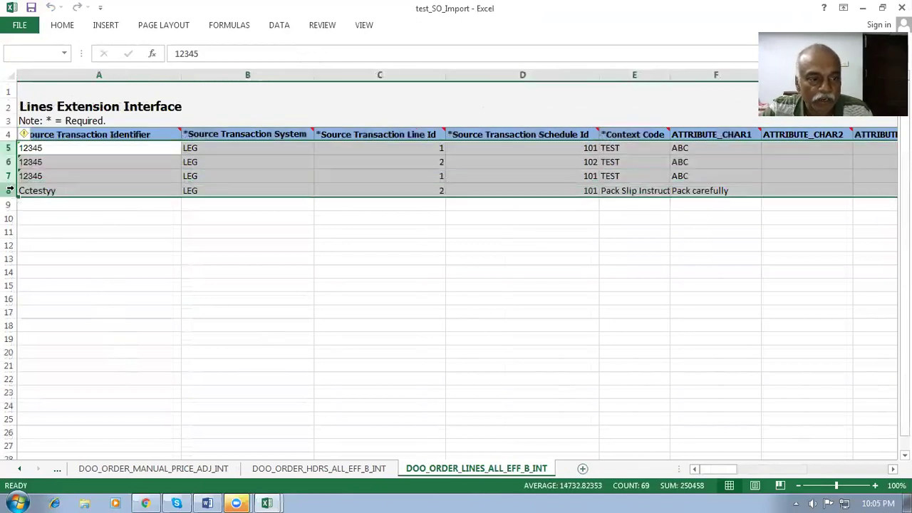
pyautogui.press('Delete')
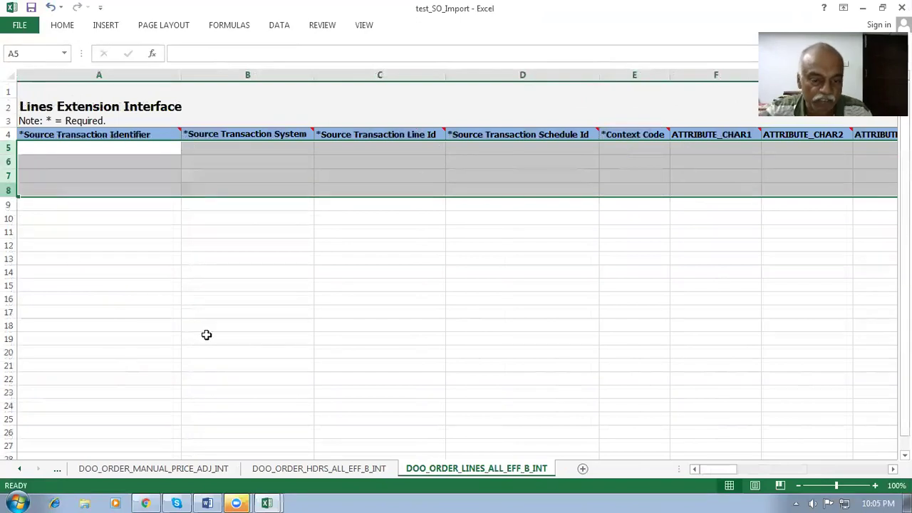
pyautogui.click(320, 469)
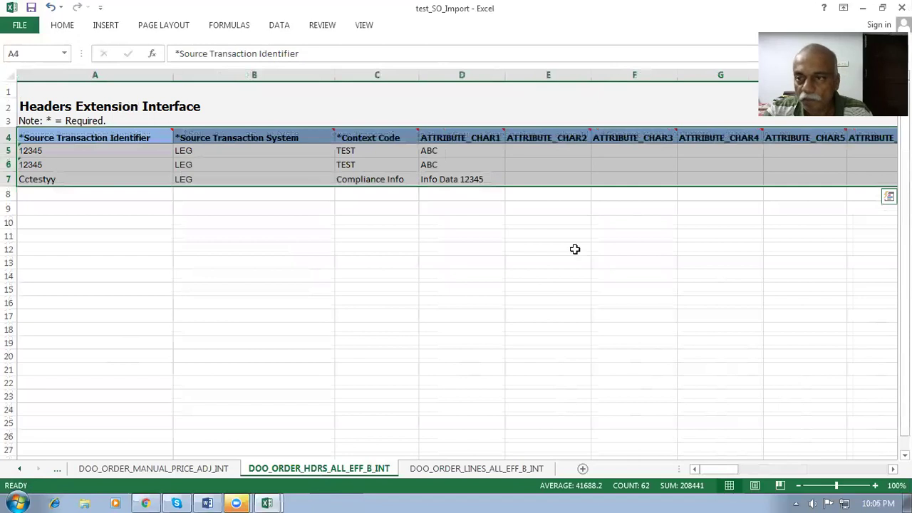
# - Close the test_SO_Import workbook without saving its changes
pyautogui.click(901, 7)
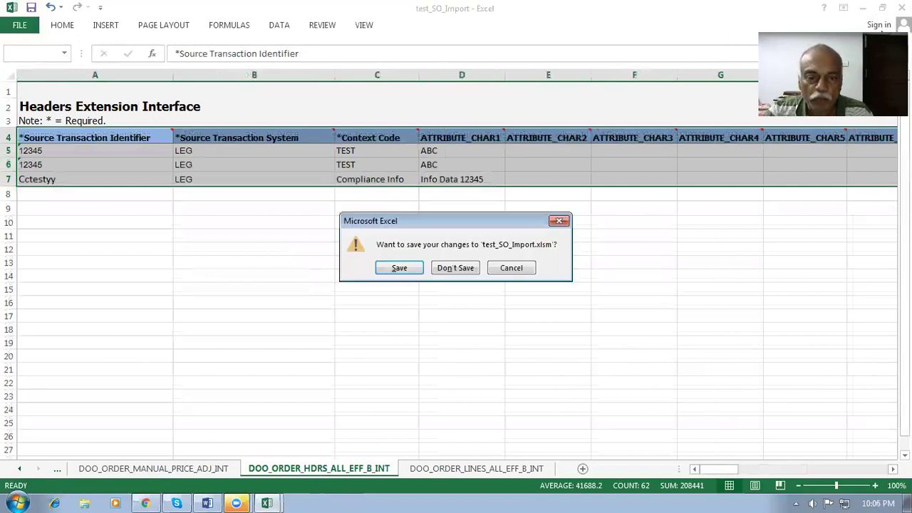
pyautogui.click(456, 268)
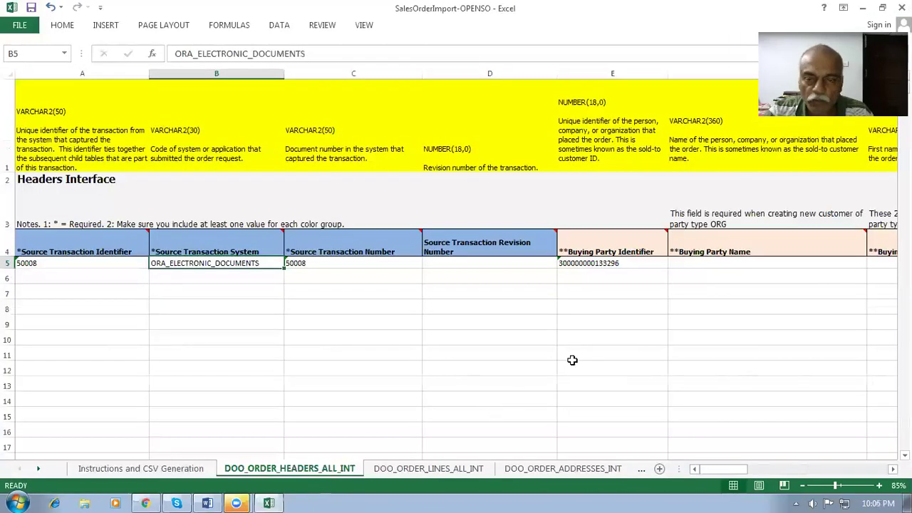
pyautogui.click(573, 365)
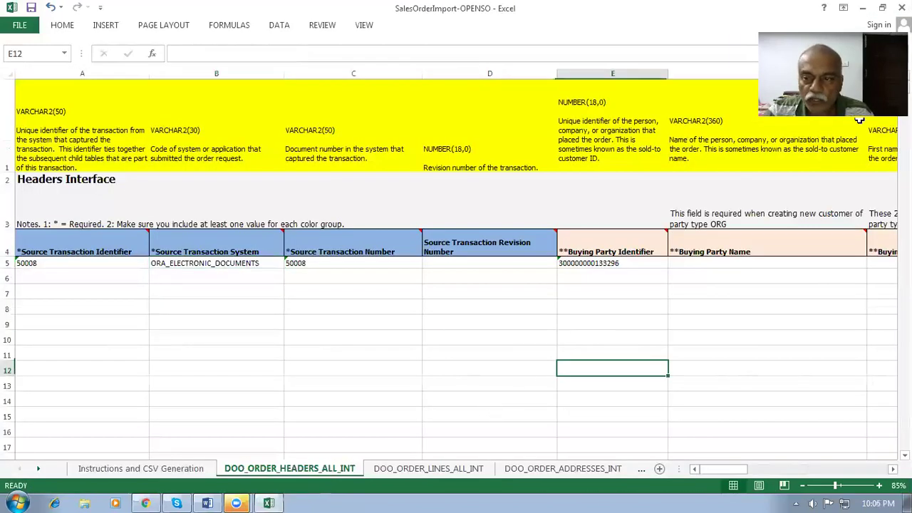
pyautogui.click(595, 118)
pyautogui.click(487, 133)
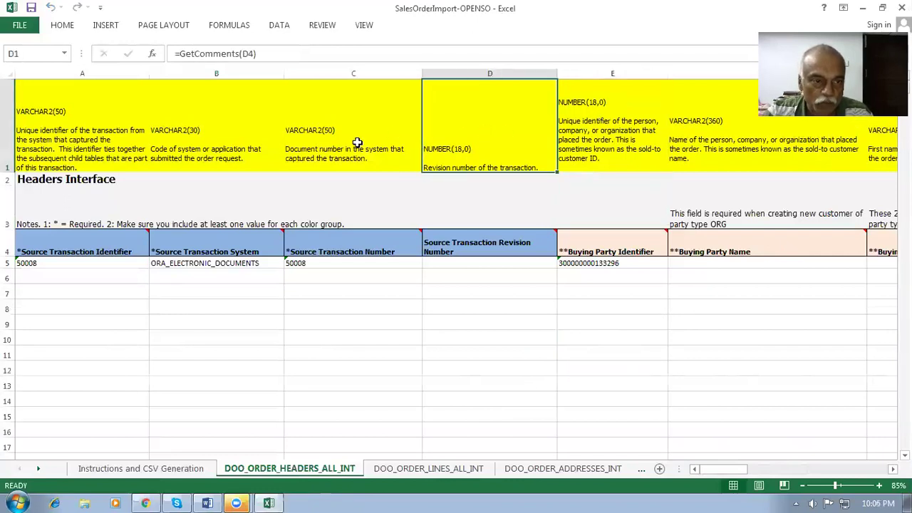
pyautogui.click(259, 140)
pyautogui.click(227, 137)
pyautogui.click(68, 156)
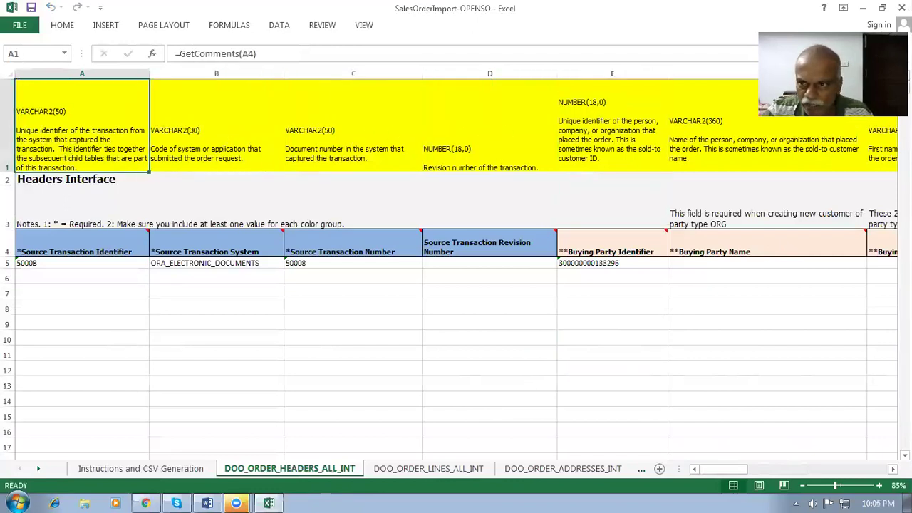
# - Switch to the Sales_Order_Import document in Word and review the queries for the party, party site and account site identifiers
pyautogui.hotkey('alt', 'Tab')
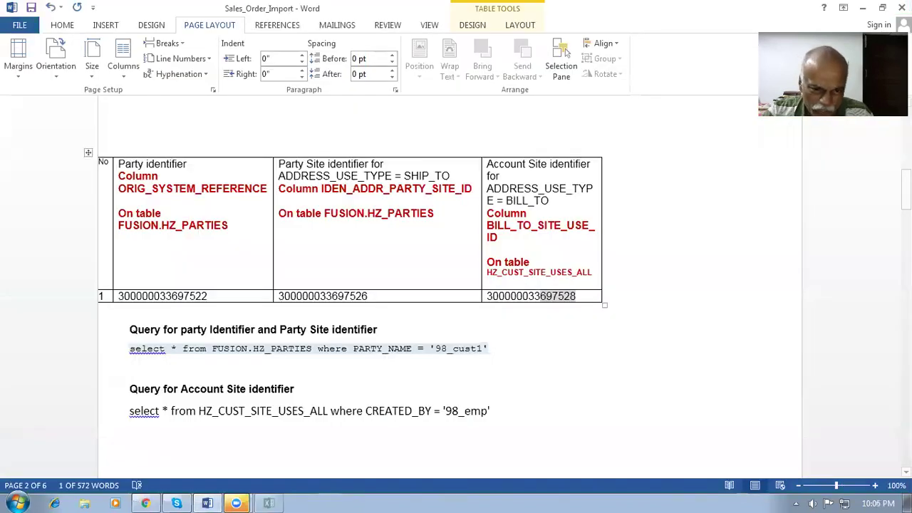
pyautogui.click(490, 348)
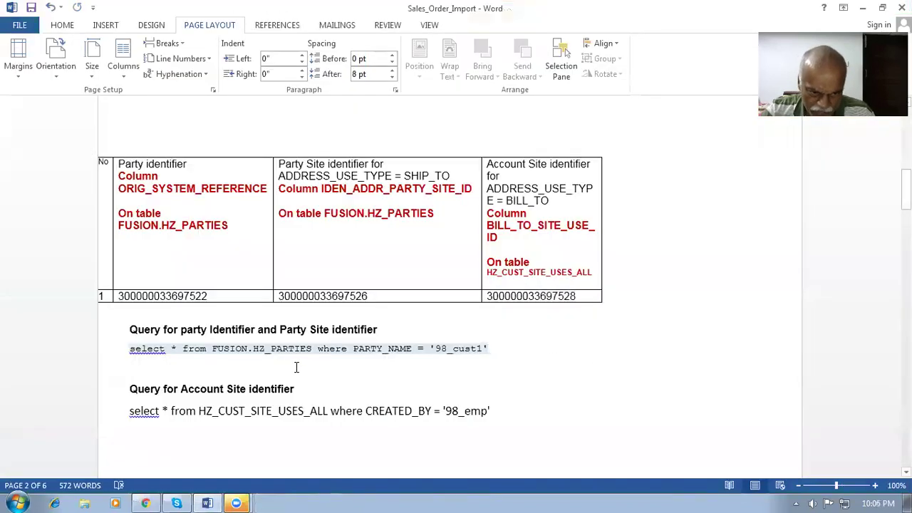
pyautogui.moveTo(261, 335); pyautogui.dragTo(163, 415)
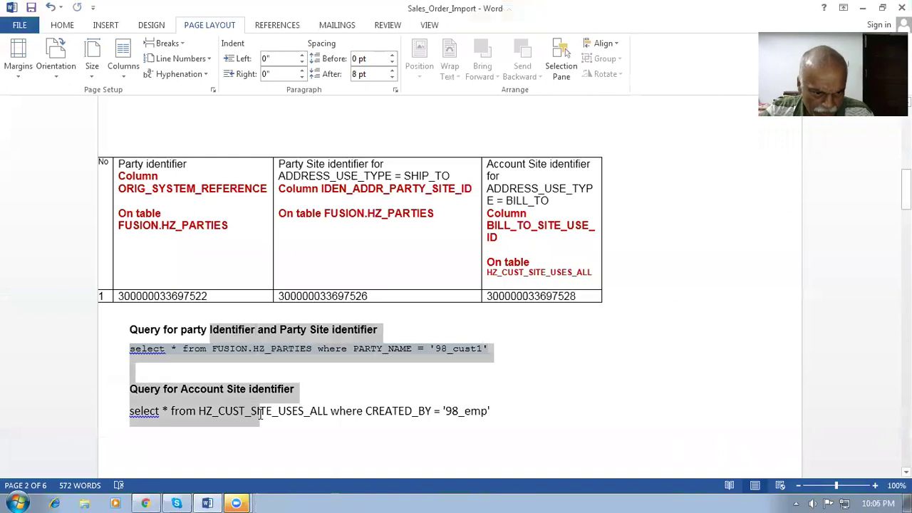
pyautogui.click(307, 442)
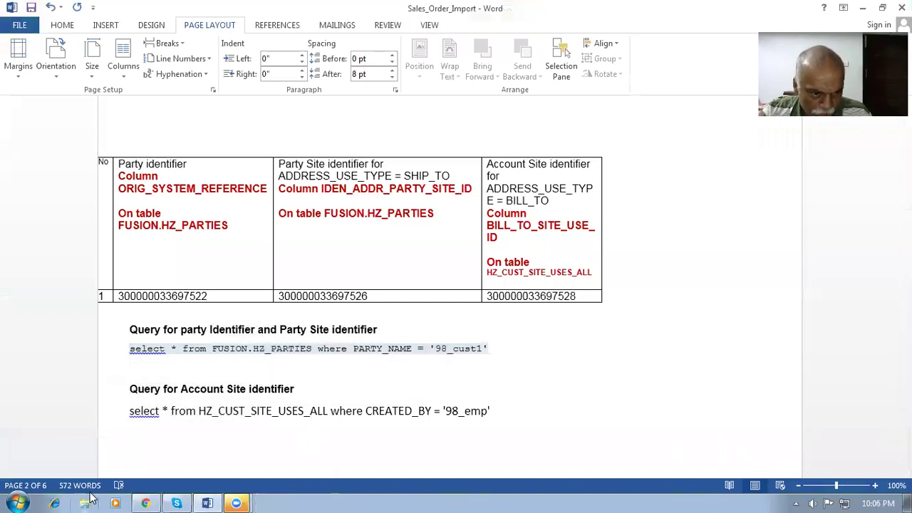
# - In Windows Explorer, open the Test folder on Local Disk (C:) to check the generated ZIP and CSV files
pyautogui.click(86, 502)
pyautogui.click(313, 308)
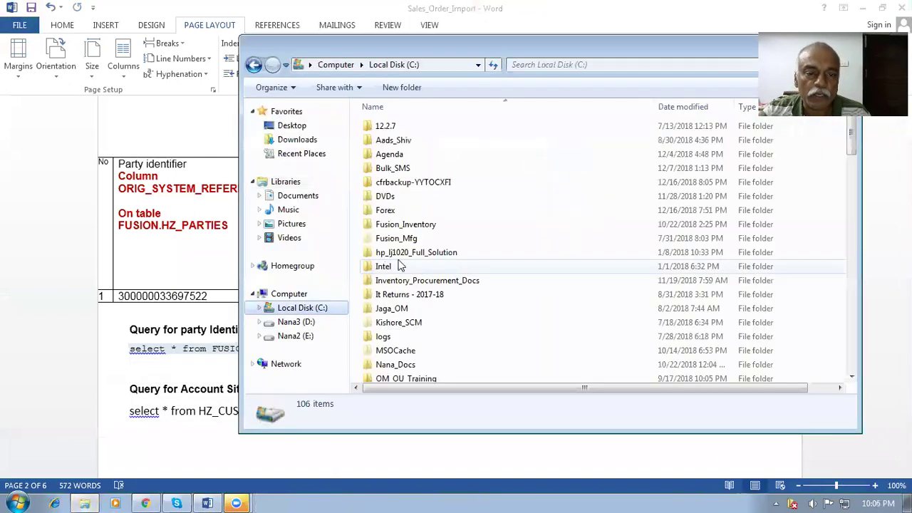
pyautogui.click(410, 253)
pyautogui.scroll(-10, 415, 247)
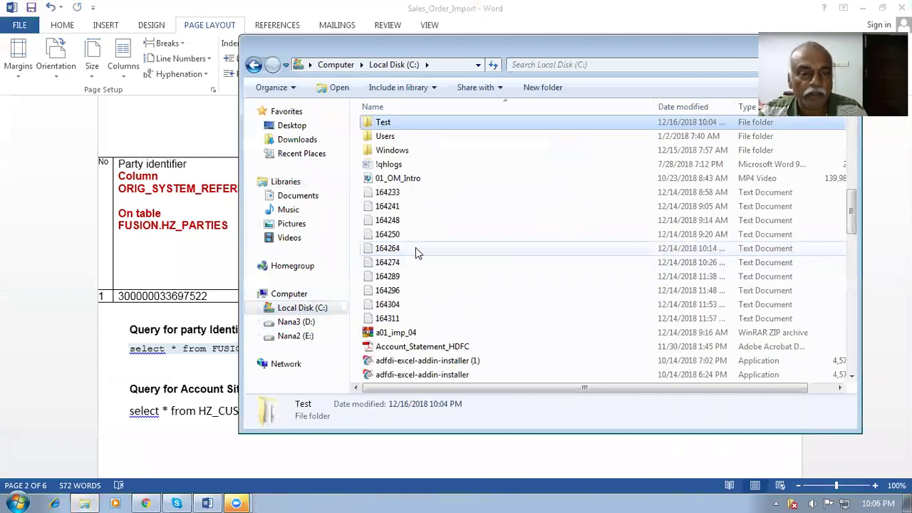
pyautogui.doubleClick(391, 119)
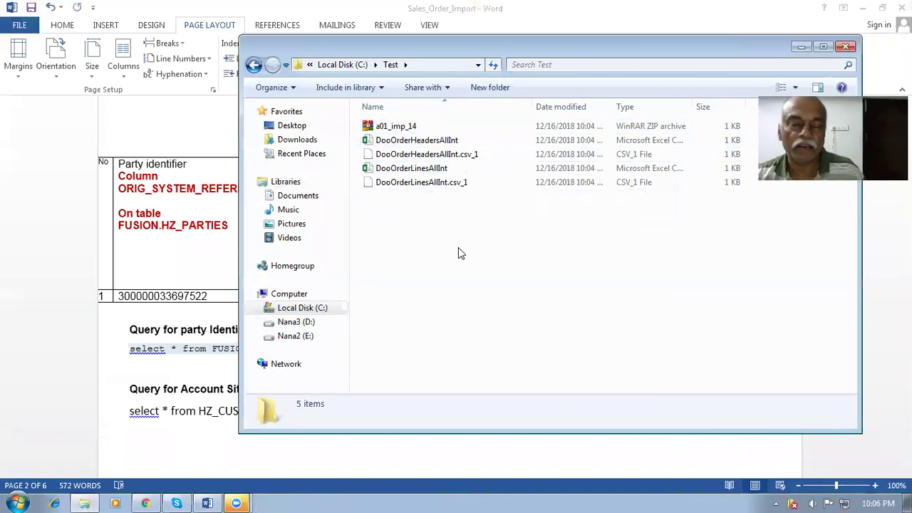
# - Switch to Chrome and open the Scheduled Processes overview in Oracle Cloud from the Reports and Analytics page
pyautogui.click(148, 501)
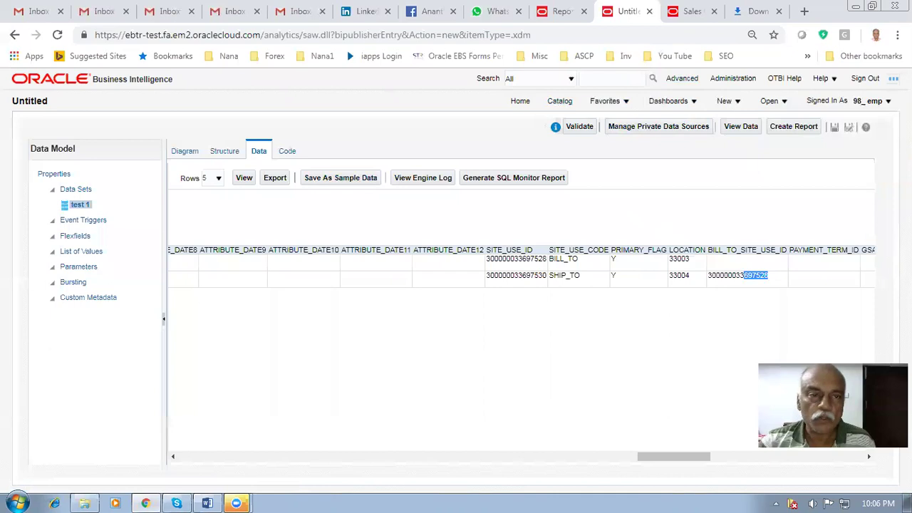
pyautogui.click(598, 326)
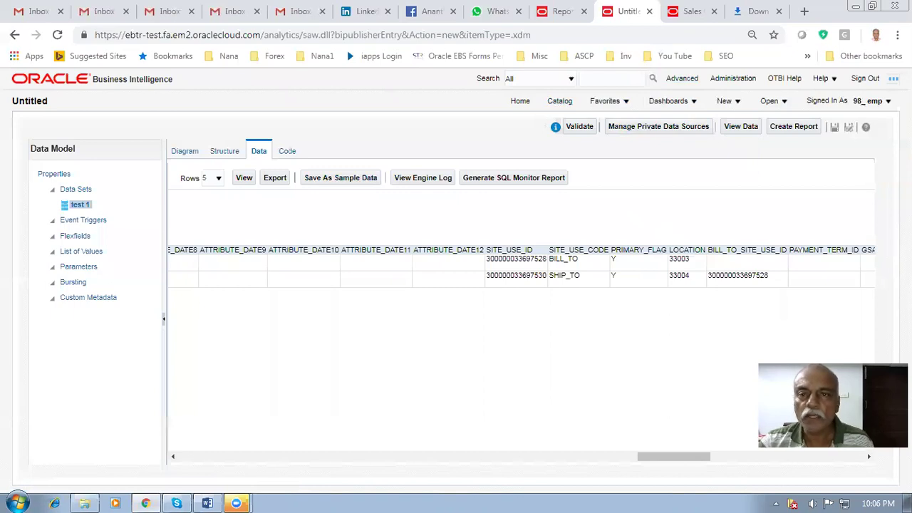
pyautogui.hotkey('ctrl', 'Tab')
pyautogui.click(624, 14)
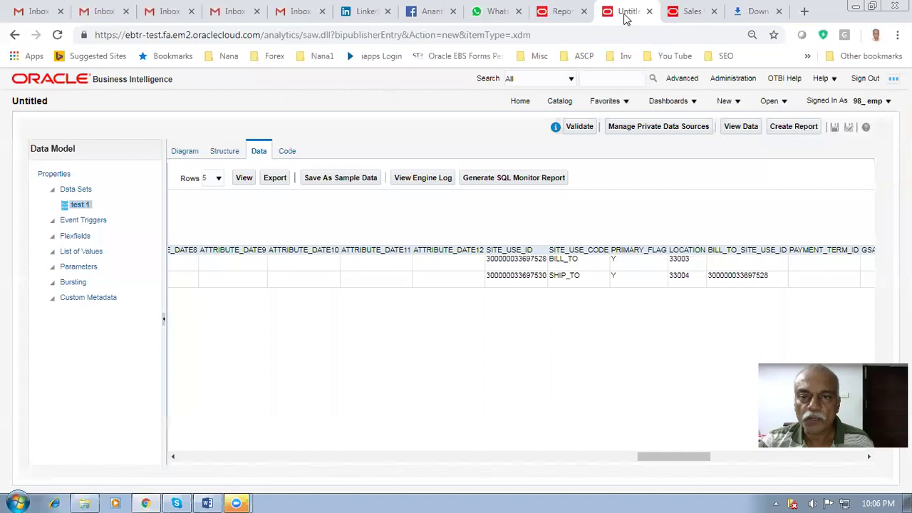
pyautogui.click(559, 11)
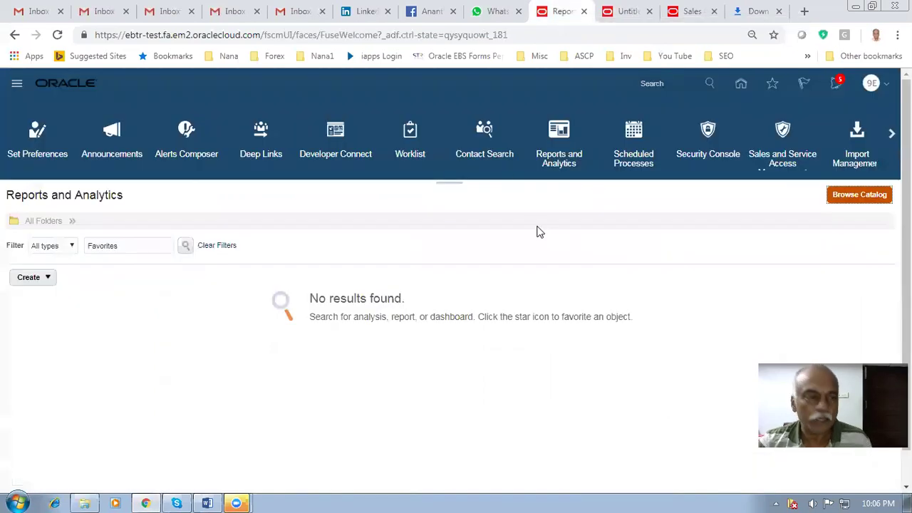
pyautogui.click(17, 84)
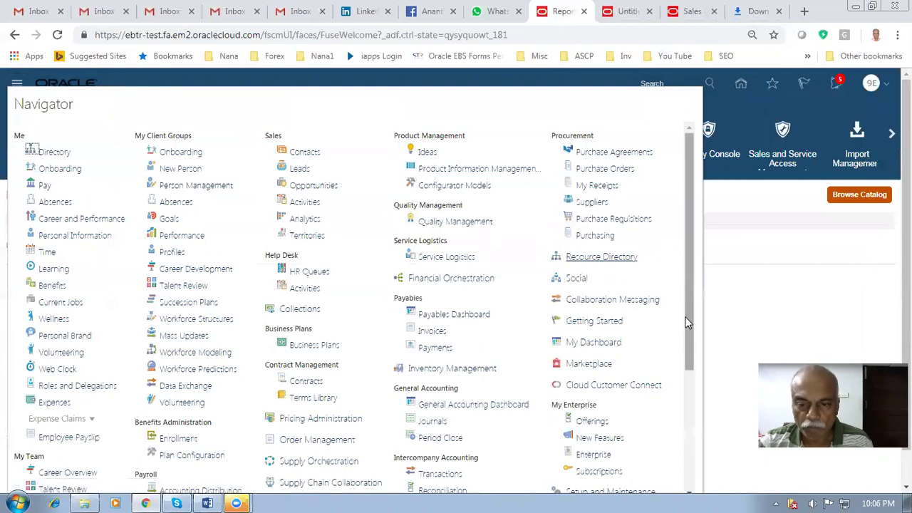
pyautogui.scroll(-2, 689, 362)
pyautogui.click(563, 432)
pyautogui.click(63, 303)
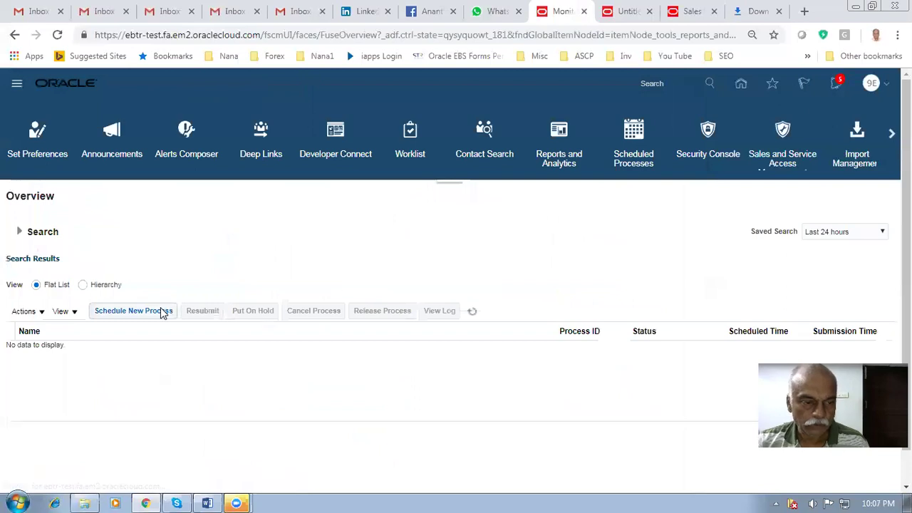
# - Schedule a new job, searching for "load%int%" and choosing the Load Interface File for Import process
pyautogui.click(163, 312)
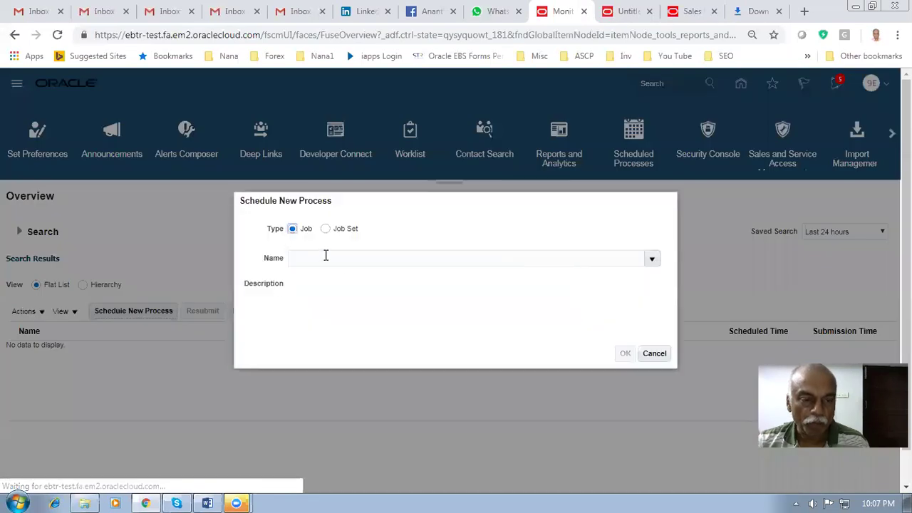
pyautogui.click(326, 254)
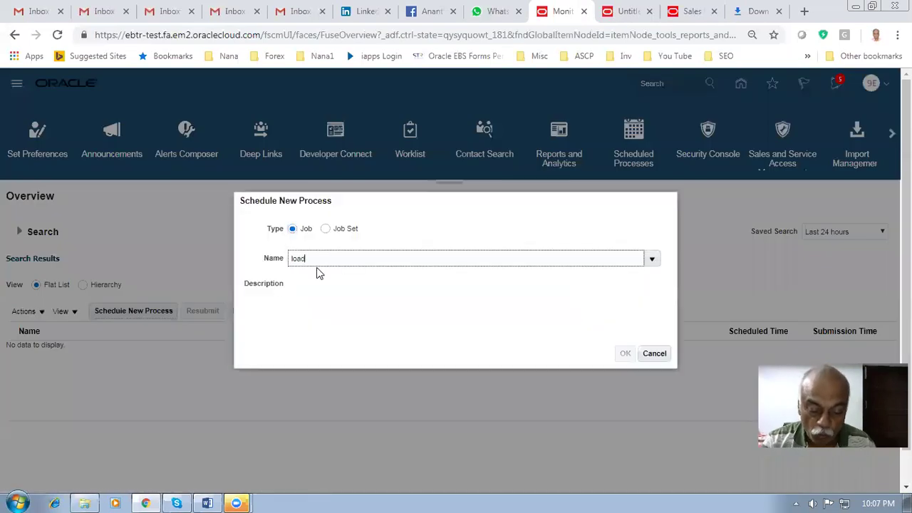
pyautogui.write('load%int%')
pyautogui.press('Tab')
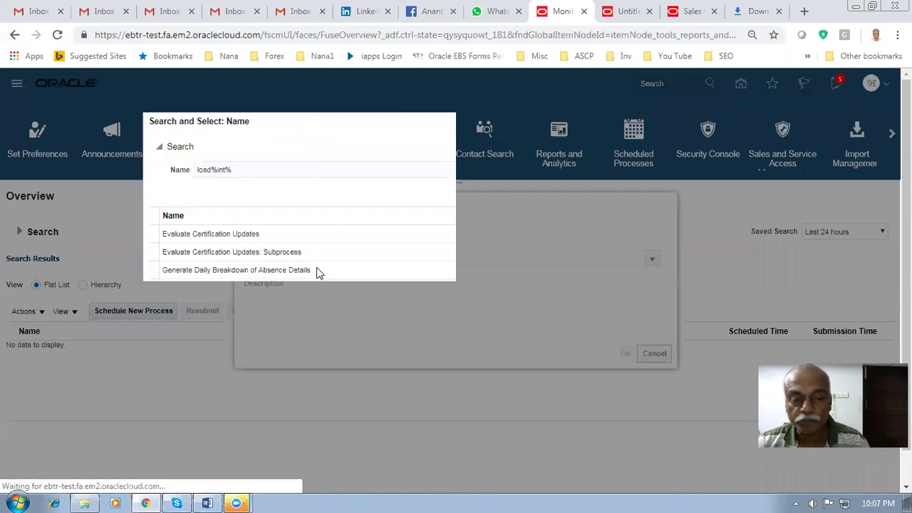
pyautogui.click(705, 194)
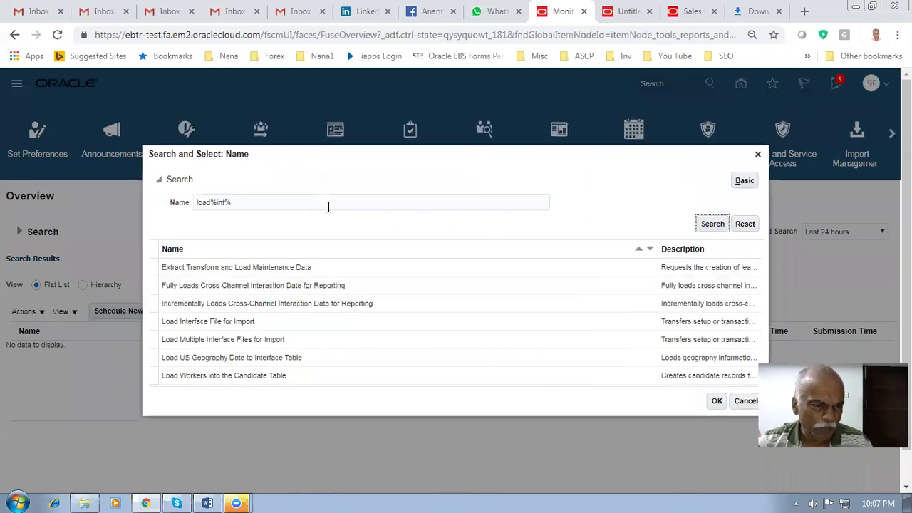
pyautogui.click(302, 324)
pyautogui.click(716, 400)
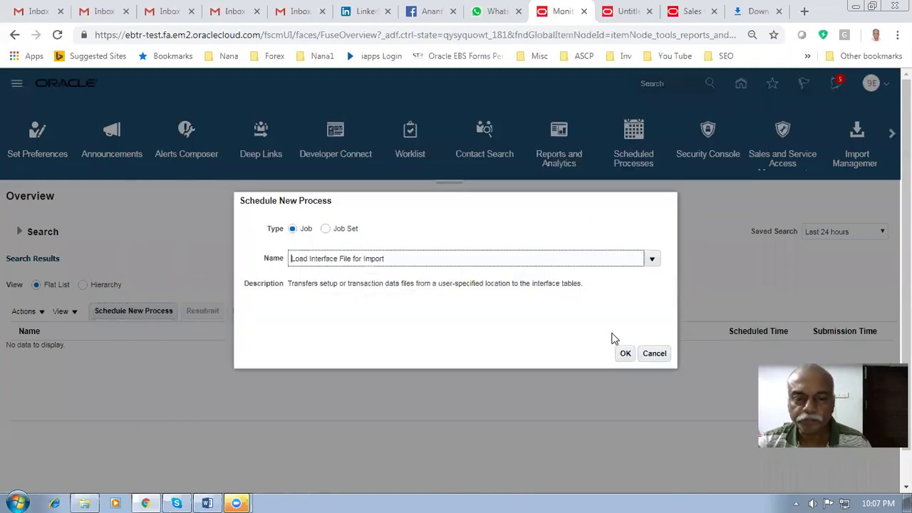
pyautogui.click(625, 354)
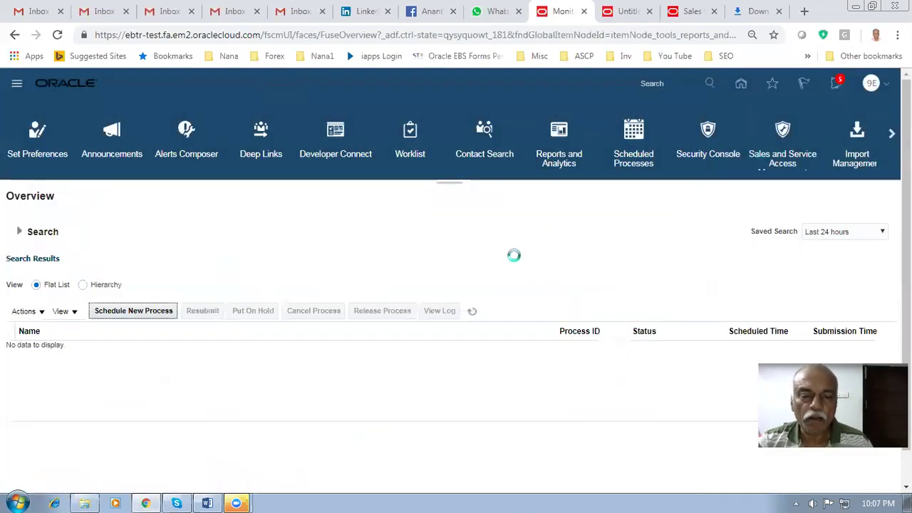
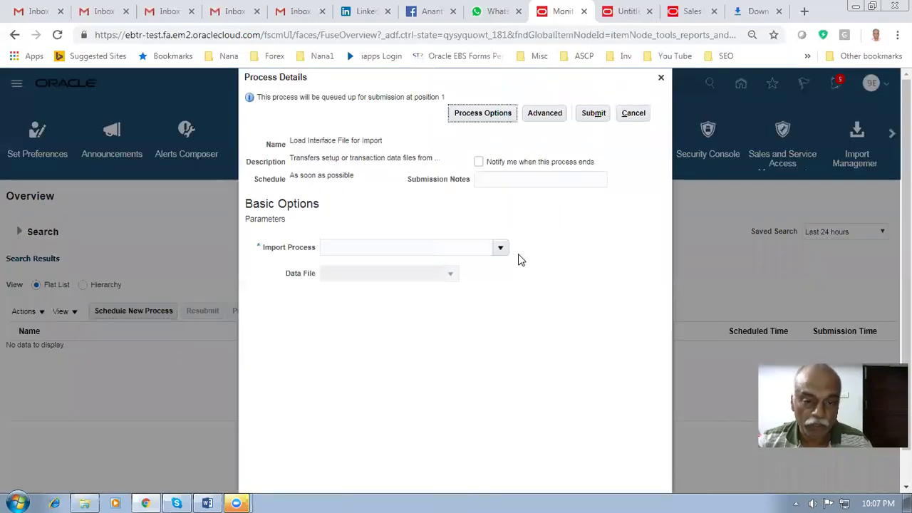
# - Set the import process parameter to Import Sales Orders
pyautogui.click(502, 251)
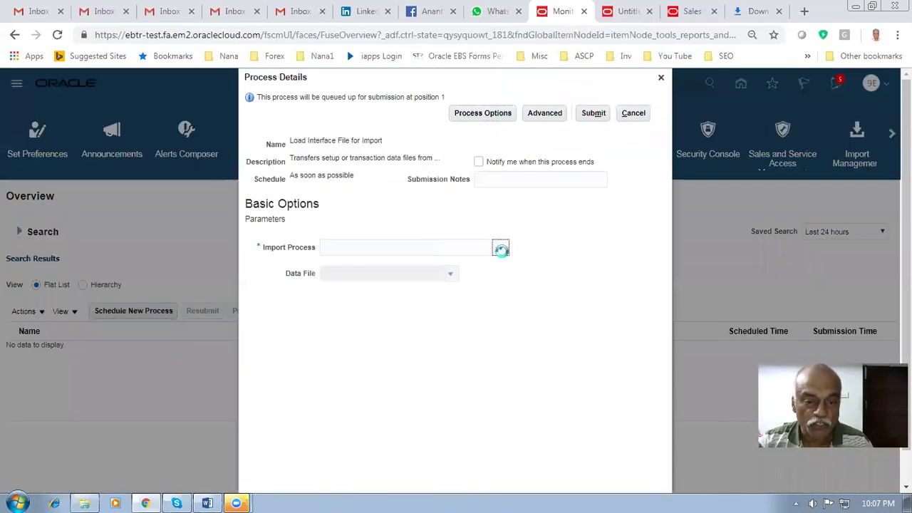
pyautogui.moveTo(617, 281); pyautogui.dragTo(616, 411)
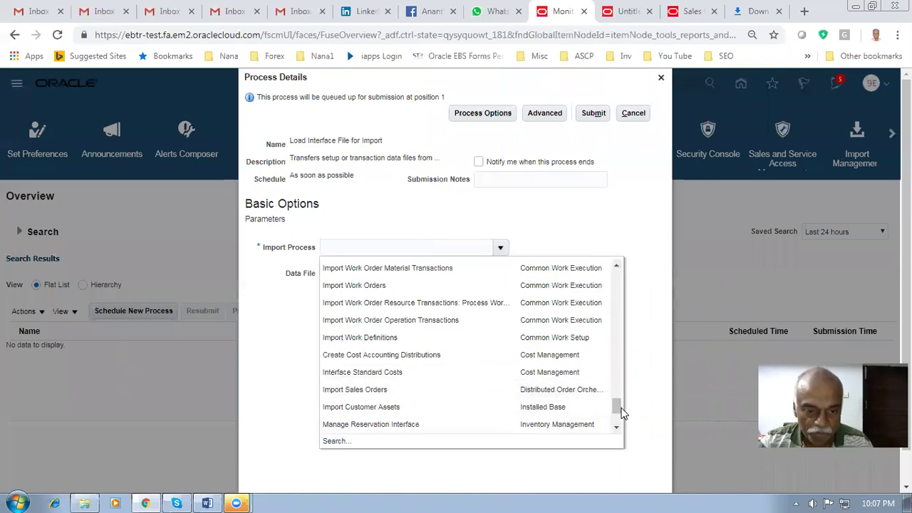
pyautogui.click(395, 392)
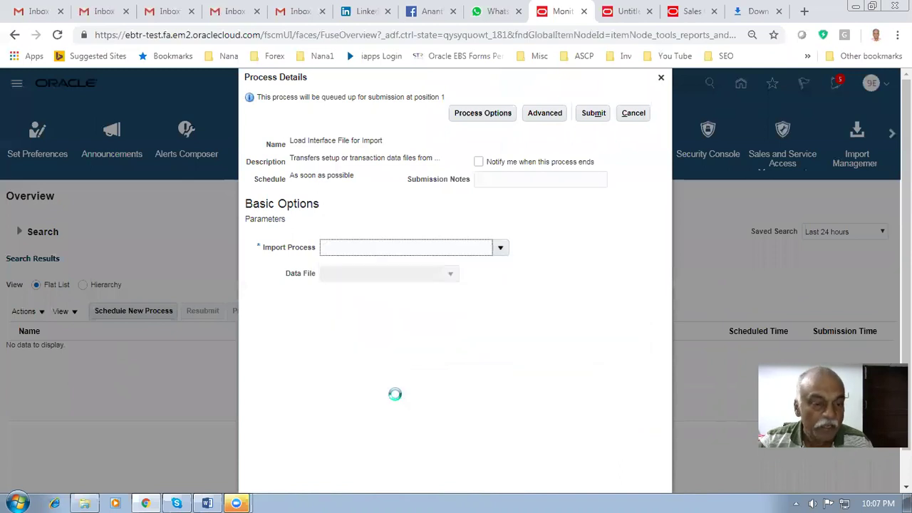
# - Upload a01_imp_14.zip from the Test folder on Local Disk (C:) as the new data file for the import
pyautogui.click(450, 274)
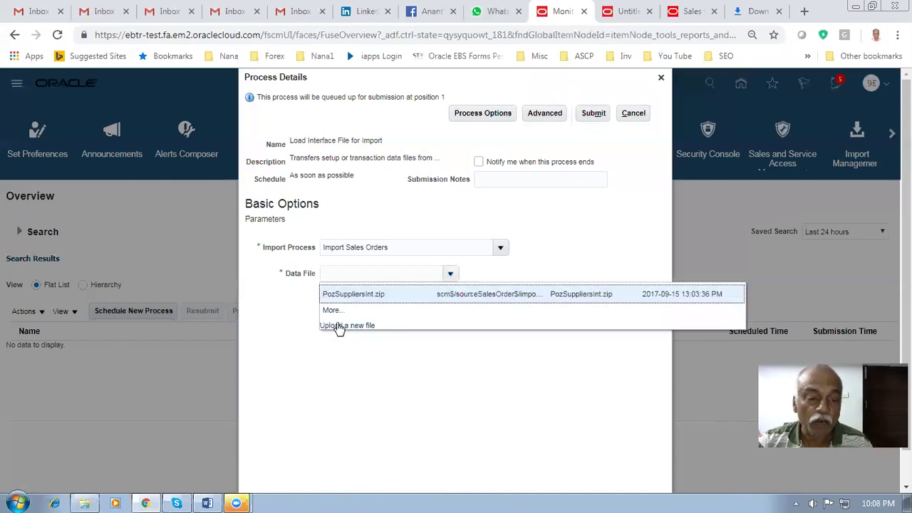
pyautogui.click(515, 275)
pyautogui.click(451, 276)
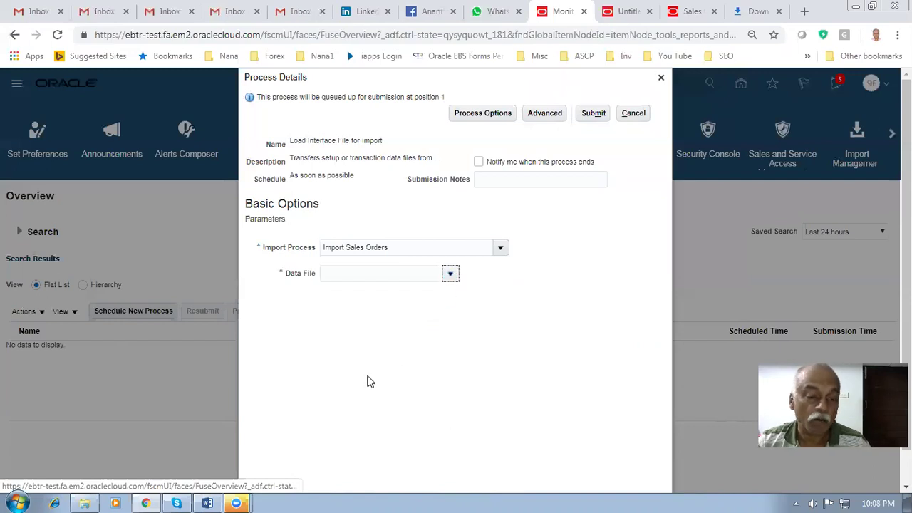
pyautogui.click(351, 328)
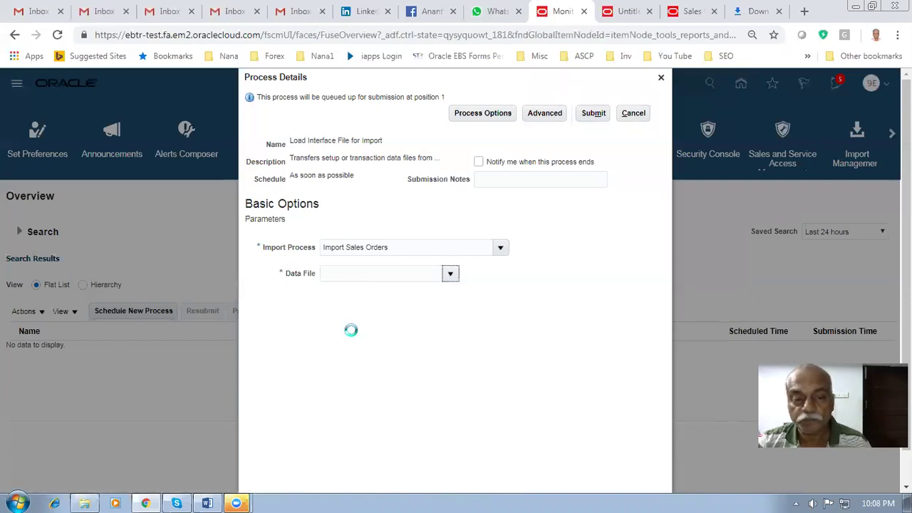
pyautogui.click(409, 279)
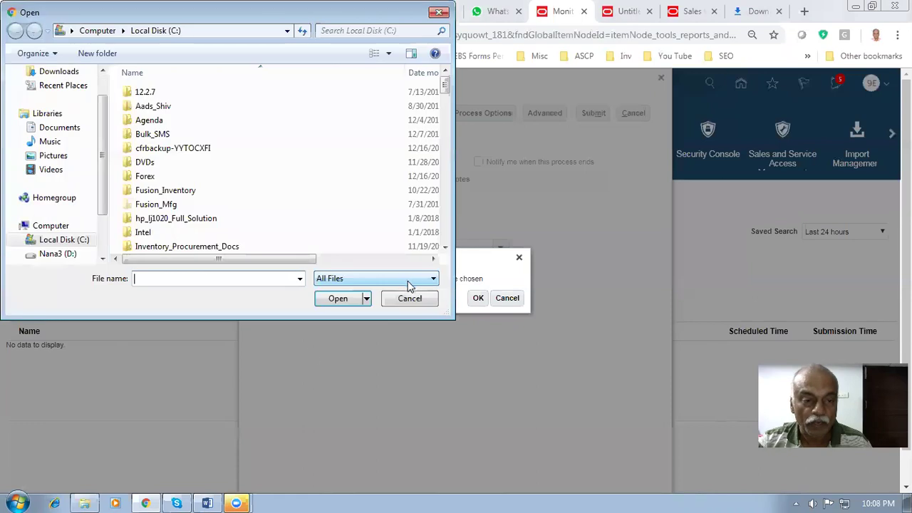
pyautogui.click(65, 239)
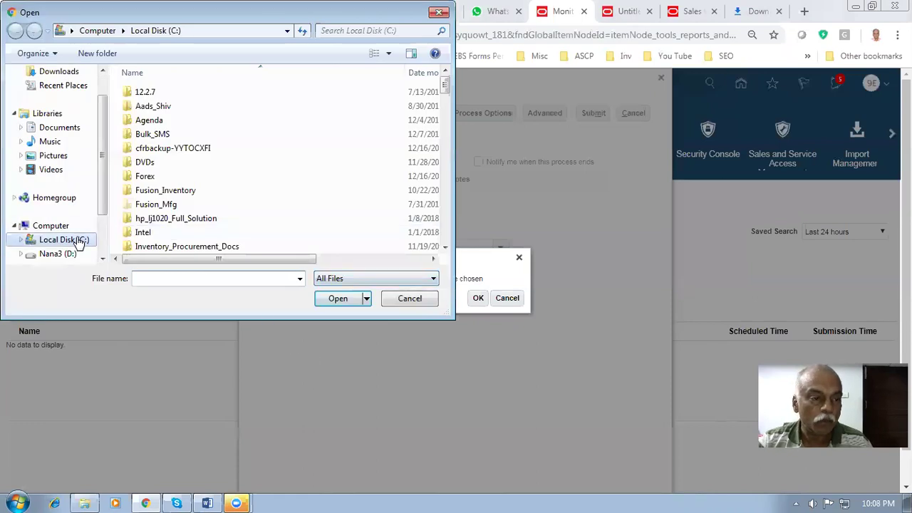
pyautogui.click(173, 193)
pyautogui.scroll(-5, 171, 189)
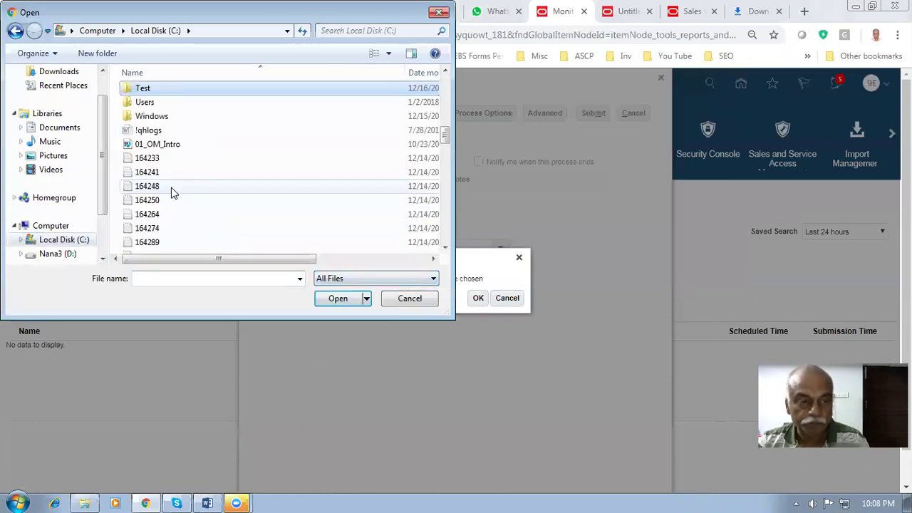
pyautogui.doubleClick(147, 93)
pyautogui.click(183, 93)
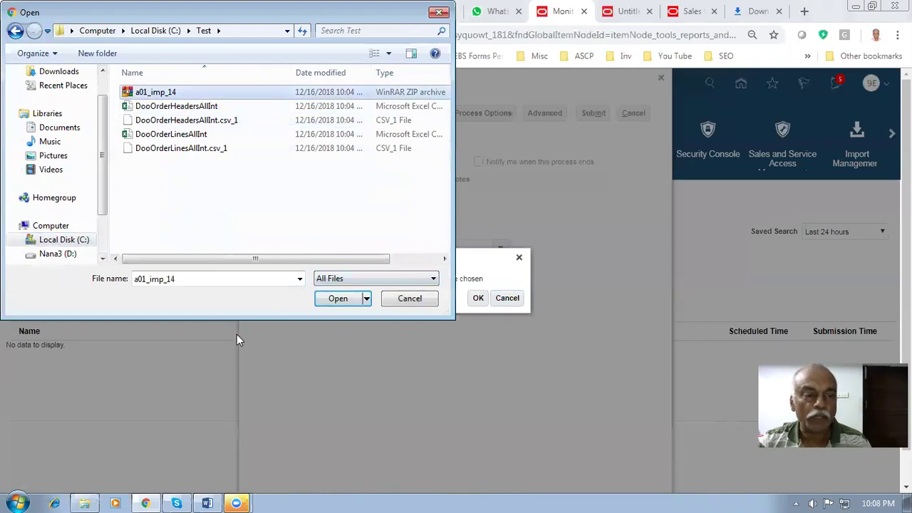
pyautogui.click(334, 299)
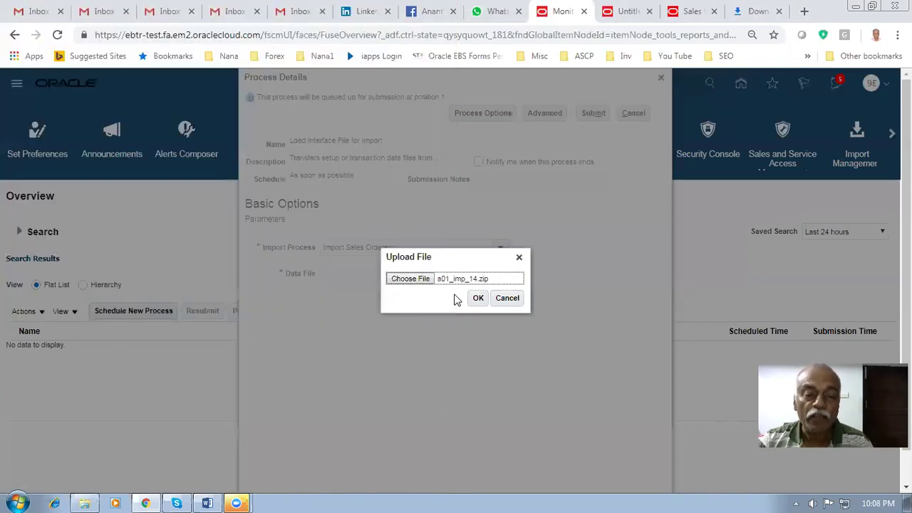
pyautogui.click(477, 299)
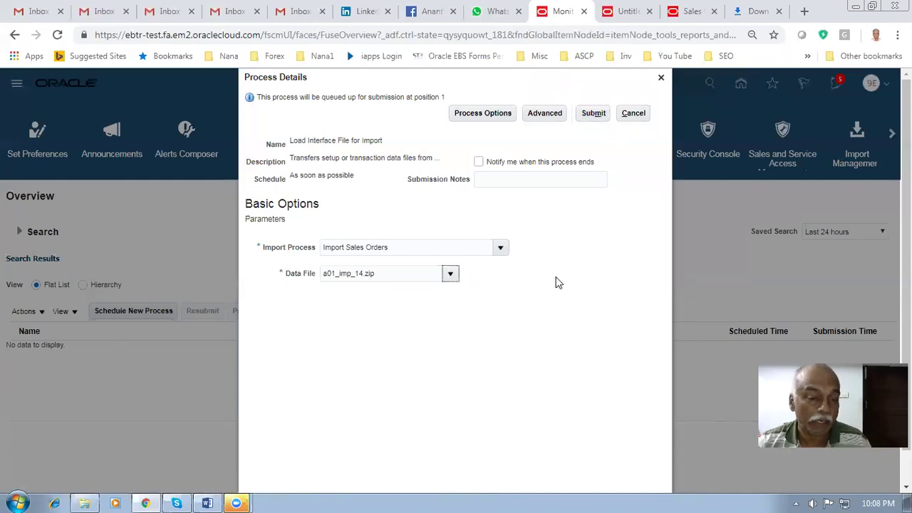
# - Review the import process and data file parameters, and submit the Load Interface File for Import process
pyautogui.moveTo(400, 277); pyautogui.dragTo(309, 279)
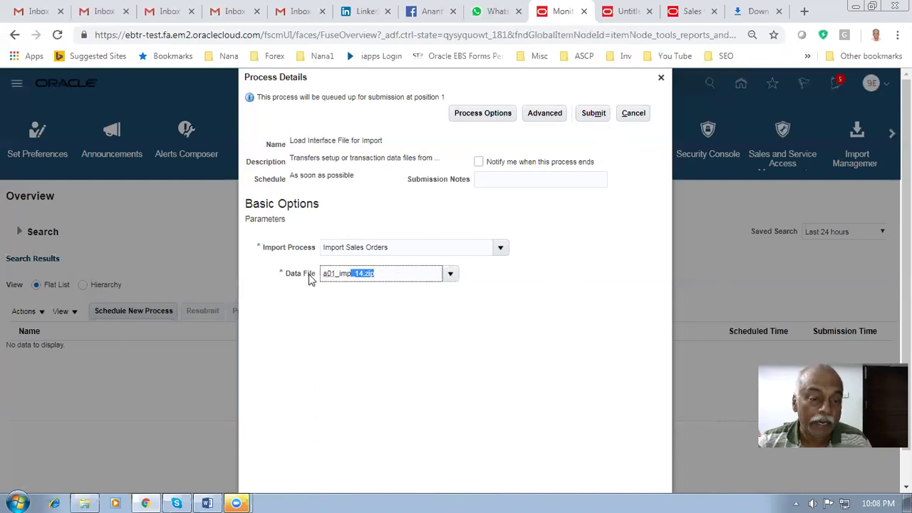
pyautogui.click(451, 275)
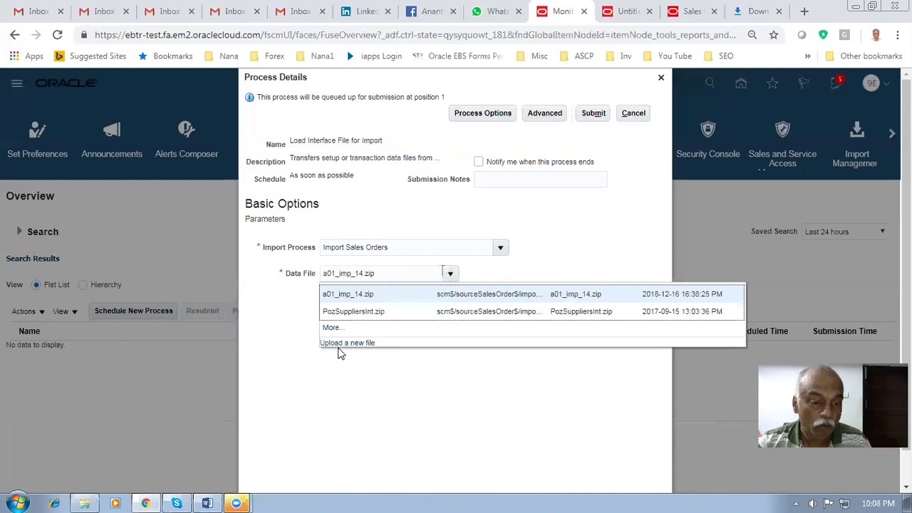
pyautogui.click(342, 382)
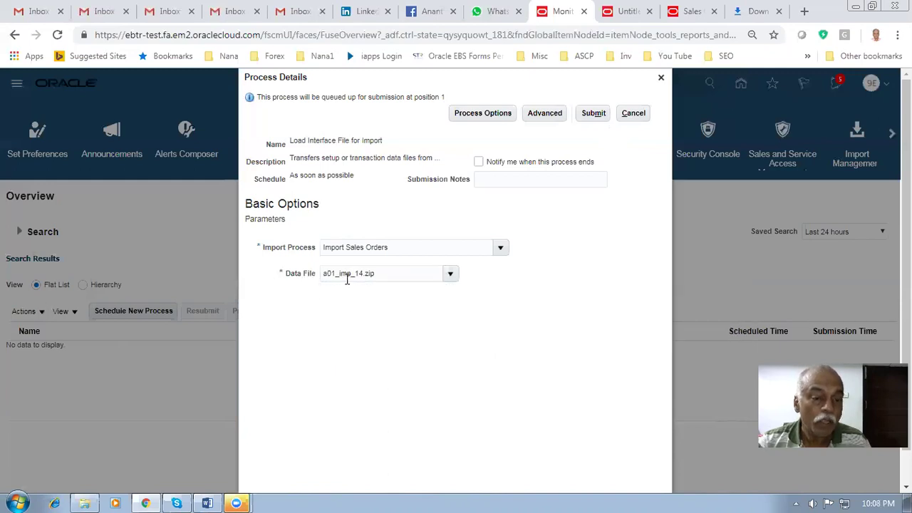
pyautogui.click(399, 244)
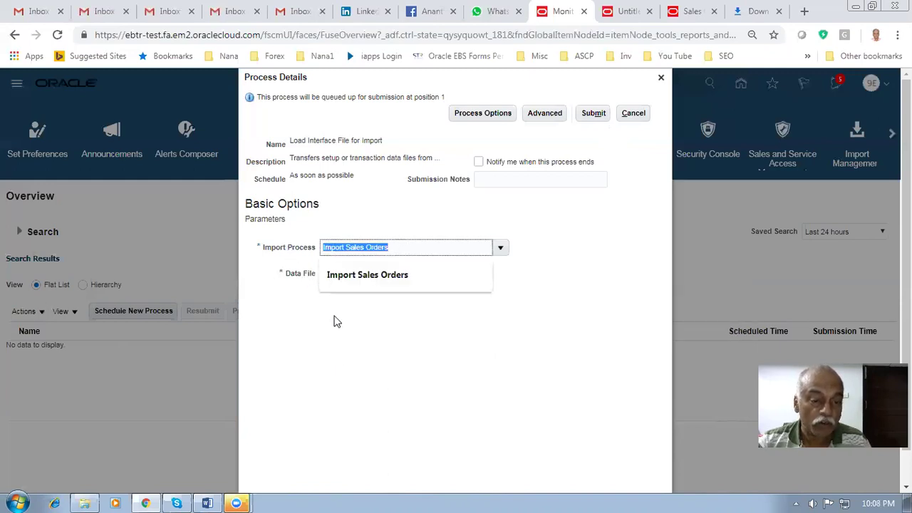
pyautogui.click(333, 393)
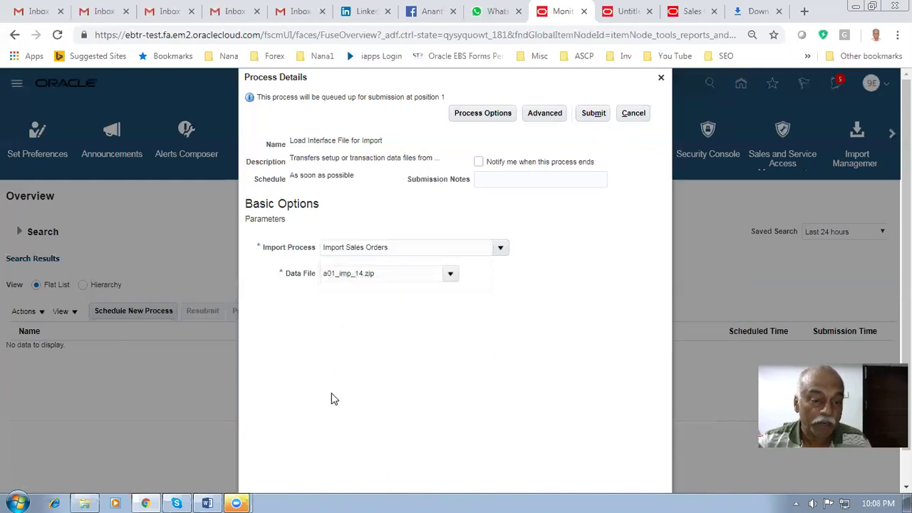
pyautogui.click(593, 114)
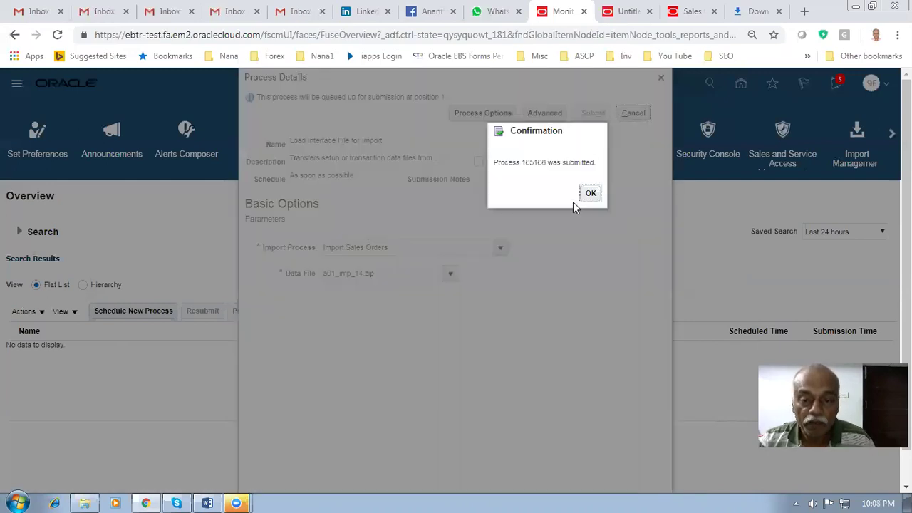
pyautogui.click(594, 195)
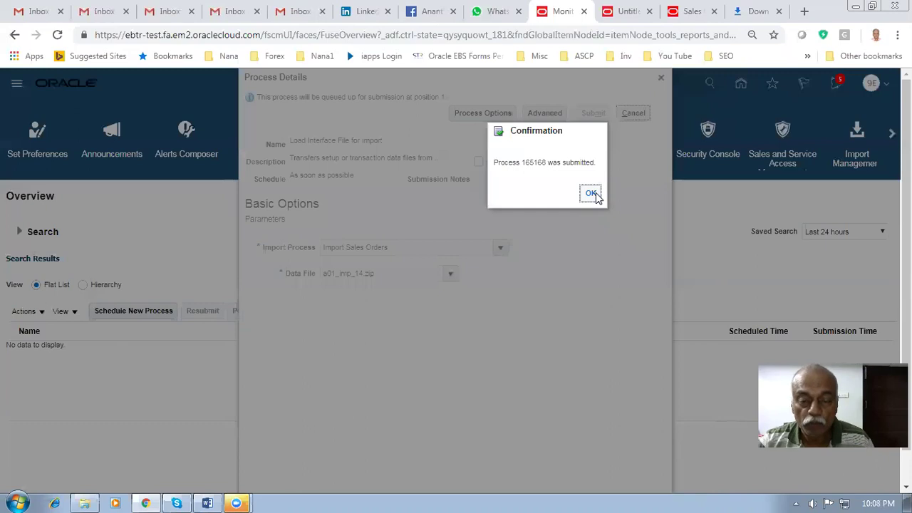
# - Refresh the process list repeatedly, enlarging the results table, to monitor the file load and its subprocesses until they finish
pyautogui.click(472, 313)
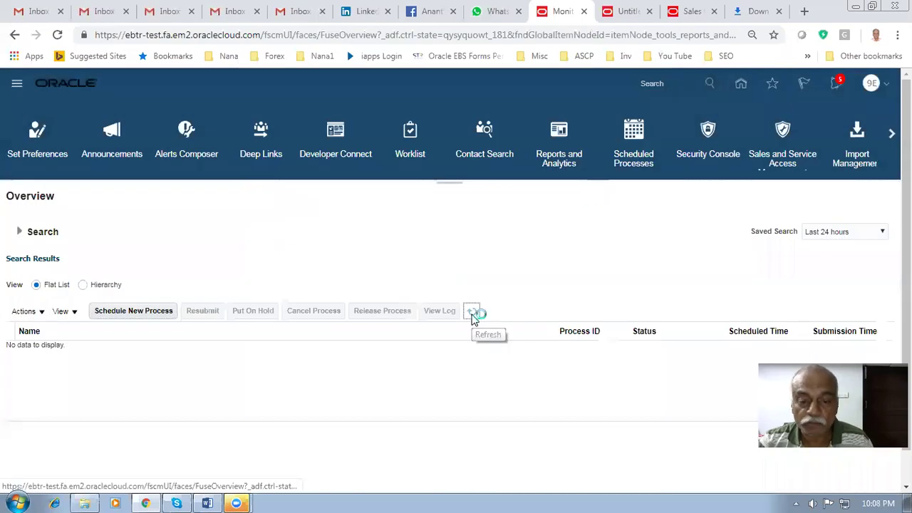
pyautogui.click(472, 314)
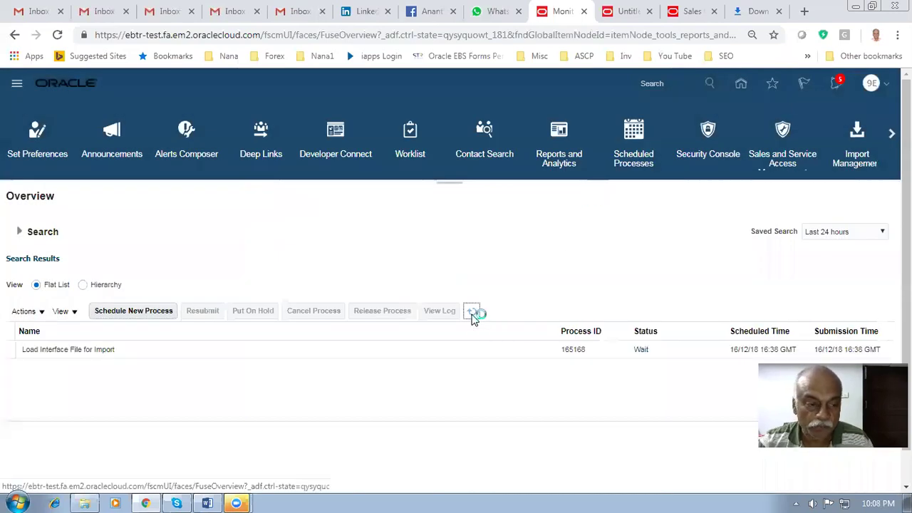
pyautogui.click(472, 313)
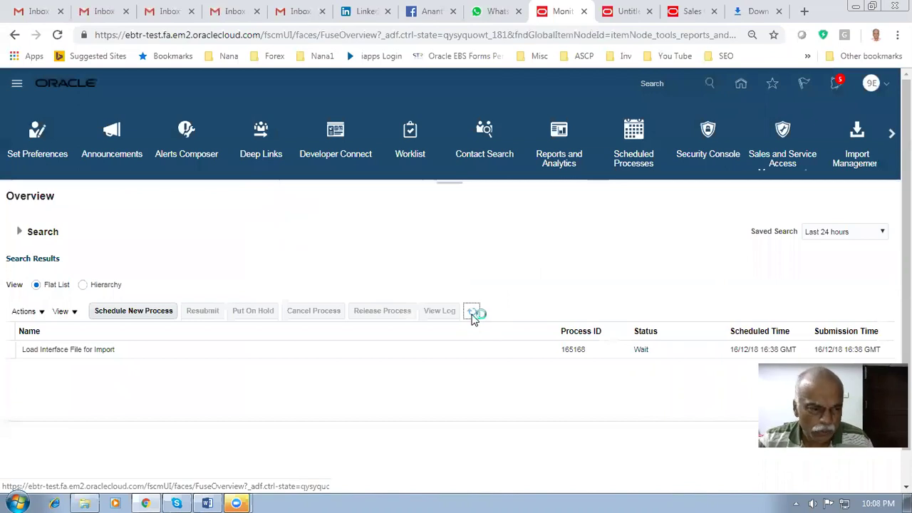
pyautogui.click(471, 314)
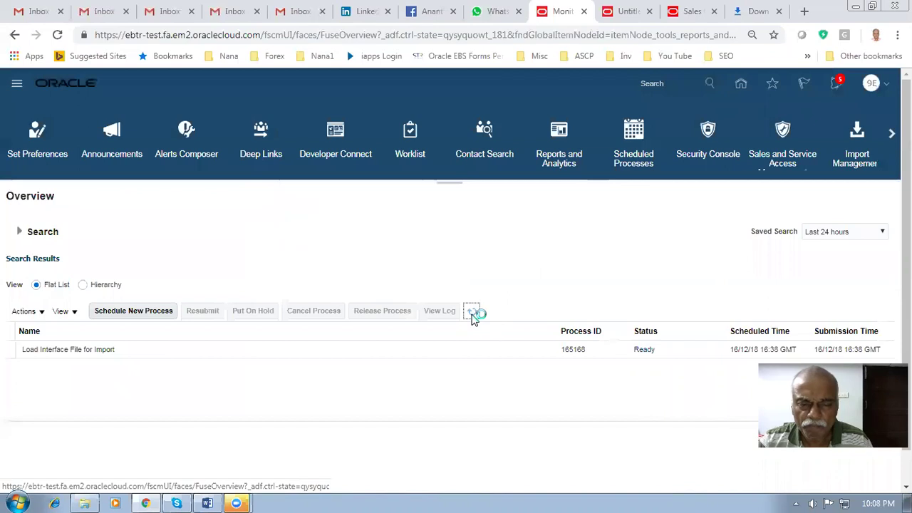
pyautogui.click(472, 314)
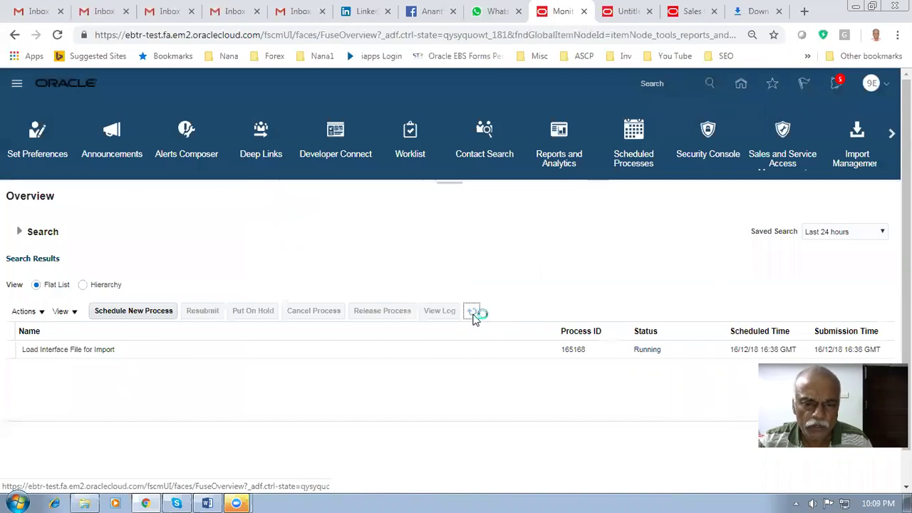
pyautogui.click(472, 313)
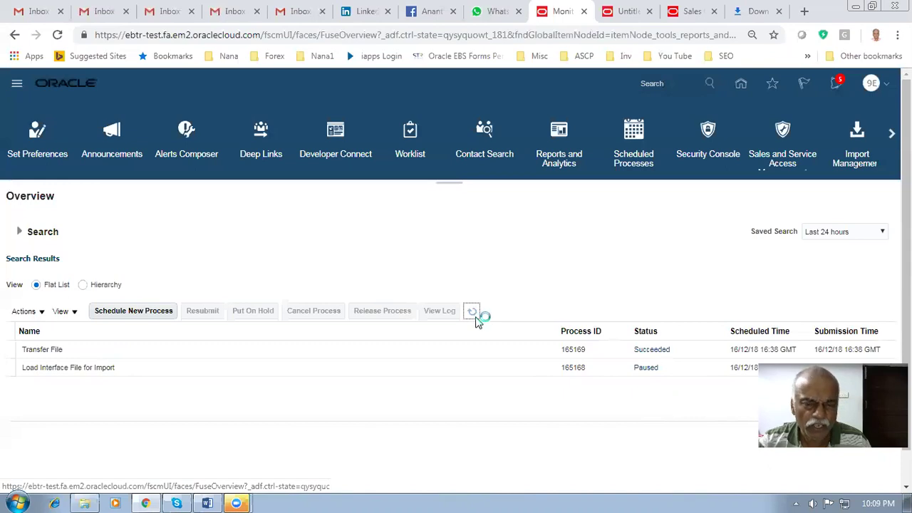
pyautogui.click(475, 318)
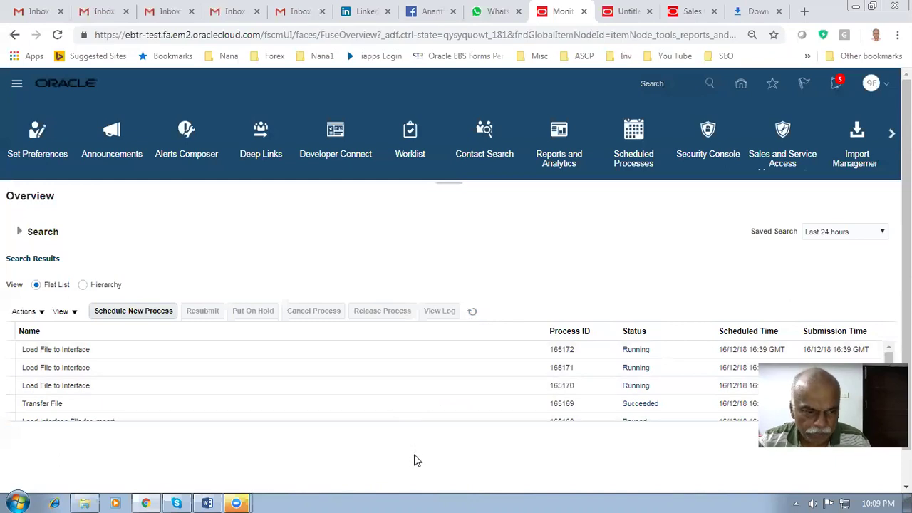
pyautogui.moveTo(413, 461); pyautogui.dragTo(414, 452)
pyautogui.click(471, 316)
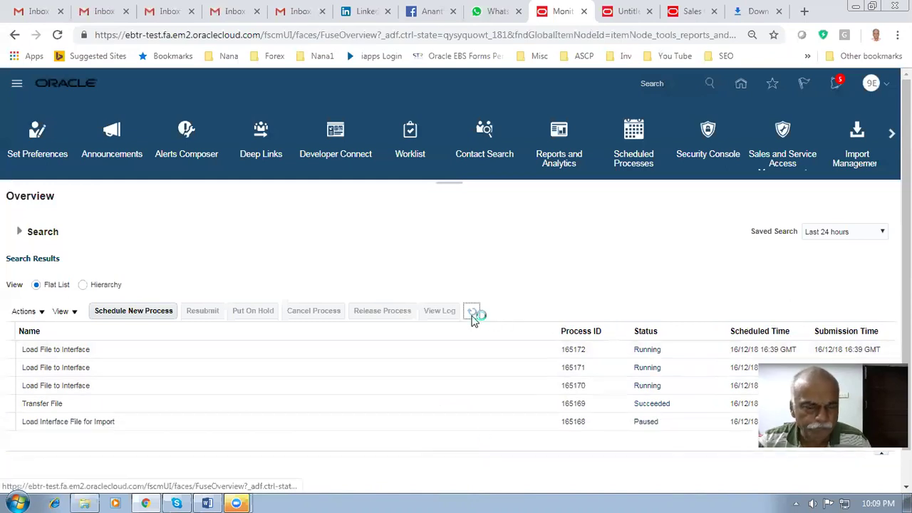
pyautogui.click(472, 314)
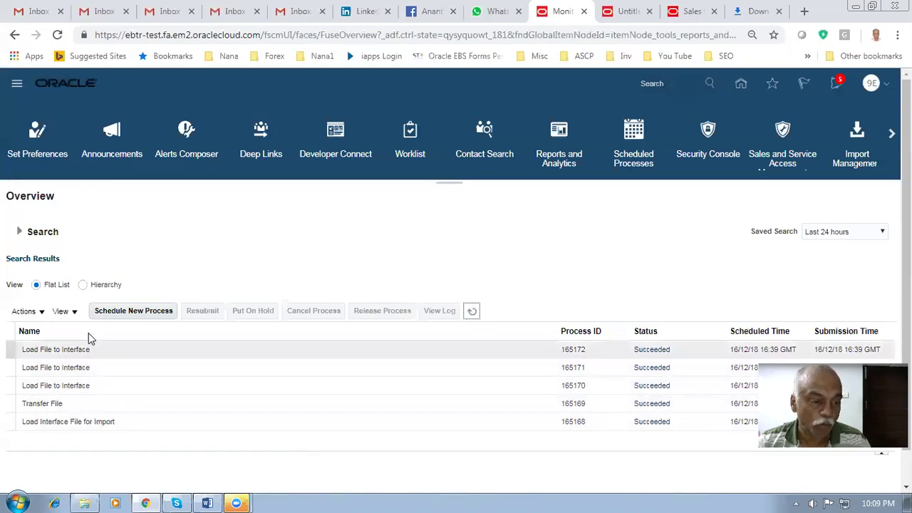
pyautogui.click(472, 311)
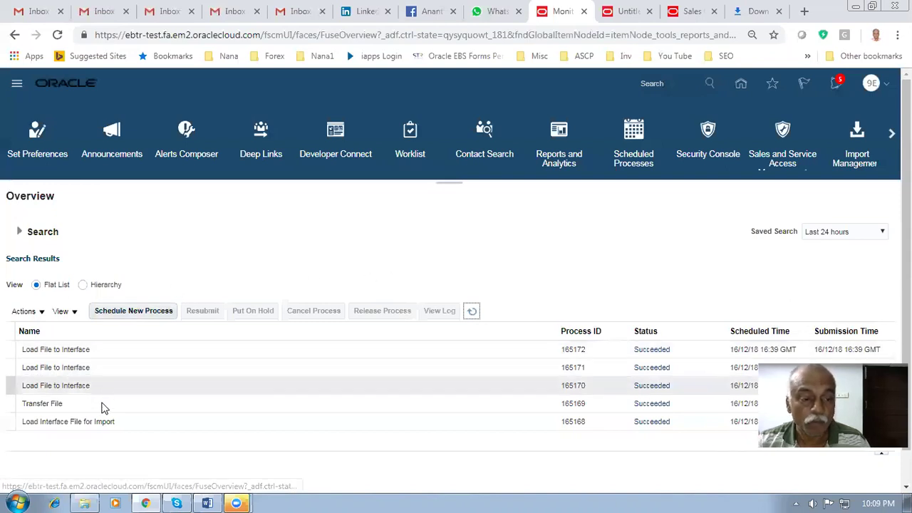
# - Start scheduling another new job and search the process names for "sales%import%"
pyautogui.click(154, 317)
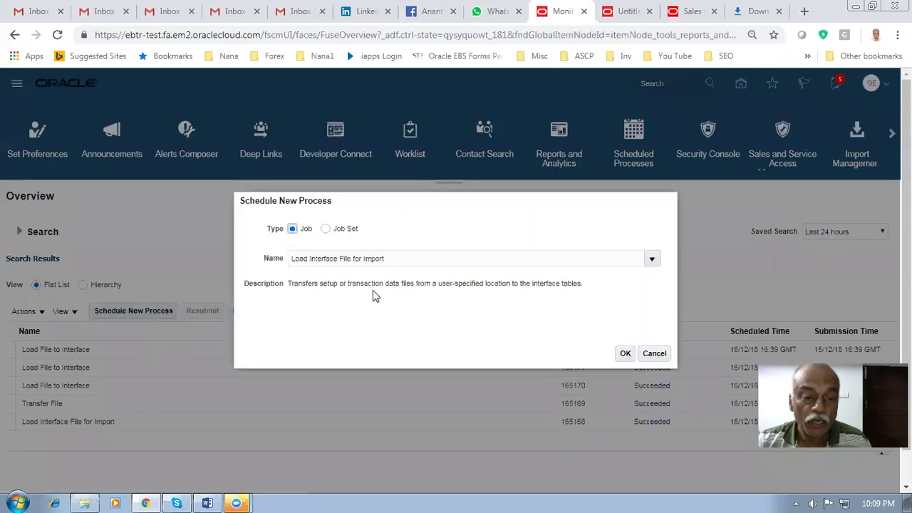
pyautogui.press('Tab')
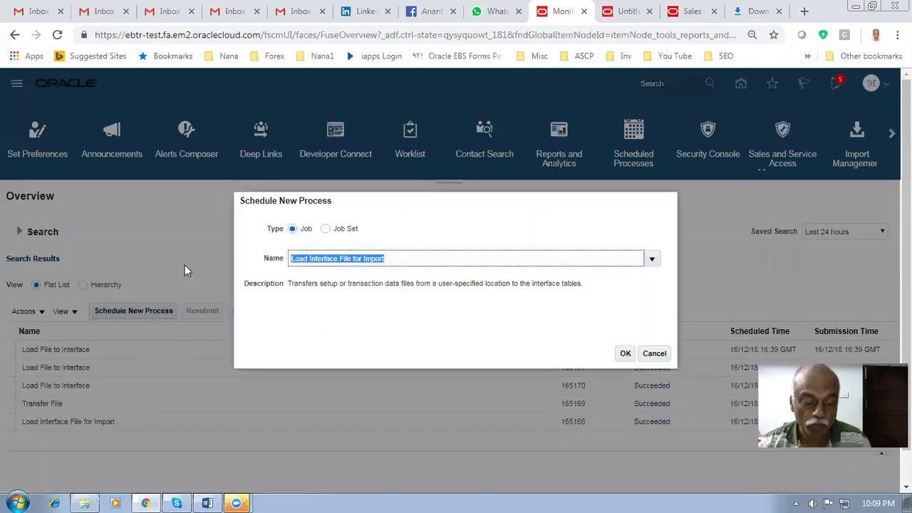
pyautogui.write('sal')
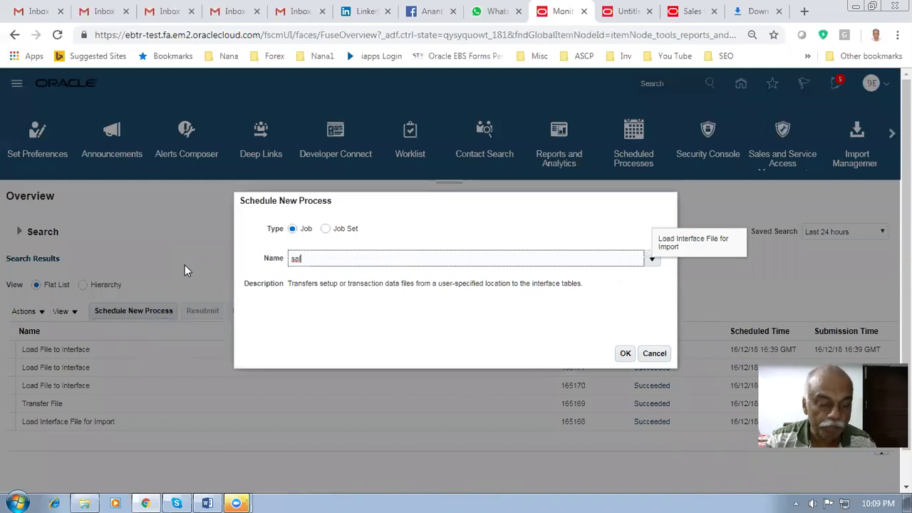
pyautogui.write('es%import%')
pyautogui.press('Tab')
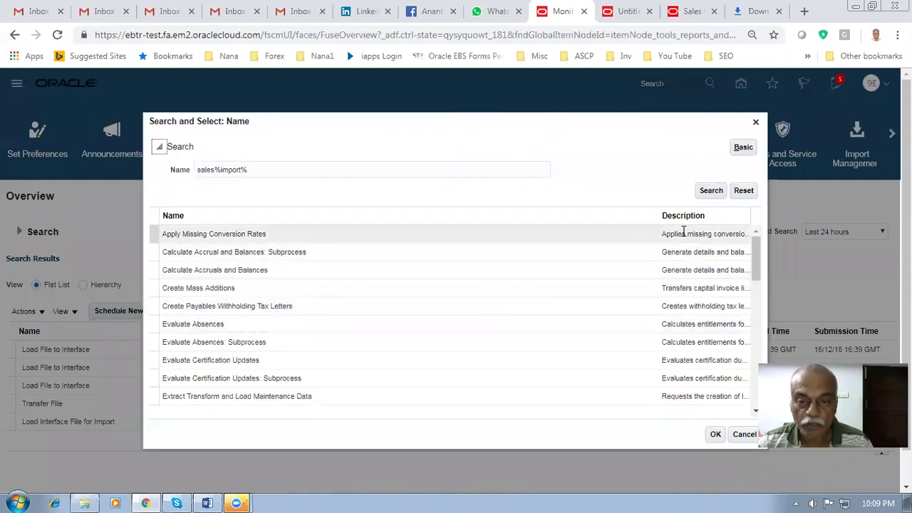
pyautogui.click(710, 191)
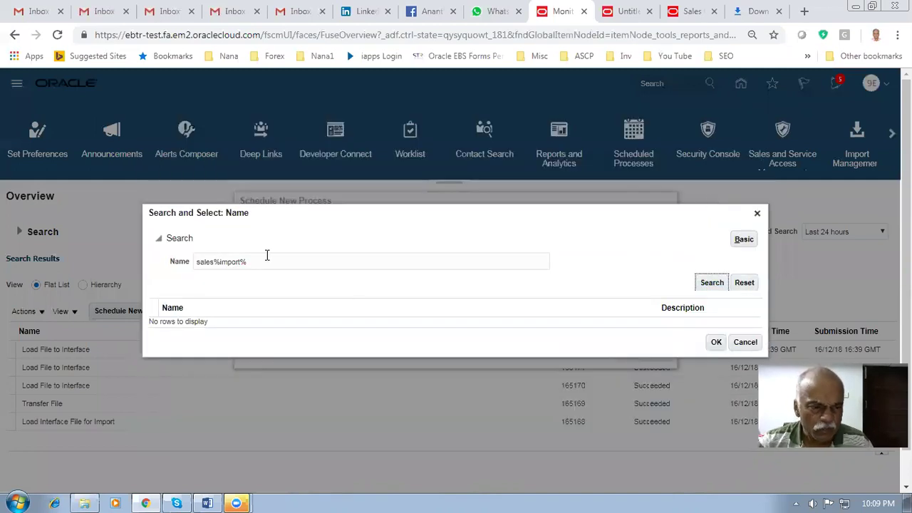
# - Search the process names for "import%sales%" instead, choose Import Sales Orders, and open its process details
pyautogui.moveTo(268, 256); pyautogui.dragTo(92, 262)
pyautogui.press('BackSpace')
pyautogui.write('import%sales%')
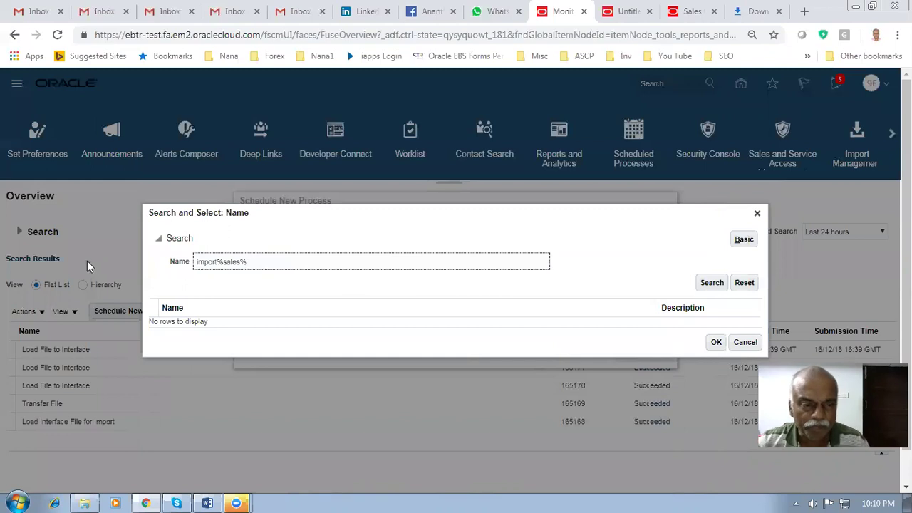
pyautogui.click(705, 283)
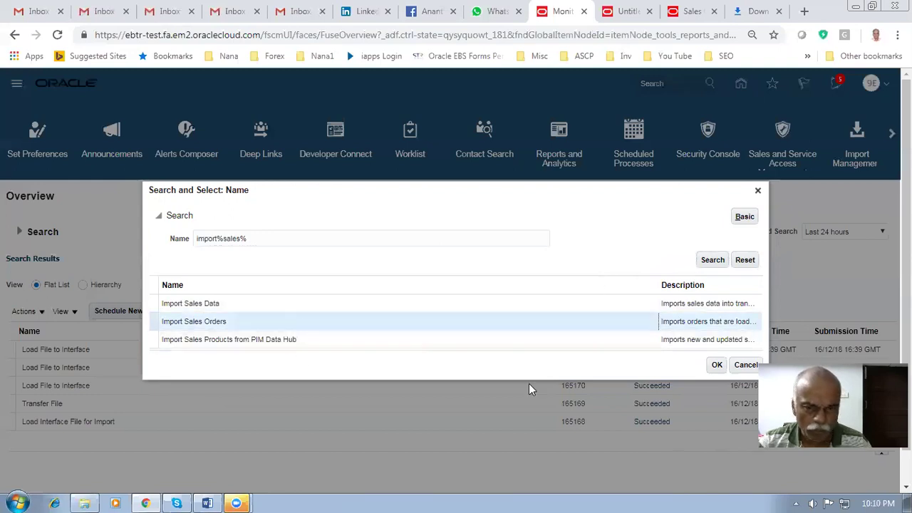
pyautogui.click(721, 369)
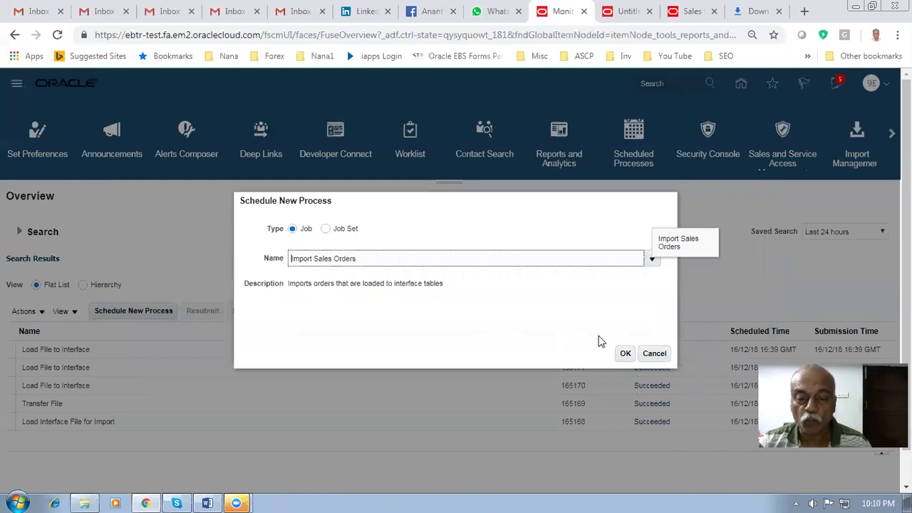
pyautogui.click(626, 354)
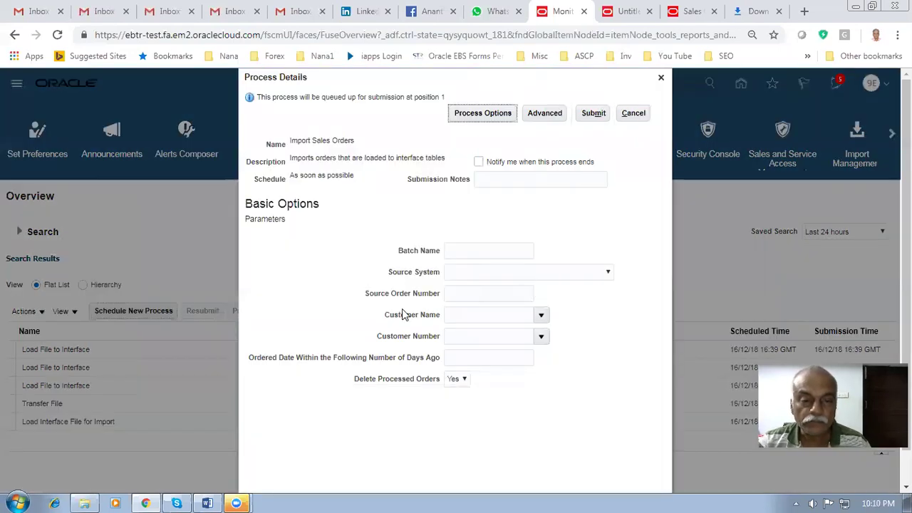
# - Set the source system to Electronic Documents, enter the source order number, and submit the Import Sales Orders process
pyautogui.click(538, 280)
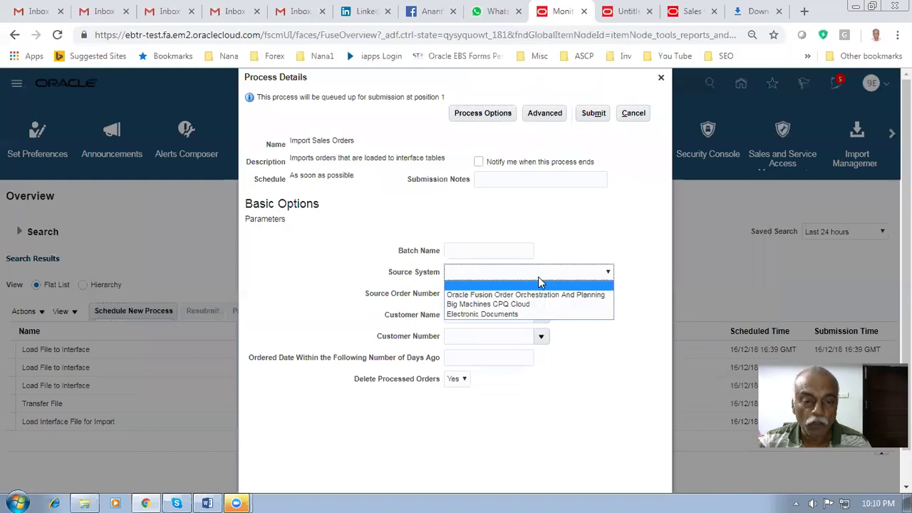
pyautogui.click(516, 314)
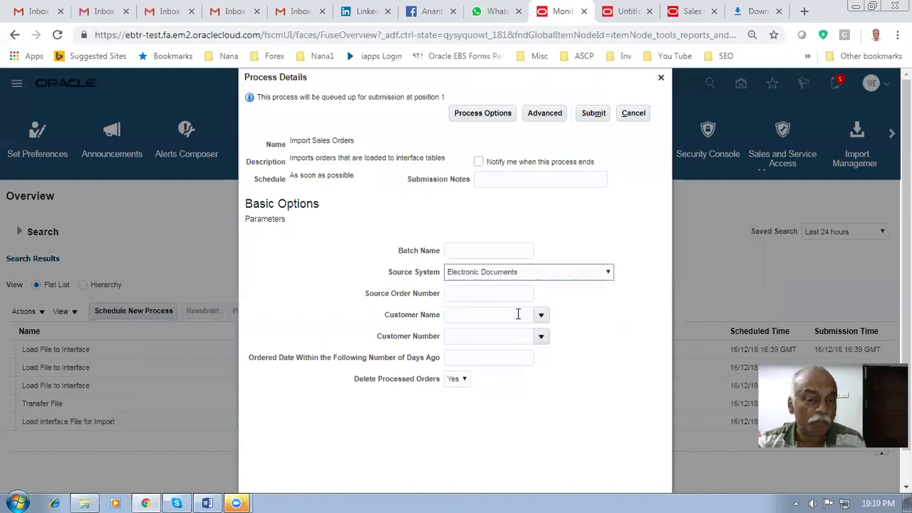
pyautogui.click(466, 296)
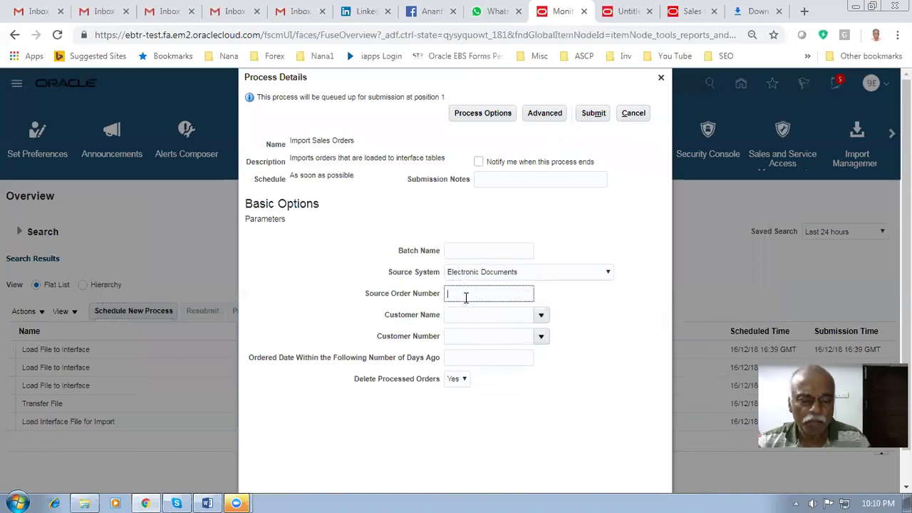
pyautogui.write('50001')
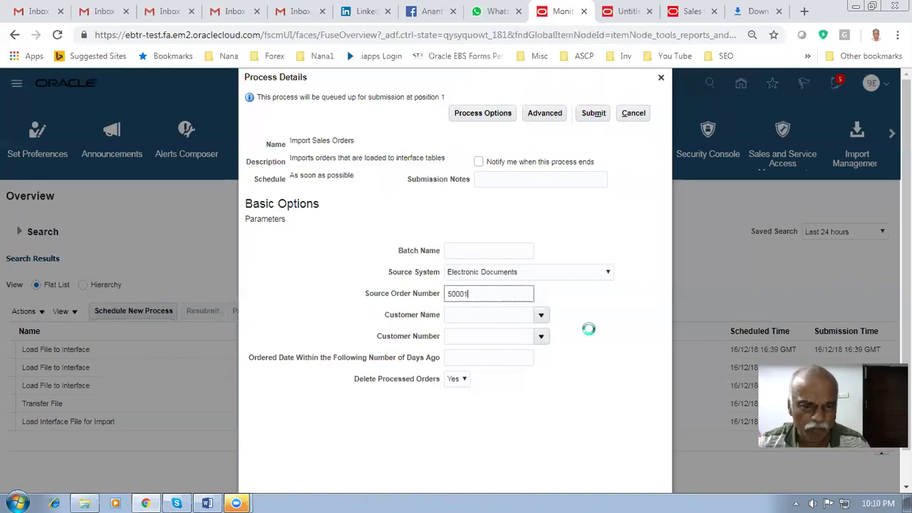
pyautogui.click(584, 346)
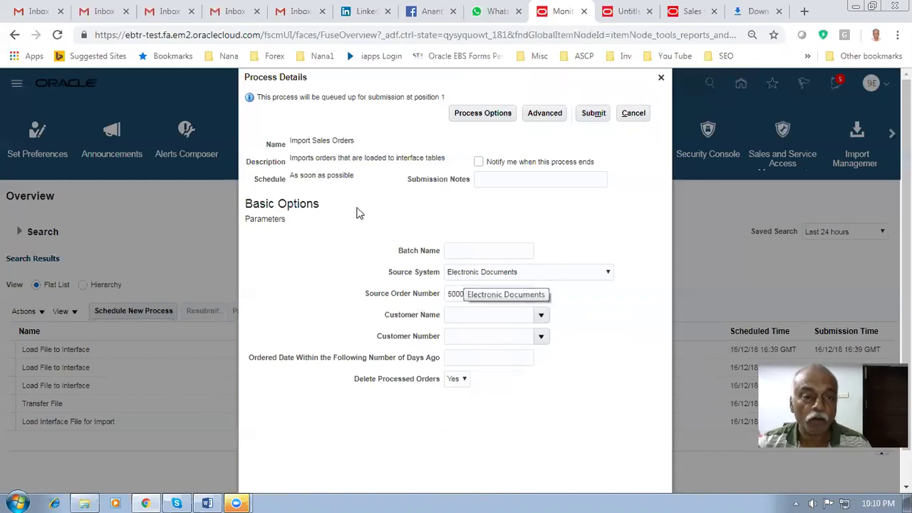
pyautogui.click(602, 116)
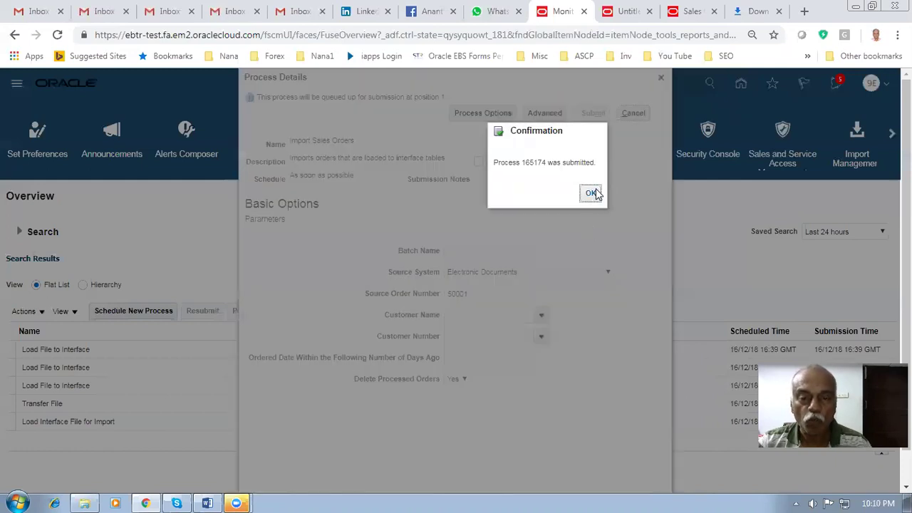
pyautogui.click(592, 192)
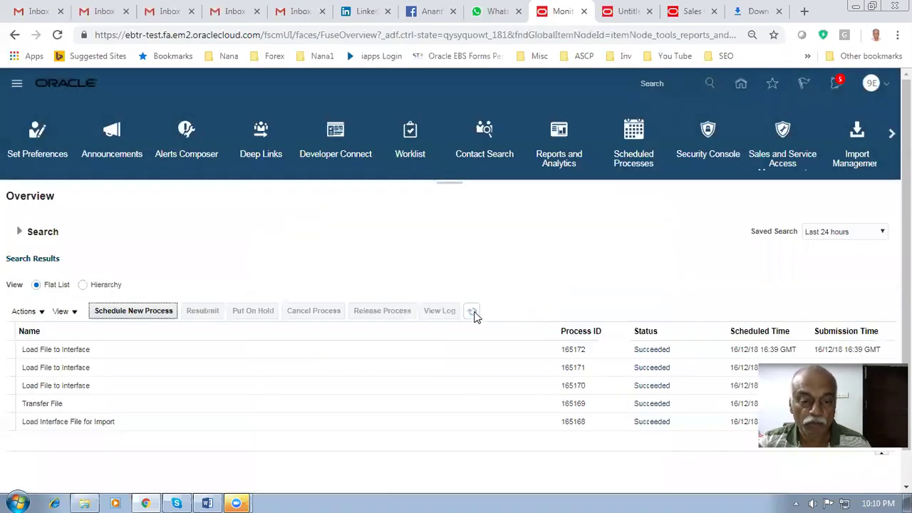
# - Refresh the process list repeatedly to monitor Import Sales Orders and its subprocess until both finish
pyautogui.click(472, 312)
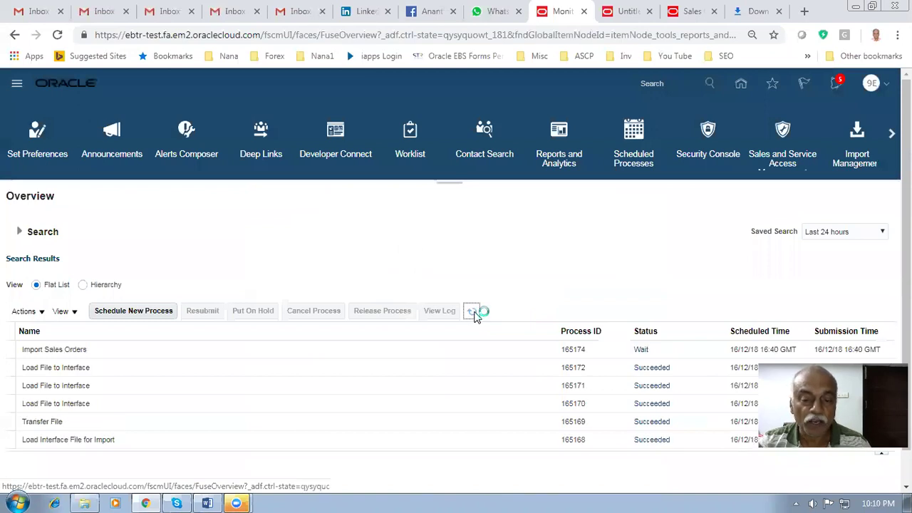
pyautogui.click(473, 312)
pyautogui.click(472, 312)
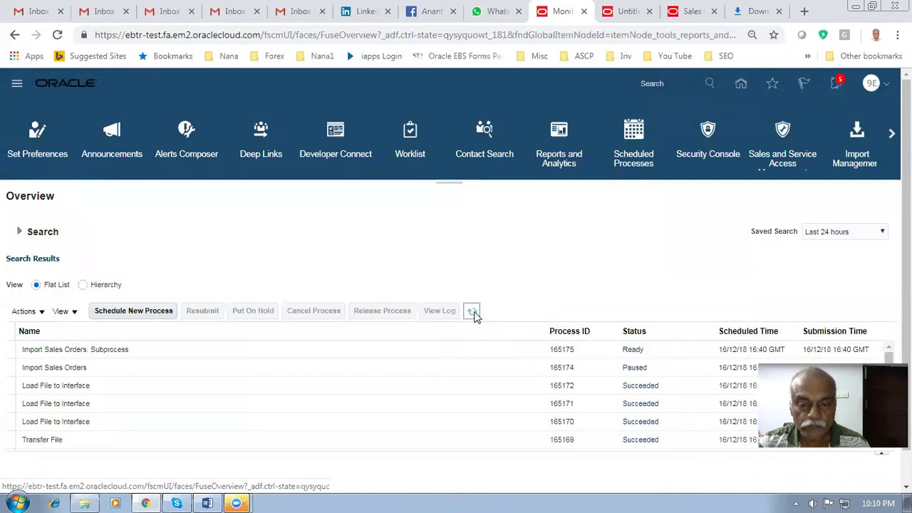
pyautogui.click(473, 312)
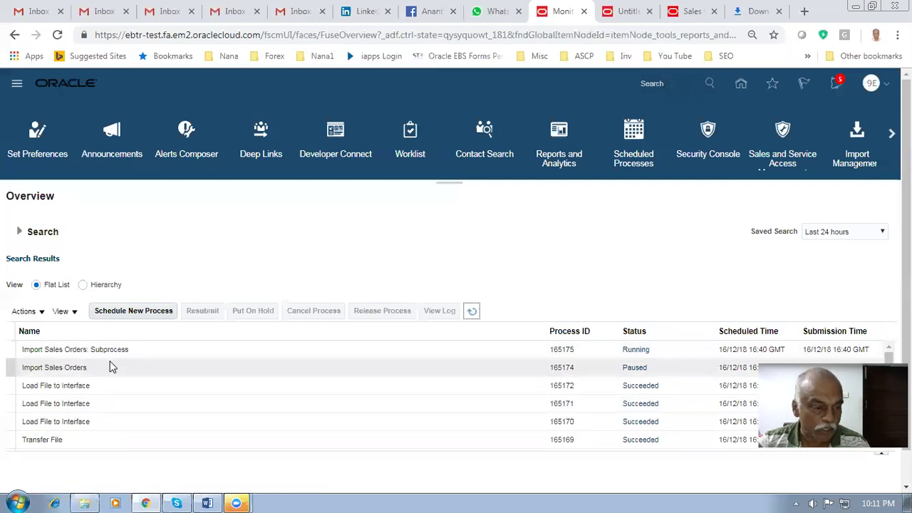
pyautogui.click(472, 311)
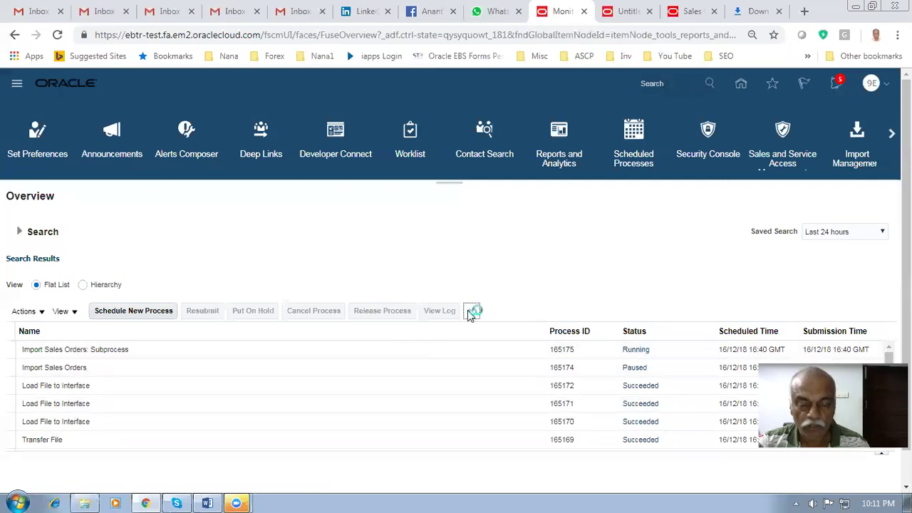
pyautogui.click(471, 314)
pyautogui.click(473, 312)
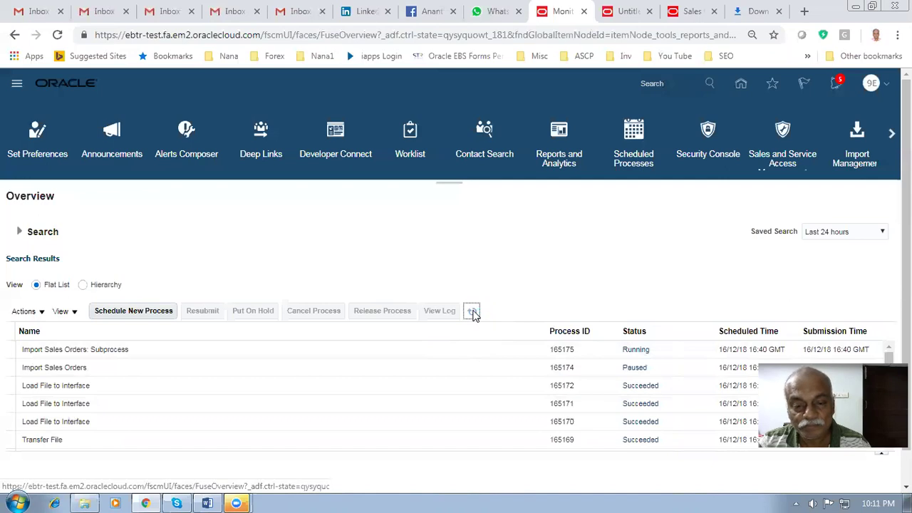
pyautogui.click(473, 312)
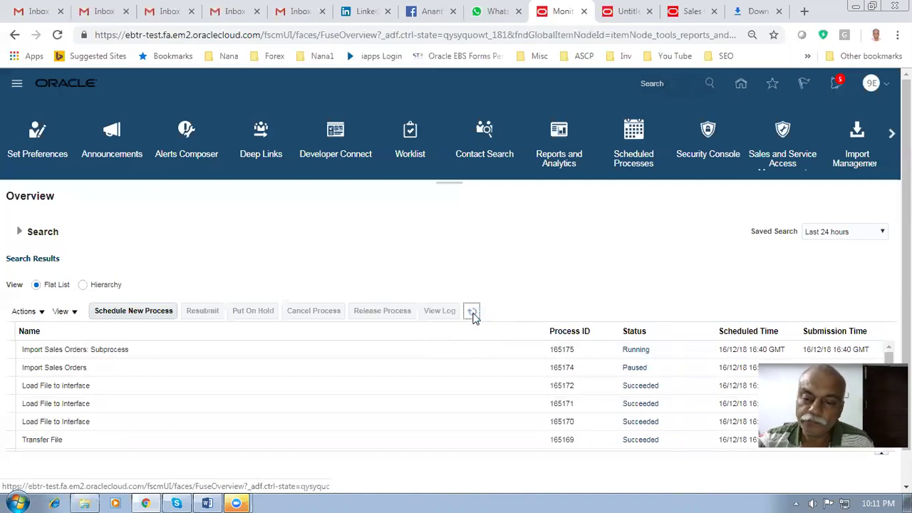
pyautogui.click(472, 312)
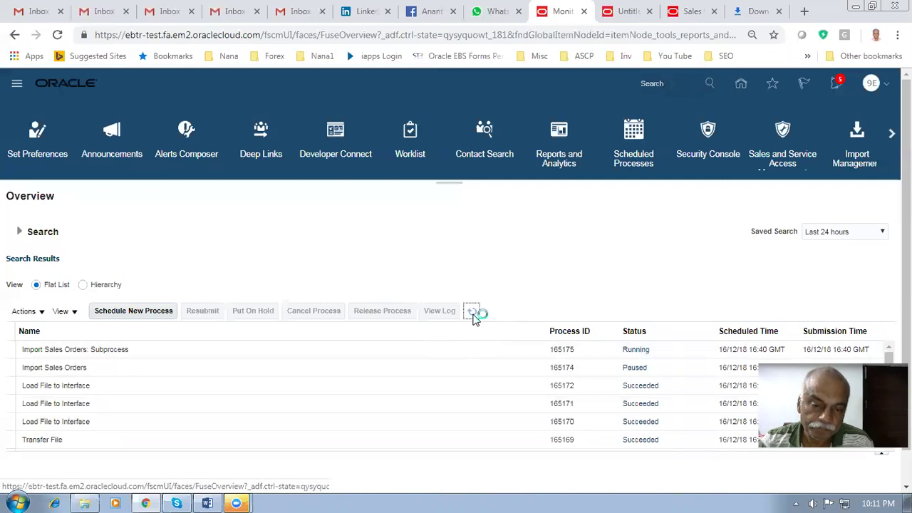
pyautogui.click(474, 317)
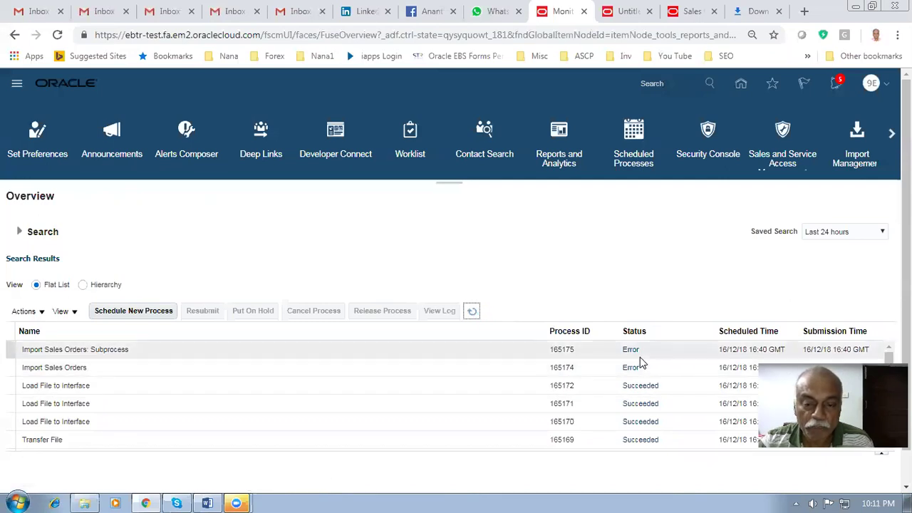
pyautogui.click(473, 314)
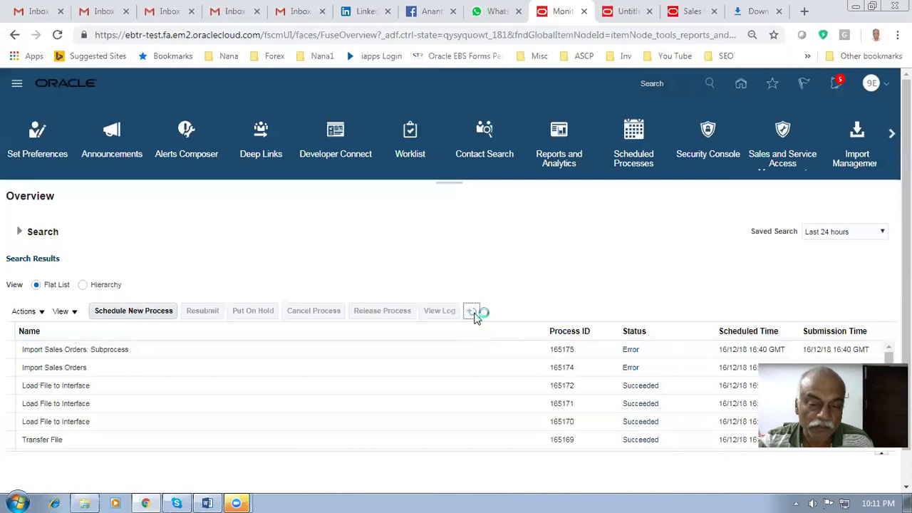
pyautogui.click(474, 314)
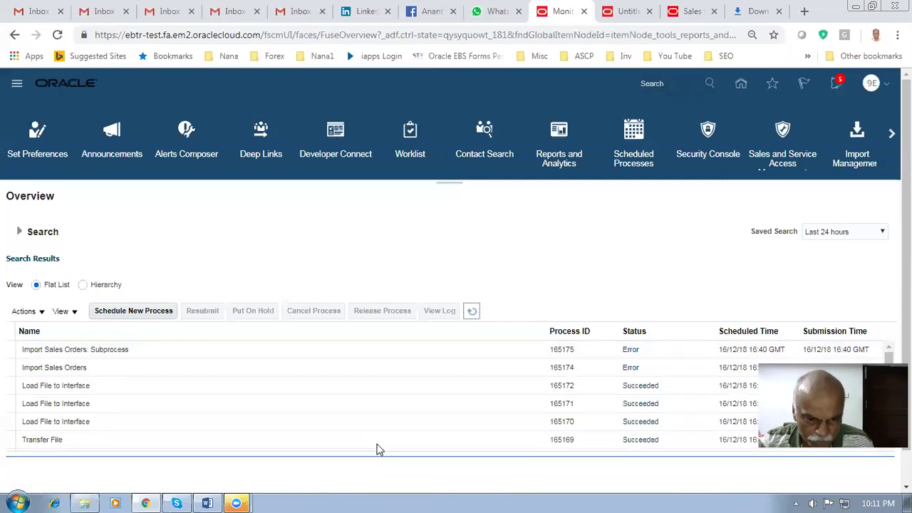
# - Download the log attachment of the Import Sales Orders subprocess and open 165175.log from the browser's downloads
pyautogui.click(406, 357)
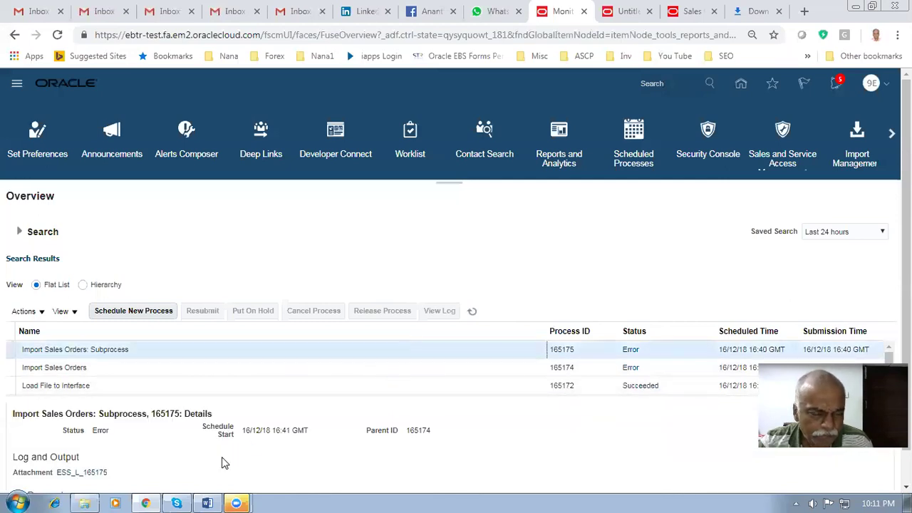
pyautogui.scroll(-1, 222, 463)
pyautogui.click(96, 439)
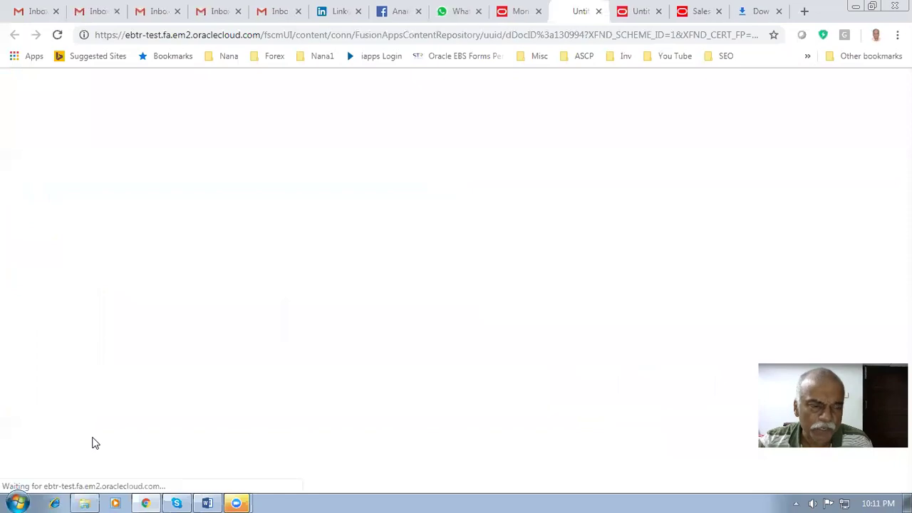
pyautogui.click(343, 297)
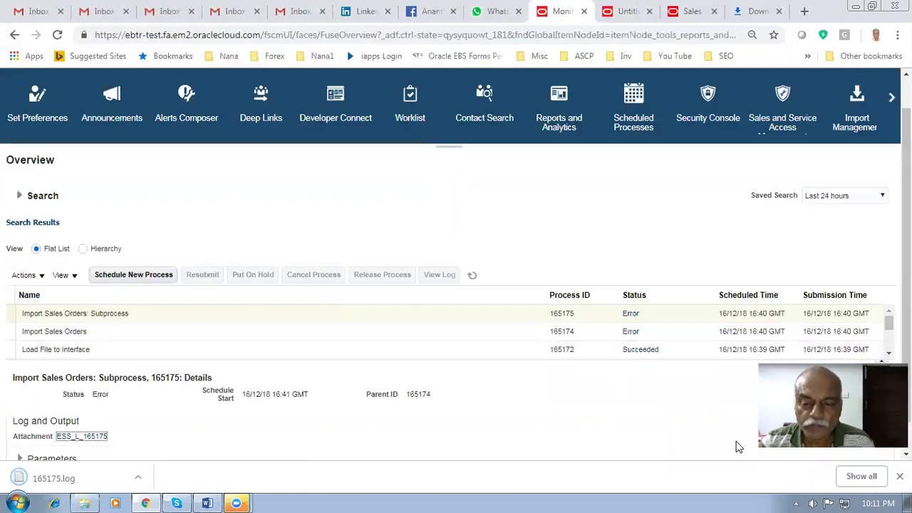
pyautogui.click(862, 477)
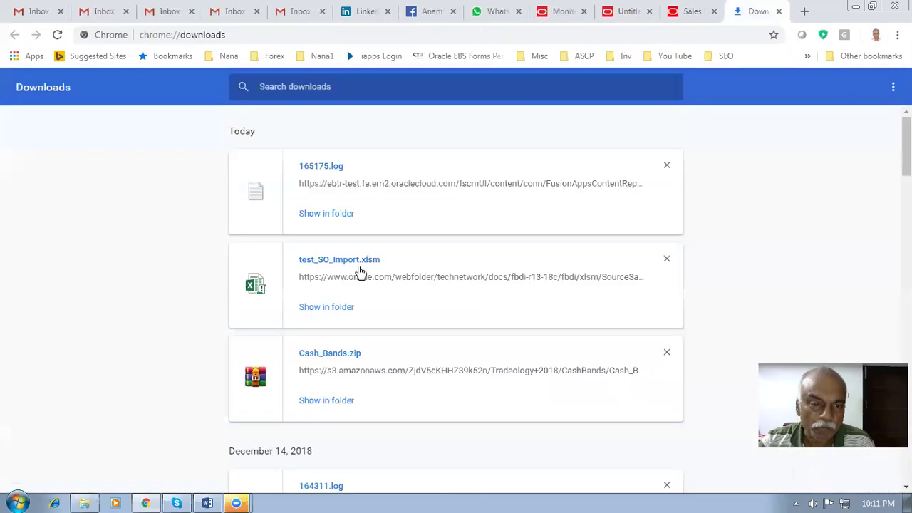
pyautogui.click(330, 168)
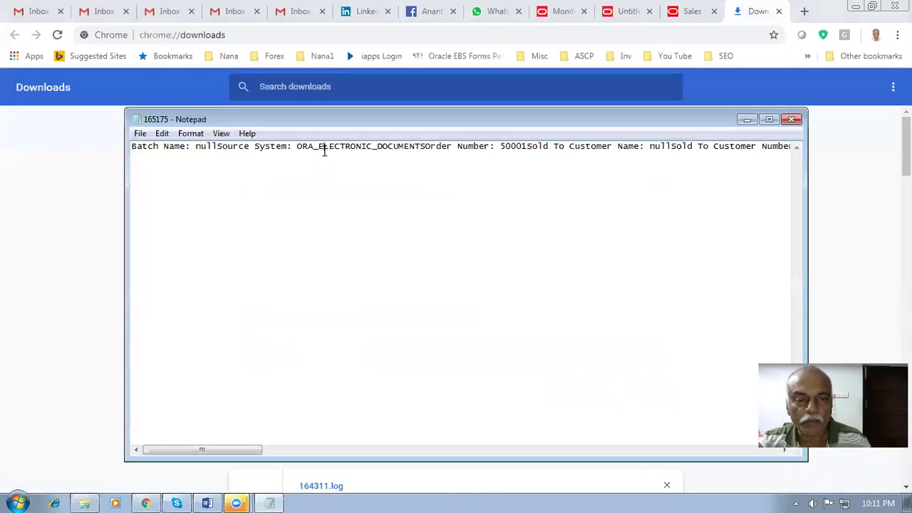
# - Copy the entire log text, close Notepad, and paste the text into a new blank Word document
pyautogui.hotkey('ctrl', 'a')
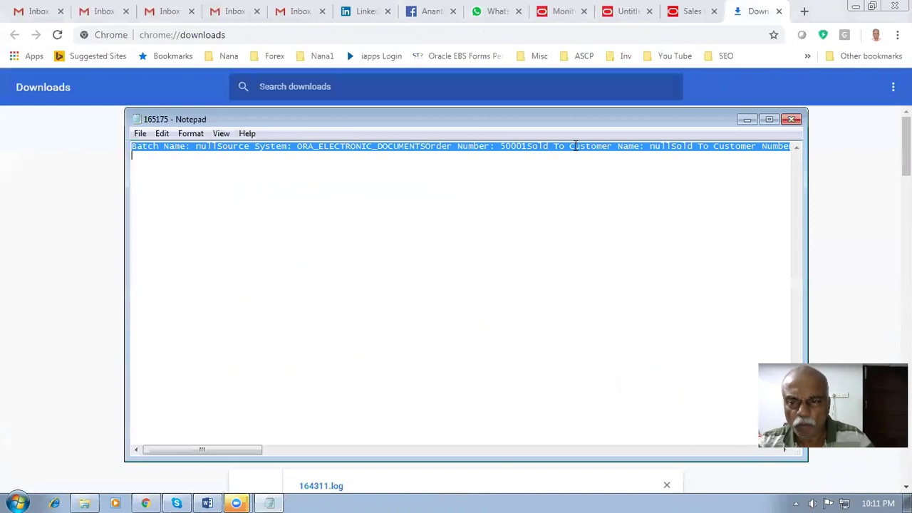
pyautogui.click(791, 120)
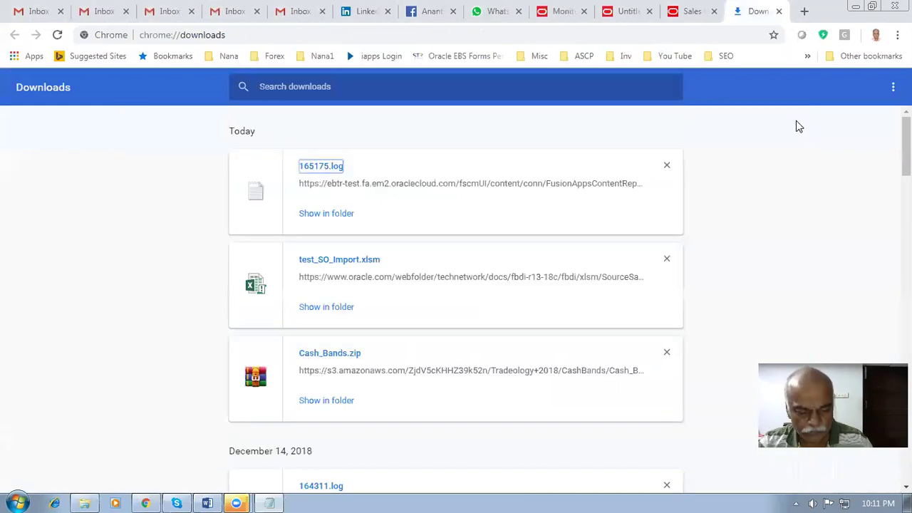
pyautogui.press('super+d')
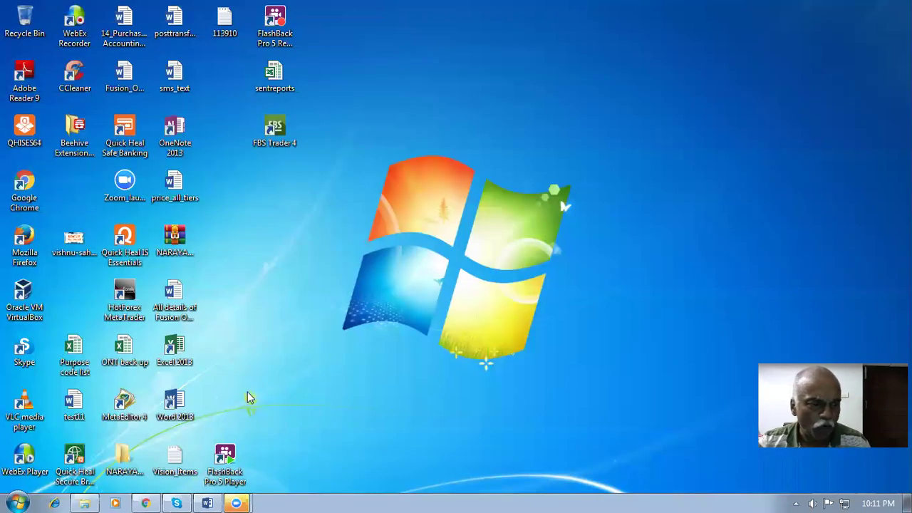
pyautogui.doubleClick(176, 400)
pyautogui.press('Return')
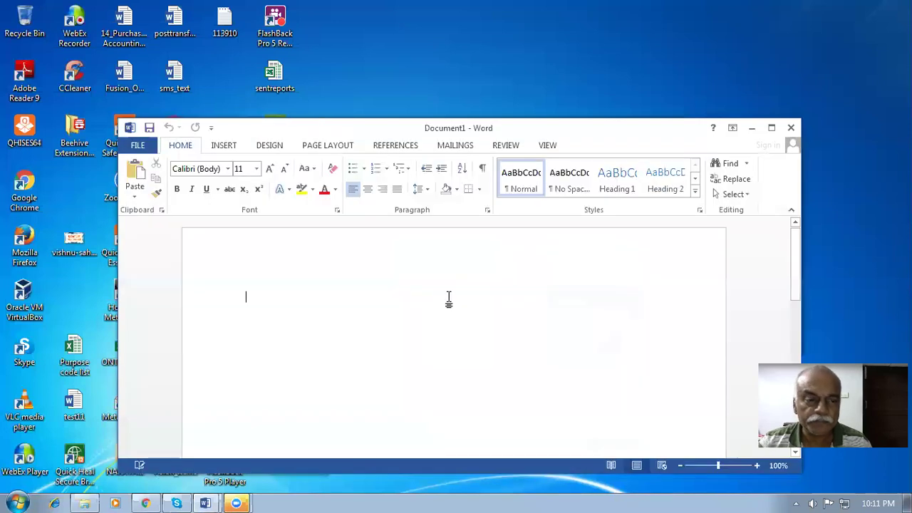
pyautogui.hotkey('ctrl', 'v')
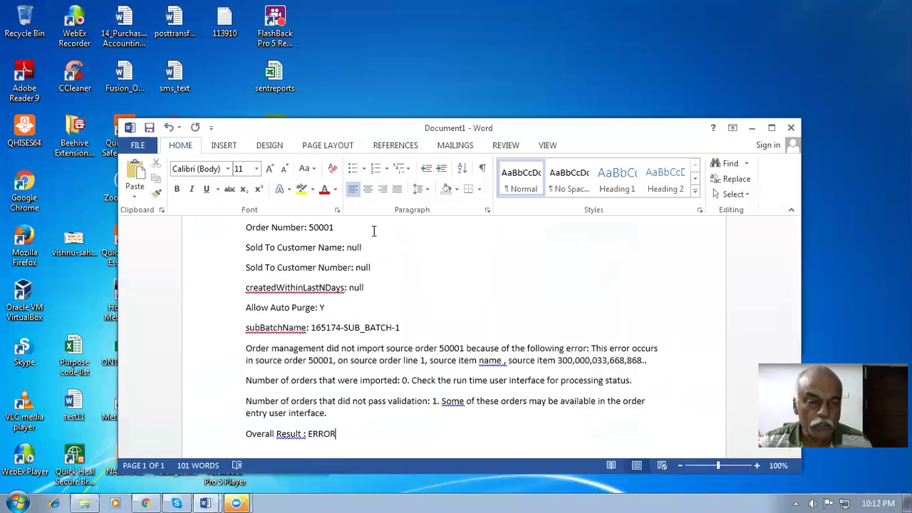
# - Examine the pasted log's import parameters, error message and source item at an enlarged view
pyautogui.scroll(3, 420, 299)
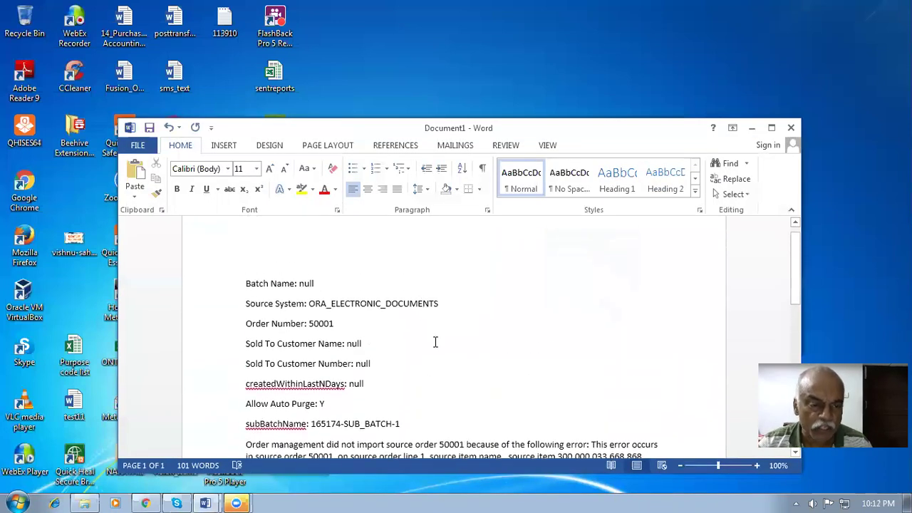
pyautogui.moveTo(288, 283); pyautogui.dragTo(442, 308)
pyautogui.click(318, 303)
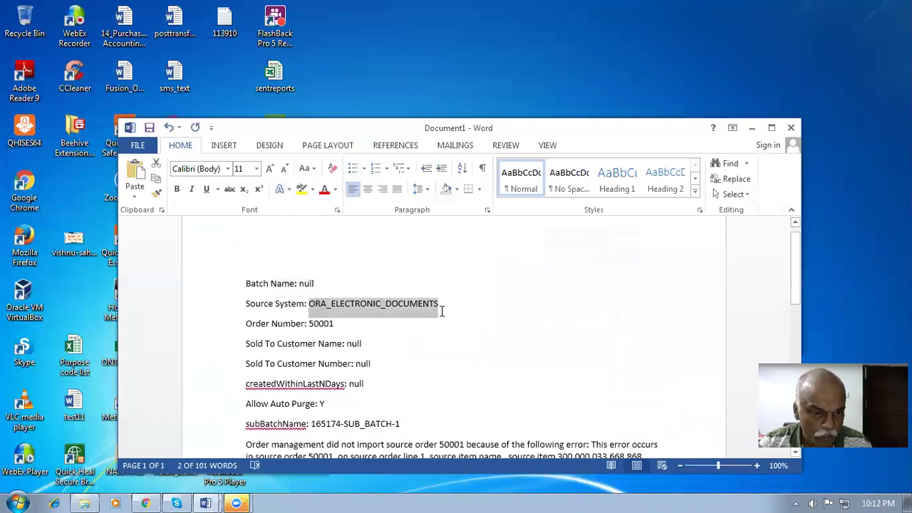
pyautogui.click(317, 323)
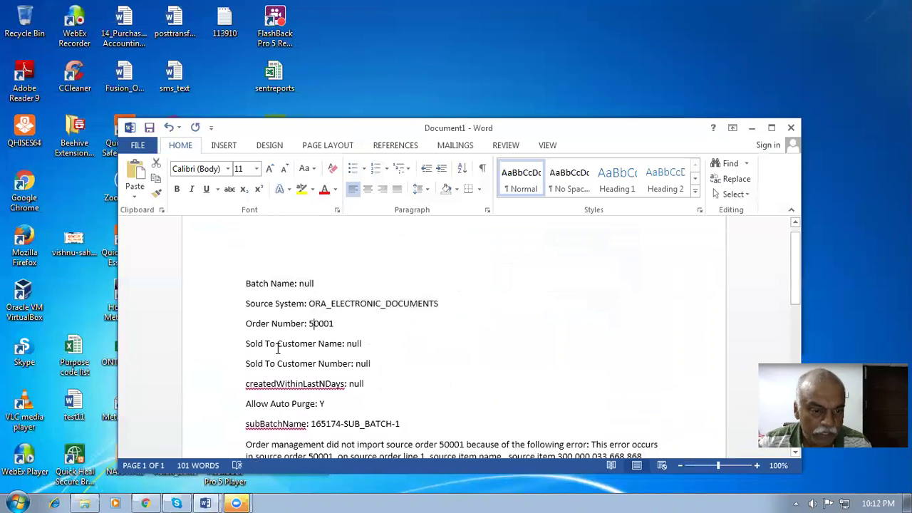
pyautogui.moveTo(291, 343); pyautogui.dragTo(342, 382)
pyautogui.click(407, 424)
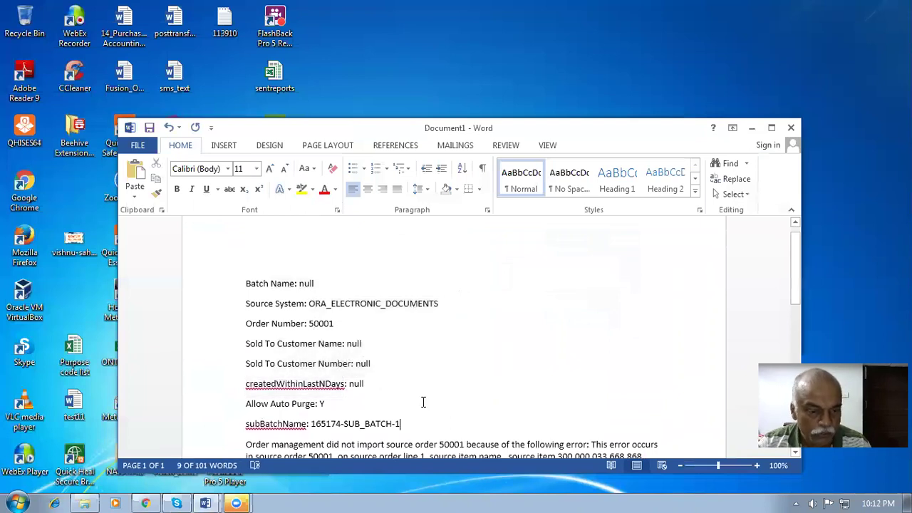
pyautogui.scroll(-2, 422, 402)
pyautogui.scroll(3, 424, 404)
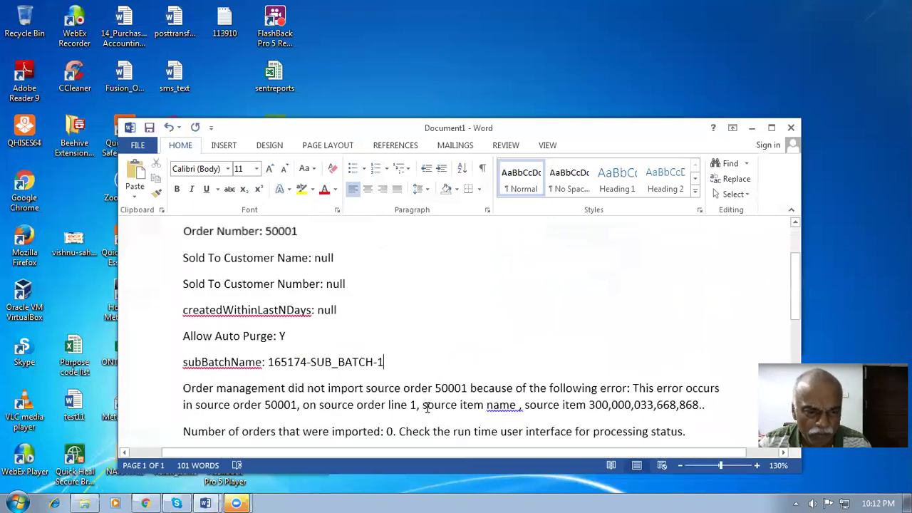
pyautogui.scroll(-3, 424, 404)
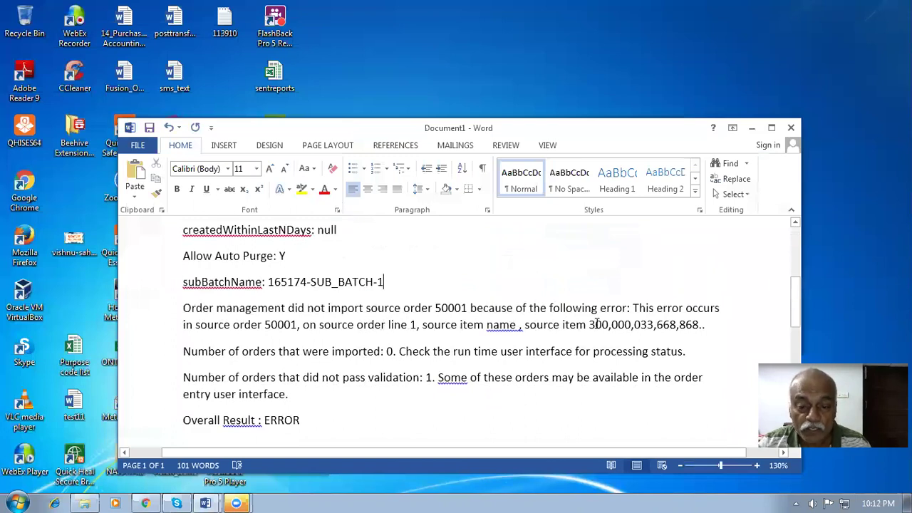
pyautogui.moveTo(592, 325); pyautogui.dragTo(699, 325)
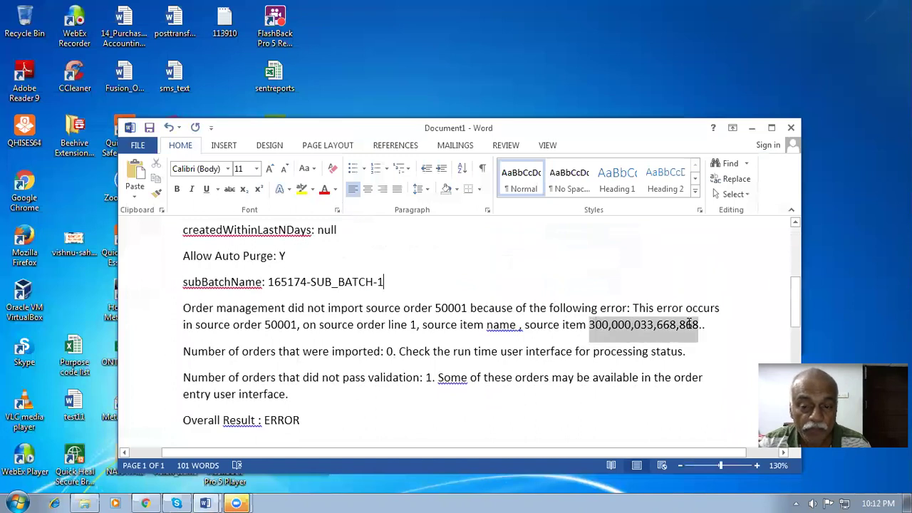
pyautogui.click(725, 347)
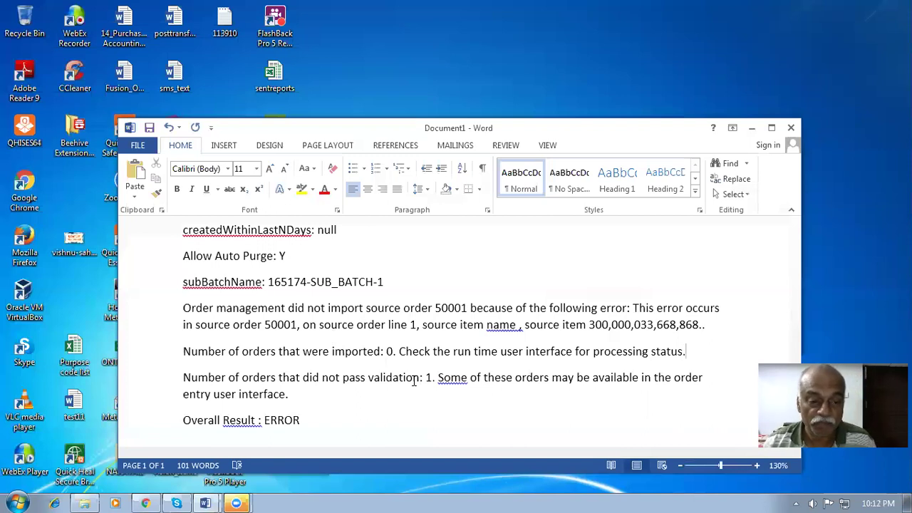
# - Reread the log's failing order line and source item, along with its counts of imported and unvalidated orders
pyautogui.moveTo(369, 323); pyautogui.dragTo(389, 326)
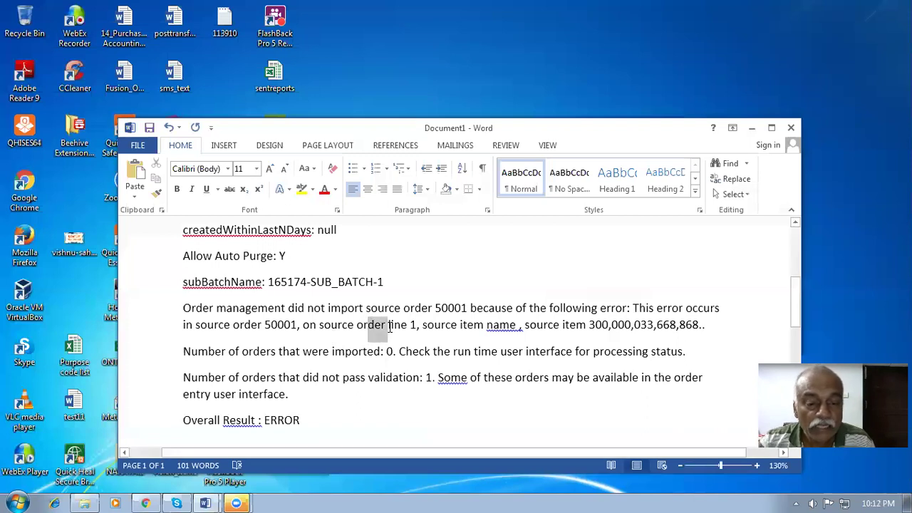
pyautogui.click(464, 352)
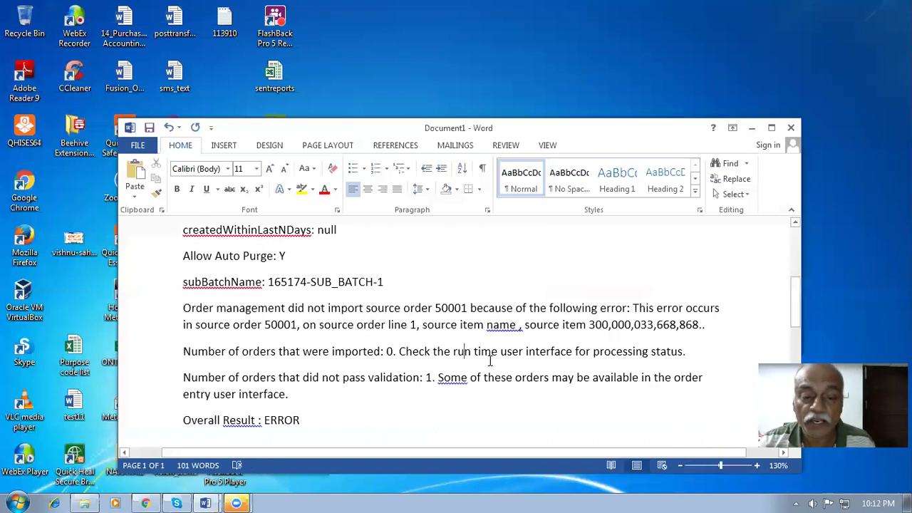
pyautogui.moveTo(589, 325); pyautogui.dragTo(699, 329)
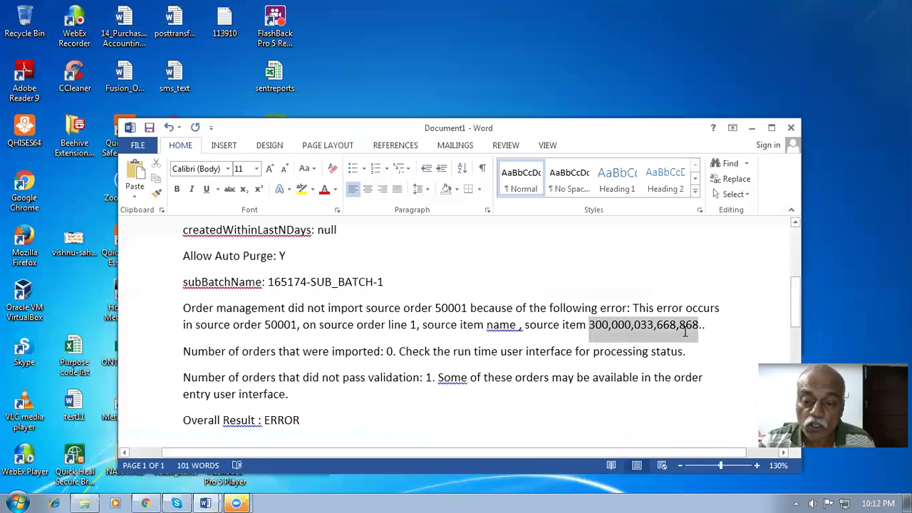
pyautogui.click(468, 330)
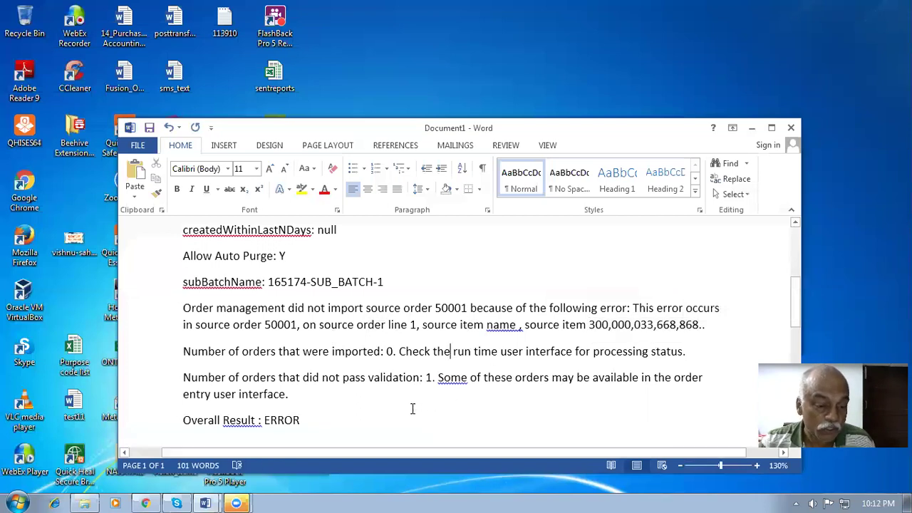
pyautogui.scroll(-2, 410, 404)
pyautogui.scroll(1, 342, 353)
pyautogui.moveTo(294, 310); pyautogui.dragTo(412, 309)
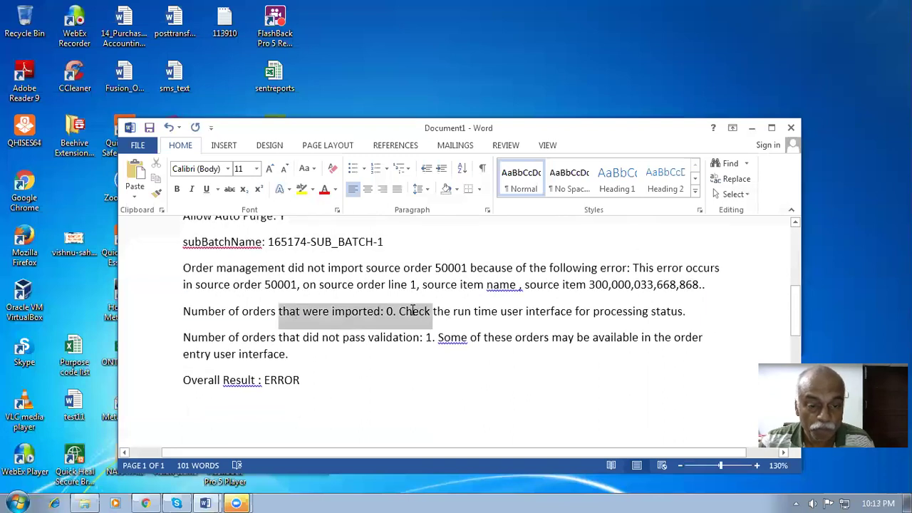
pyautogui.click(491, 311)
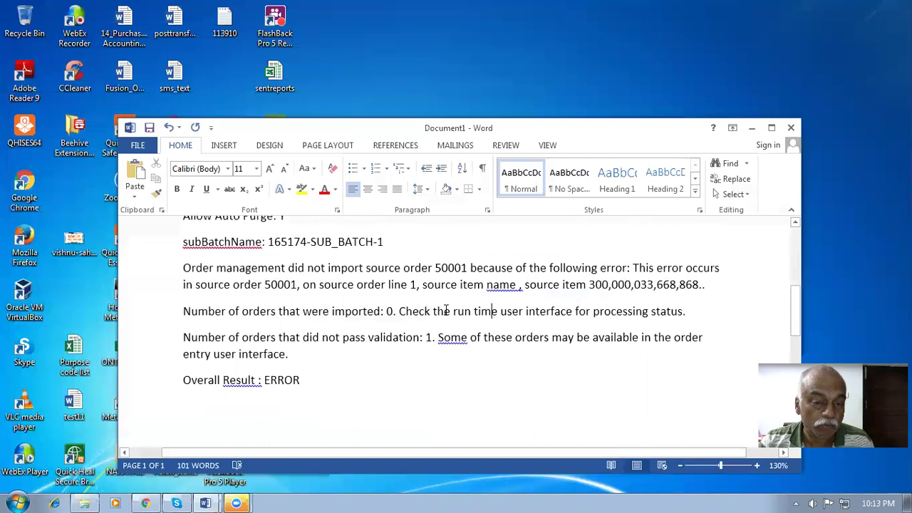
pyautogui.moveTo(357, 285); pyautogui.dragTo(705, 289)
pyautogui.click(452, 367)
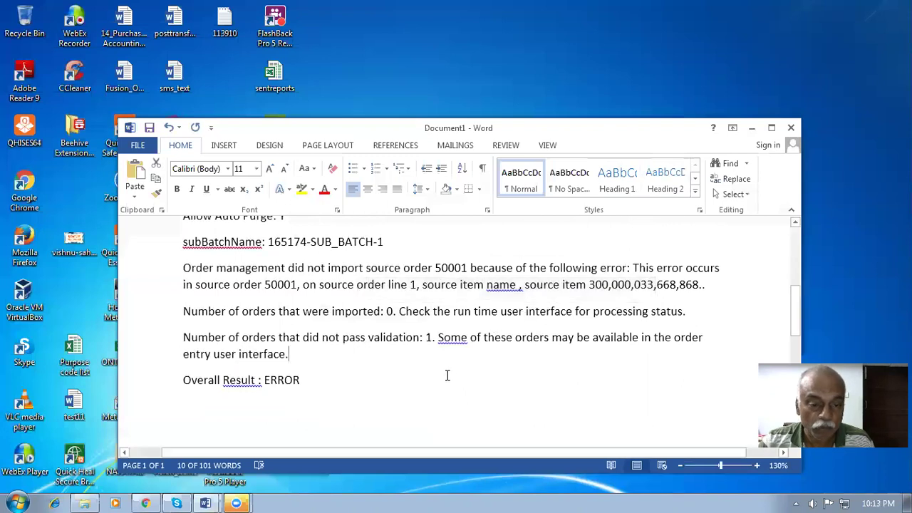
# - Open the R13_Sales_Order_Import_Template workbook from the Records folder inside Fusion_OM_Documents on the Nana3 (D:) drive
pyautogui.click(54, 503)
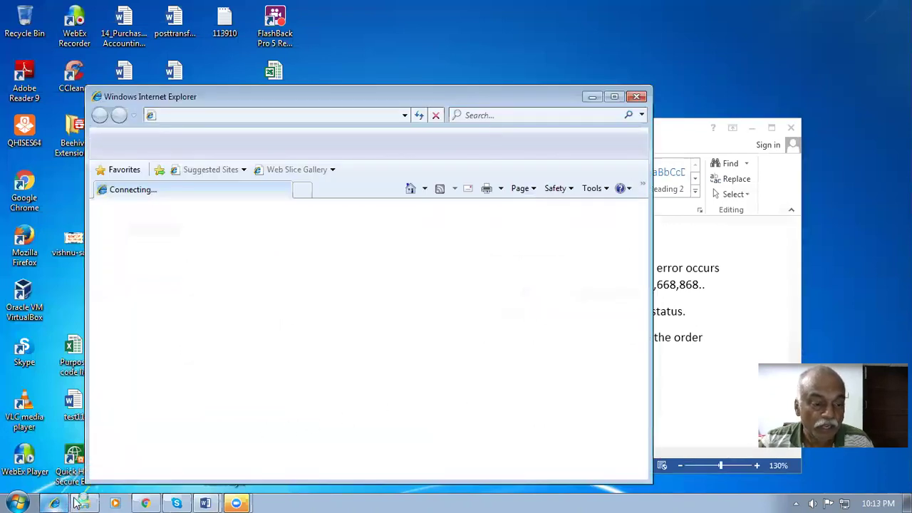
pyautogui.click(637, 97)
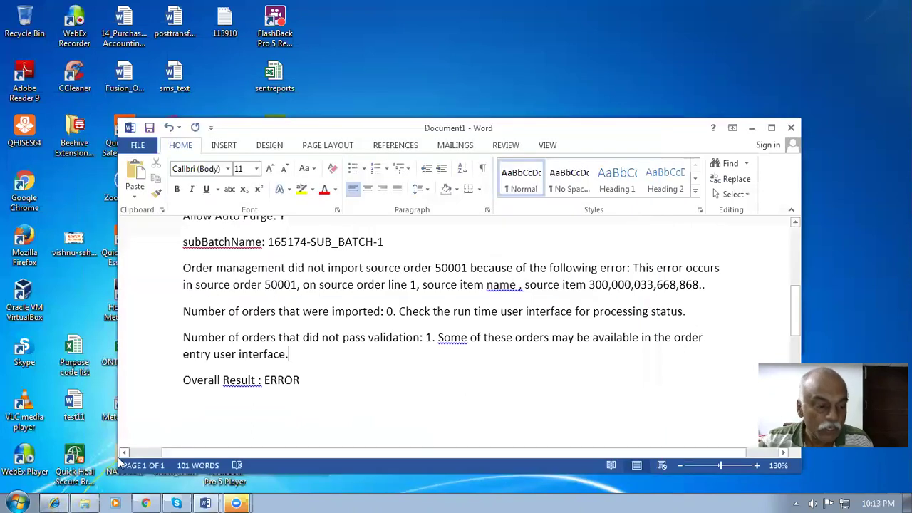
pyautogui.click(86, 503)
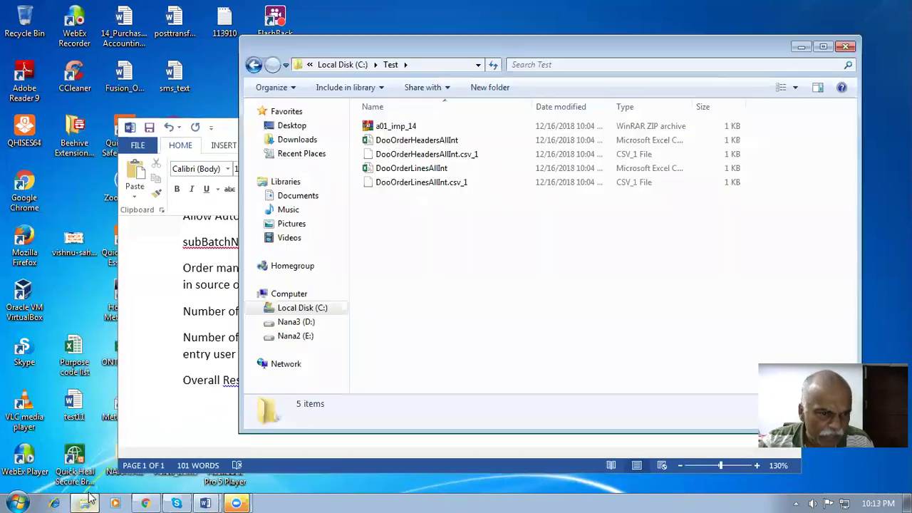
pyautogui.click(295, 321)
pyautogui.doubleClick(452, 154)
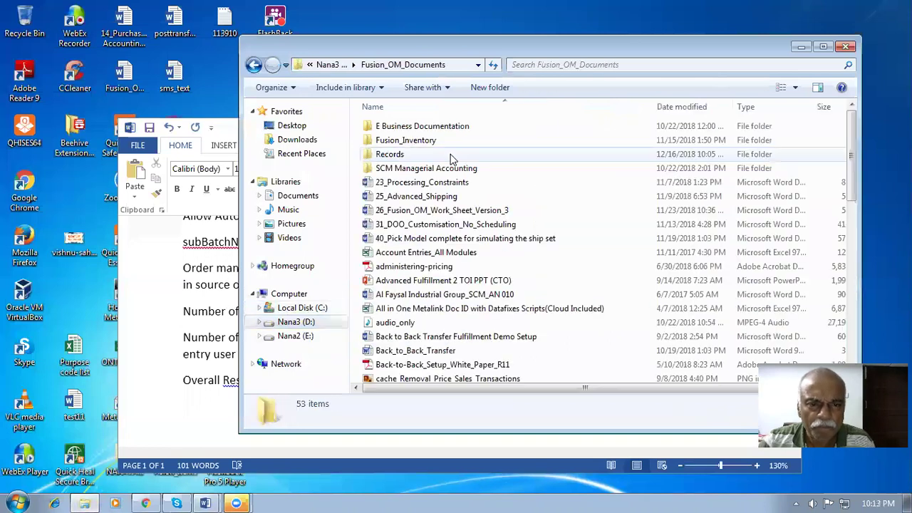
pyautogui.click(443, 167)
pyautogui.doubleClick(439, 154)
pyautogui.click(442, 166)
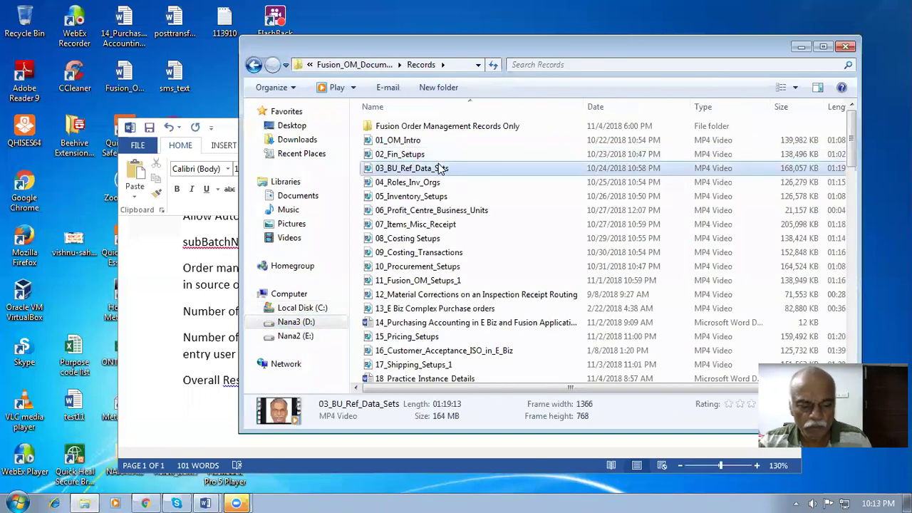
pyautogui.press('r')
pyautogui.doubleClick(433, 304)
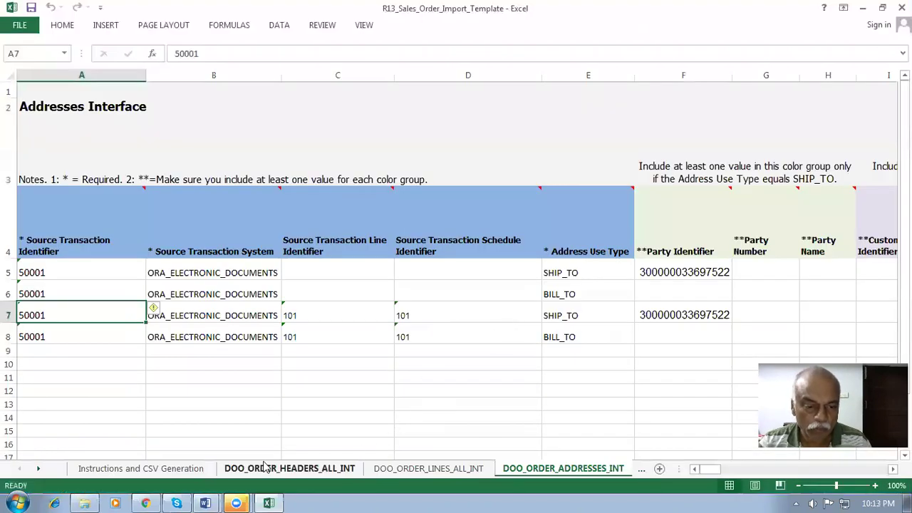
# - Check the product columns of the order line on the DOO_ORDER_LINES_ALL_INT sheet and set its Source Sys Product Reference to OPS
pyautogui.click(251, 470)
pyautogui.click(410, 468)
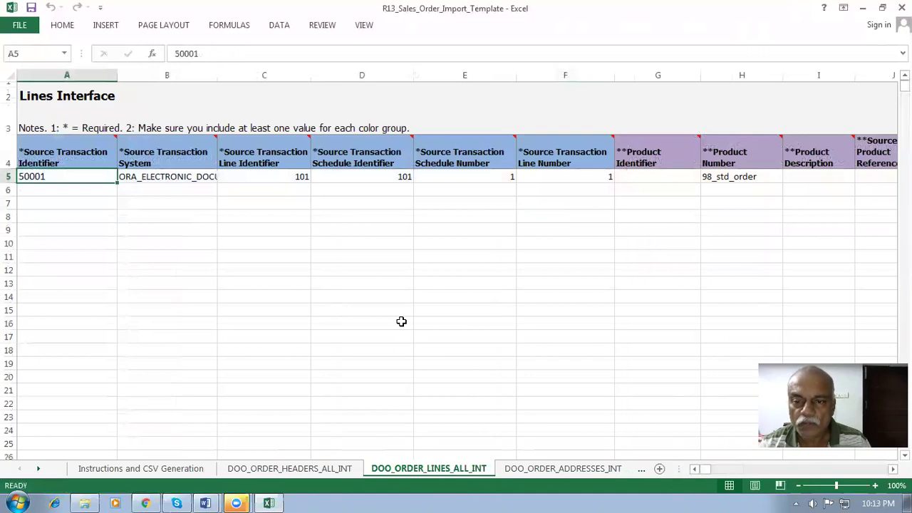
pyautogui.press('Tab')
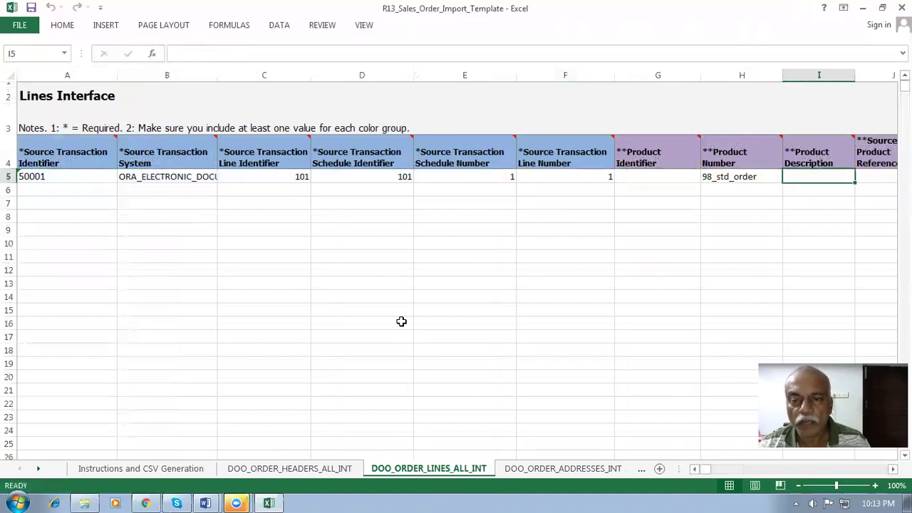
pyautogui.press('Left')
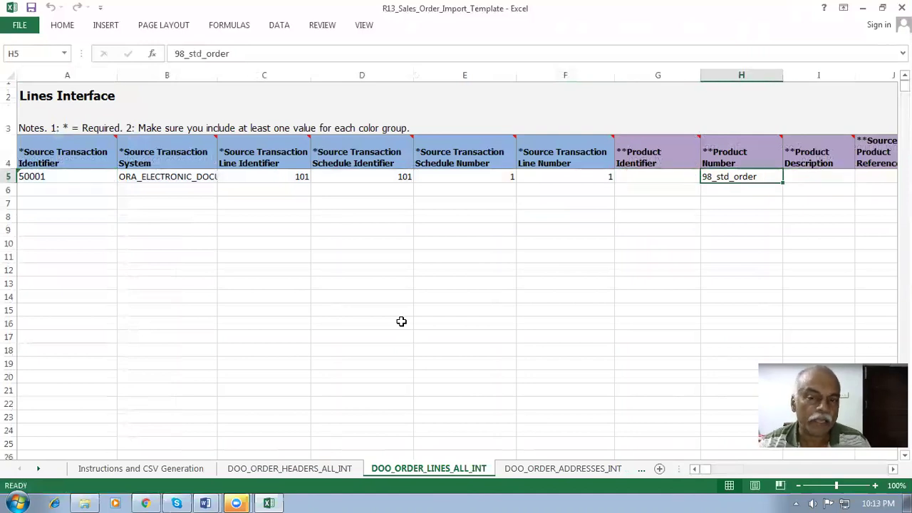
pyautogui.press('Left')
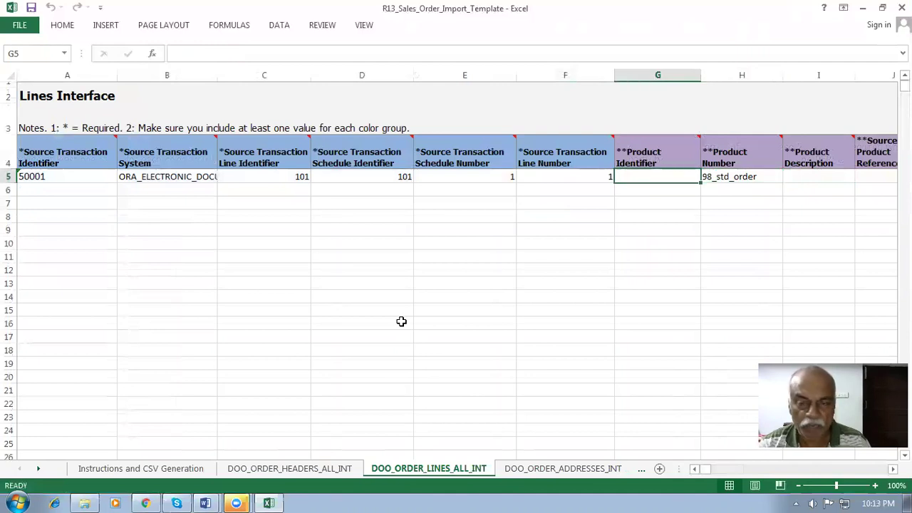
pyautogui.press('Right')
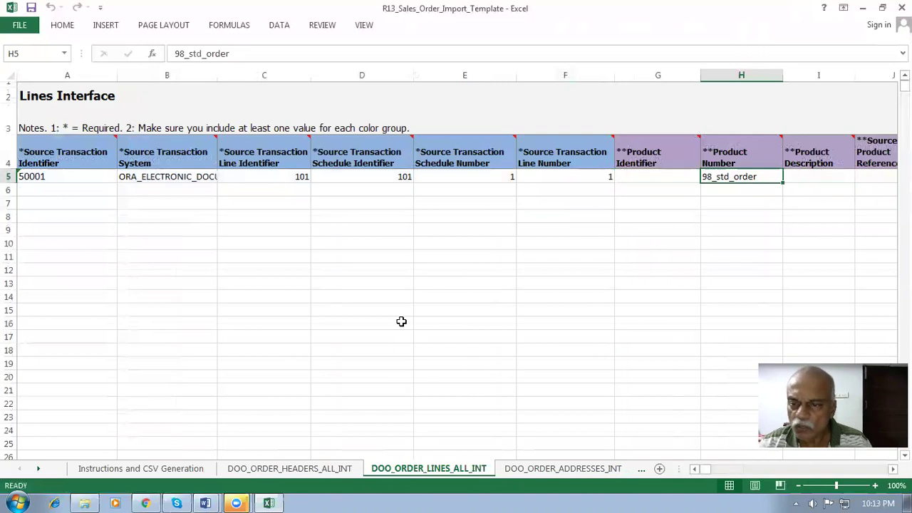
pyautogui.press('Right')
pyautogui.press('Right')
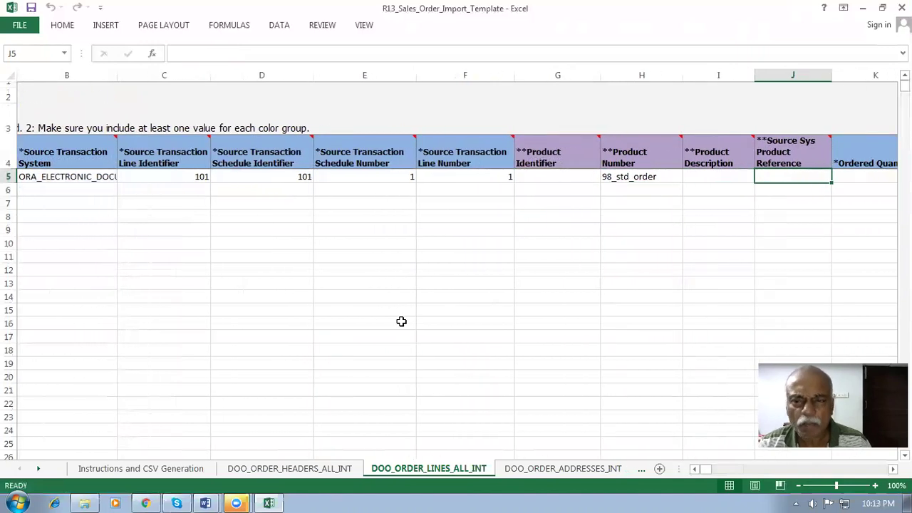
pyautogui.click(773, 146)
pyautogui.click(788, 178)
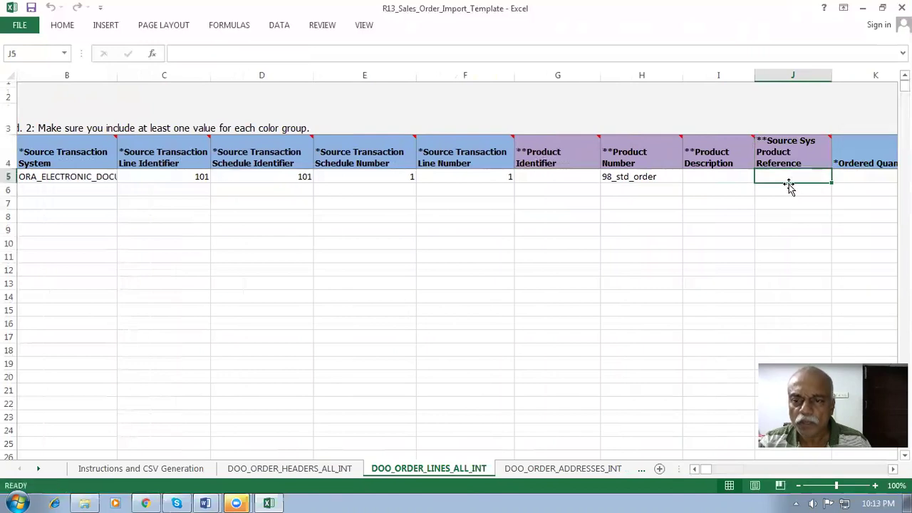
pyautogui.write('OP')
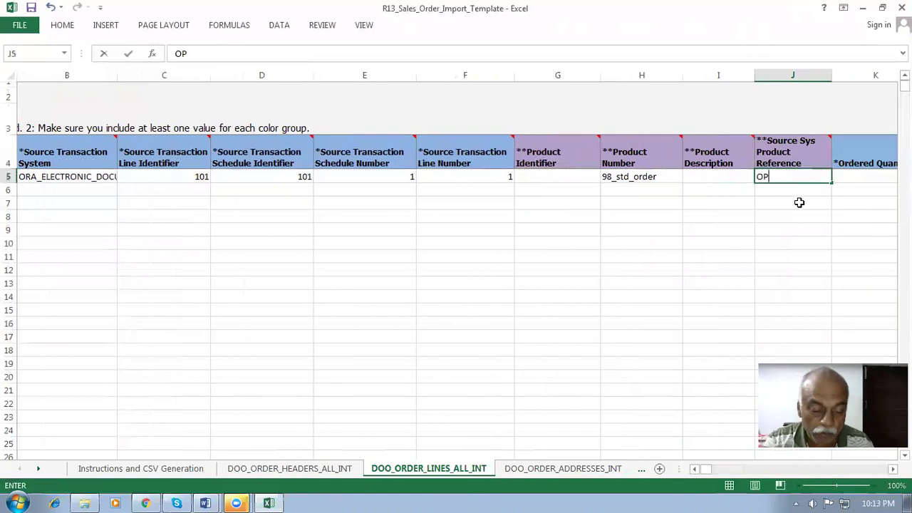
pyautogui.write('S')
pyautogui.press('Tab')
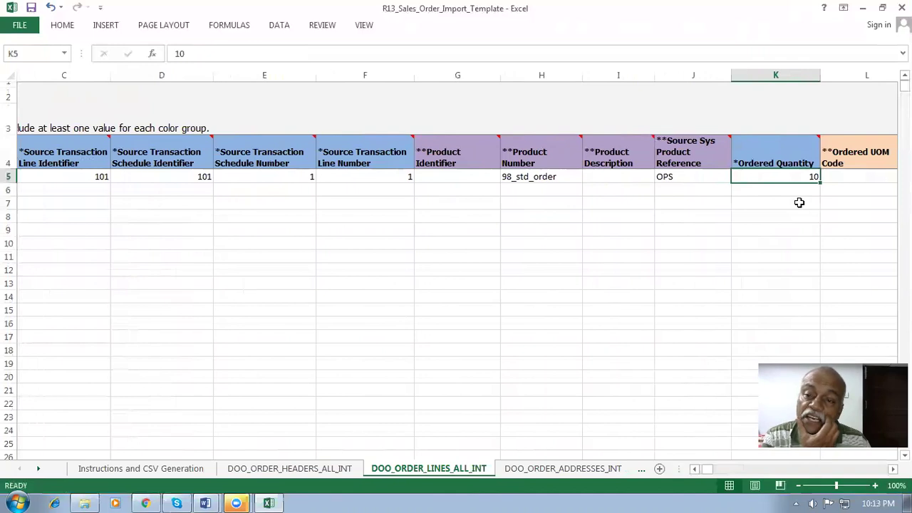
# - Save the R13_Sales_Order_Import_Template workbook, accepting the caution about personal information
pyautogui.press('Left')
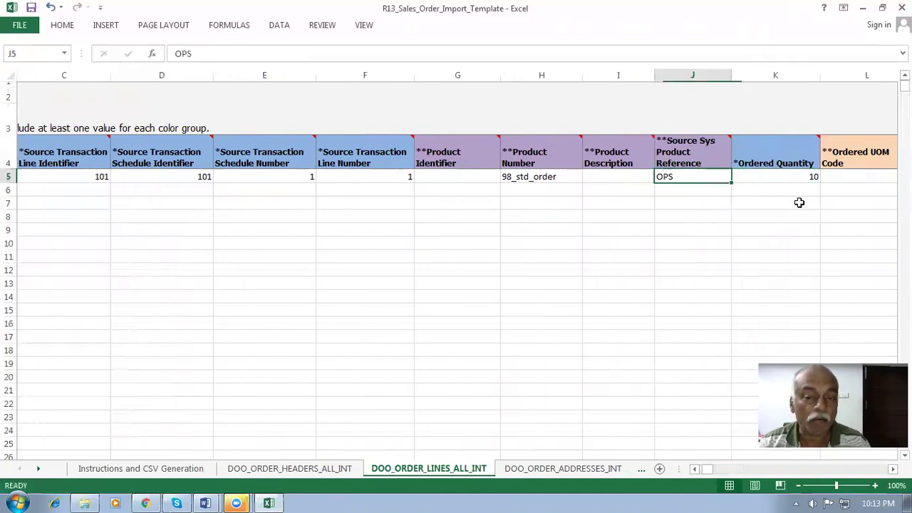
pyautogui.press('Left')
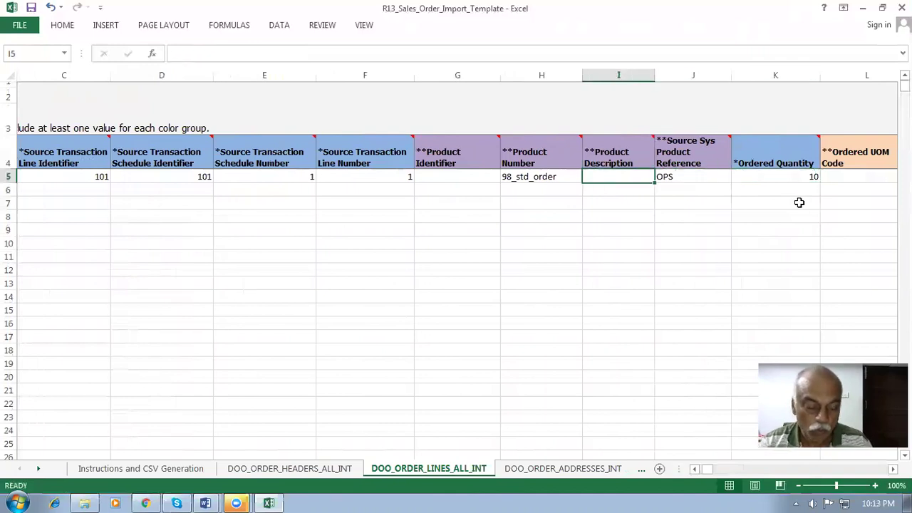
pyautogui.hotkey('ctrl', 's')
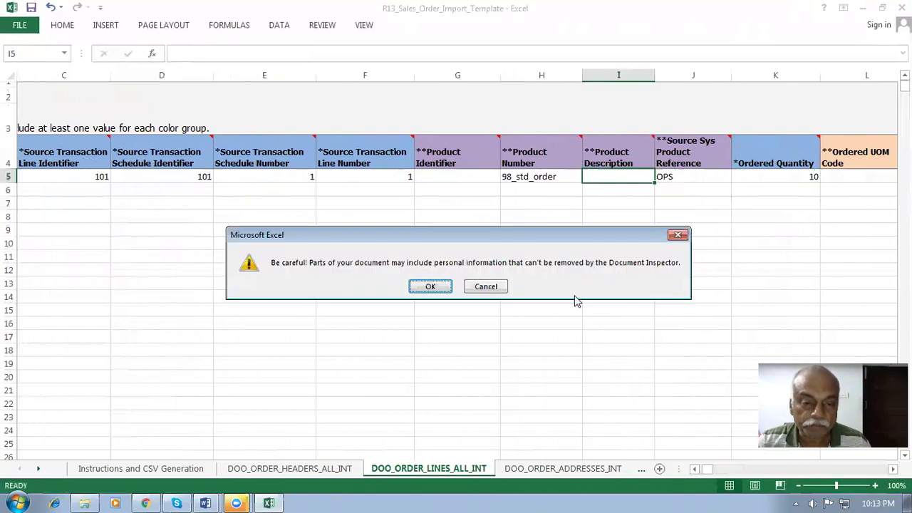
pyautogui.click(426, 287)
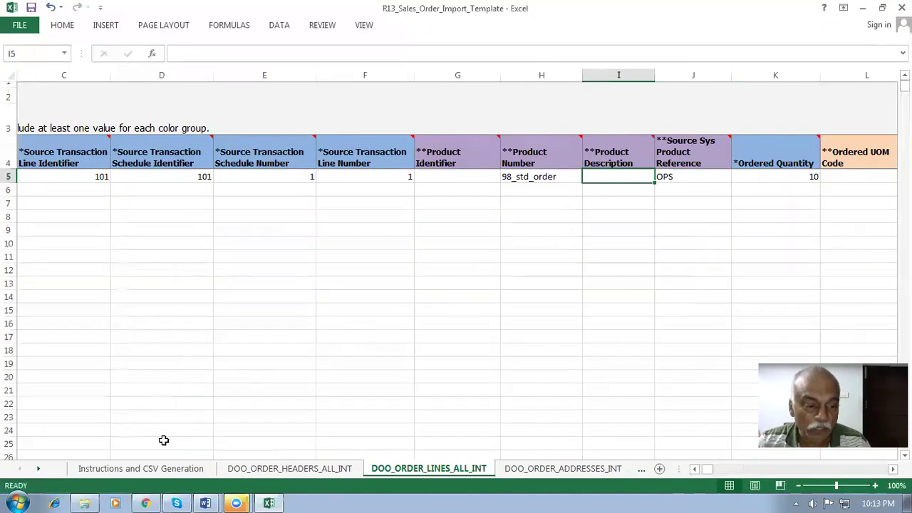
# - Permanently delete all the old ZIP and CSV files in the Test folder on Local Disk (C:), and close the folder
pyautogui.click(87, 503)
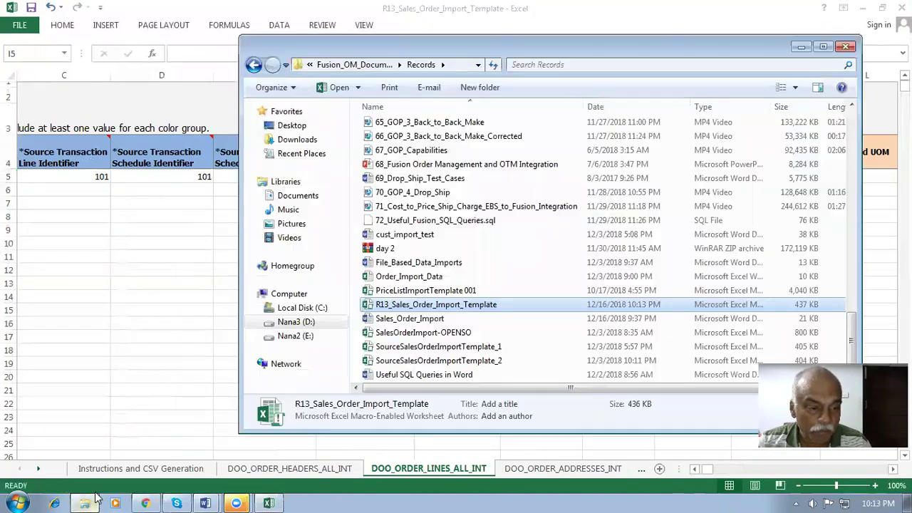
pyautogui.click(302, 308)
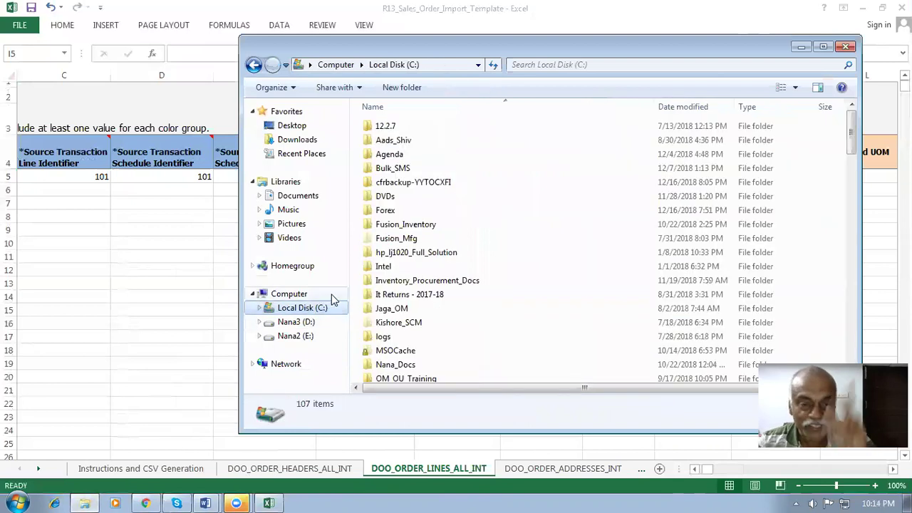
pyautogui.click(441, 183)
pyautogui.press('t')
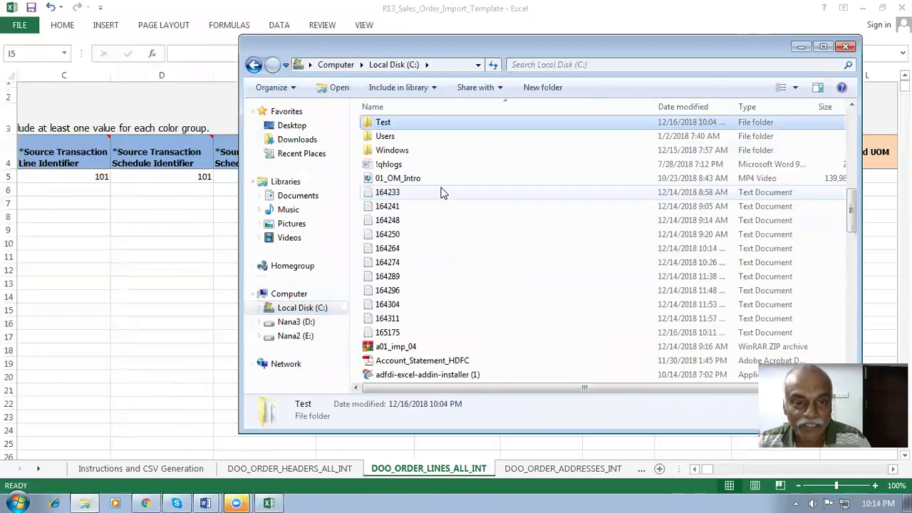
pyautogui.doubleClick(415, 126)
pyautogui.click(417, 154)
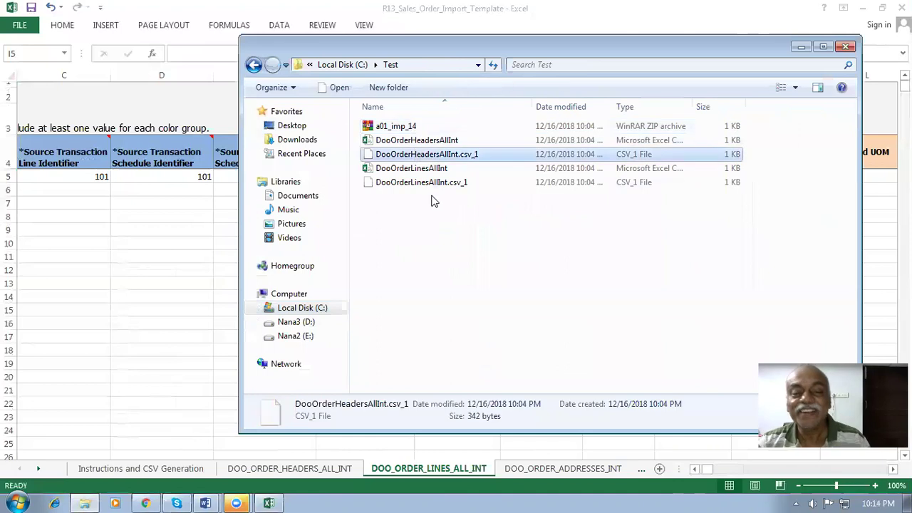
pyautogui.hotkey('ctrl', 'a')
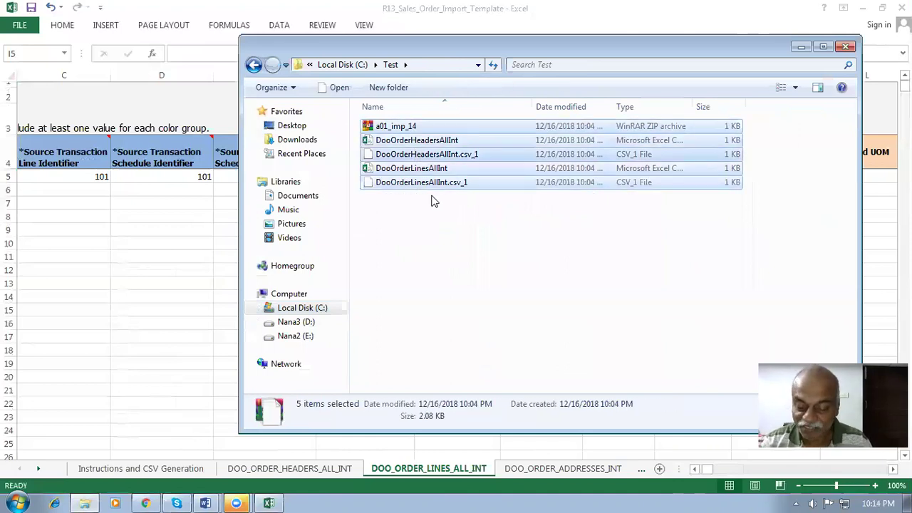
pyautogui.hotkey('shift', 'Delete')
pyautogui.click(527, 265)
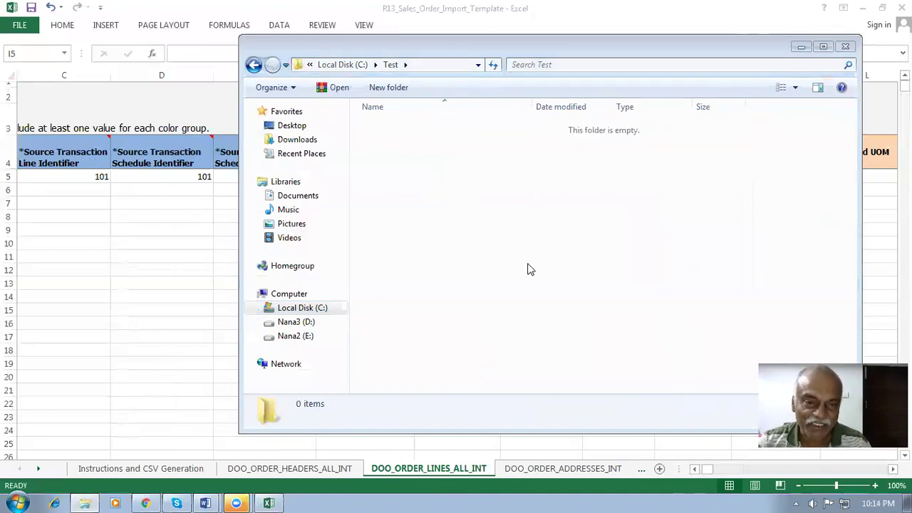
pyautogui.click(846, 47)
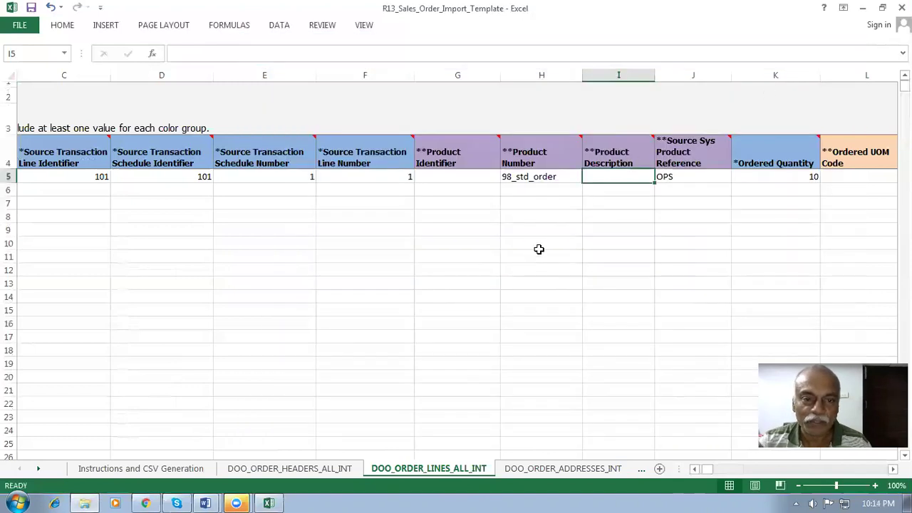
# - Generate the CSV files from the template and save the ZIP as a01_imp_15 in the Test folder on Local Disk (C:)
pyautogui.click(677, 178)
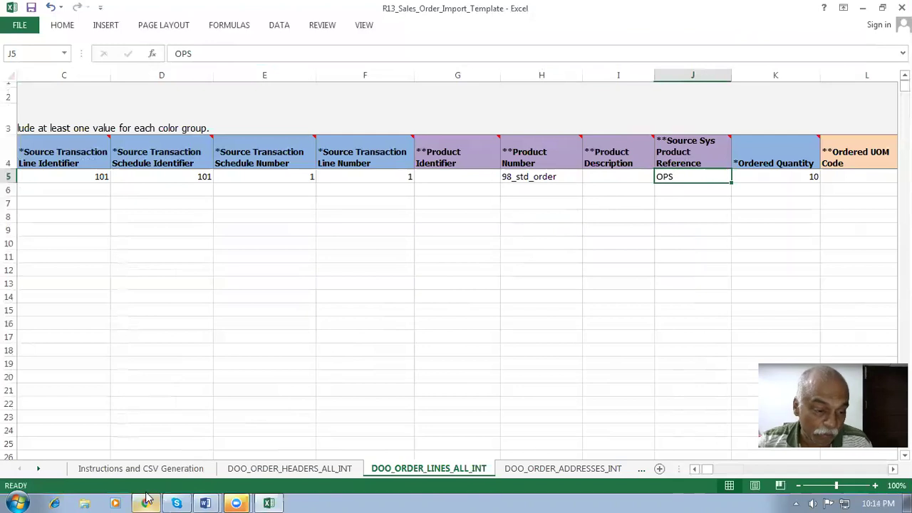
pyautogui.click(131, 469)
pyautogui.click(161, 362)
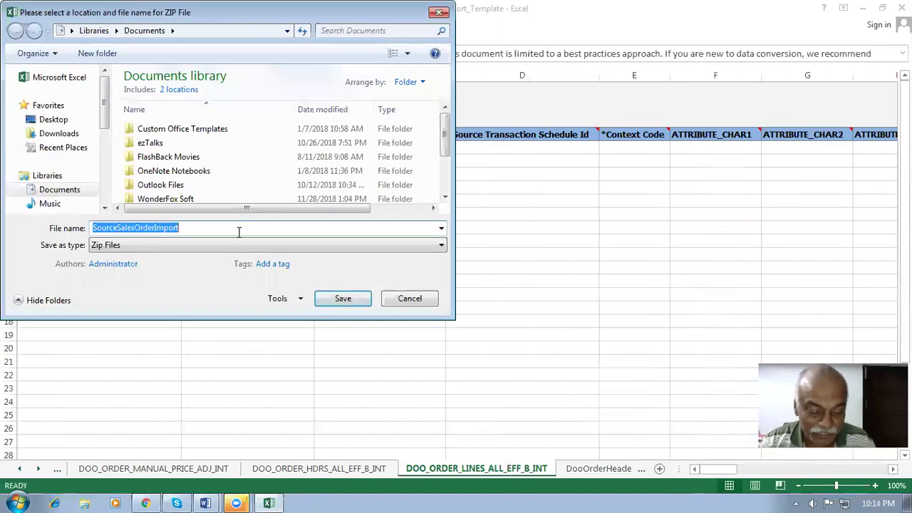
pyautogui.write('a01_imp_15')
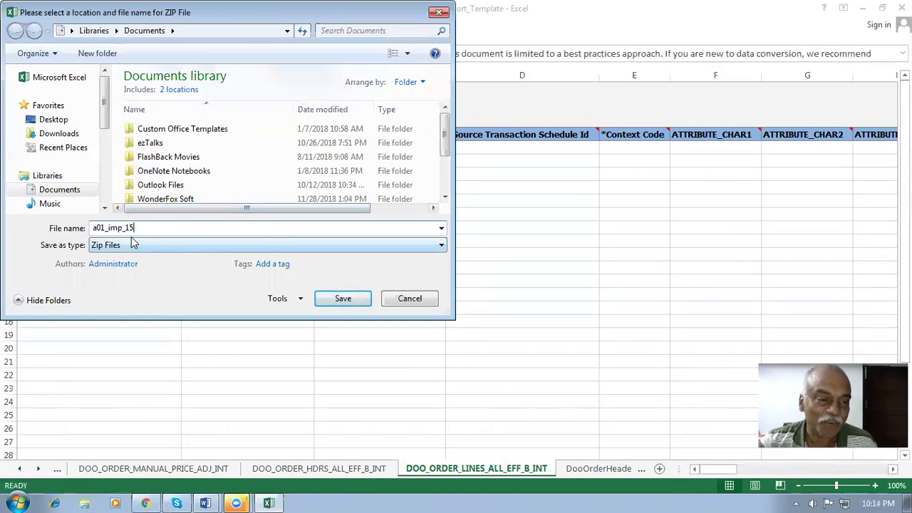
pyautogui.scroll(-2, 107, 132)
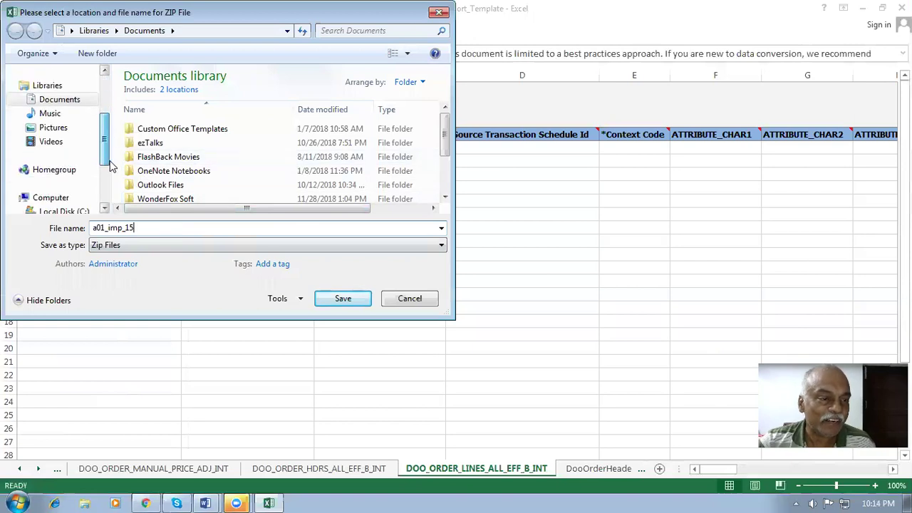
pyautogui.scroll(-2, 103, 168)
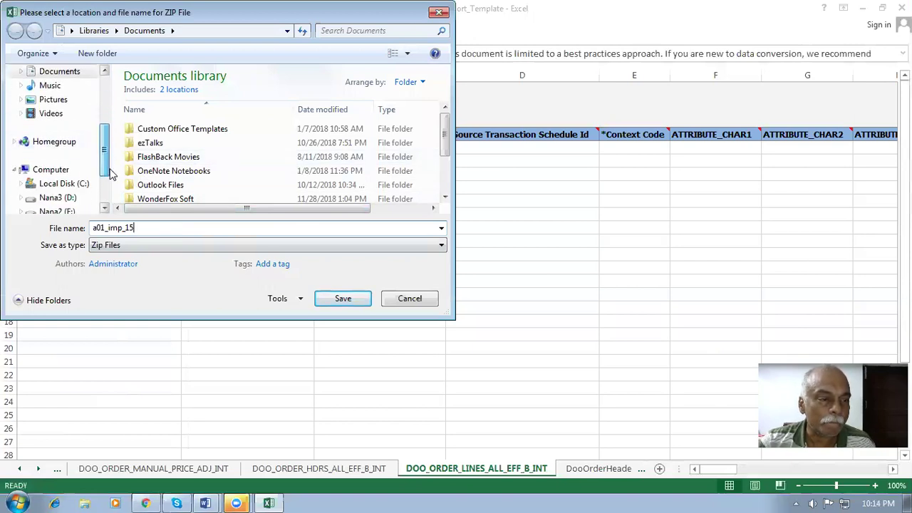
pyautogui.click(80, 184)
pyautogui.click(148, 163)
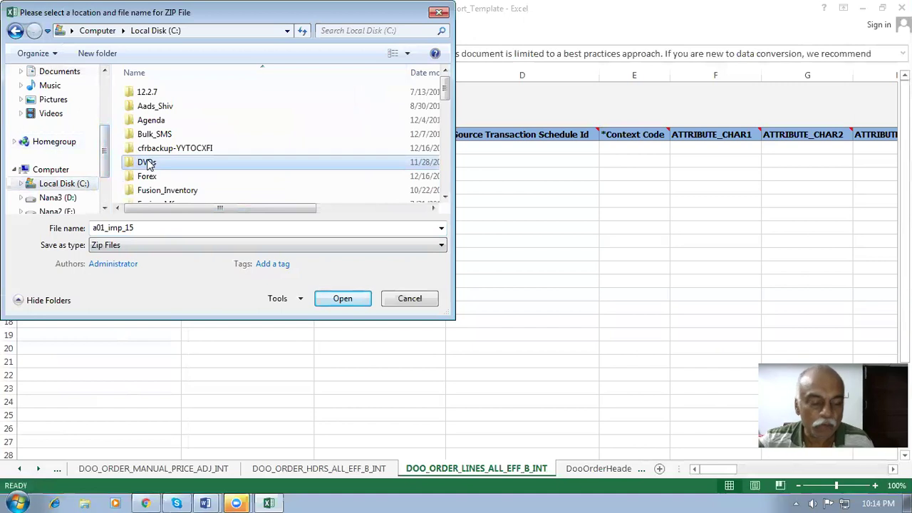
pyautogui.scroll(-5, 153, 154)
pyautogui.doubleClick(178, 126)
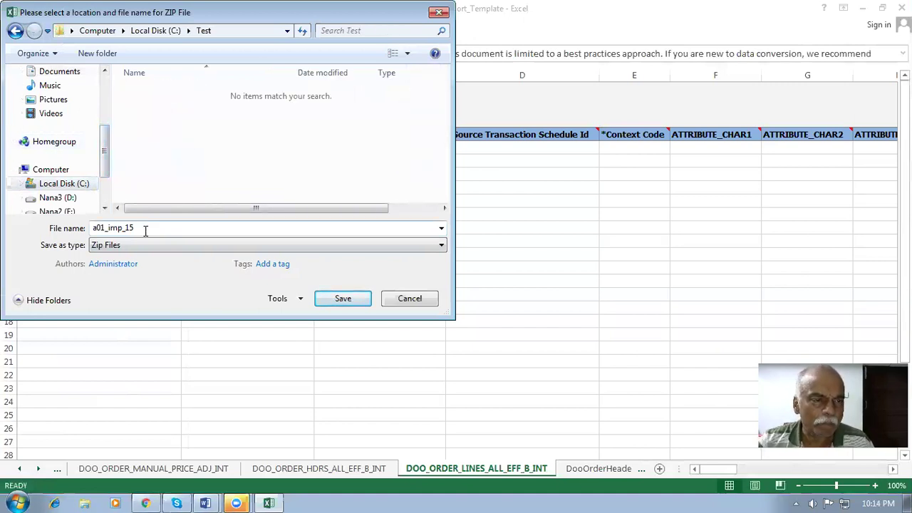
pyautogui.click(341, 299)
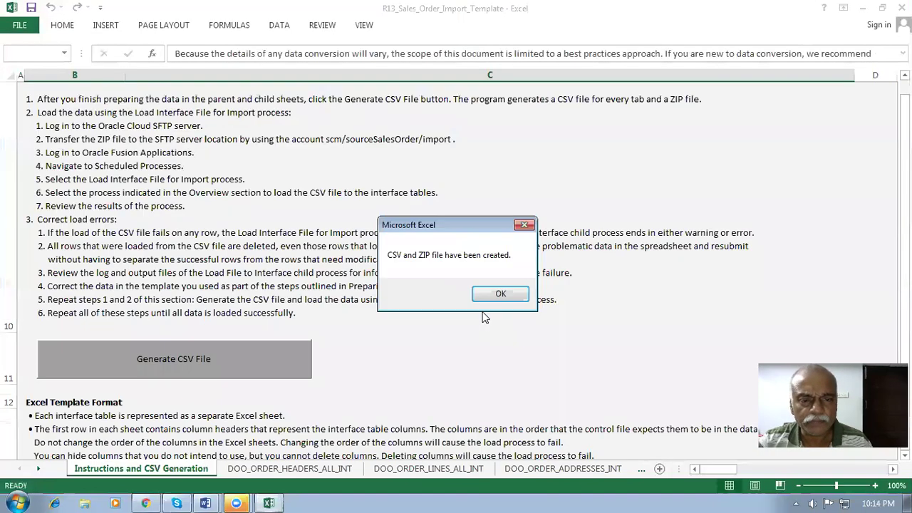
pyautogui.click(499, 295)
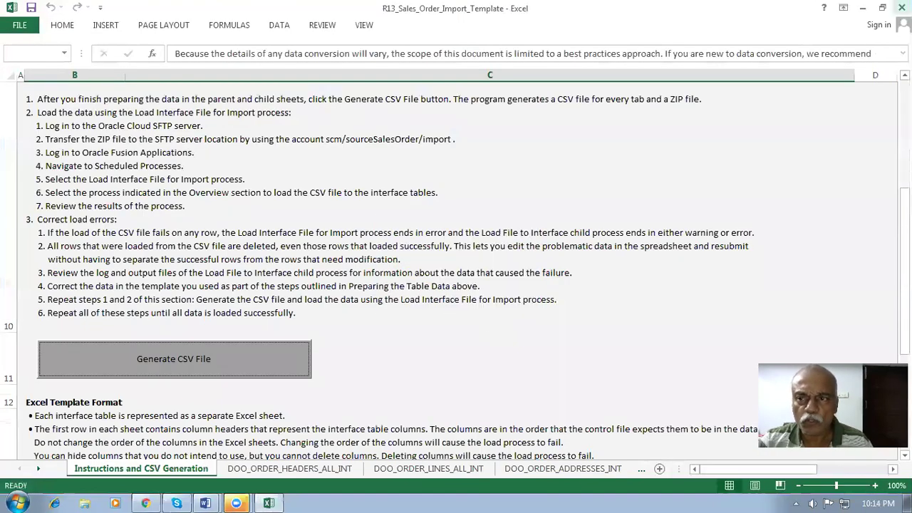
# - Close the template workbook and the Downloads page in Chrome, and return to the Scheduled Processes overview
pyautogui.click(901, 8)
pyautogui.click(462, 273)
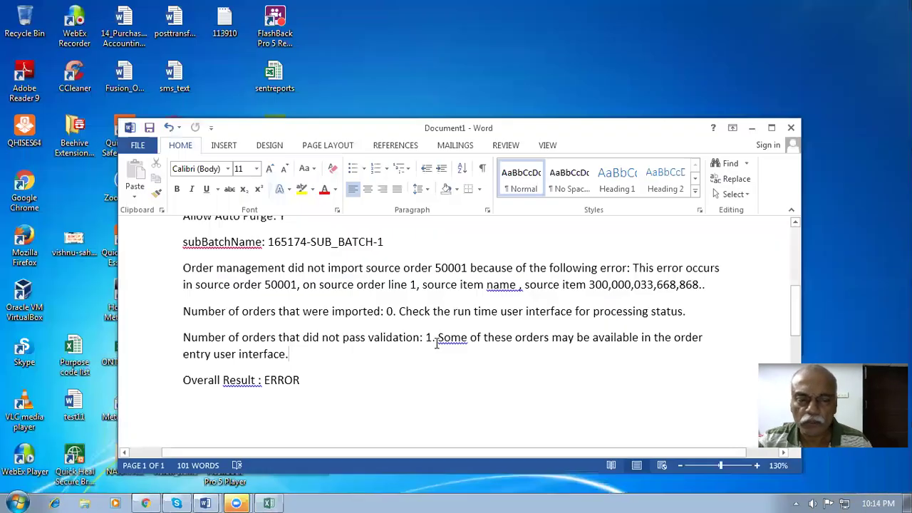
pyautogui.click(143, 502)
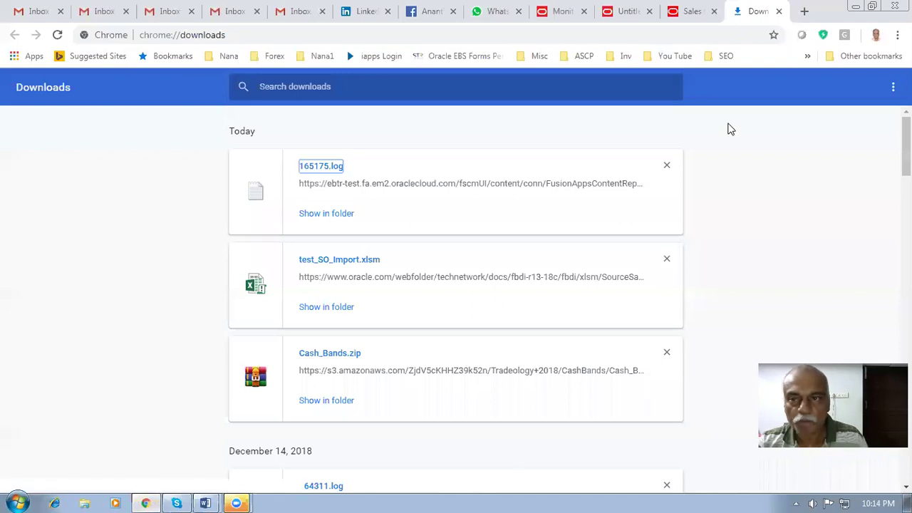
pyautogui.click(779, 11)
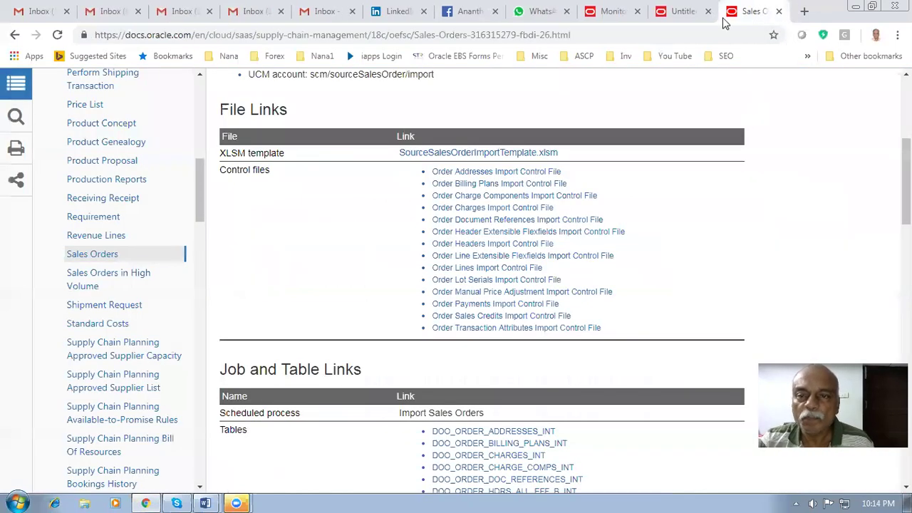
pyautogui.click(617, 12)
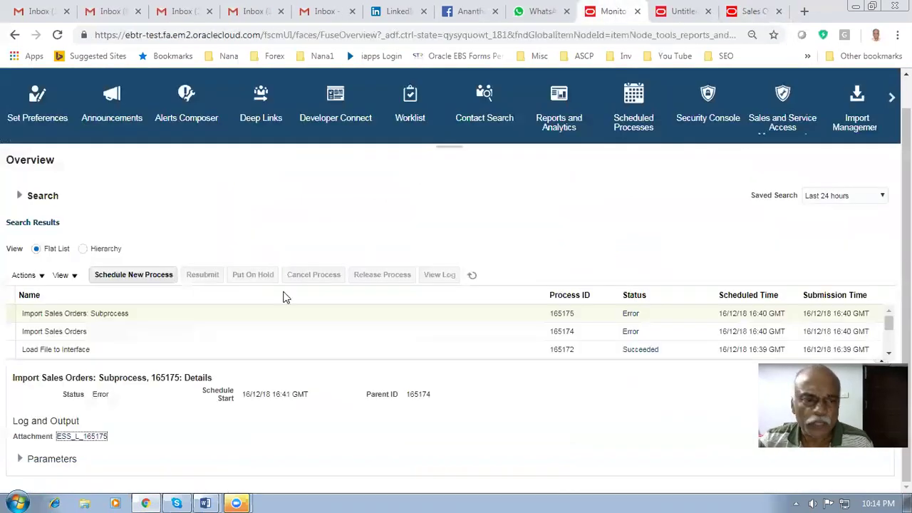
# - Schedule a new Load Interface File for Import job, searching for its name with load%int%
pyautogui.click(136, 275)
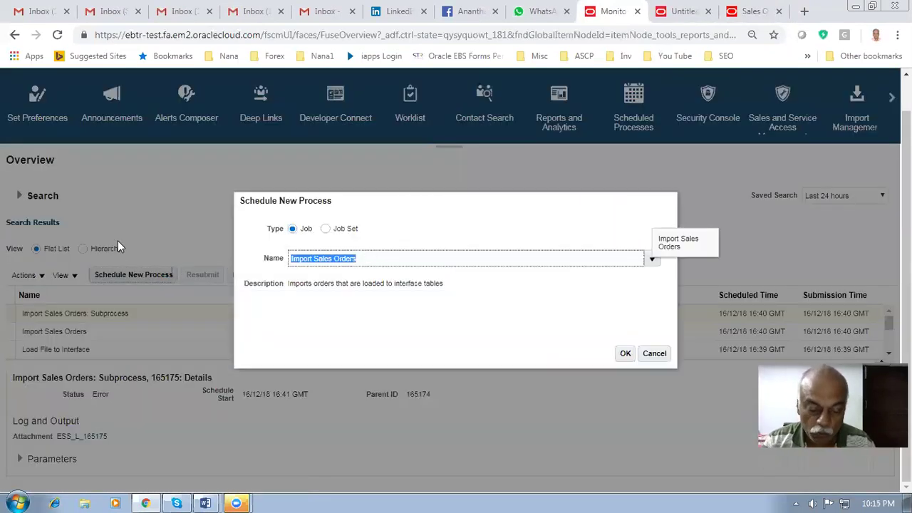
pyautogui.write('load%in')
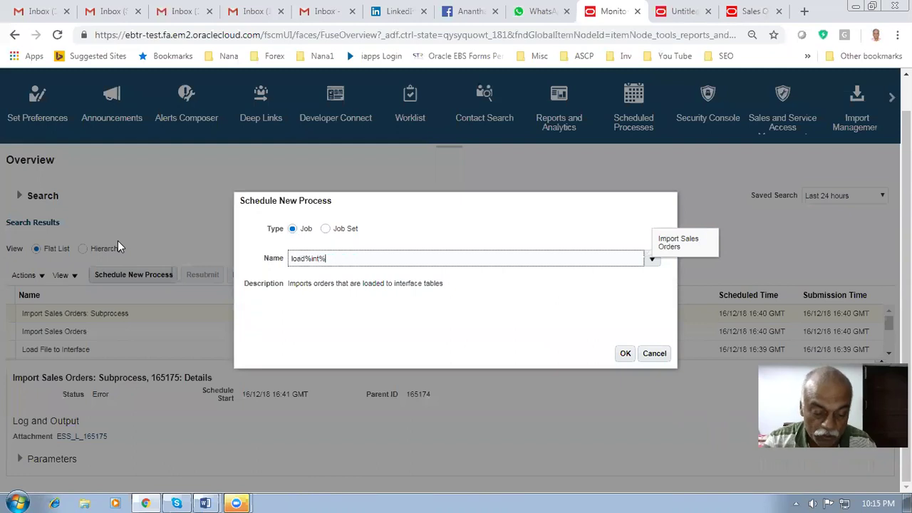
pyautogui.write('t%')
pyautogui.press('Tab')
pyautogui.click(706, 192)
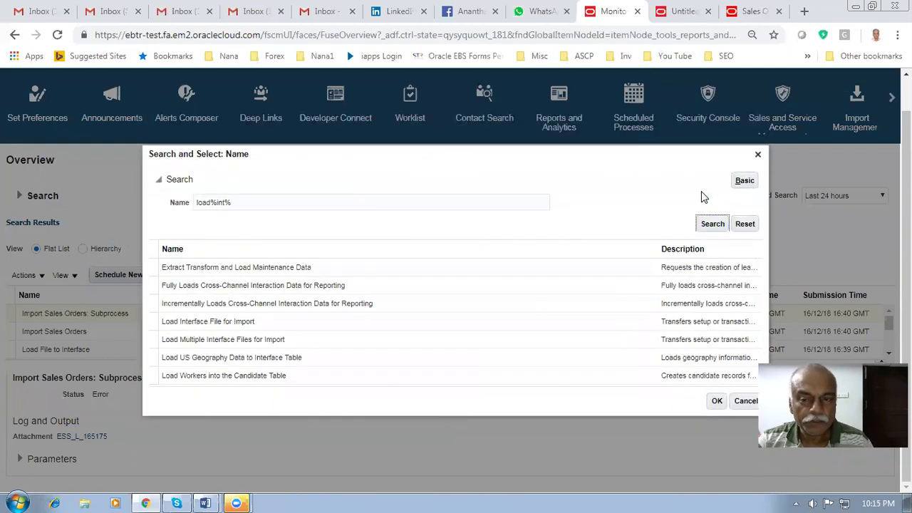
pyautogui.click(299, 324)
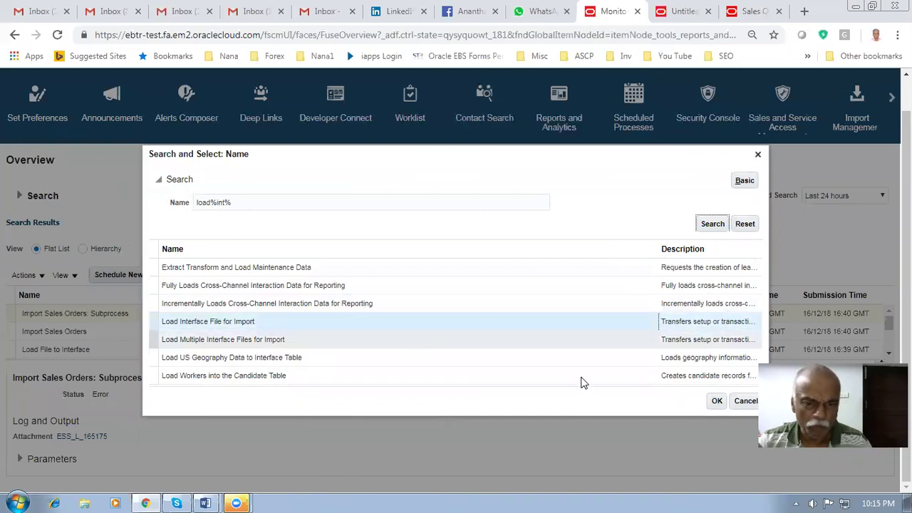
pyautogui.click(717, 401)
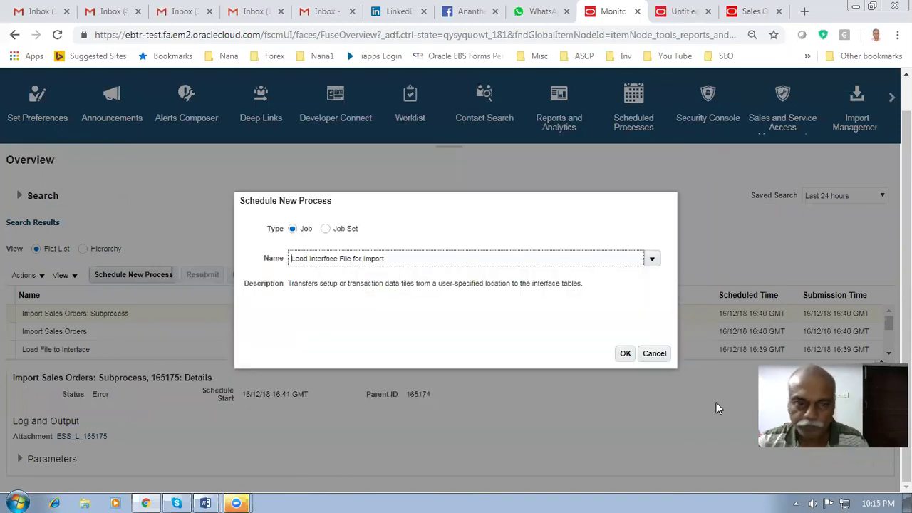
pyautogui.click(625, 354)
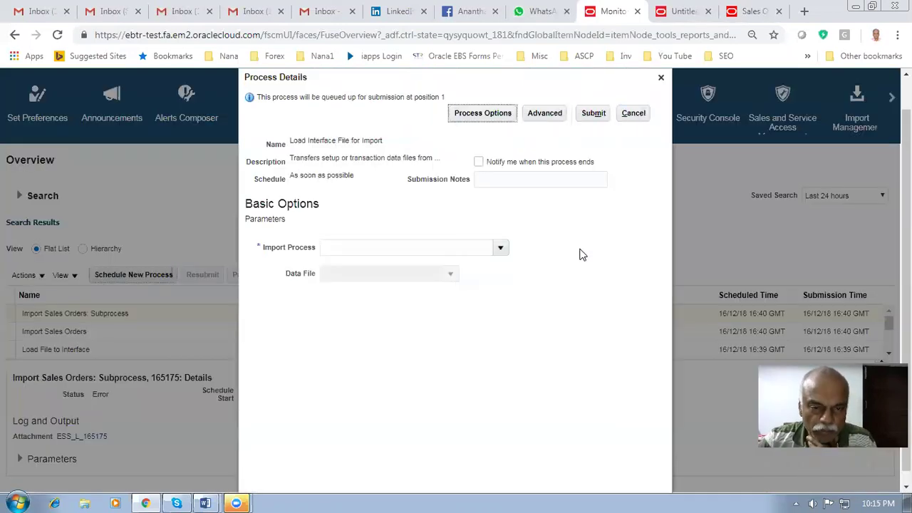
# - Set the Import Process parameter to Import Sales Orders
pyautogui.click(501, 250)
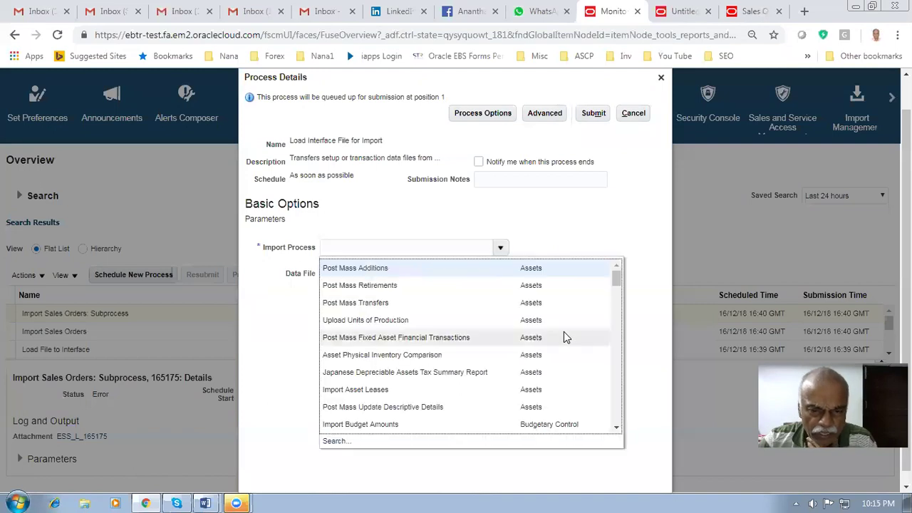
pyautogui.moveTo(617, 281); pyautogui.dragTo(621, 413)
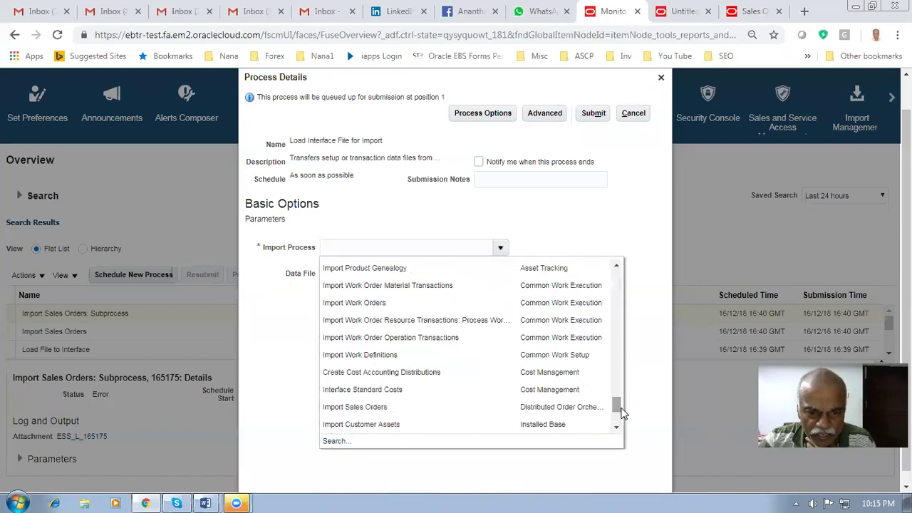
pyautogui.click(425, 407)
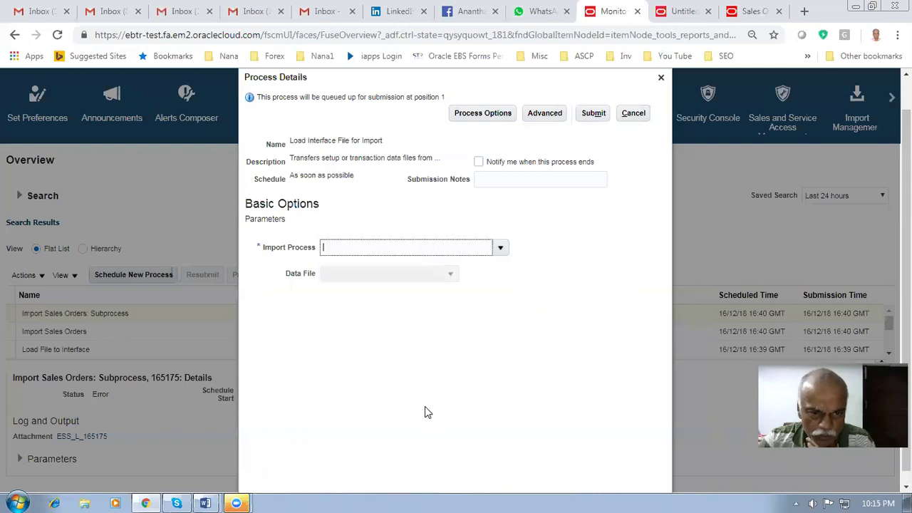
# - Upload a01_imp_15.zip from the Test folder as the new data file for the process
pyautogui.click(452, 275)
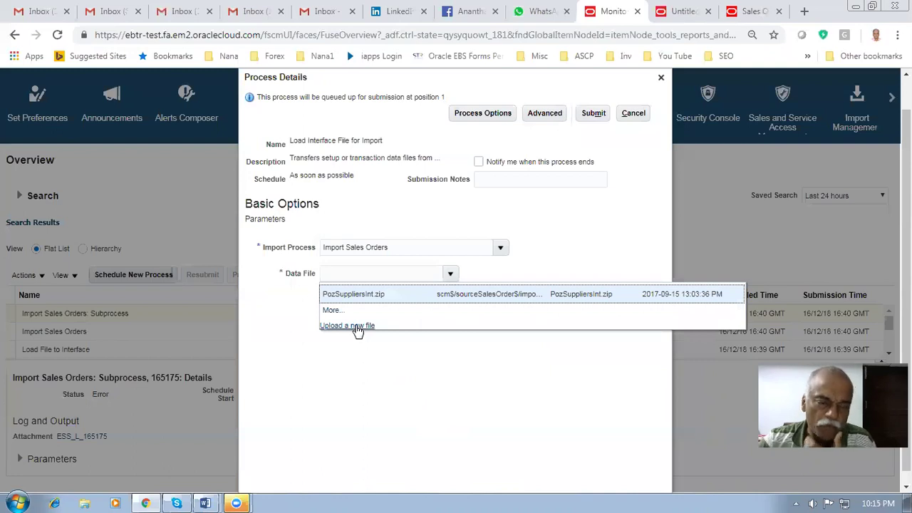
pyautogui.click(354, 326)
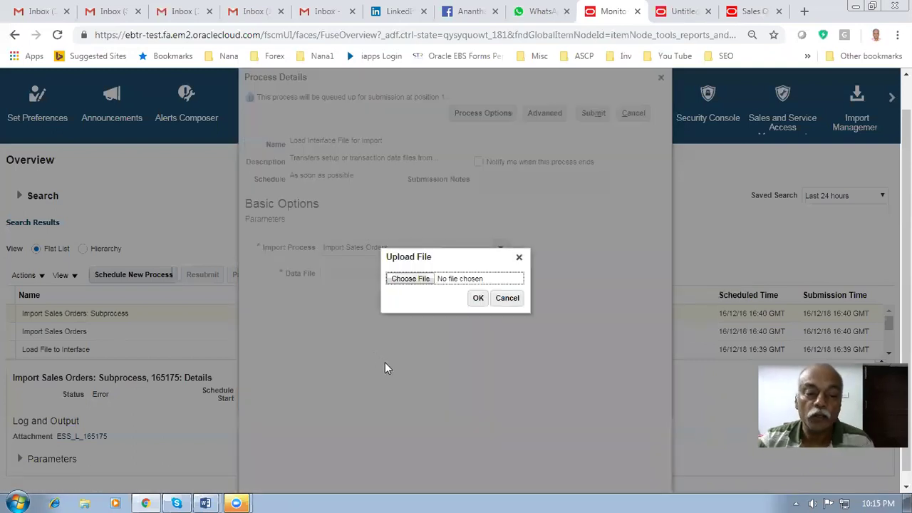
pyautogui.click(417, 279)
pyautogui.click(140, 95)
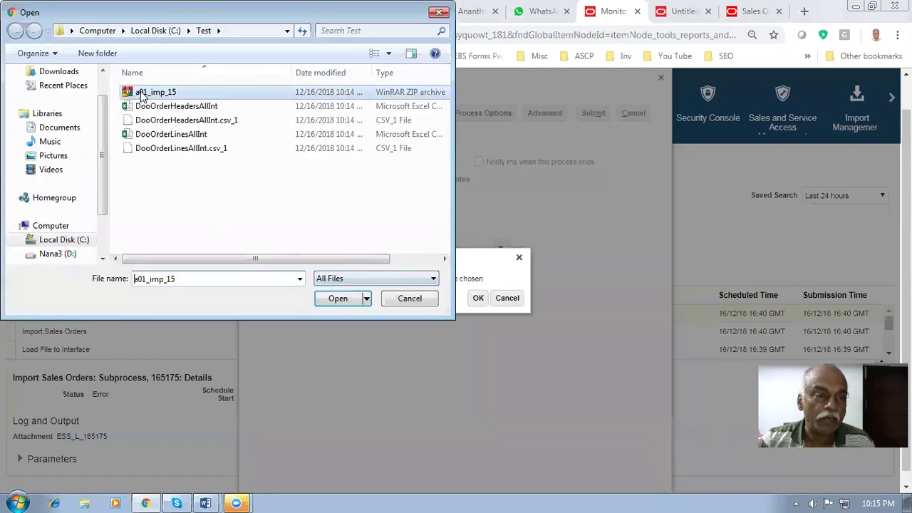
pyautogui.click(332, 298)
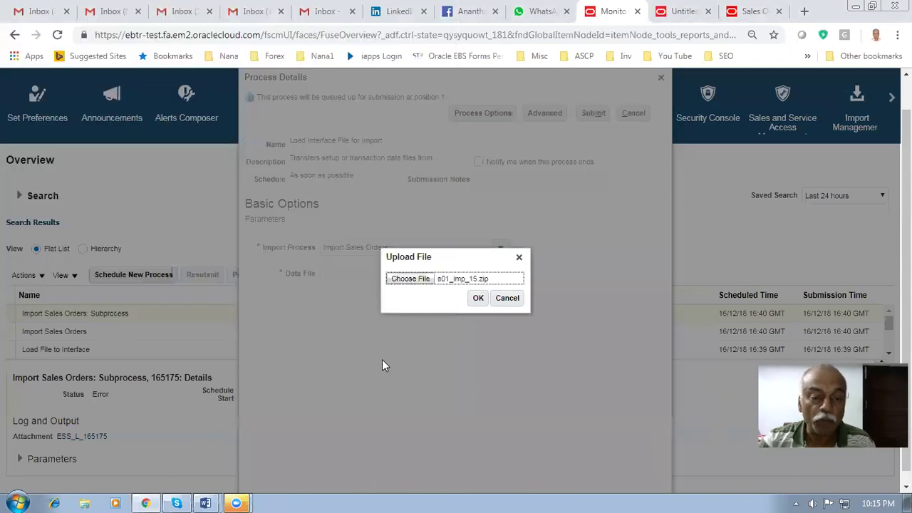
pyautogui.click(481, 300)
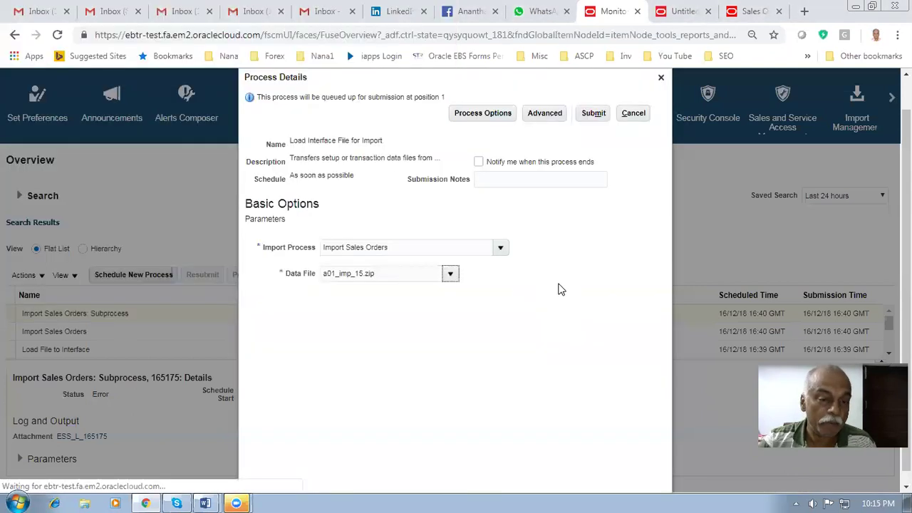
# - Submit the Load Interface File for Import process, acknowledging the confirmation and accepting the uncommitted data prompts
pyautogui.click(597, 117)
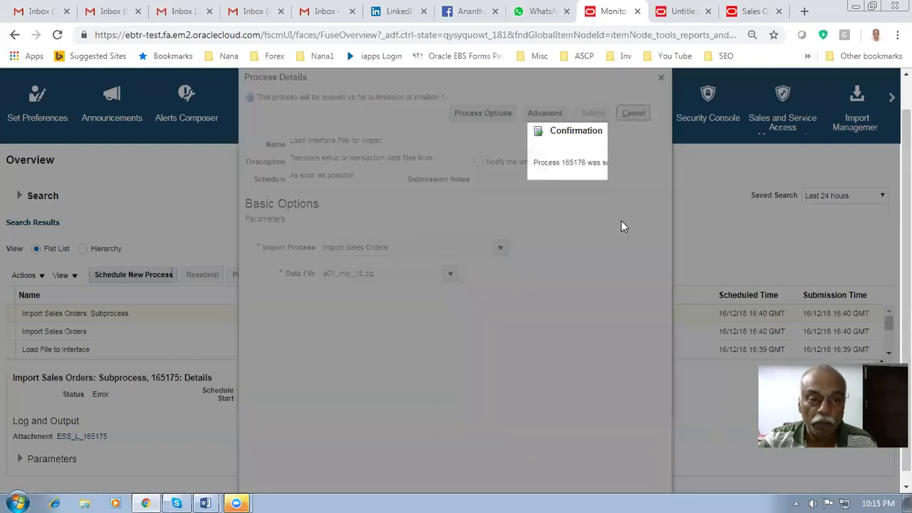
pyautogui.click(591, 193)
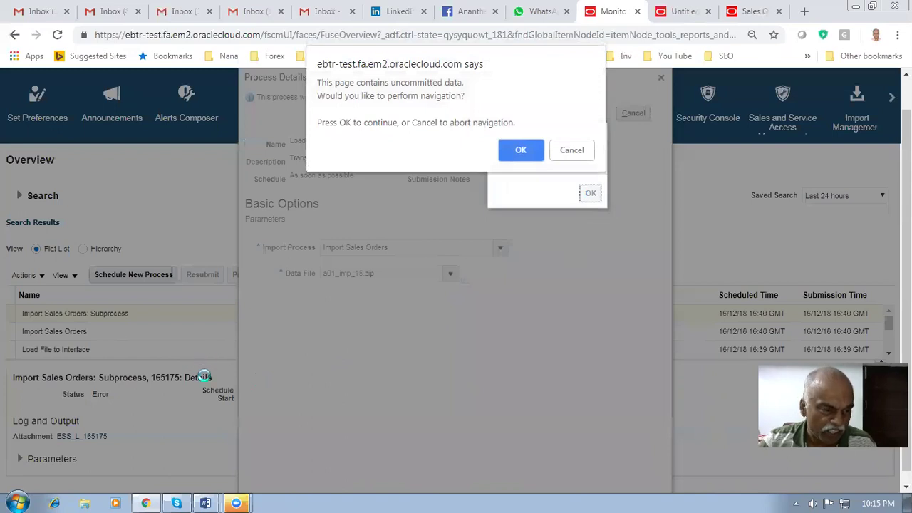
pyautogui.click(531, 151)
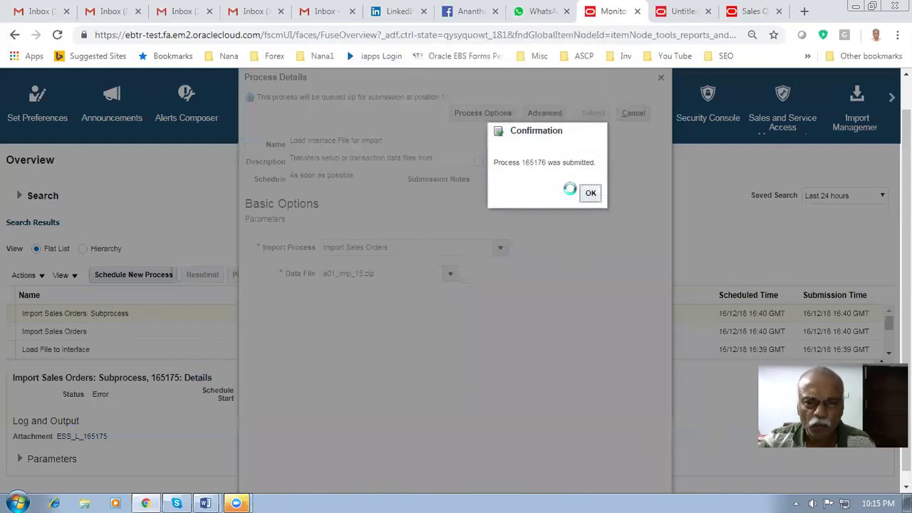
pyautogui.click(589, 195)
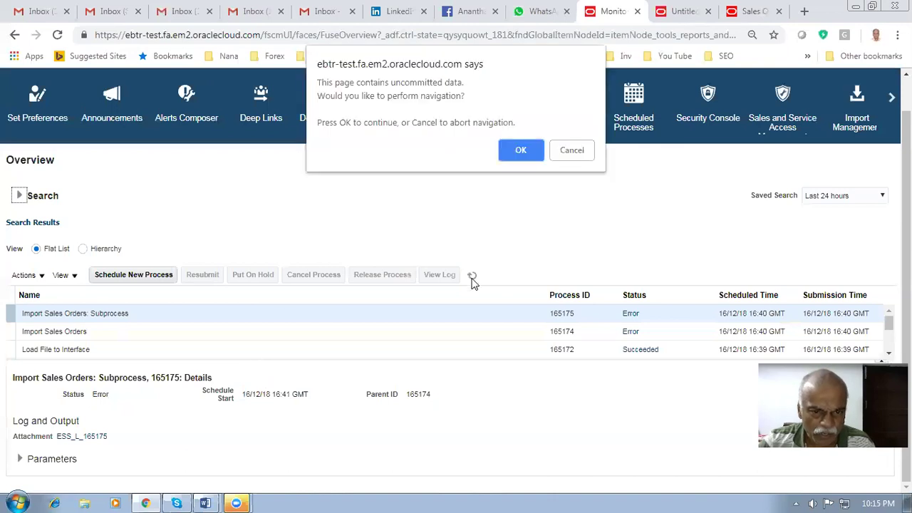
pyautogui.click(520, 150)
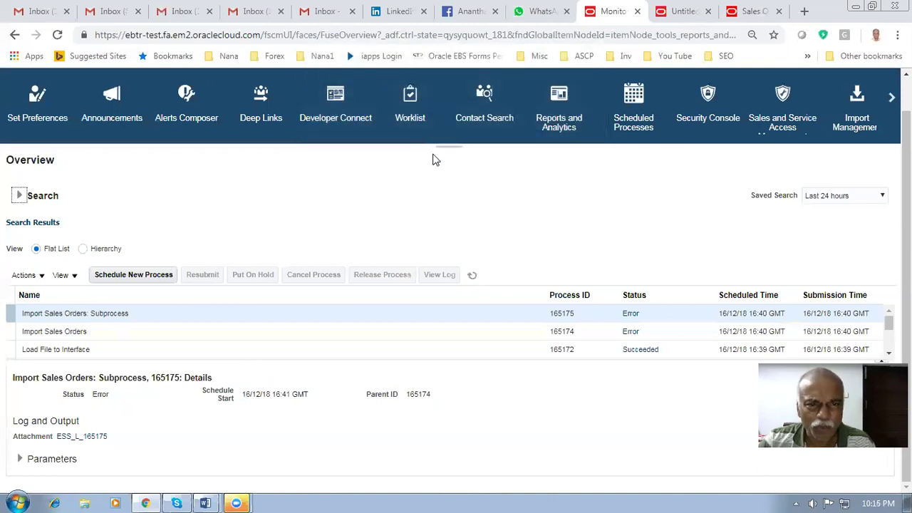
# - Refresh the scheduled process list and enlarge it to monitor the status of the load processes
pyautogui.click(474, 275)
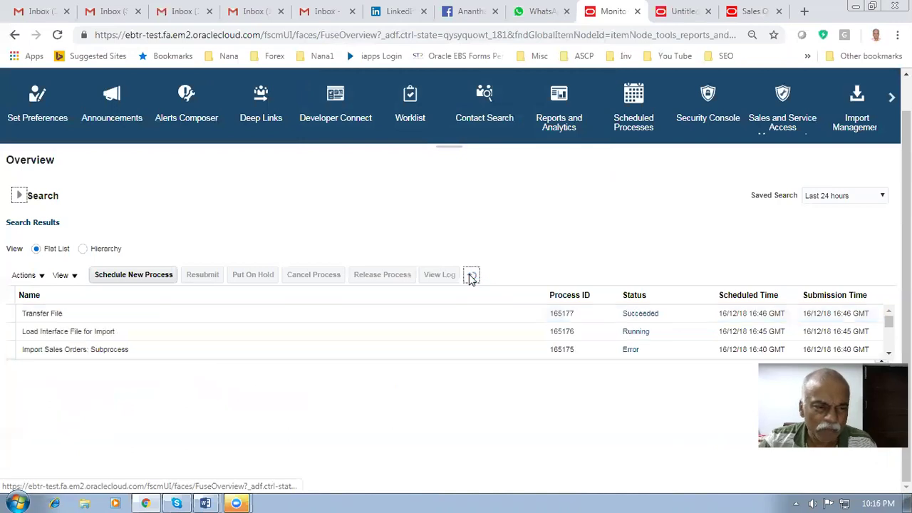
pyautogui.moveTo(385, 370); pyautogui.dragTo(377, 432)
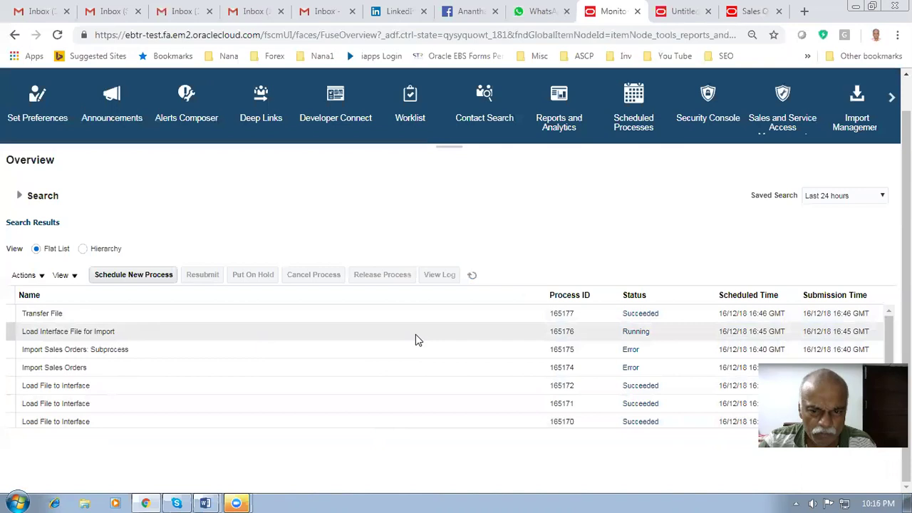
pyautogui.click(475, 276)
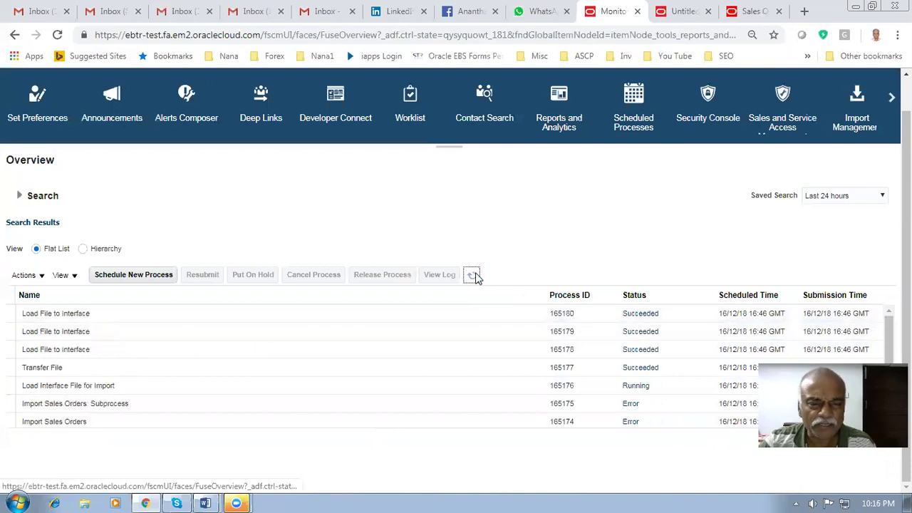
# - Refresh the process list to check the load, and start a new Import Sales Orders job found by searching for import%sales%
pyautogui.click(473, 276)
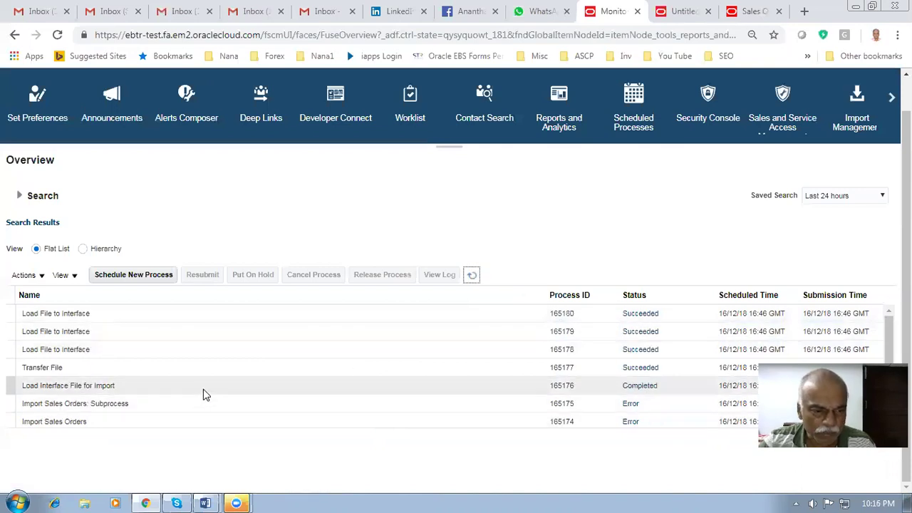
pyautogui.click(473, 277)
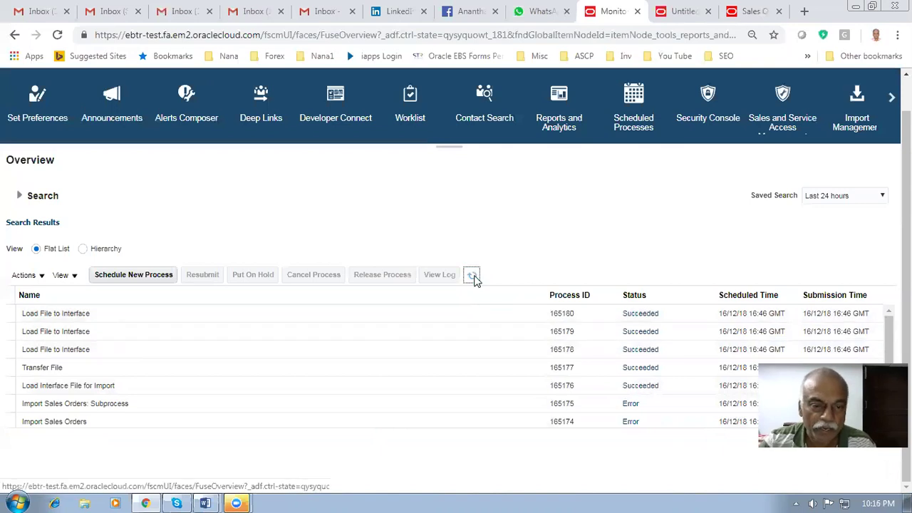
pyautogui.click(121, 276)
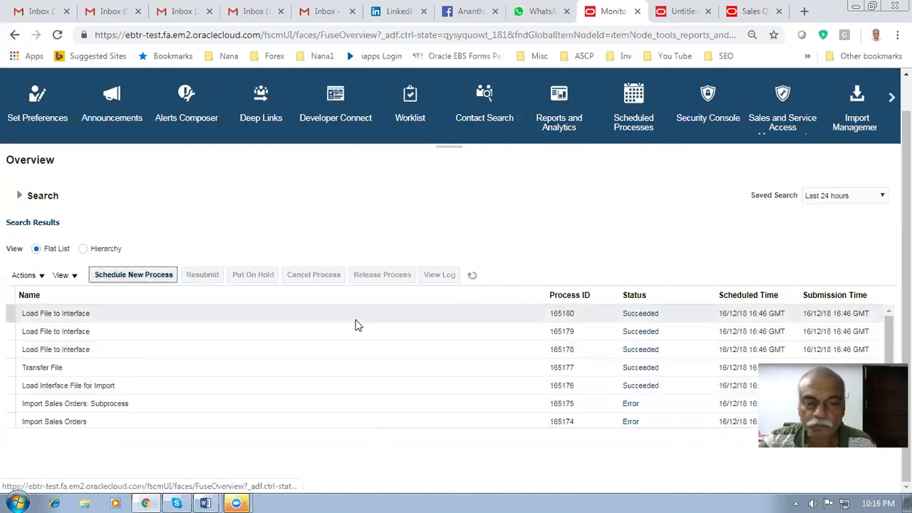
pyautogui.tripleClick(356, 263)
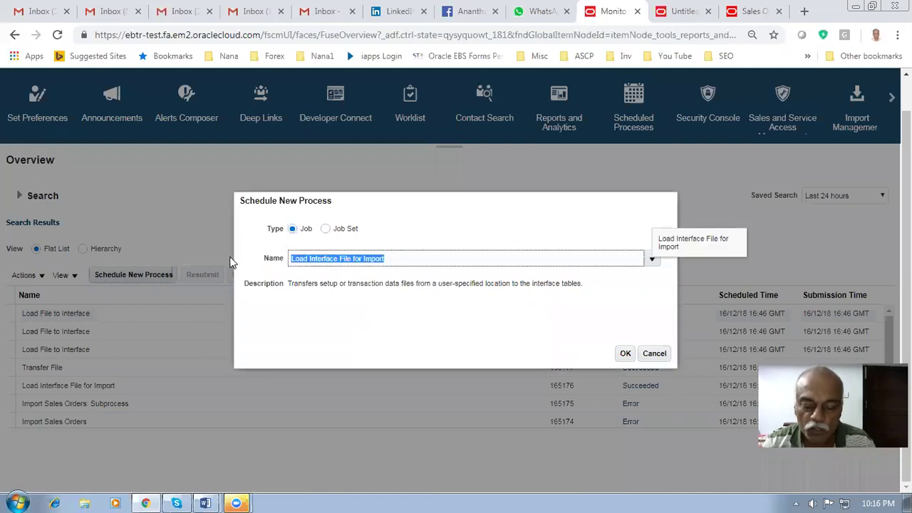
pyautogui.press('BackSpace')
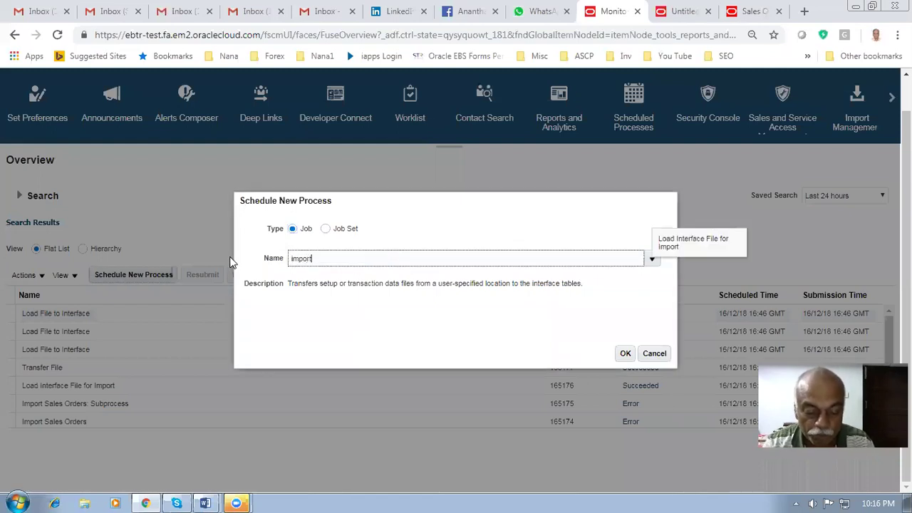
pyautogui.write('import%sales%')
pyautogui.press('Tab')
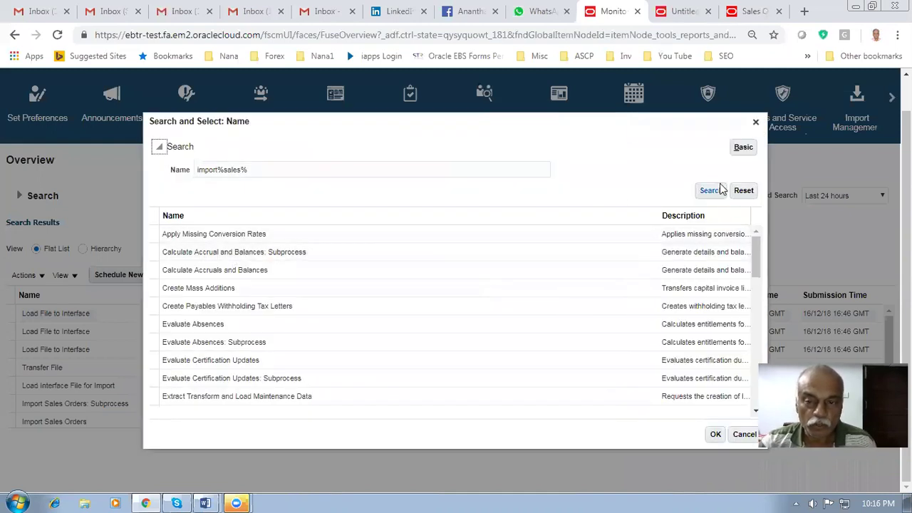
pyautogui.click(716, 191)
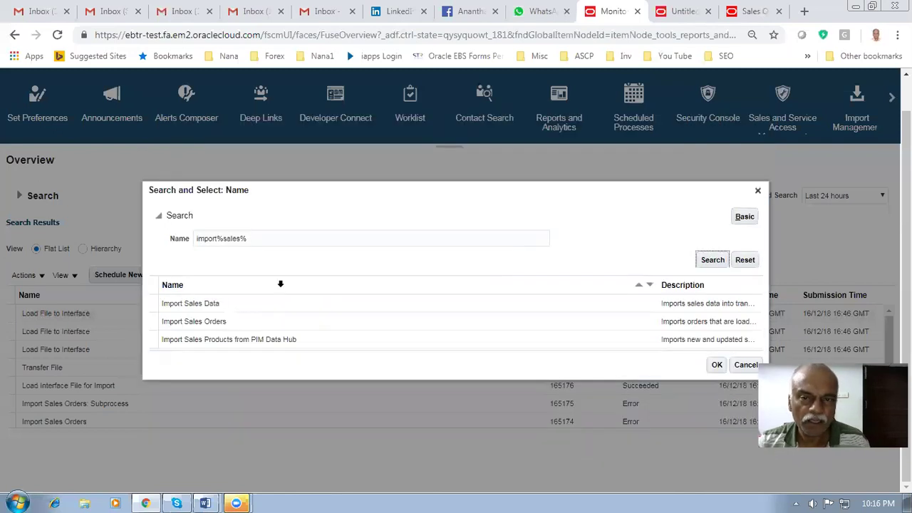
pyautogui.click(263, 325)
pyautogui.click(716, 365)
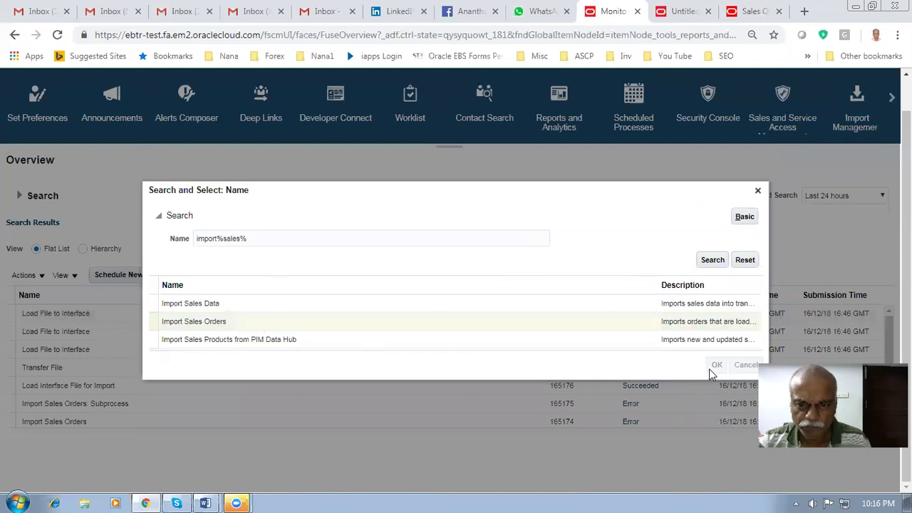
pyautogui.click(625, 353)
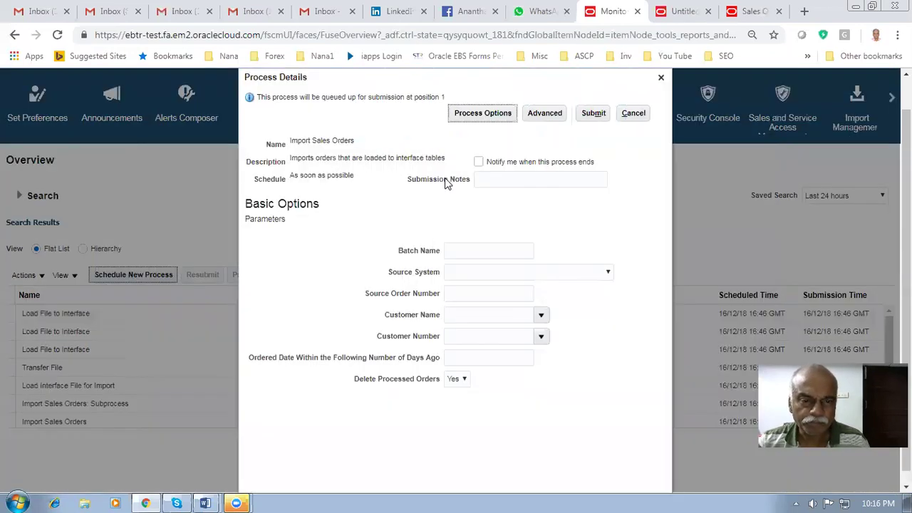
# - Set the source system to Electronic Documents, enter the source order number, and submit the Import Sales Orders process, acknowledging the confirmation
pyautogui.click(566, 277)
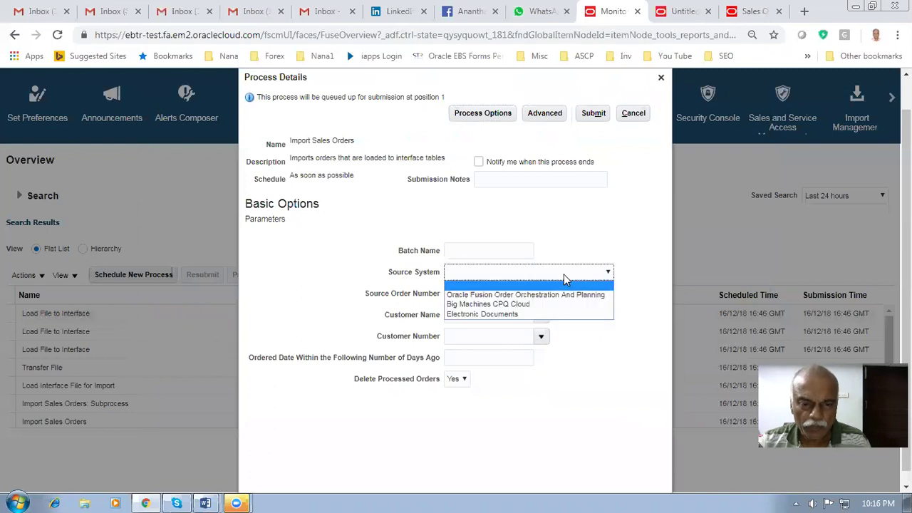
pyautogui.click(534, 313)
pyautogui.click(489, 295)
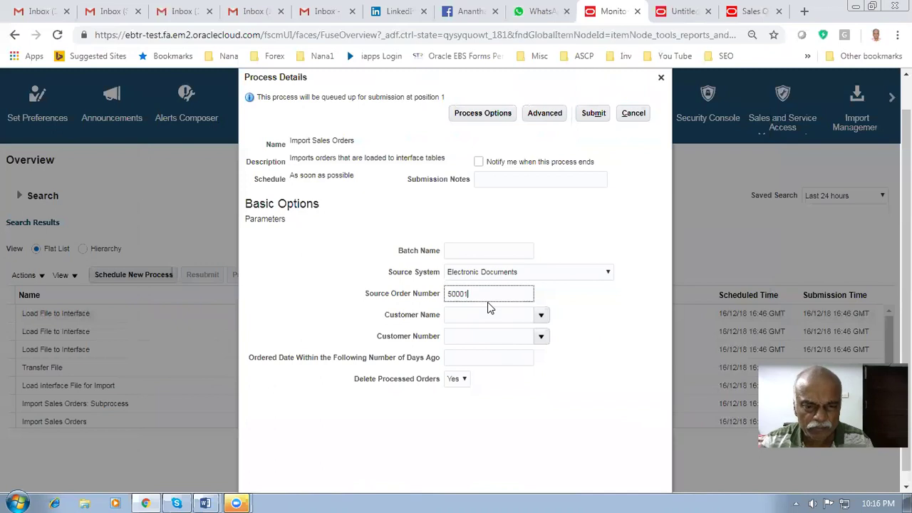
pyautogui.click(598, 228)
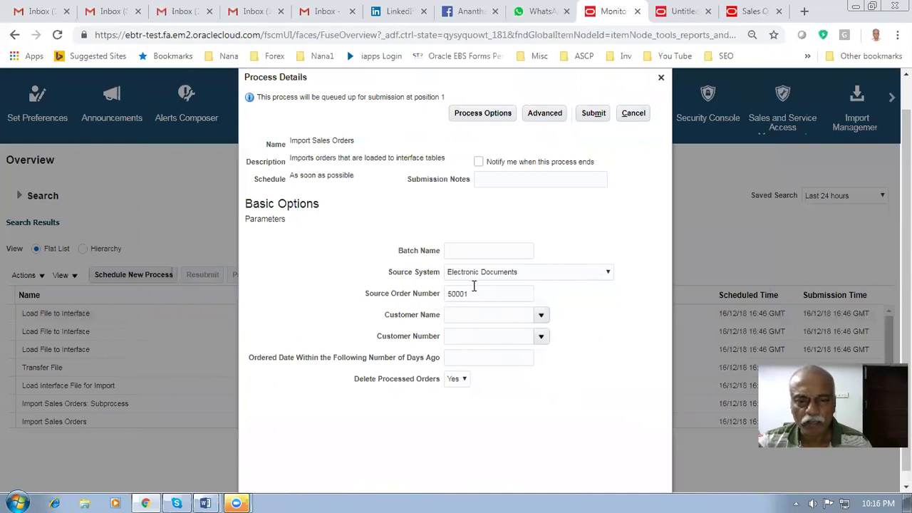
pyautogui.click(591, 118)
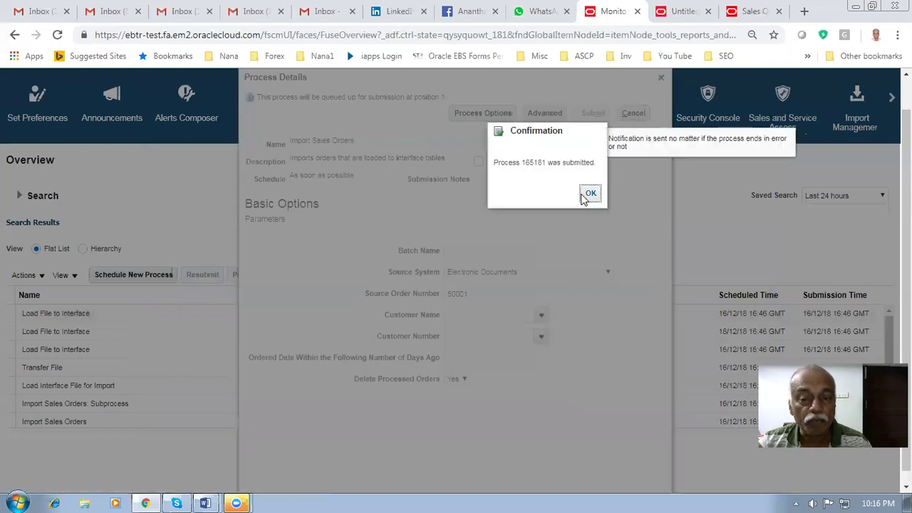
pyautogui.click(583, 197)
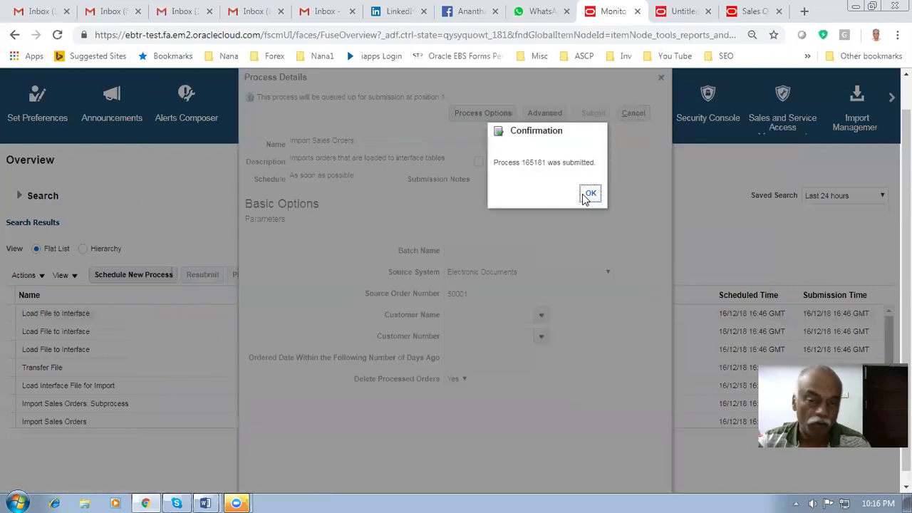
# - Refresh the scheduled process list repeatedly to monitor the status of Import Sales Orders and its subprocess
pyautogui.click(472, 278)
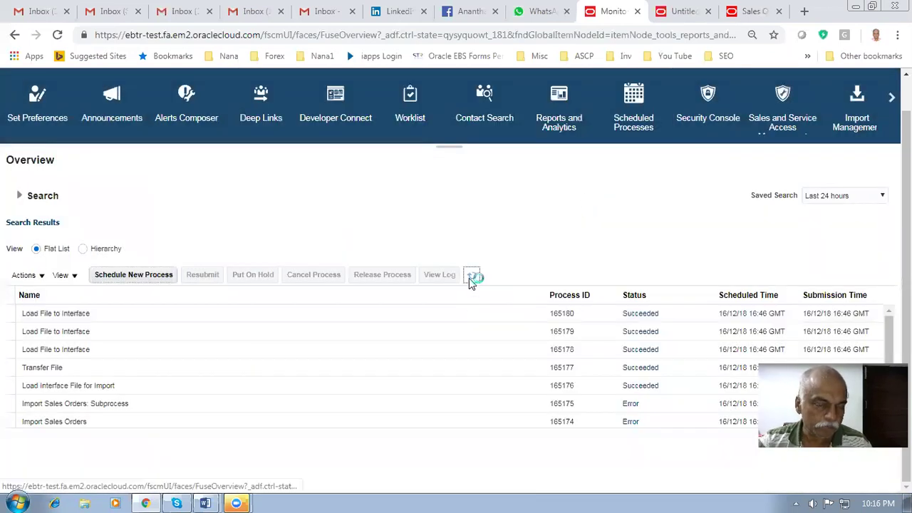
pyautogui.click(471, 277)
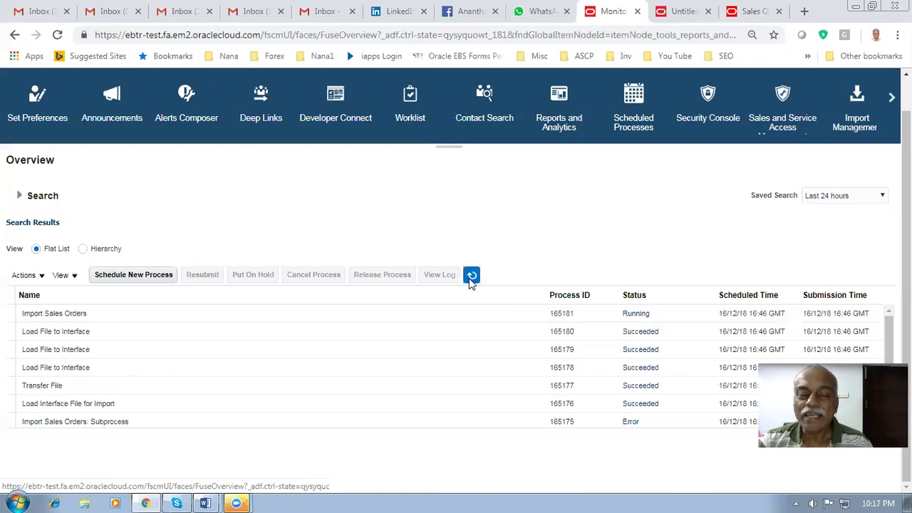
pyautogui.click(471, 277)
pyautogui.click(472, 277)
pyautogui.click(472, 277)
pyautogui.click(472, 277)
pyautogui.click(472, 277)
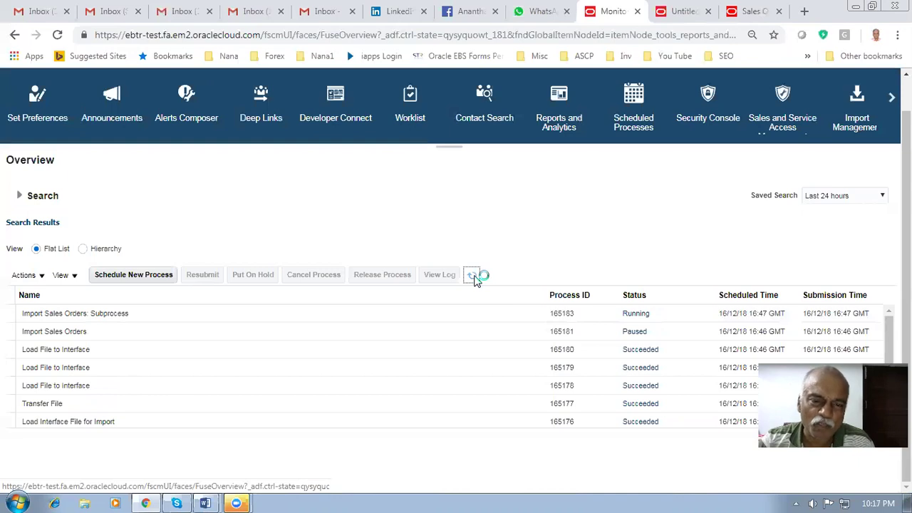
pyautogui.click(471, 277)
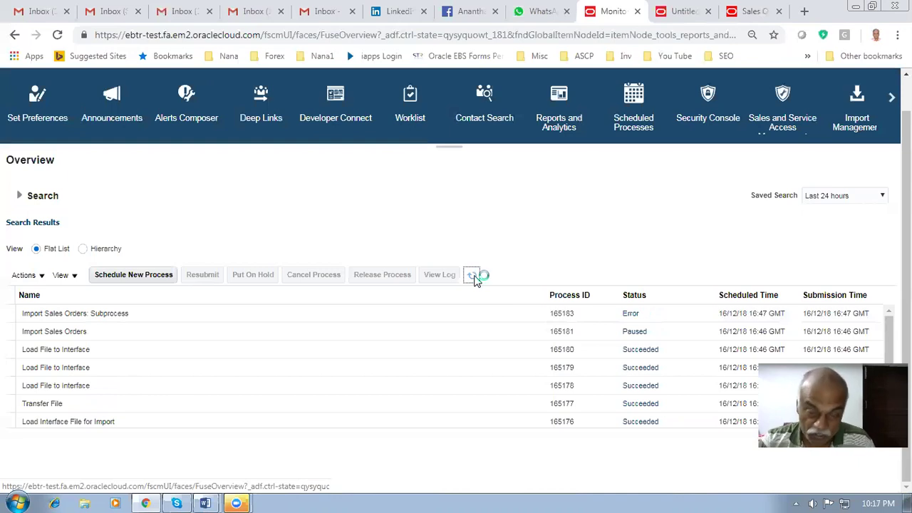
pyautogui.click(471, 277)
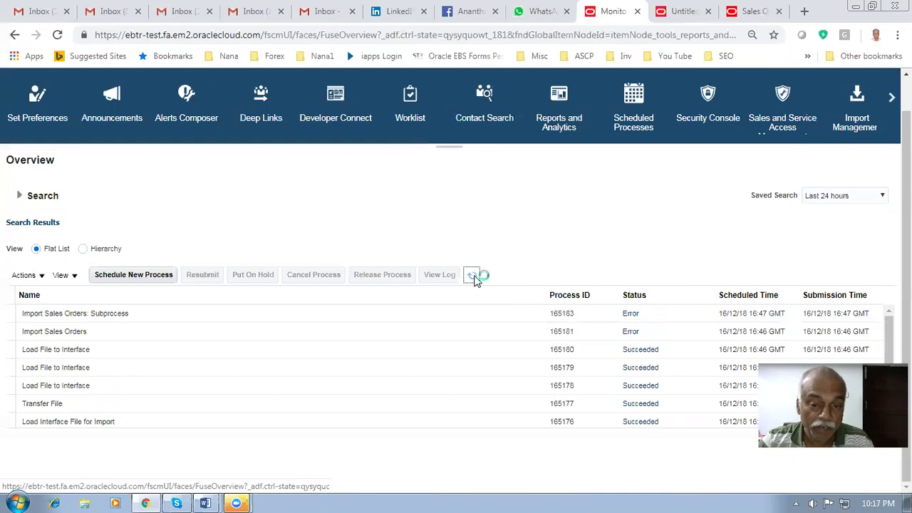
# - Save the log attachment of the latest Import Sales Orders: Subprocess to the local C: drive and open it in Notepad
pyautogui.click(483, 315)
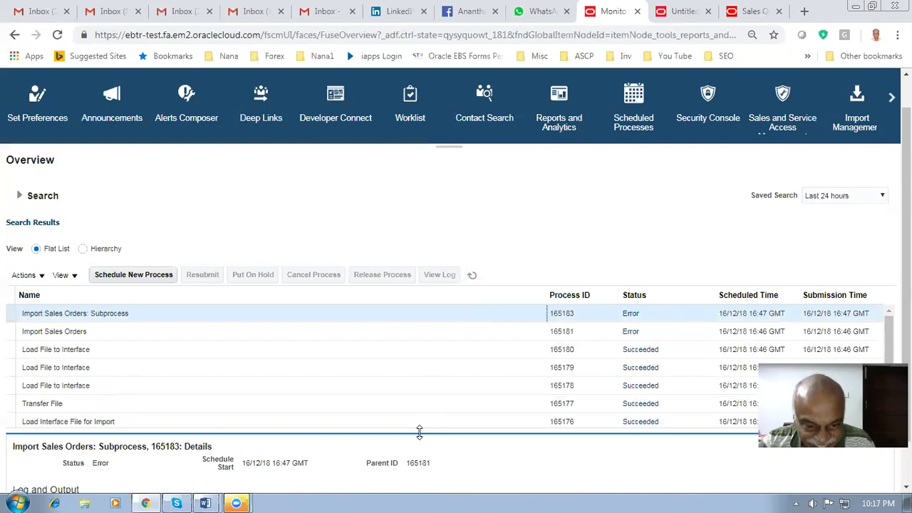
pyautogui.moveTo(418, 428); pyautogui.dragTo(428, 378)
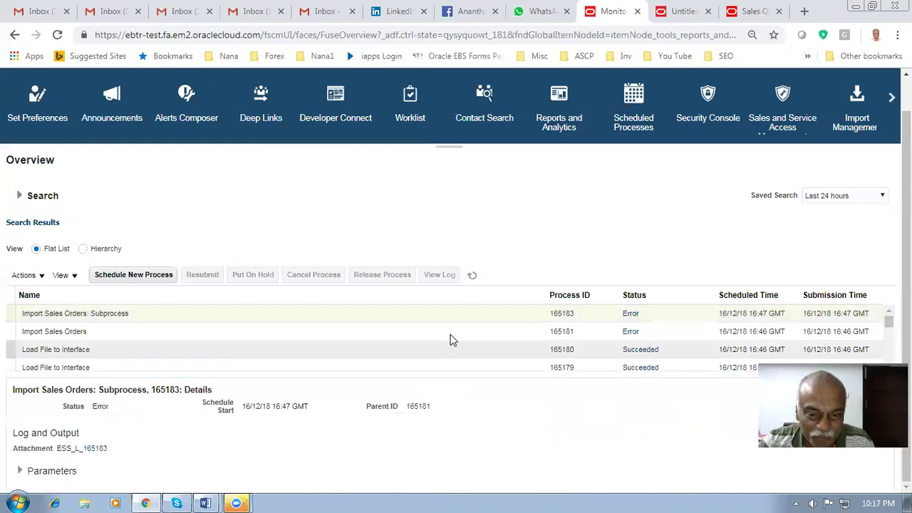
pyautogui.click(80, 454)
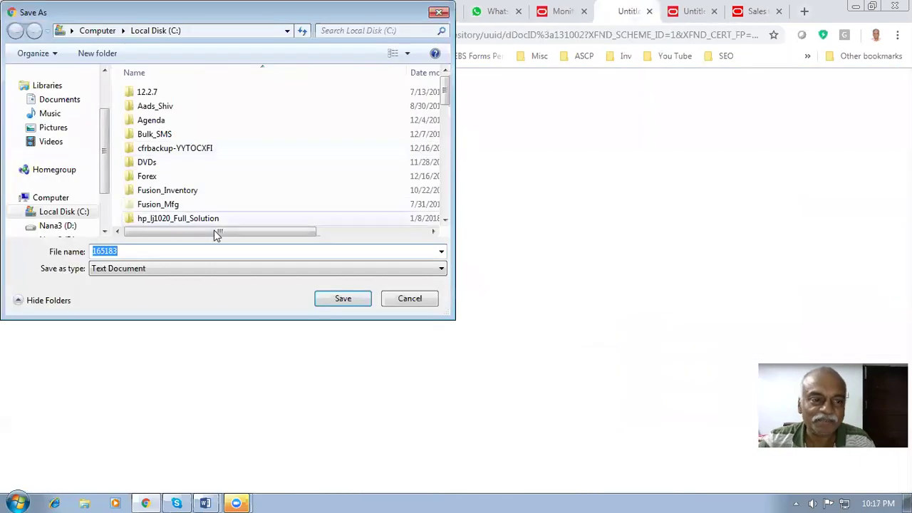
pyautogui.click(325, 299)
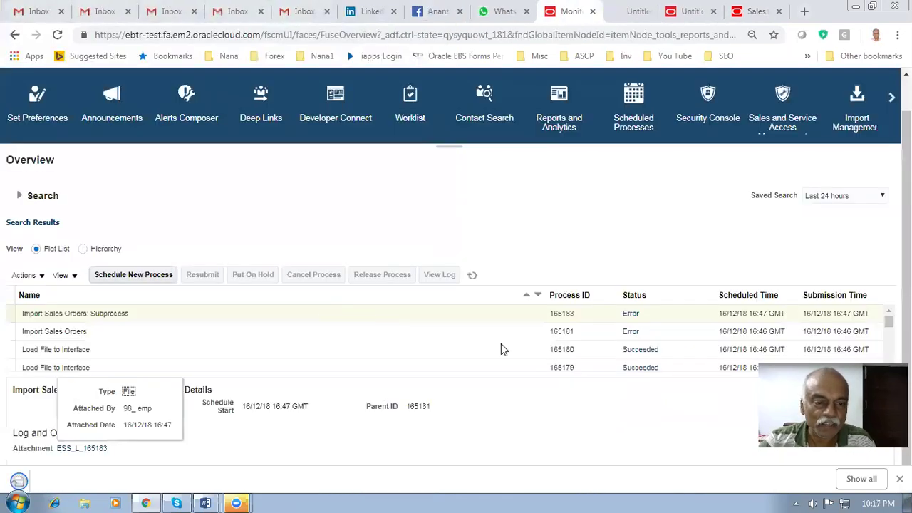
pyautogui.click(859, 478)
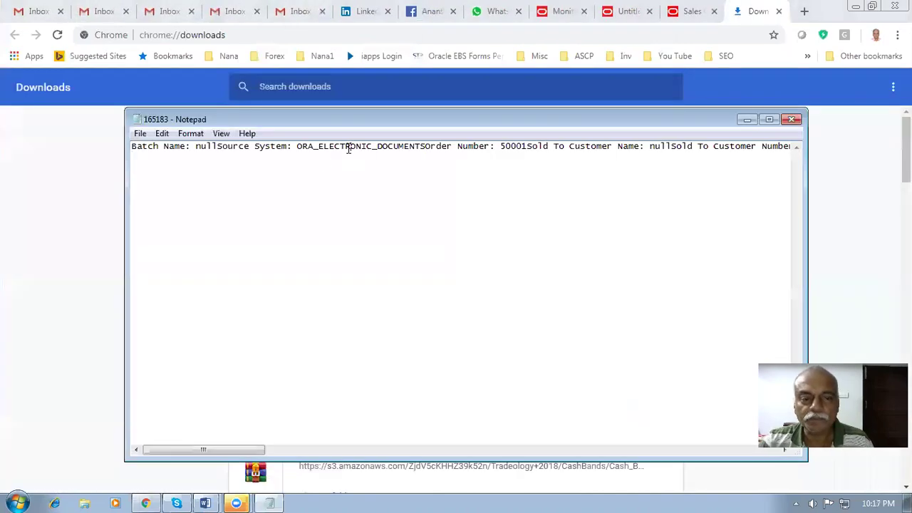
# - Copy the entire log text from Notepad, close it, and paste the text into a new blank Word document
pyautogui.hotkey('ctrl', 'a')
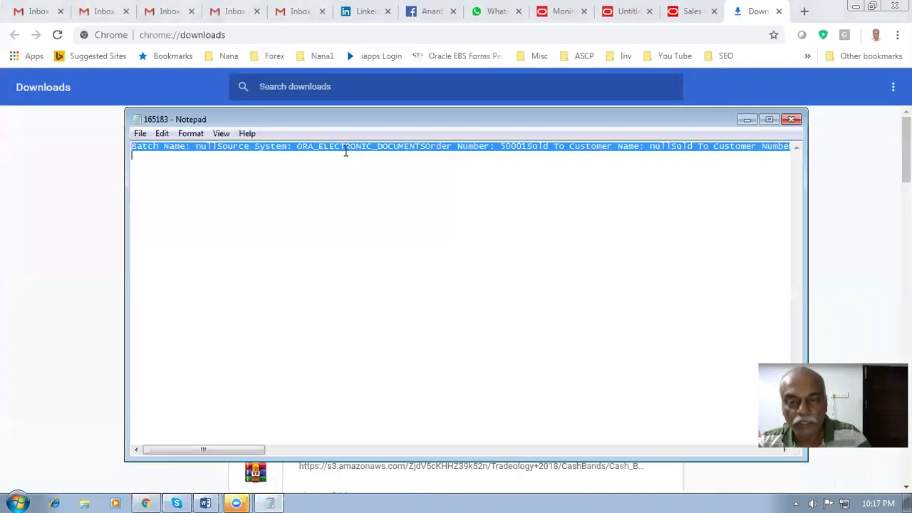
pyautogui.click(795, 119)
pyautogui.press('super+d')
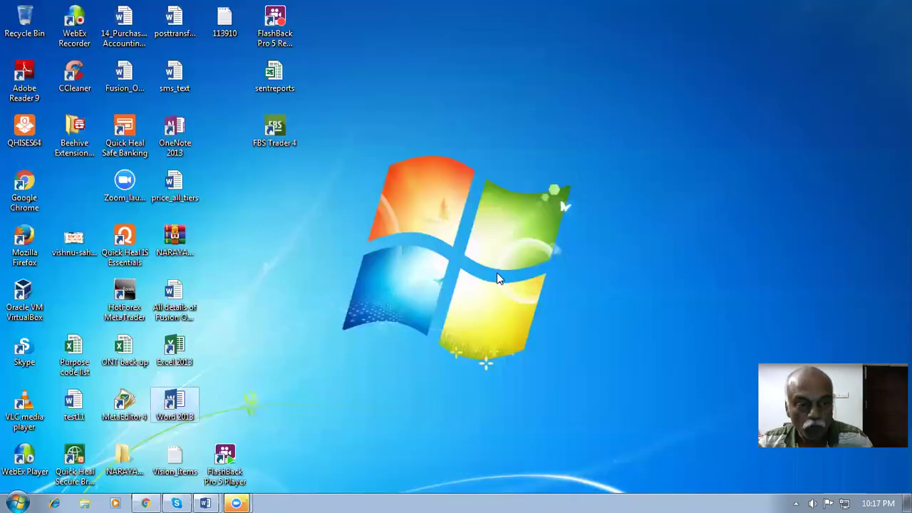
pyautogui.doubleClick(172, 412)
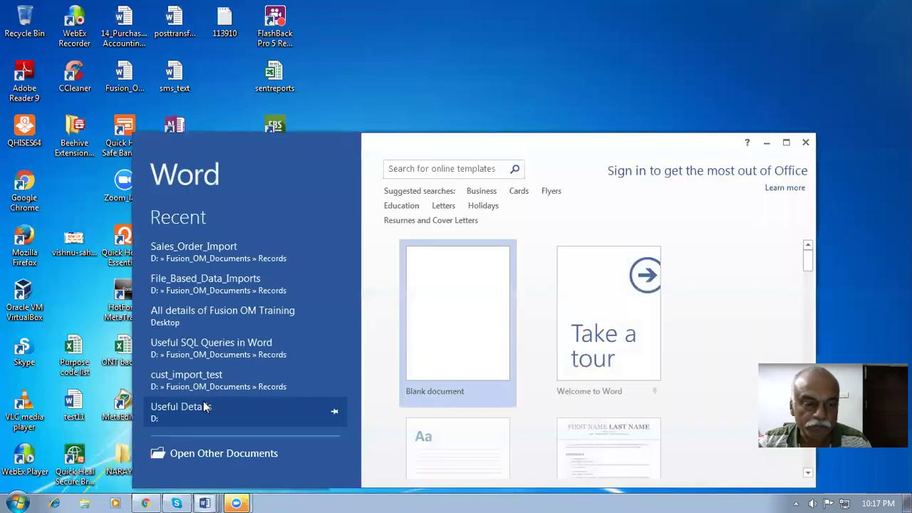
pyautogui.click(494, 299)
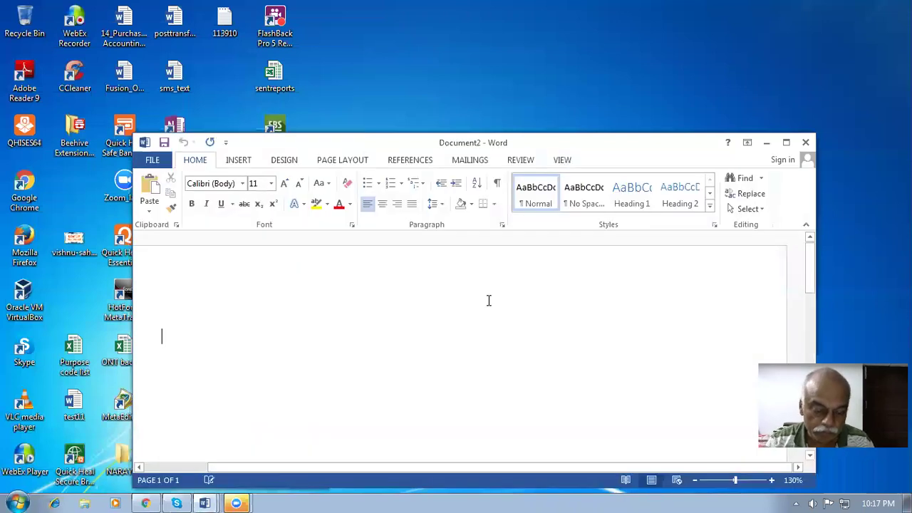
pyautogui.hotkey('ctrl', 'v')
# - Examine the import error in the pasted log and select the phrase naming the Item Cross Reference Key and Source System
pyautogui.scroll(5, 475, 325)
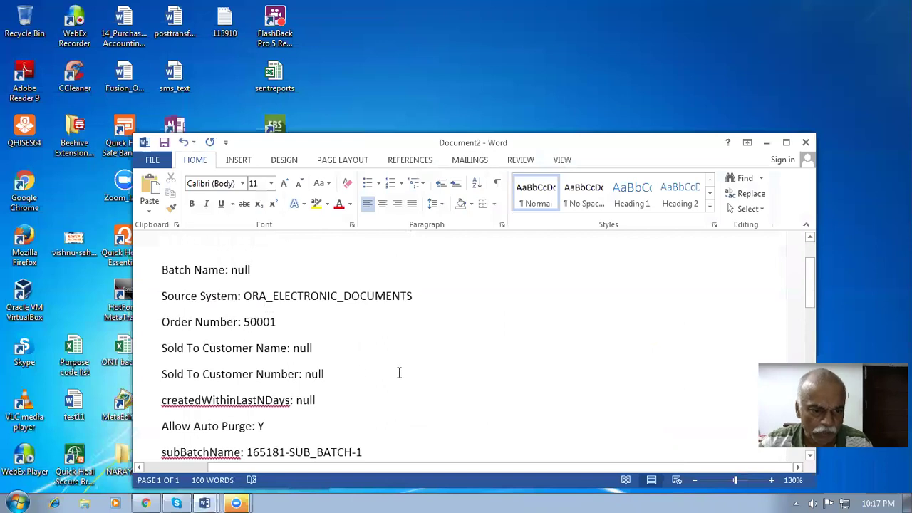
pyautogui.scroll(-4, 403, 376)
pyautogui.keyDown('ctrl'); pyautogui.scroll(1, 408, 383); pyautogui.keyUp('ctrl')
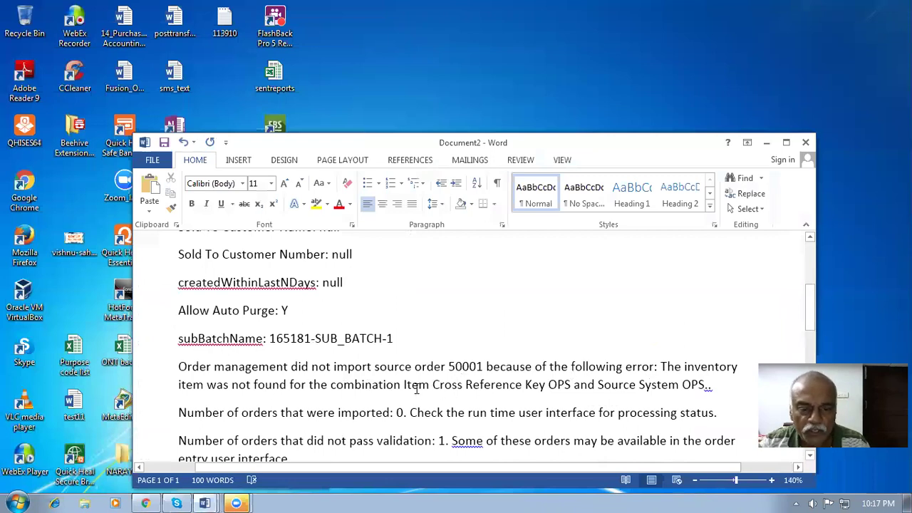
pyautogui.moveTo(411, 385); pyautogui.dragTo(695, 379)
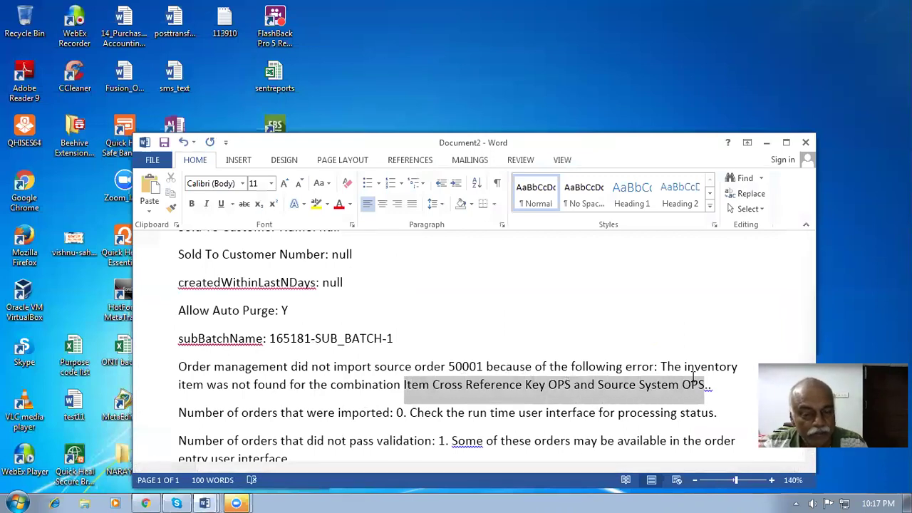
# - Open the R13_Sales_Order_Import_Template workbook from the Fusion_OM_Documents > Records folder on drive D: in Excel
pyautogui.click(82, 502)
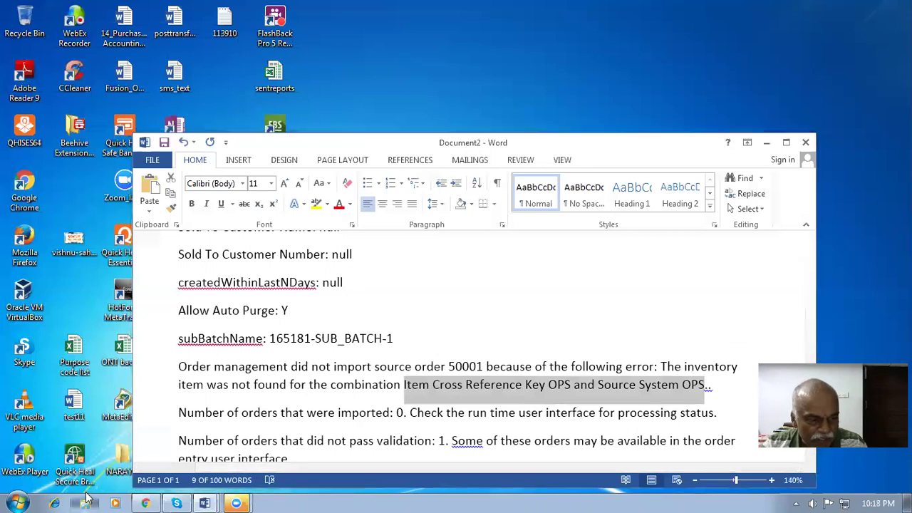
pyautogui.click(289, 326)
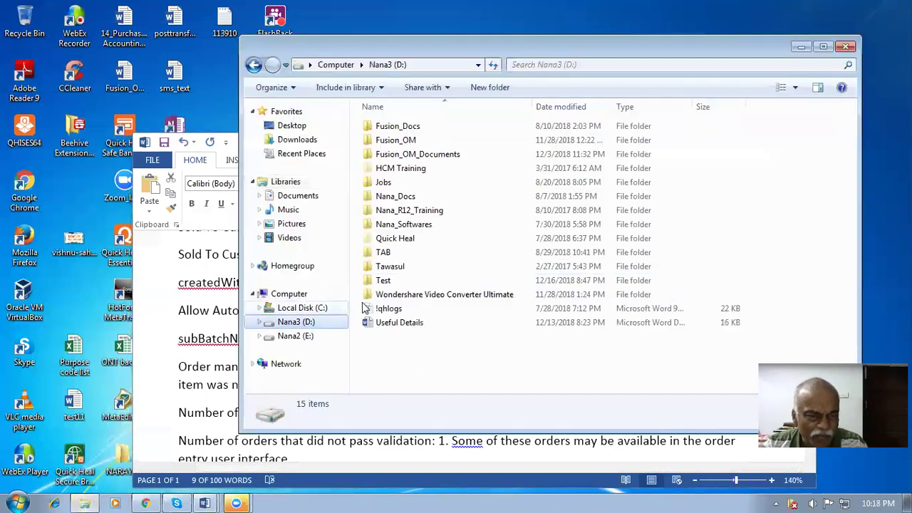
pyautogui.doubleClick(439, 151)
pyautogui.doubleClick(438, 154)
pyautogui.click(427, 224)
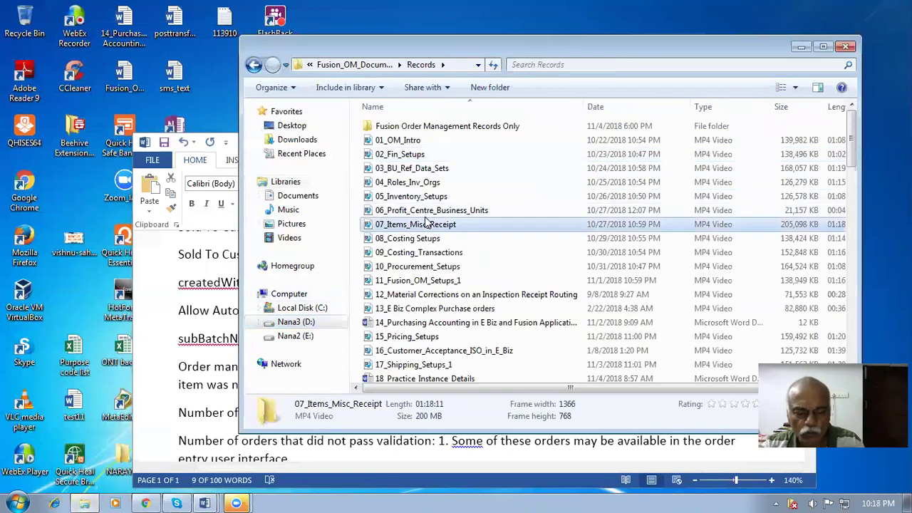
pyautogui.scroll(-20, 426, 224)
pyautogui.click(408, 305)
pyautogui.doubleClick(409, 306)
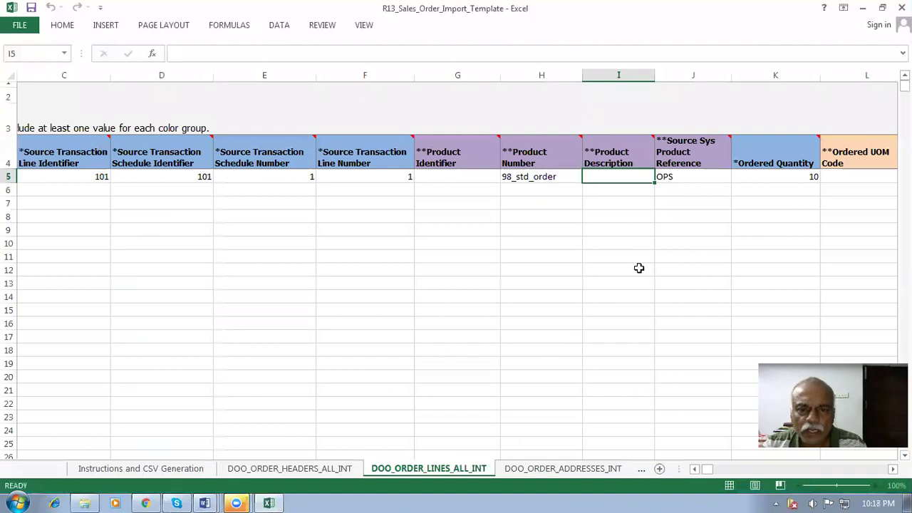
# - Examine the product columns, Product Identifier through Source Sys Product Reference, of the first order line in DOO_ORDER_LINES_ALL_INT
pyautogui.click(688, 178)
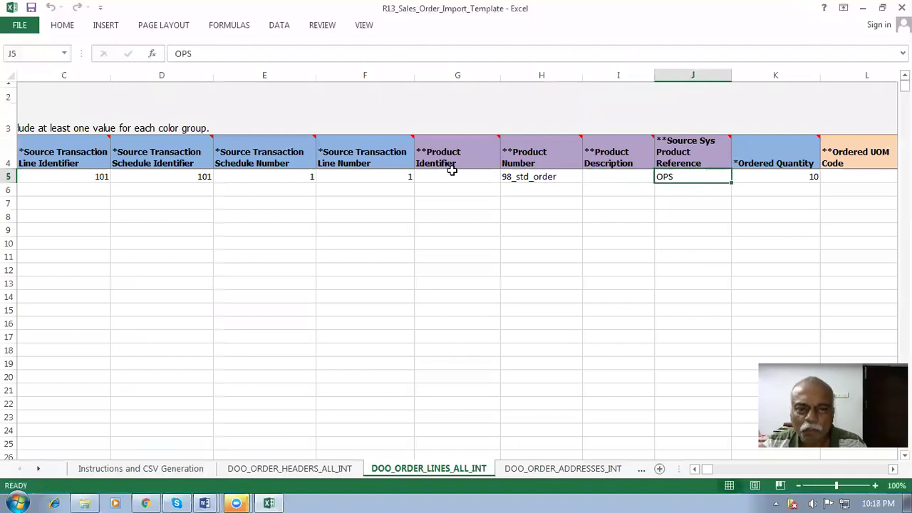
pyautogui.moveTo(435, 179); pyautogui.dragTo(703, 177)
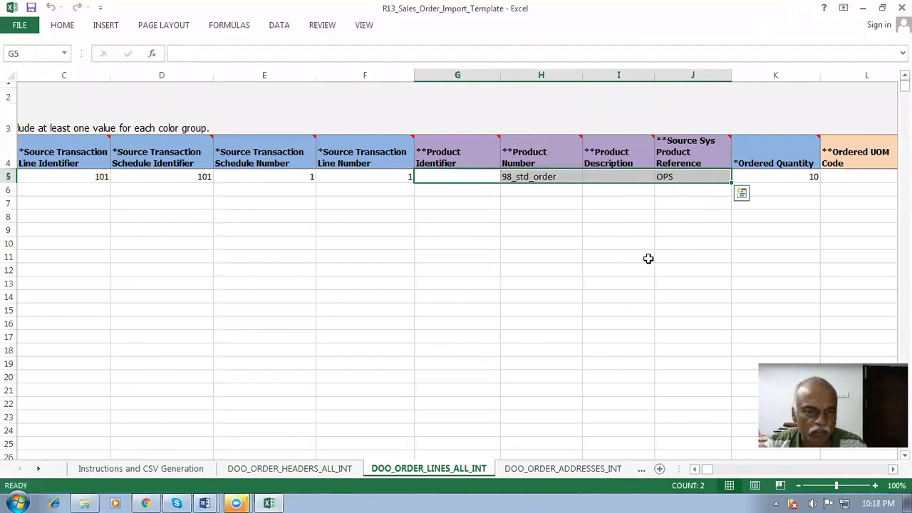
pyautogui.click(488, 257)
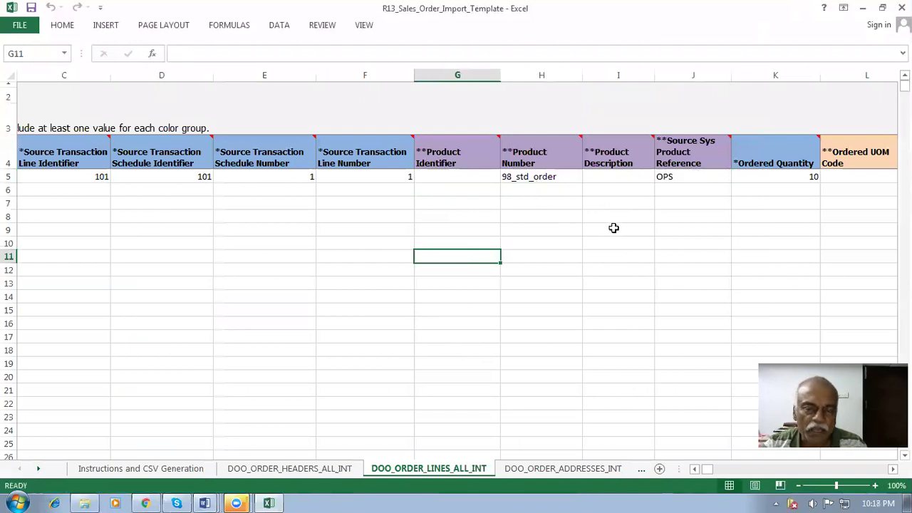
pyautogui.click(683, 182)
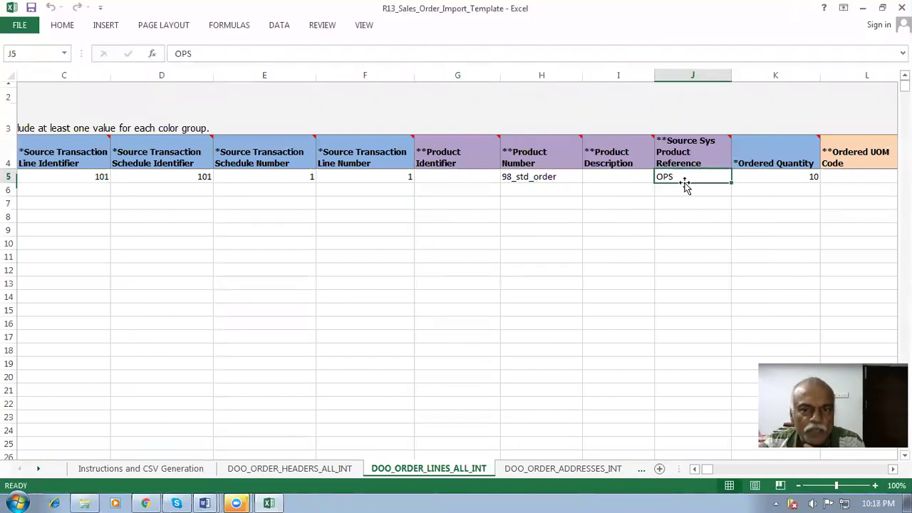
# - Switch to the Word document with the pasted log and reread the inventory item cross-reference error
pyautogui.hotkey('alt', 'Tab')
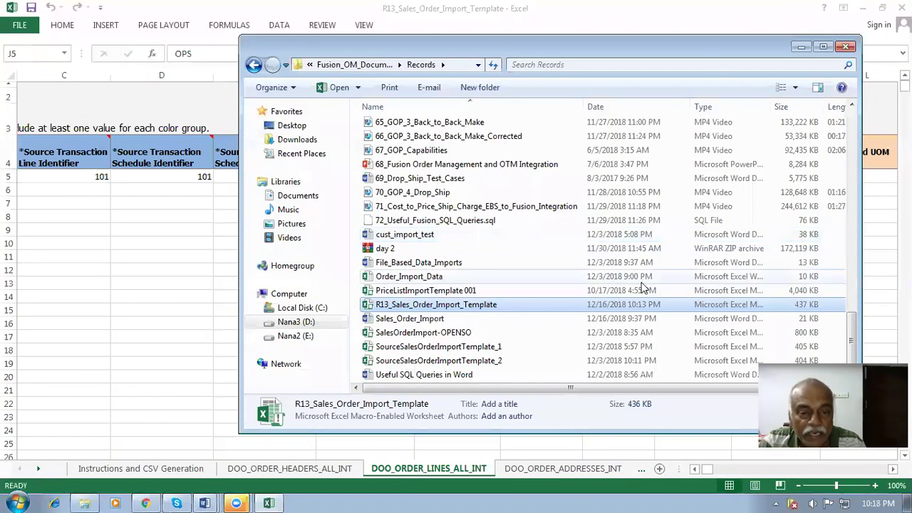
pyautogui.hotkey('alt', 'Tab')
pyautogui.hotkey('alt', 'Tab')
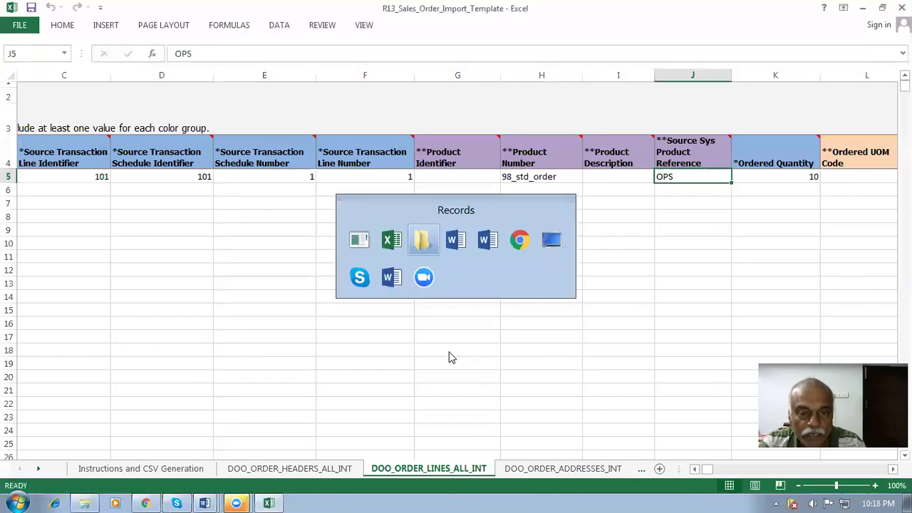
pyautogui.hotkey('alt', 'Tab')
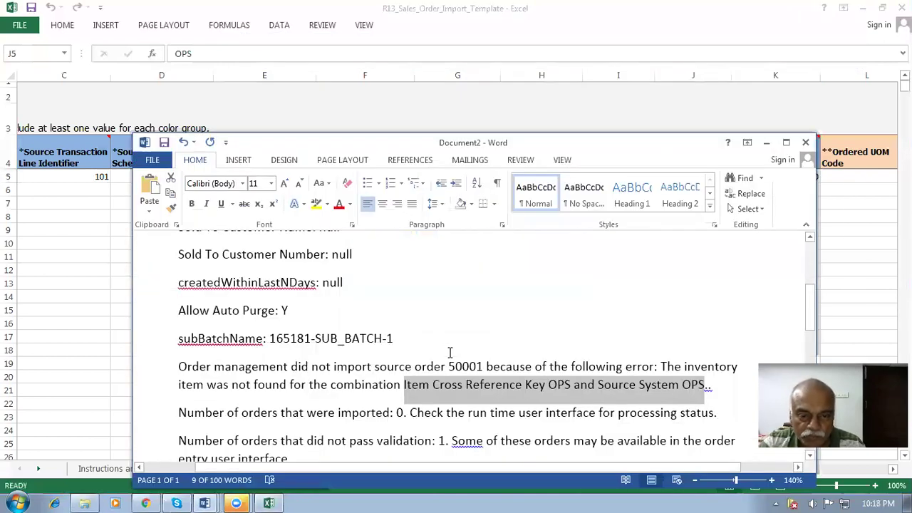
pyautogui.click(419, 387)
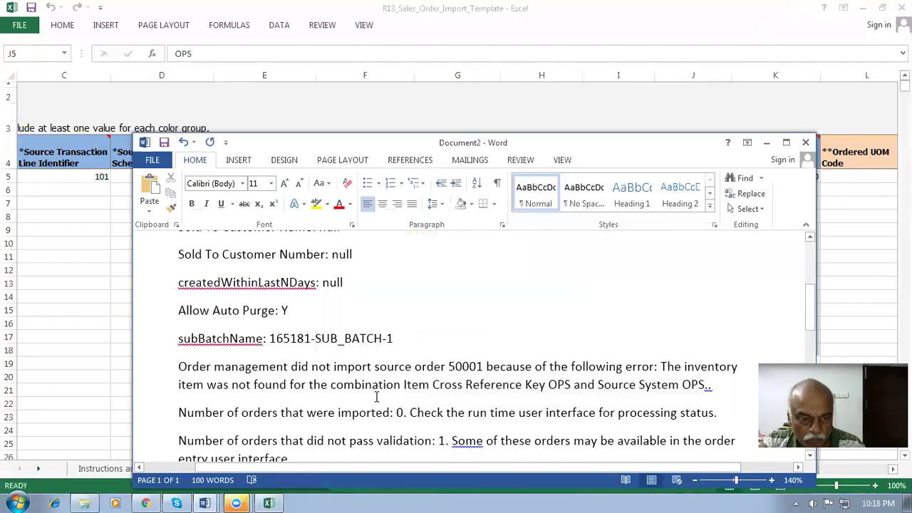
pyautogui.scroll(-1, 624, 378)
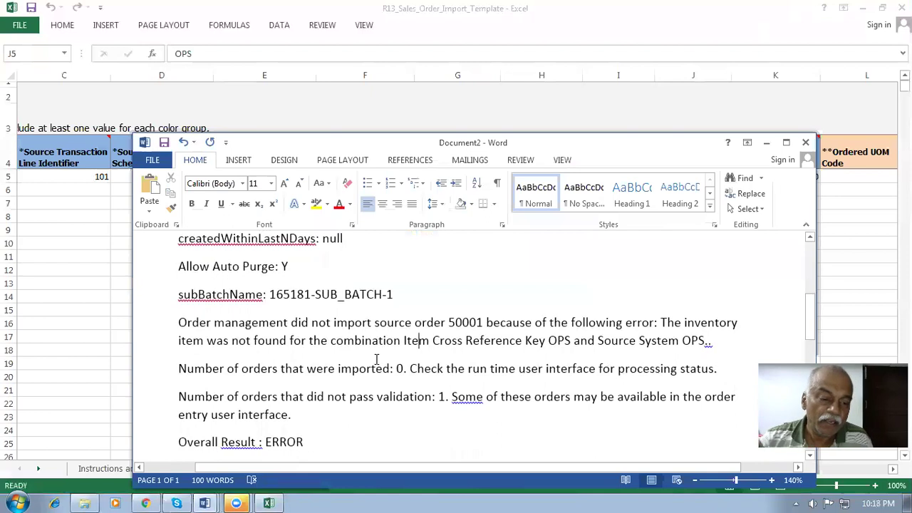
# - Switch to the Sales_Order_Import Word document and examine its SQL queries for party, account site, and item identifiers
pyautogui.click(211, 499)
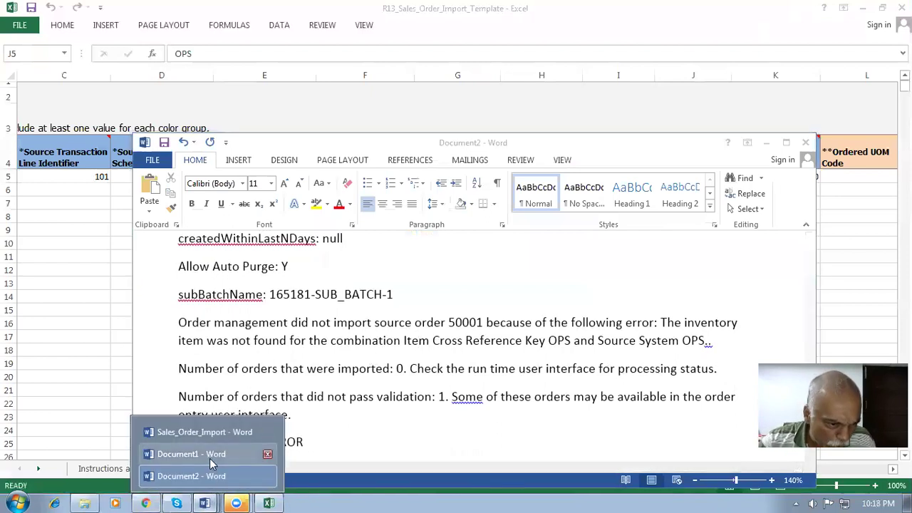
pyautogui.click(206, 432)
pyautogui.click(333, 389)
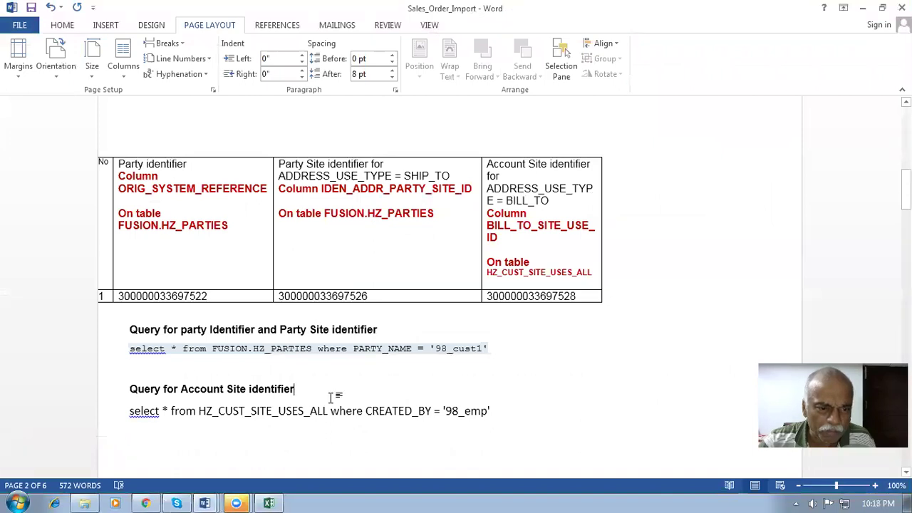
pyautogui.scroll(-4, 332, 392)
pyautogui.scroll(-8, 330, 394)
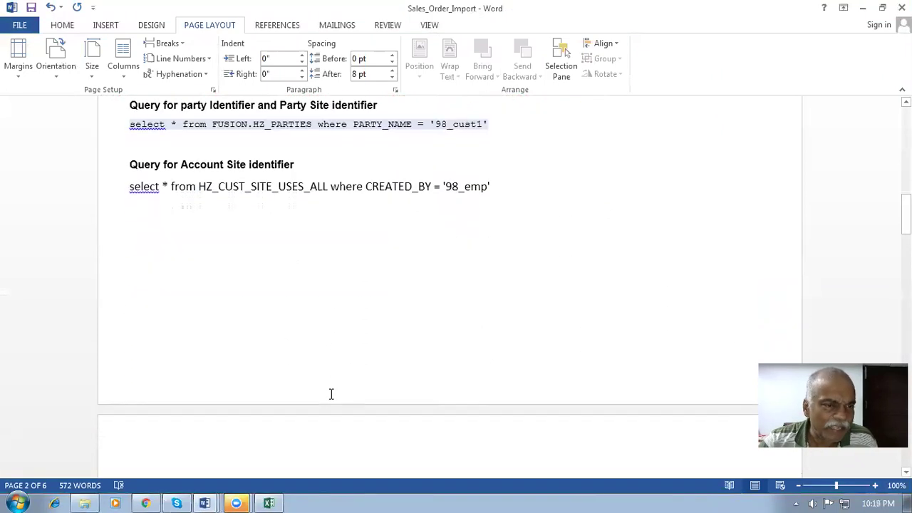
pyautogui.click(165, 307)
pyautogui.hotkey('ctrl', 'v')
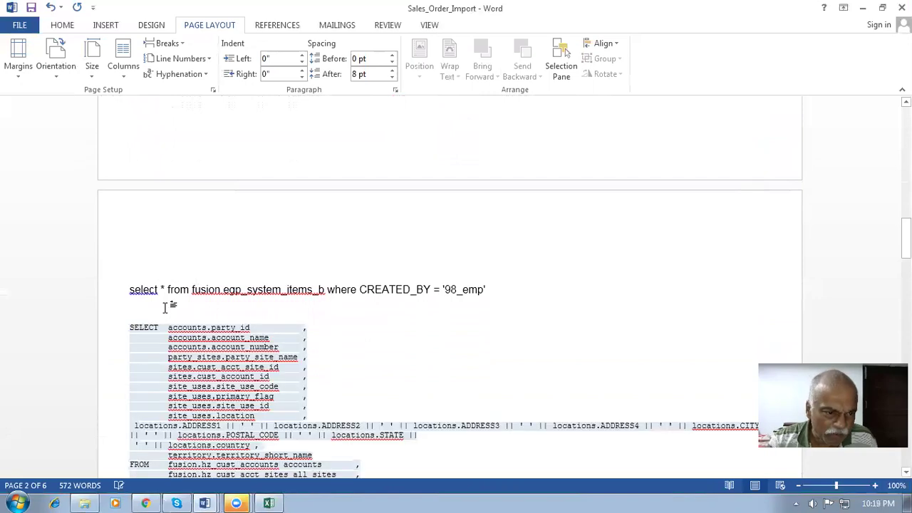
pyautogui.scroll(-8, 350, 294)
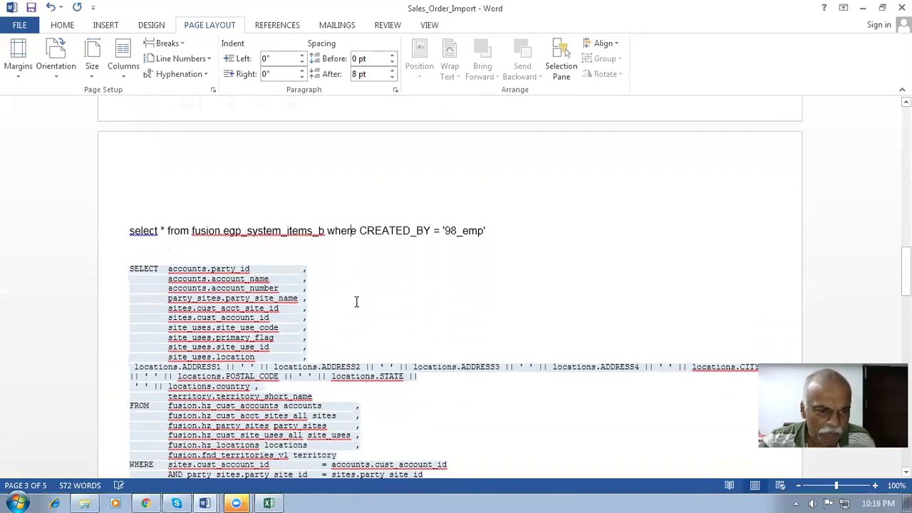
pyautogui.scroll(-9, 340, 297)
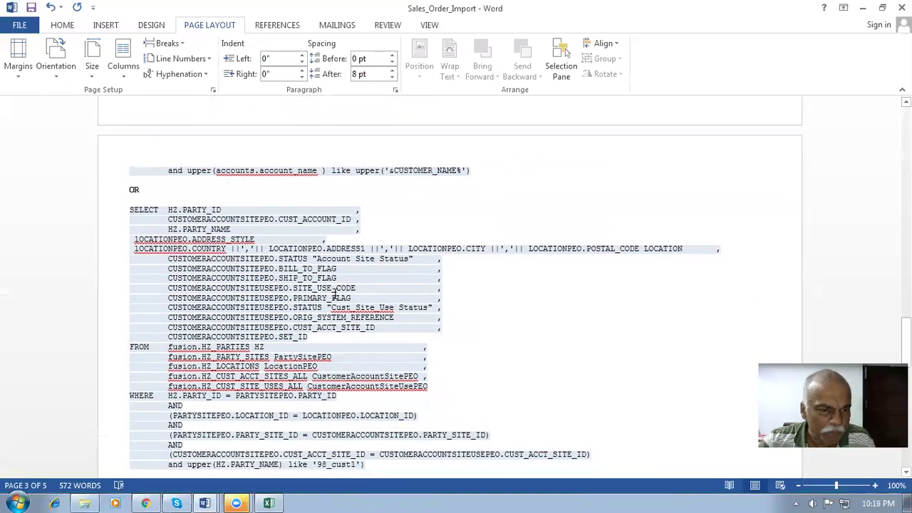
# - Examine the buying party and bill-to field mappings, the example SQL output table, and the example values in Sales_Order_Import
pyautogui.scroll(-5, 335, 293)
pyautogui.moveTo(193, 304); pyautogui.dragTo(244, 378)
pyautogui.click(377, 409)
pyautogui.scroll(-2, 365, 399)
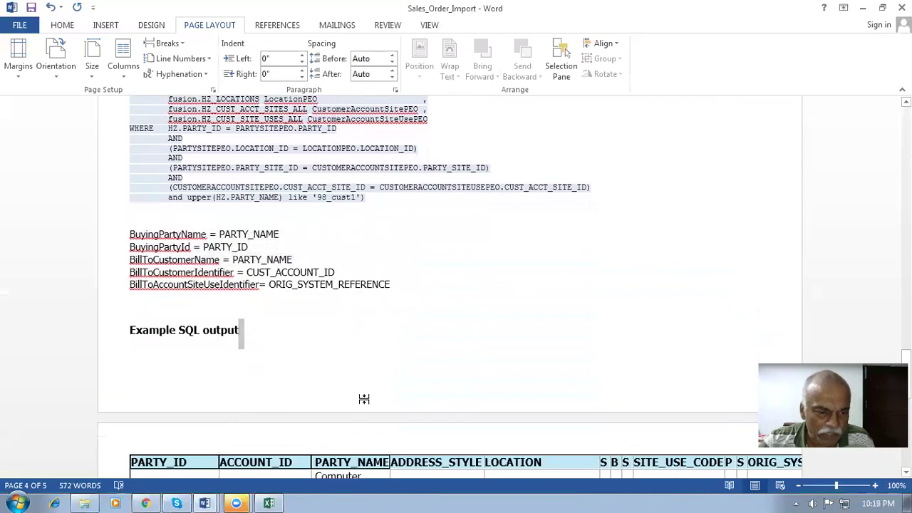
pyautogui.scroll(-10, 364, 399)
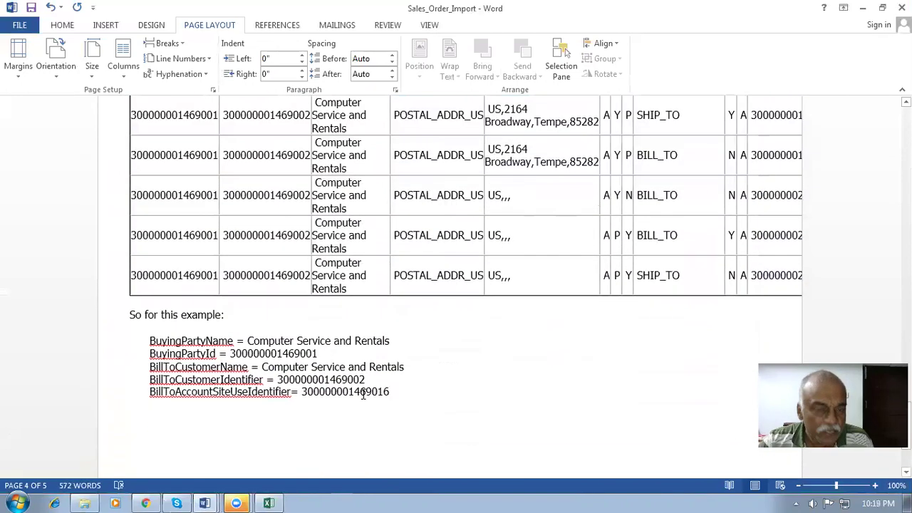
pyautogui.moveTo(165, 341); pyautogui.dragTo(393, 405)
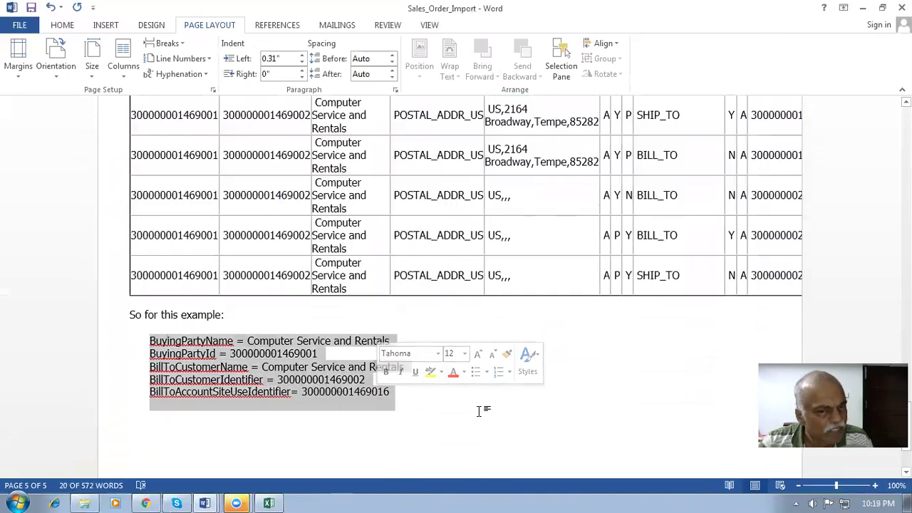
pyautogui.click(479, 411)
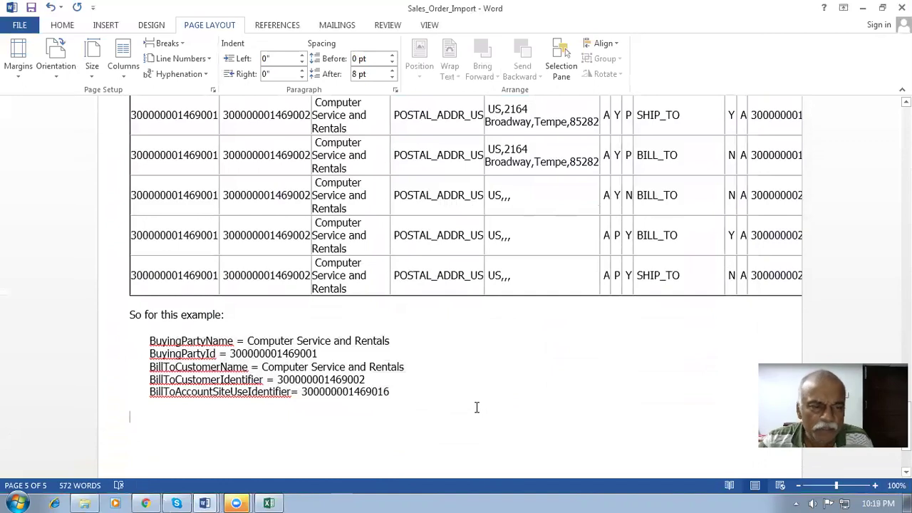
pyautogui.scroll(3, 476, 407)
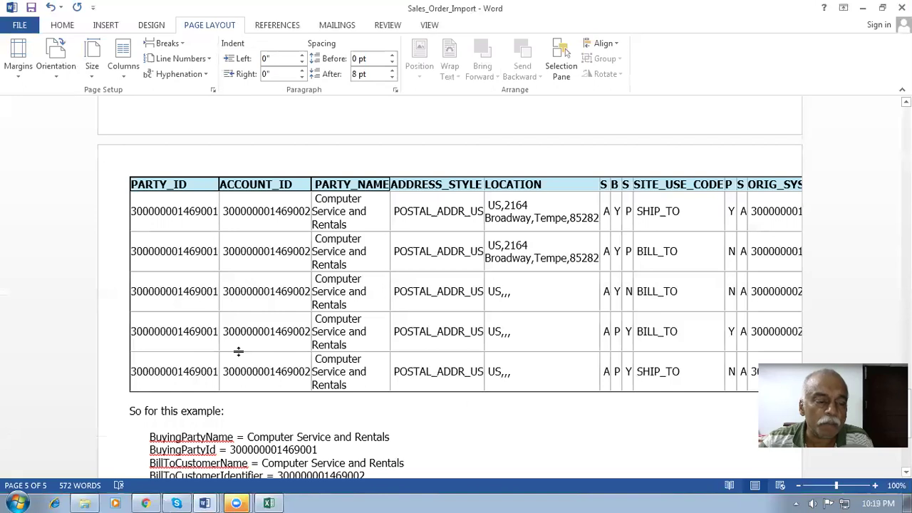
pyautogui.moveTo(157, 217); pyautogui.dragTo(247, 368)
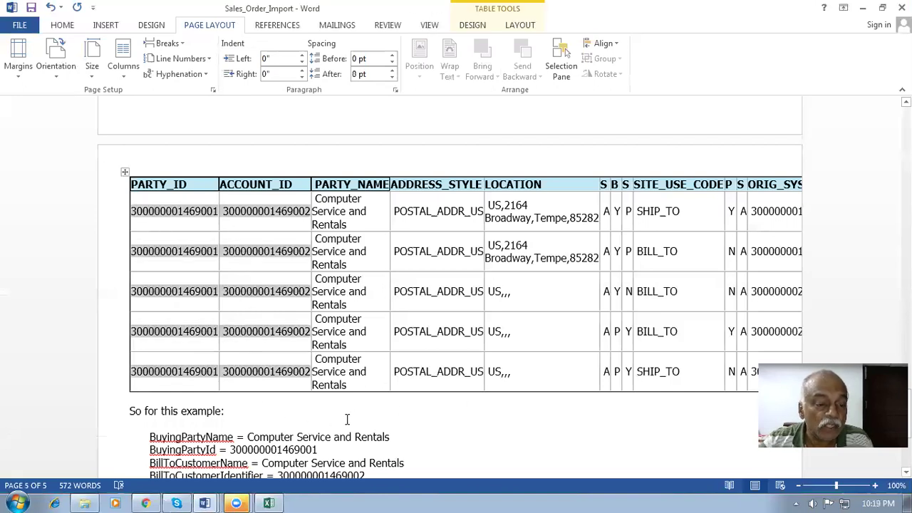
pyautogui.click(488, 407)
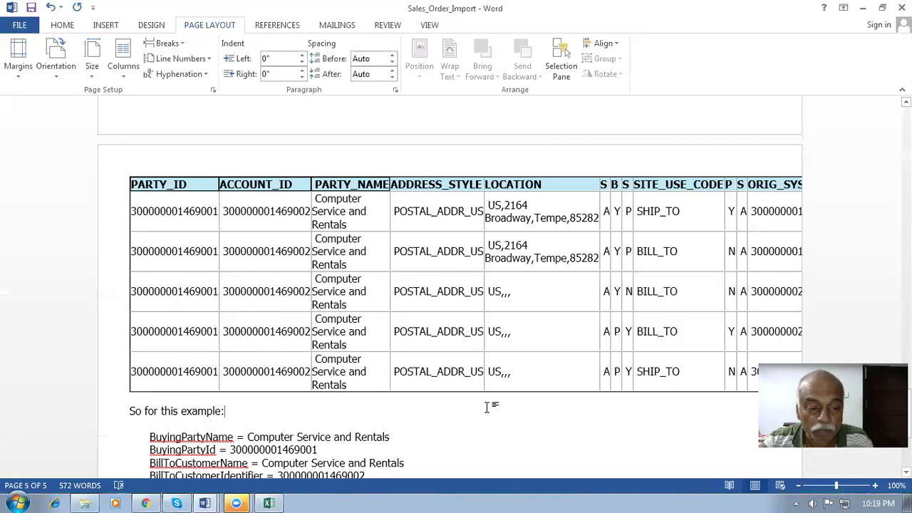
pyautogui.scroll(-5, 488, 407)
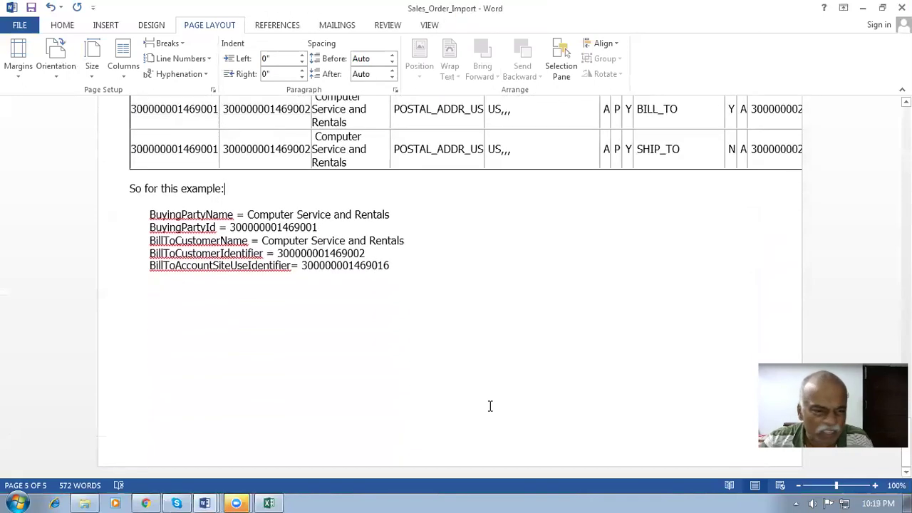
pyautogui.scroll(2, 355, 373)
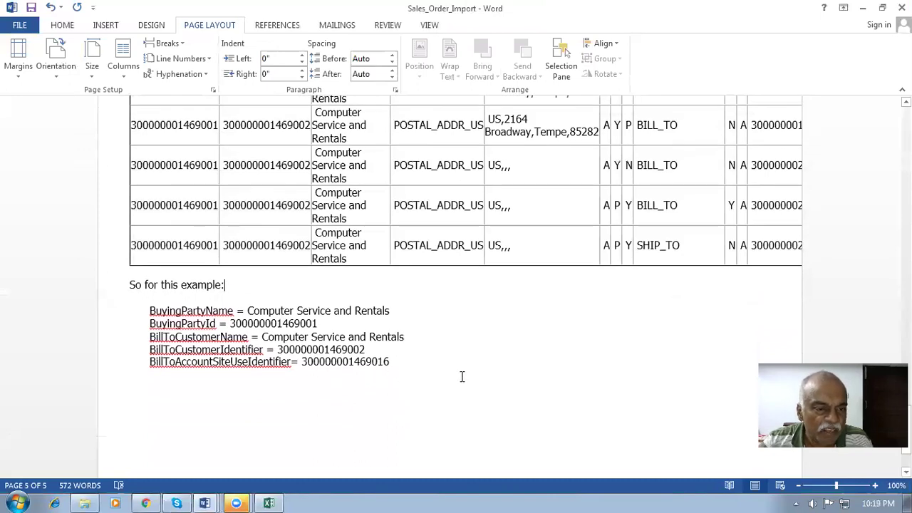
# - Review the item and customer queries again and compare them with the example buying party and bill-to values at the document's end
pyautogui.scroll(8, 462, 376)
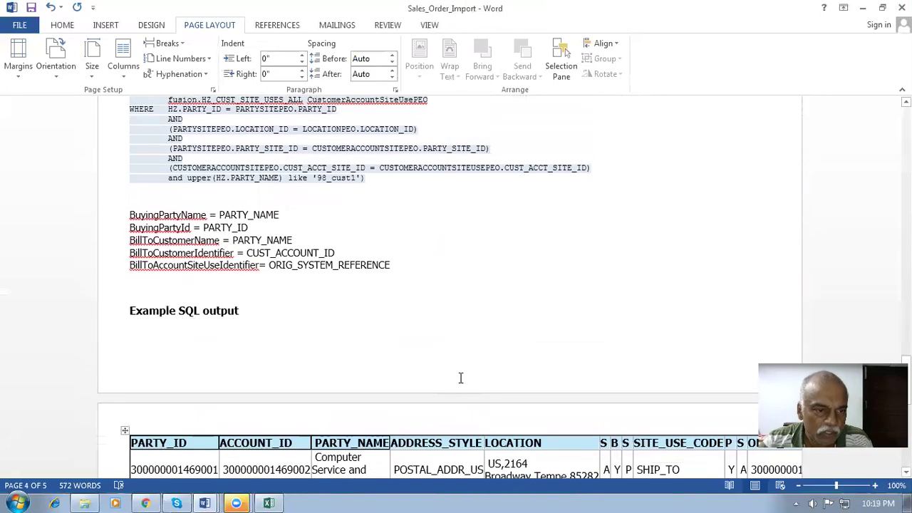
pyautogui.scroll(4, 461, 378)
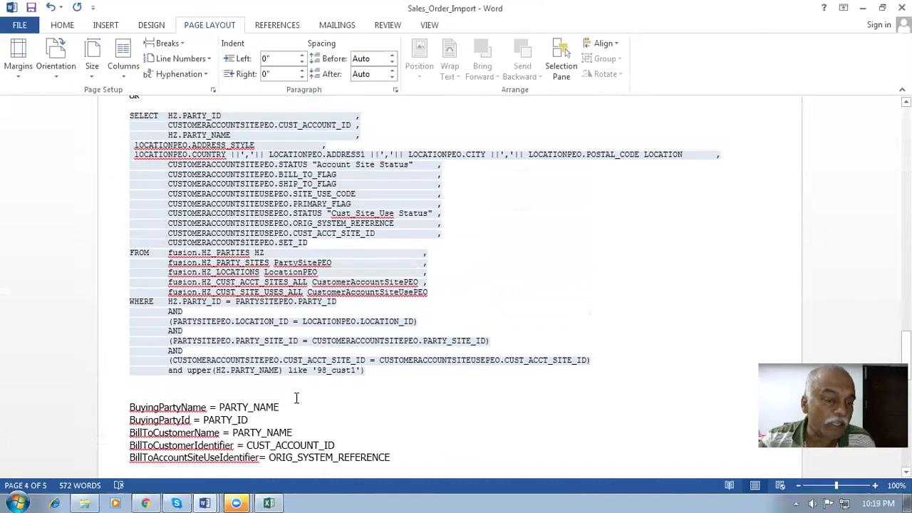
pyautogui.scroll(4, 322, 407)
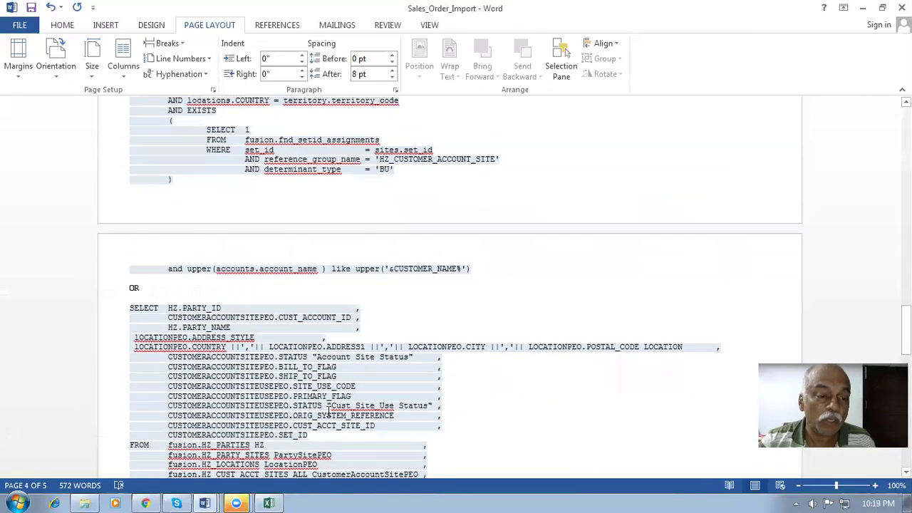
pyautogui.scroll(15, 328, 412)
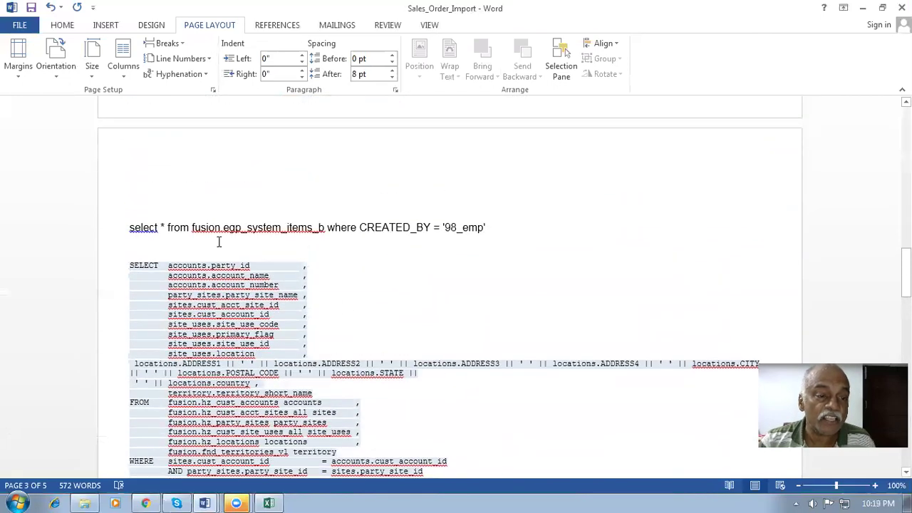
pyautogui.scroll(-12, 325, 352)
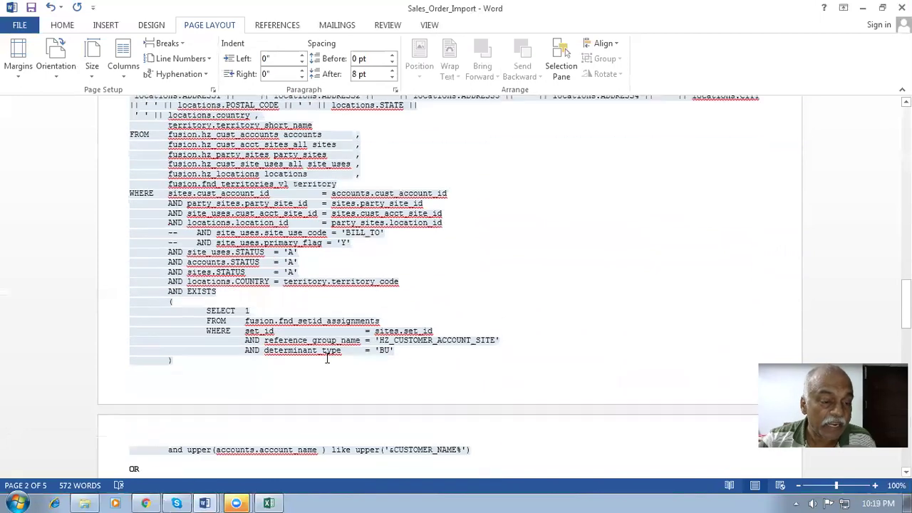
pyautogui.scroll(-6, 324, 357)
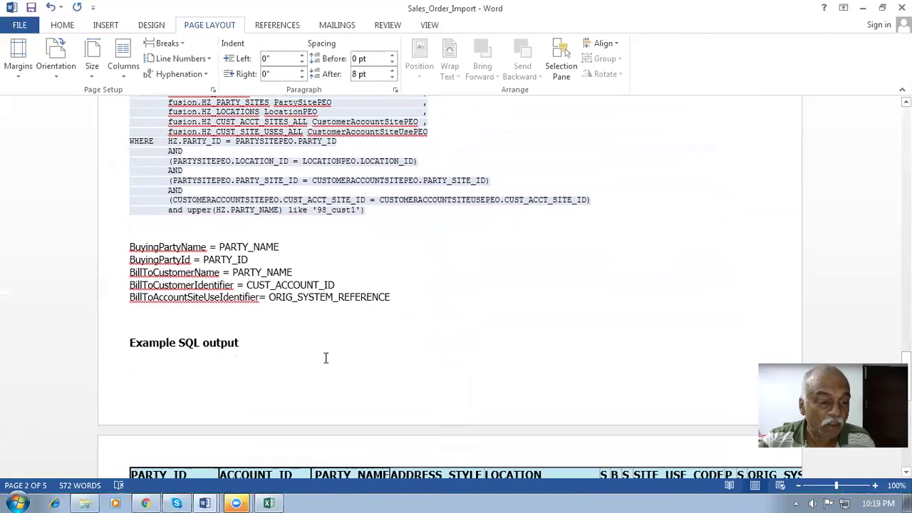
pyautogui.scroll(-7, 315, 347)
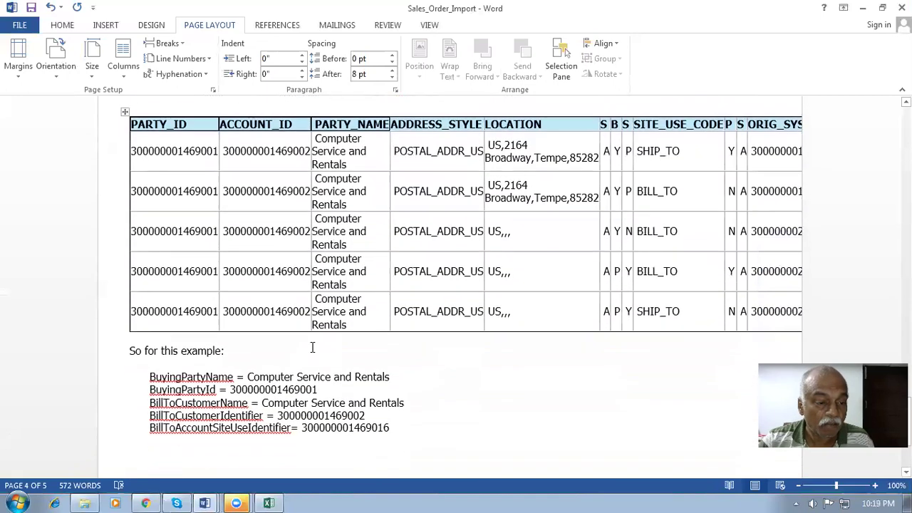
pyautogui.click(260, 384)
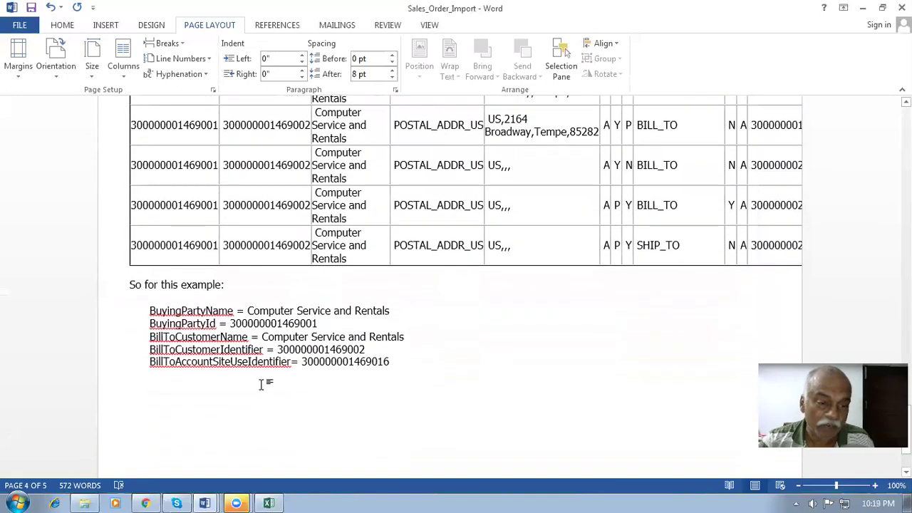
pyautogui.moveTo(212, 311); pyautogui.dragTo(340, 364)
pyautogui.click(354, 421)
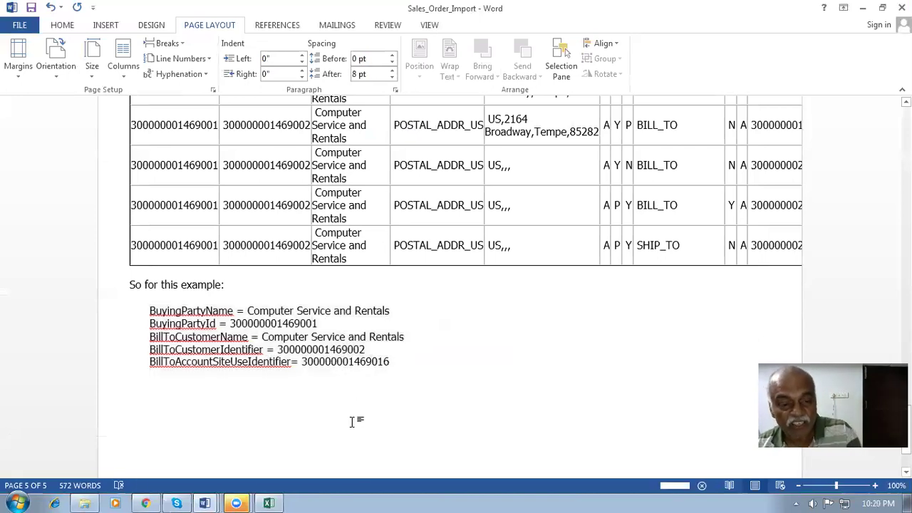
pyautogui.click(366, 397)
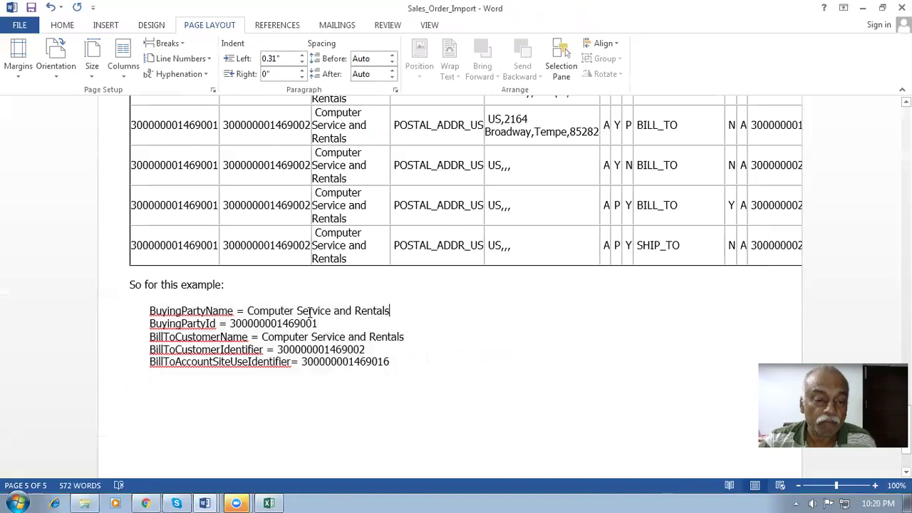
pyautogui.click(253, 299)
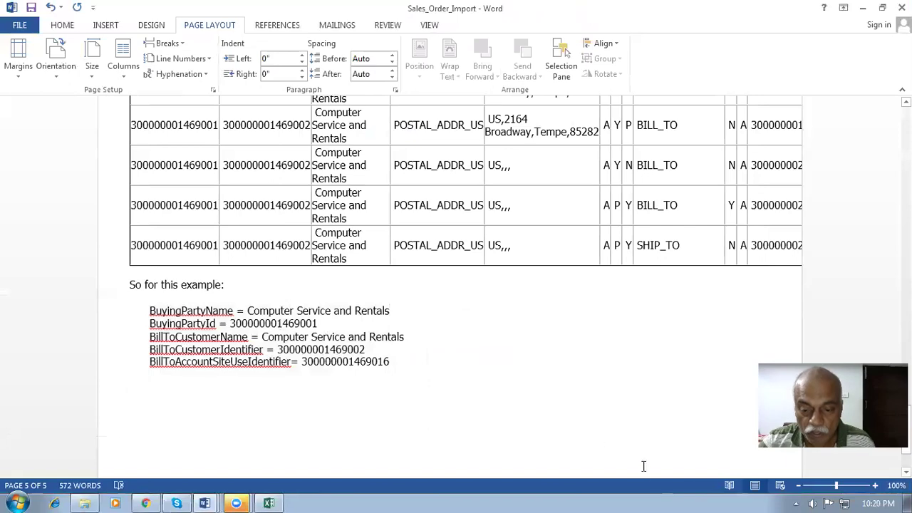